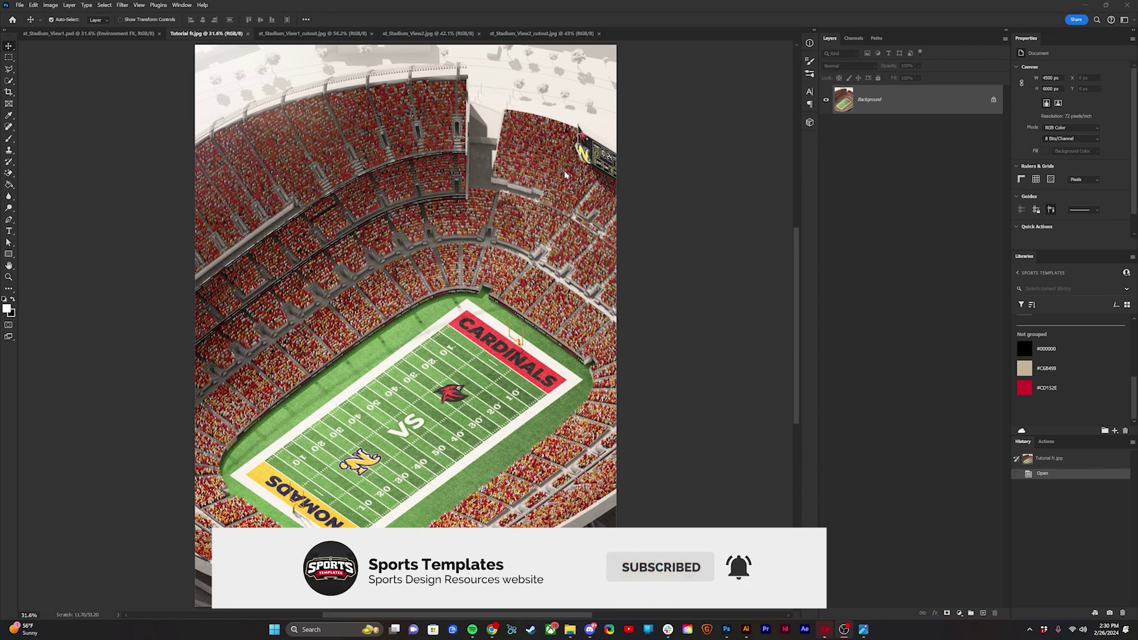
# Look through the angled field cutout, second stadium view and flat field cutout documents.
pyautogui.click(288, 33)
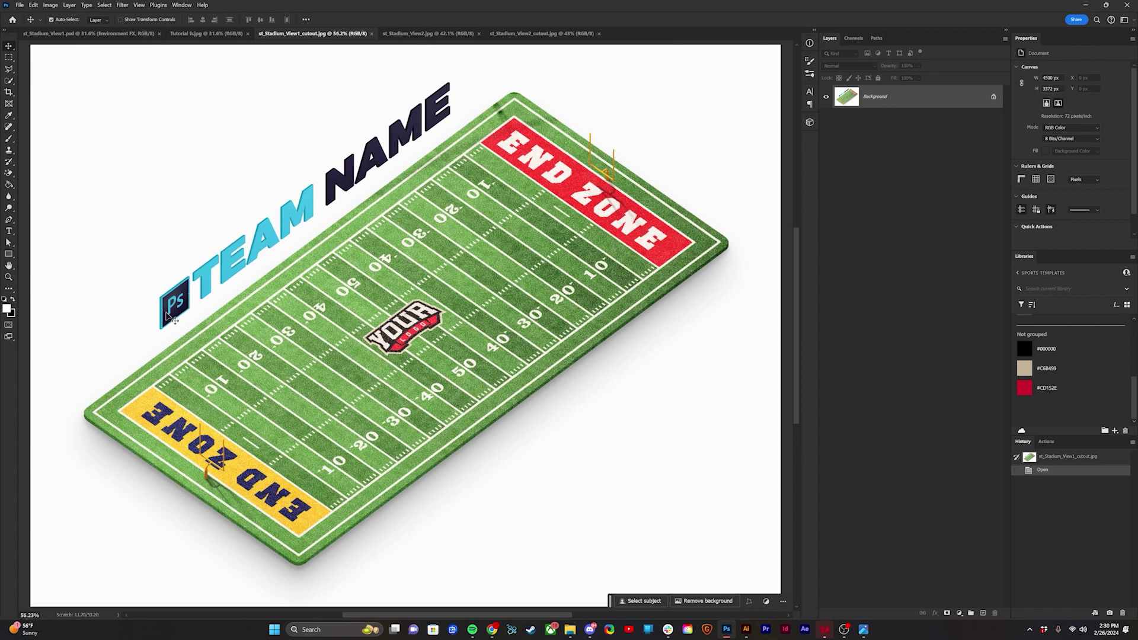
pyautogui.click(417, 33)
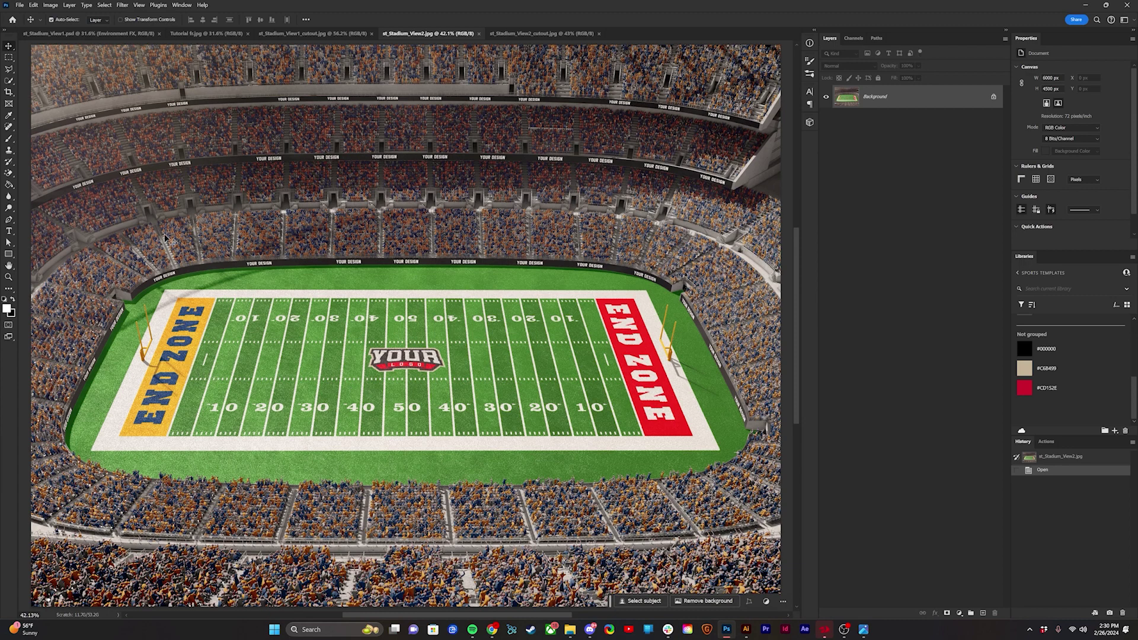
pyautogui.click(529, 34)
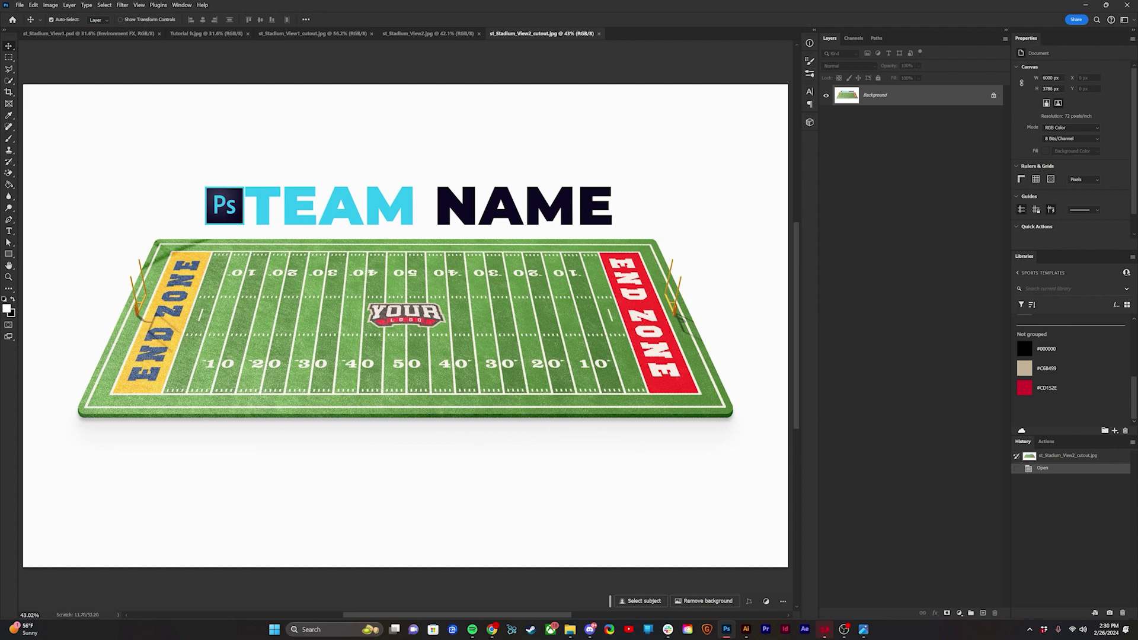
# Close Tutorial fr.jpg, st_Stadium_View1_cutout.jpg, st_Stadium_View2.jpg and the last cutout document.
pyautogui.click(247, 33)
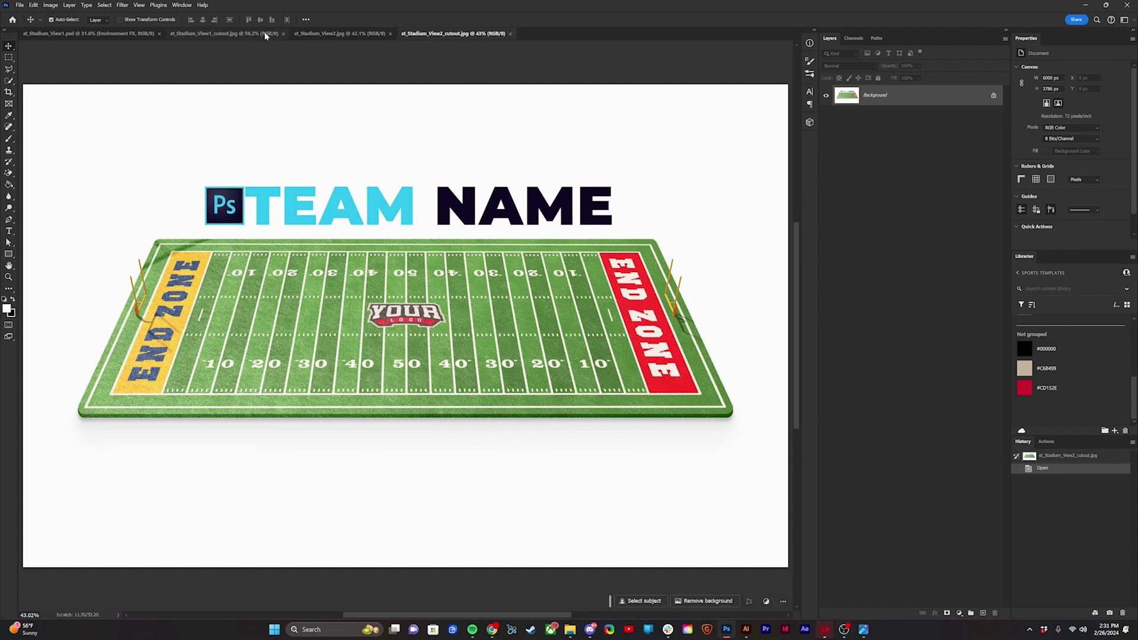
pyautogui.click(281, 34)
pyautogui.click(267, 34)
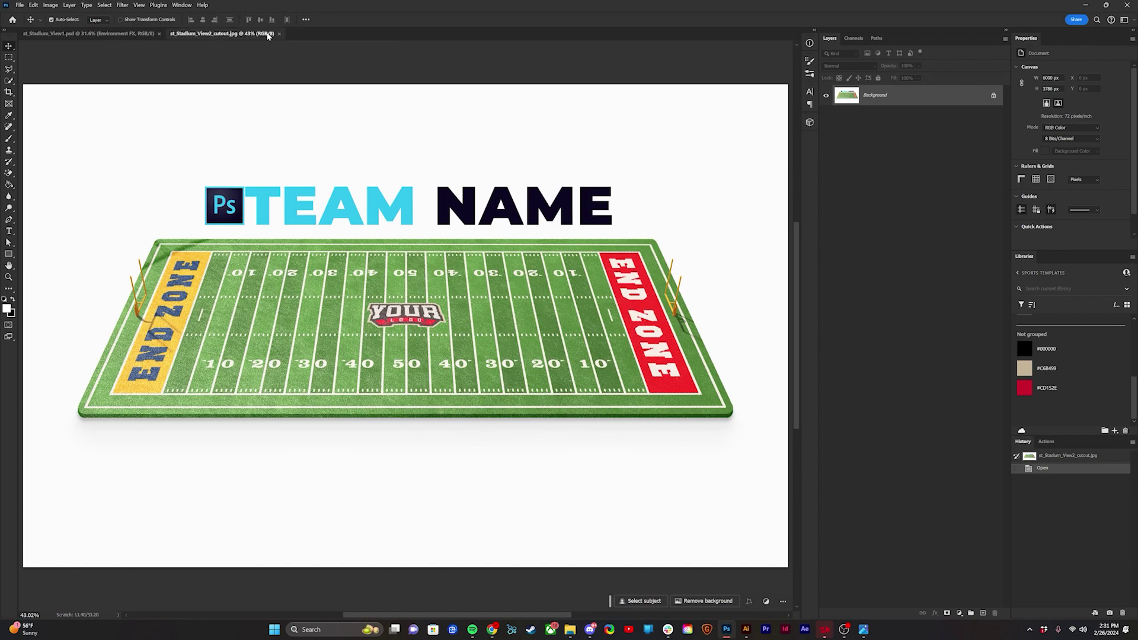
pyautogui.click(278, 34)
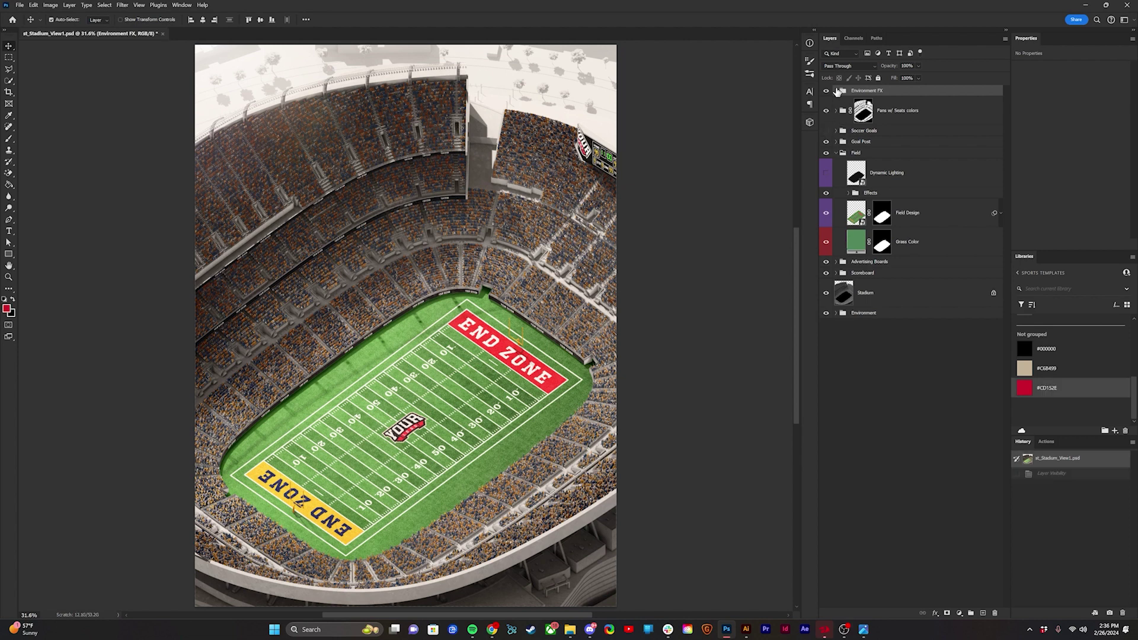
# Expand Environment FX and hide the Lens Flare, glow and vignette layers to compare.
pyautogui.click(836, 91)
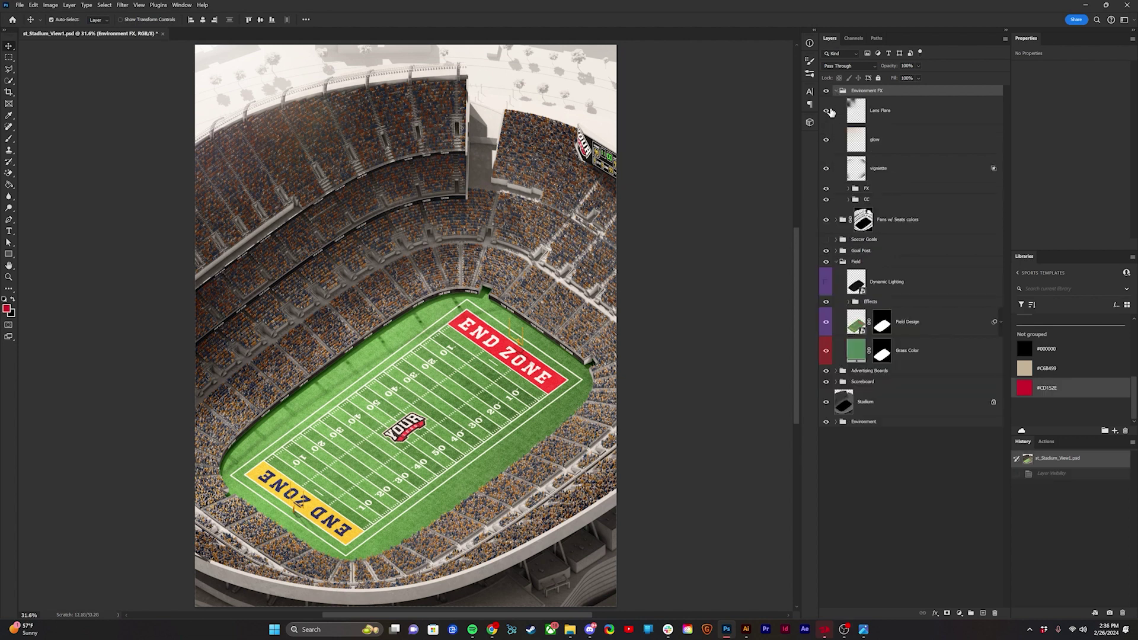
pyautogui.click(826, 110)
pyautogui.click(826, 140)
pyautogui.click(827, 167)
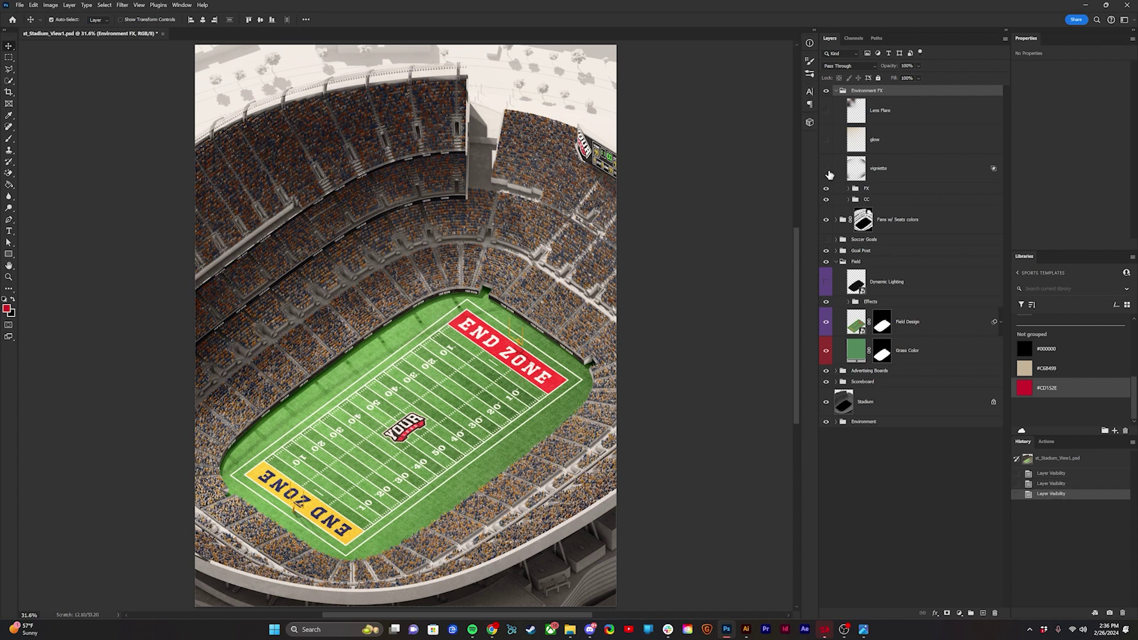
# Restore vignette, glow and Lens Flare, then lock and collapse the Environment FX group.
pyautogui.click(826, 167)
pyautogui.click(826, 140)
pyautogui.click(826, 110)
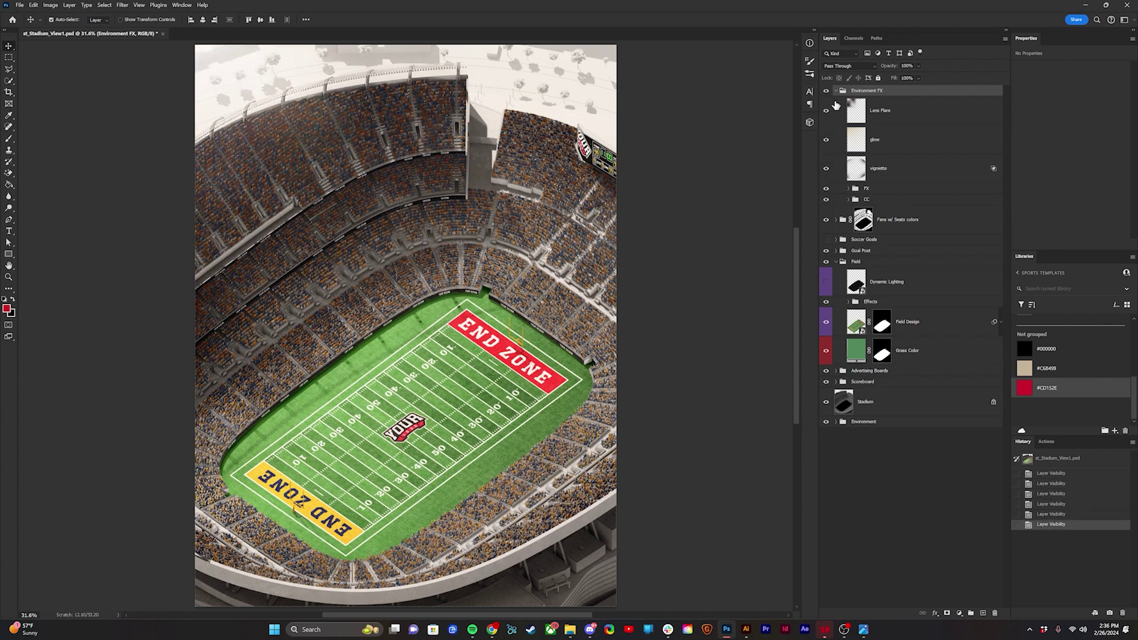
pyautogui.hotkey('ctrl', '/')
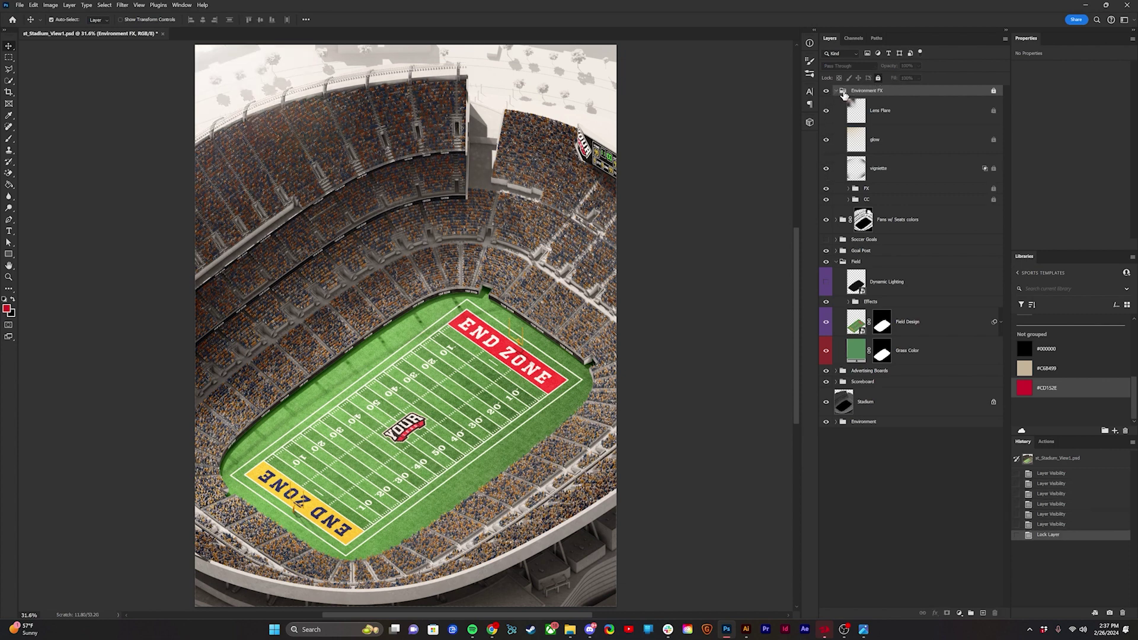
pyautogui.click(836, 90)
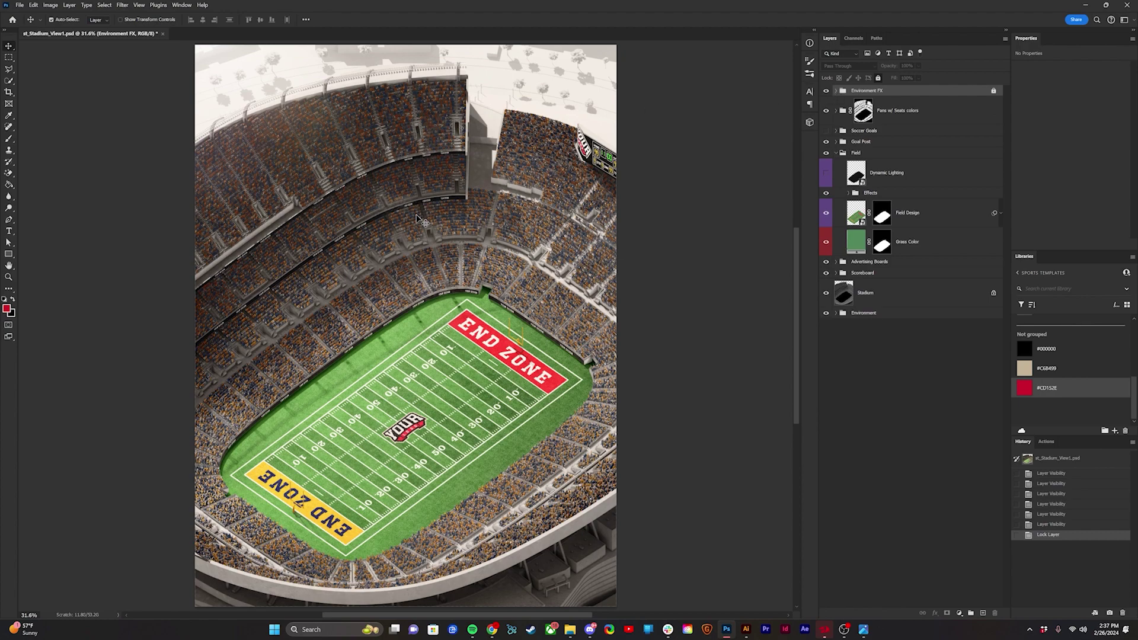
pyautogui.scroll(5, 294, 241)
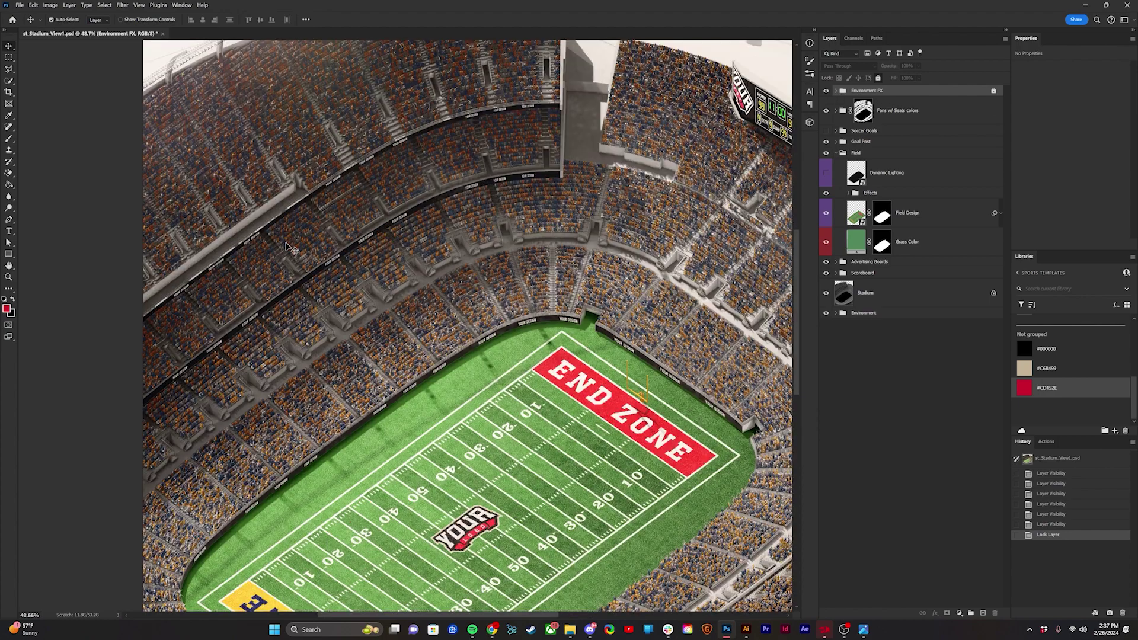
pyautogui.scroll(1, 327, 229)
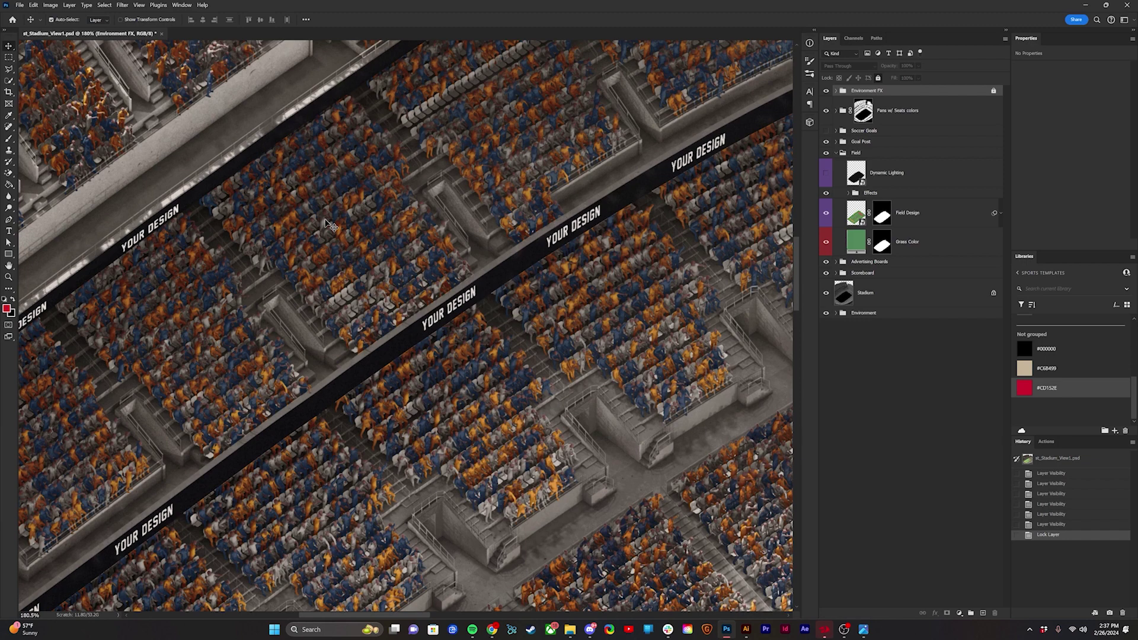
pyautogui.moveTo(558, 172); pyautogui.dragTo(428, 239)
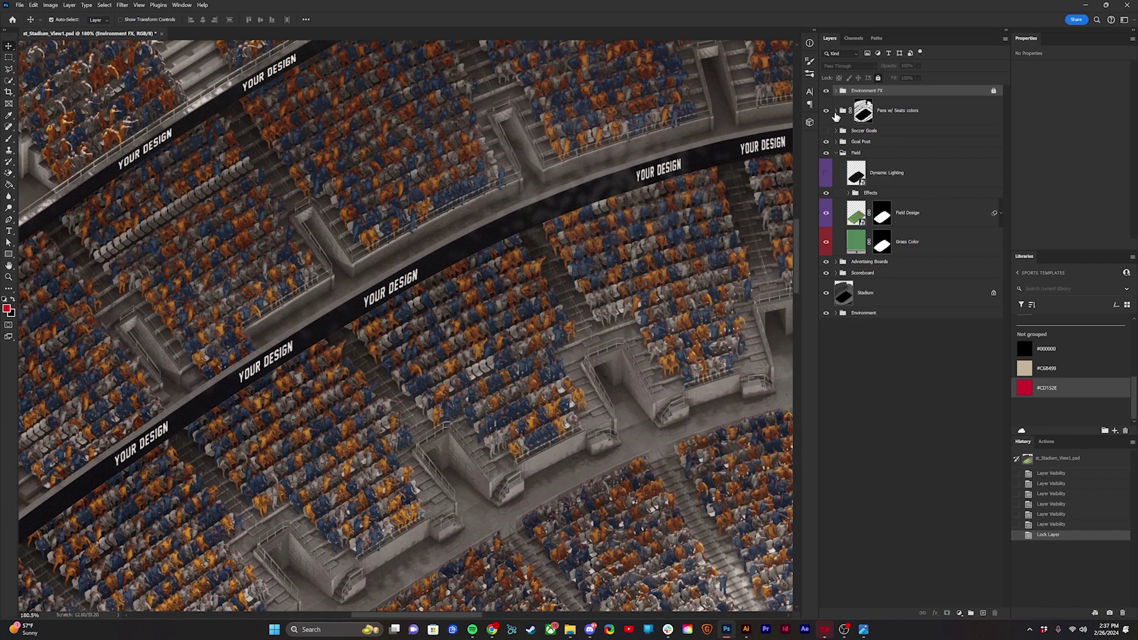
pyautogui.click(836, 111)
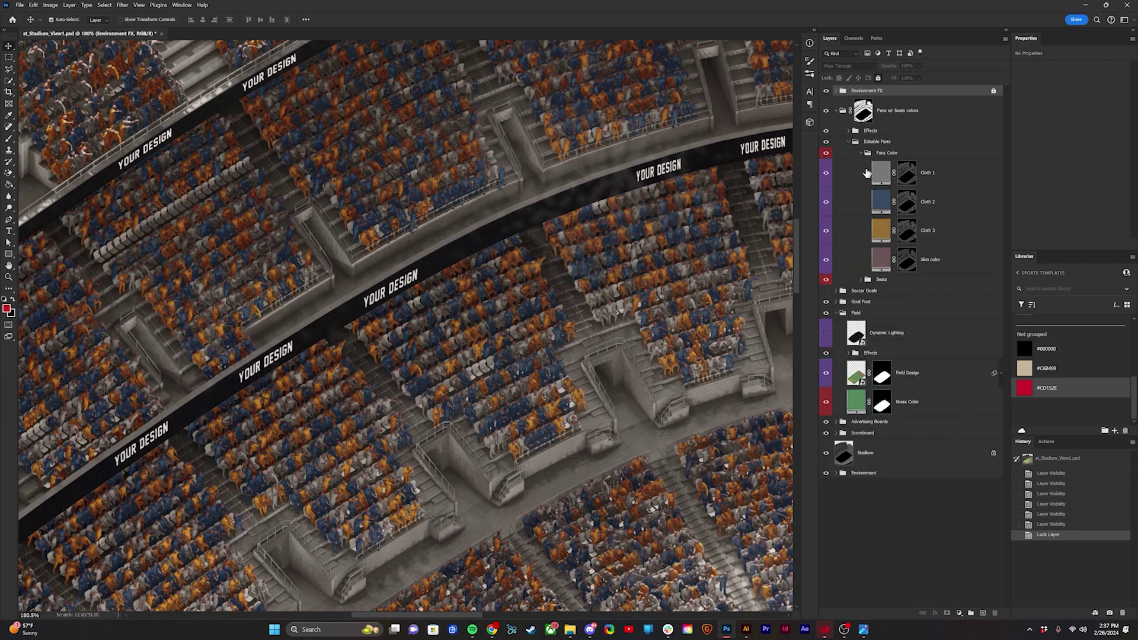
pyautogui.click(860, 153)
pyautogui.click(861, 164)
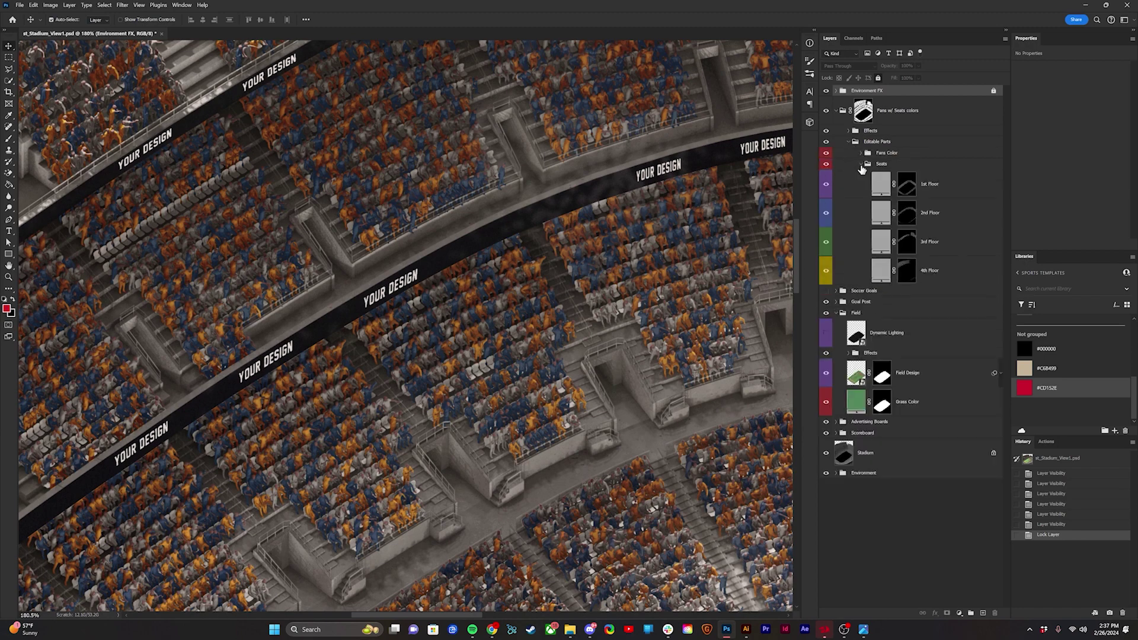
pyautogui.click(861, 164)
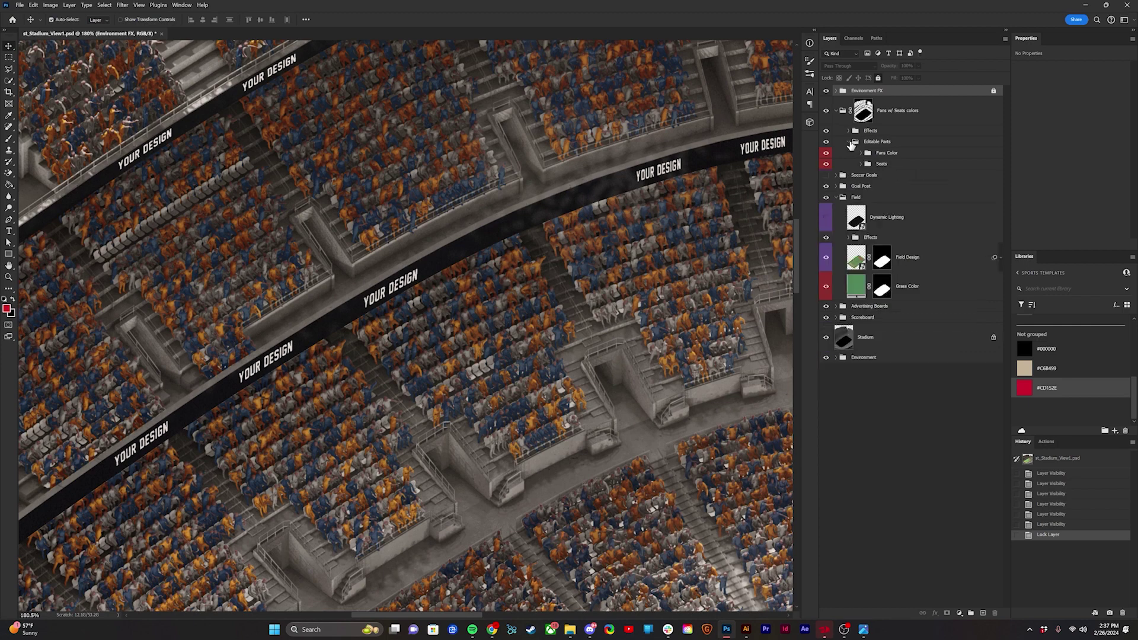
pyautogui.click(849, 142)
pyautogui.click(836, 112)
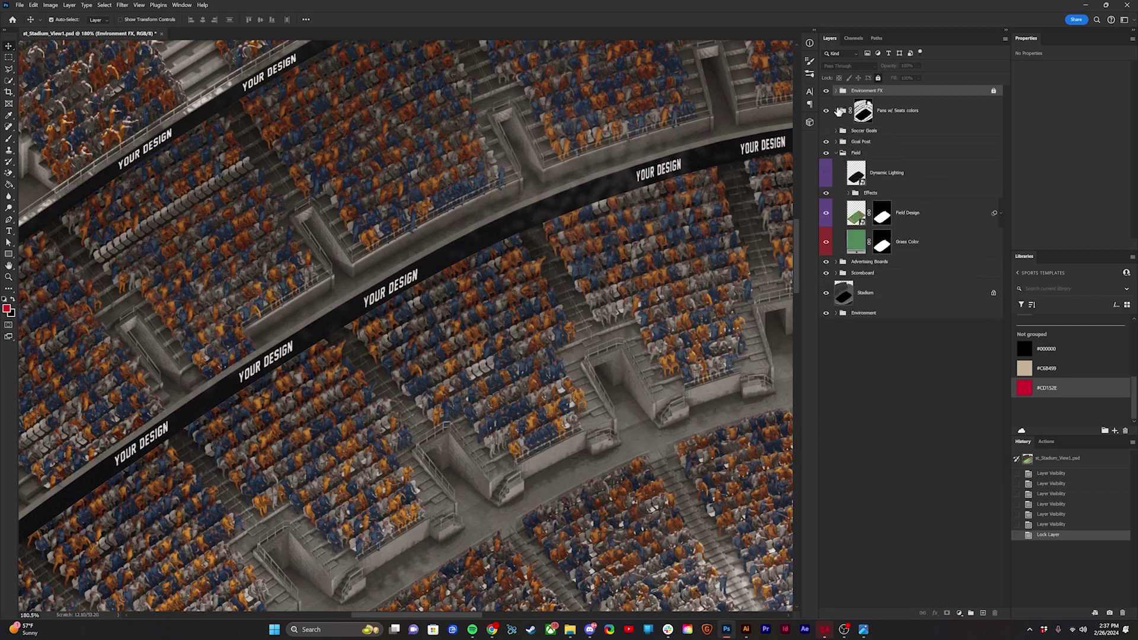
pyautogui.hotkey('ctrl', '0')
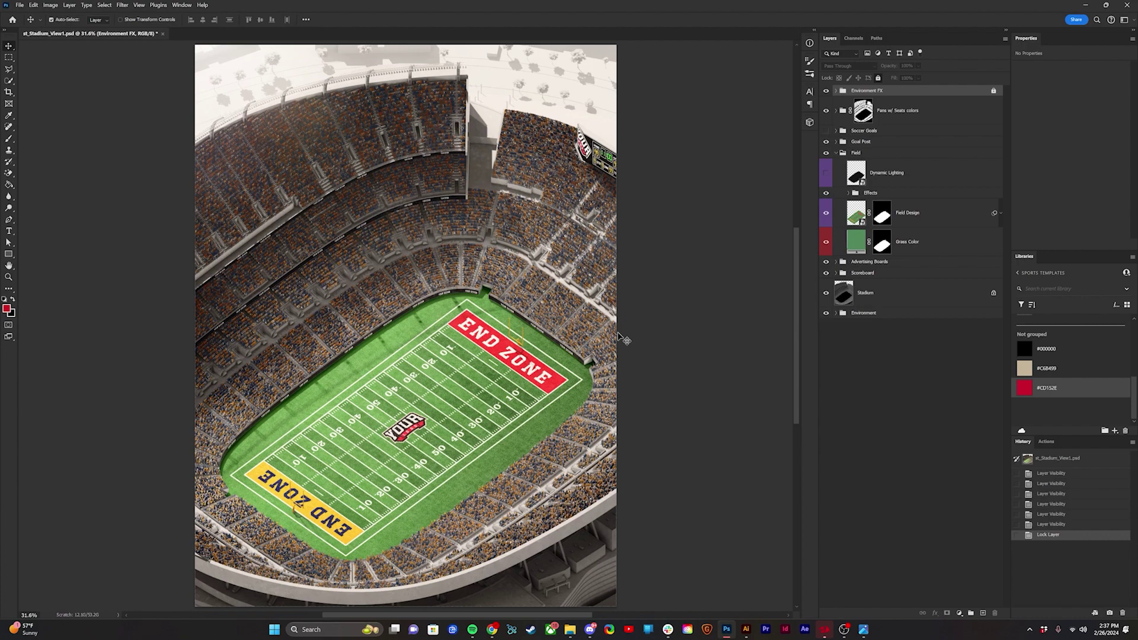
# Try a teal colour on the Goal Post fill layer, then discard it.
pyautogui.scroll(3, 525, 348)
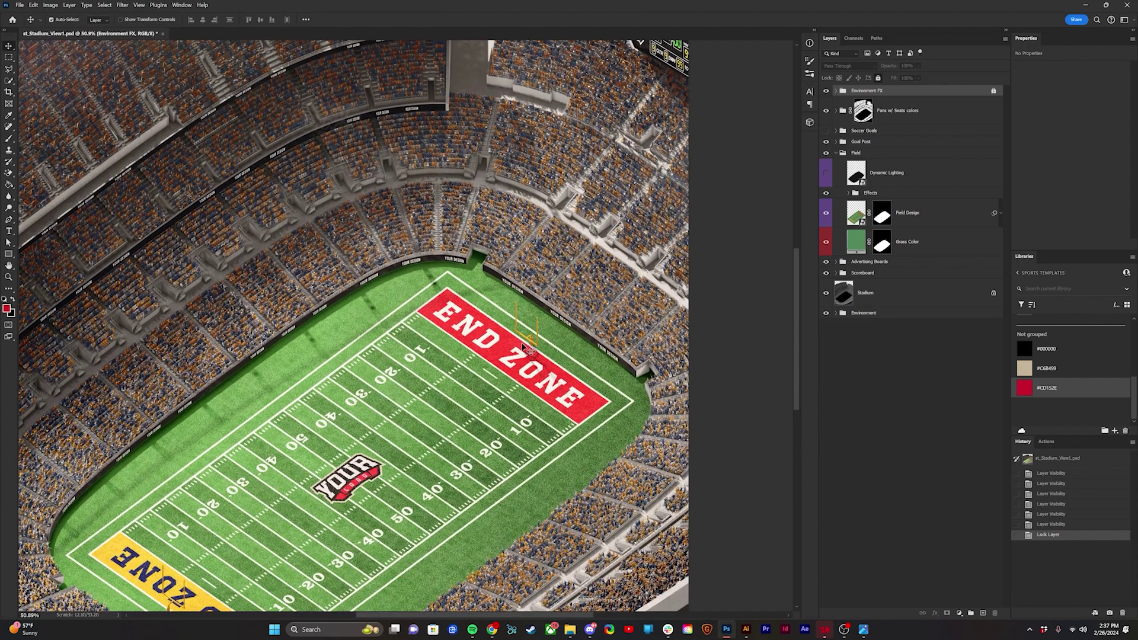
pyautogui.scroll(5, 526, 348)
pyautogui.click(836, 142)
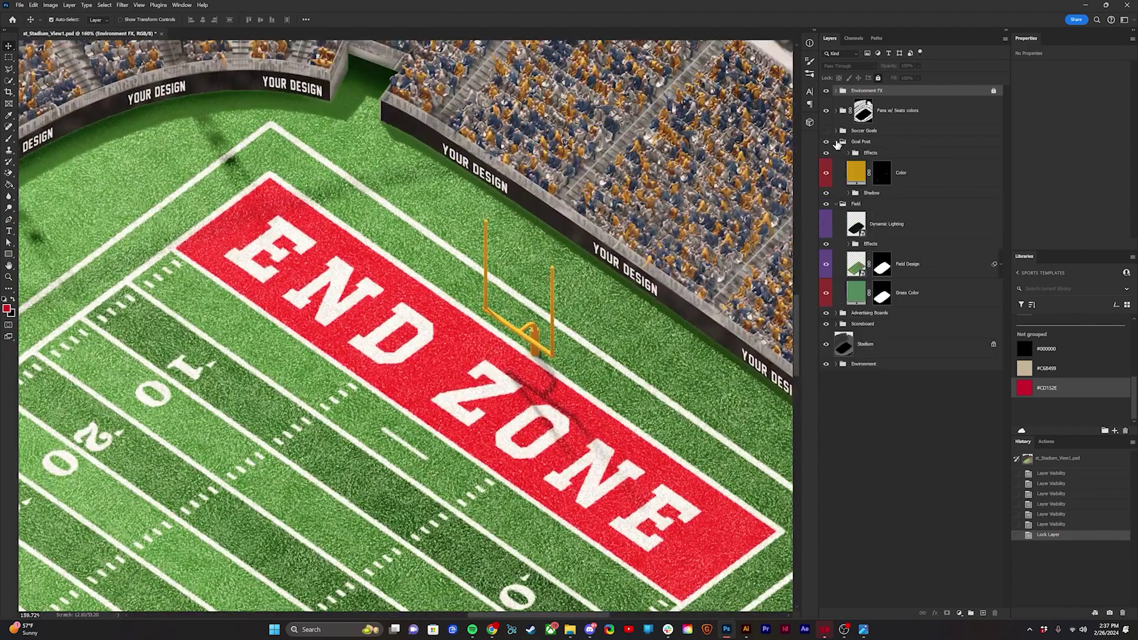
pyautogui.click(925, 172)
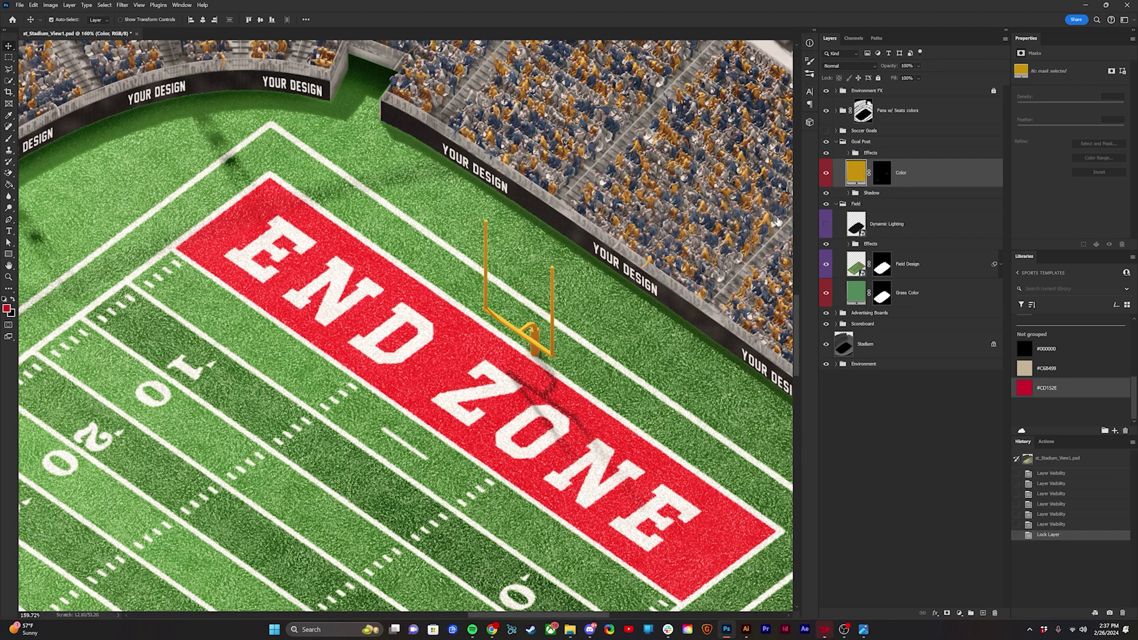
pyautogui.doubleClick(855, 172)
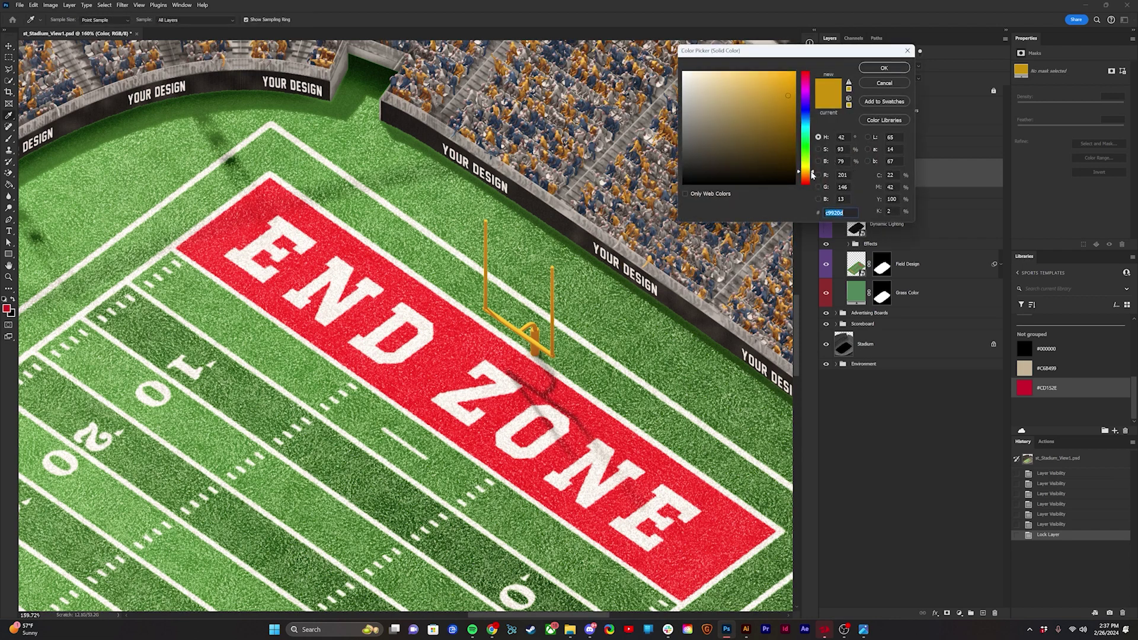
pyautogui.moveTo(813, 160); pyautogui.dragTo(814, 134)
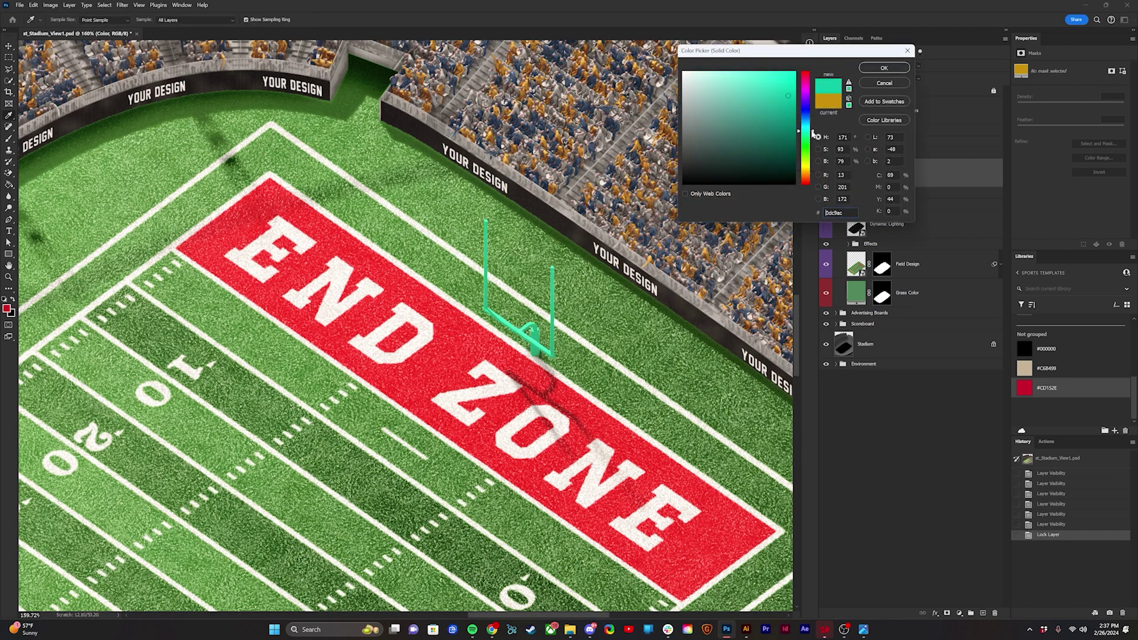
pyautogui.press('Escape')
# Collapse Goal Post, hide the football goal posts and show the Soccer Goals.
pyautogui.click(836, 143)
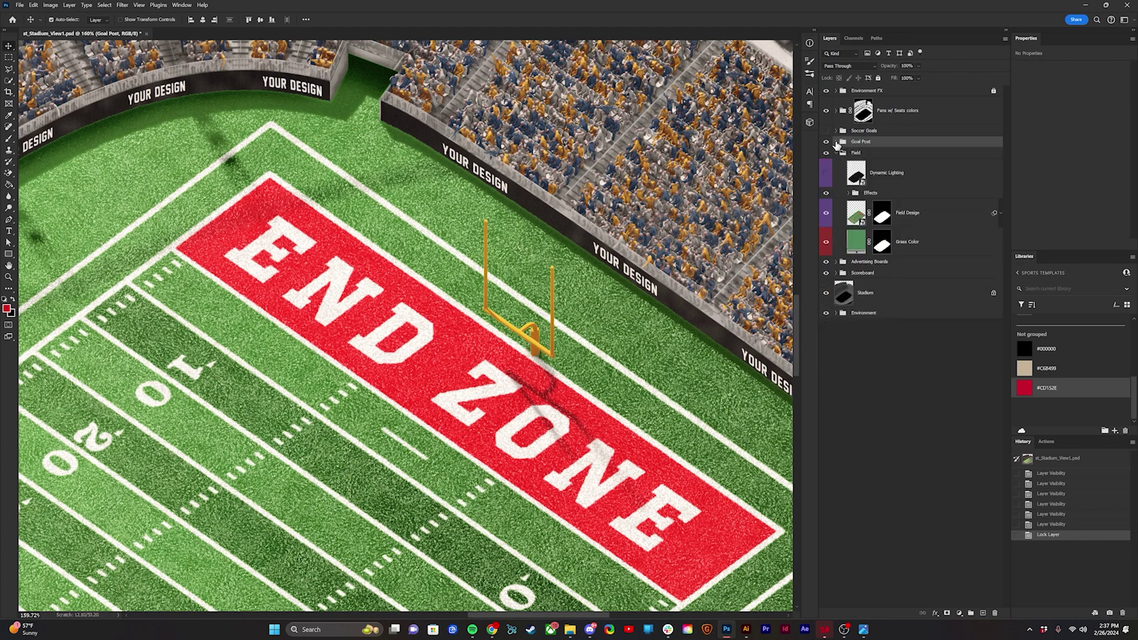
pyautogui.click(826, 143)
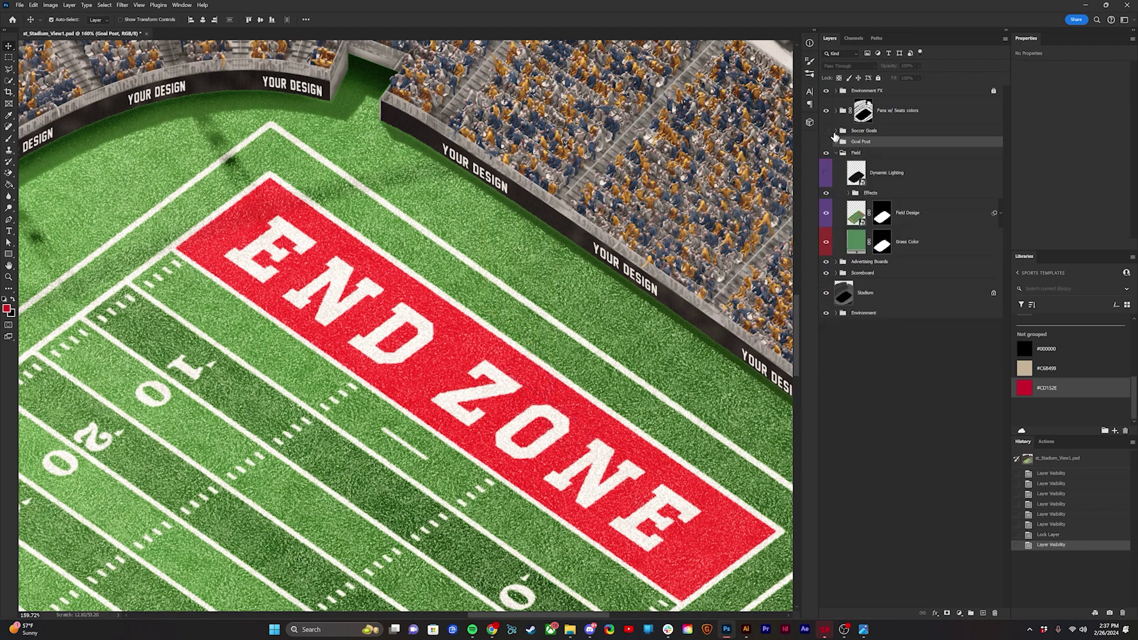
pyautogui.click(826, 131)
# Try a red colour on the soccer Net Color fill, then discard it.
pyautogui.click(836, 130)
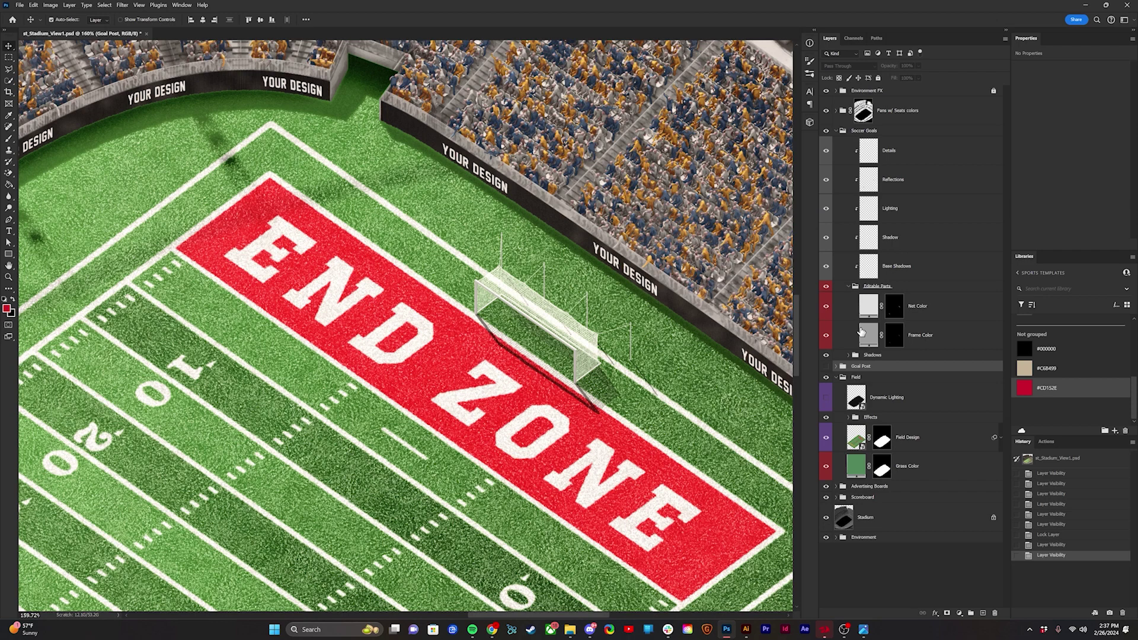
pyautogui.click(870, 313)
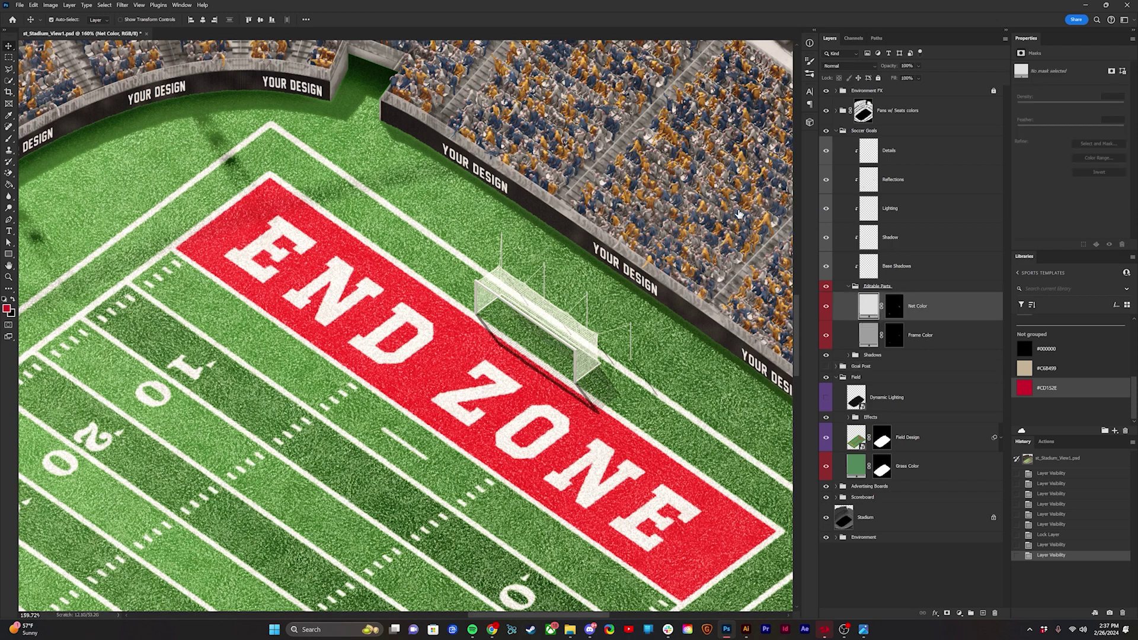
pyautogui.doubleClick(869, 306)
pyautogui.click(796, 74)
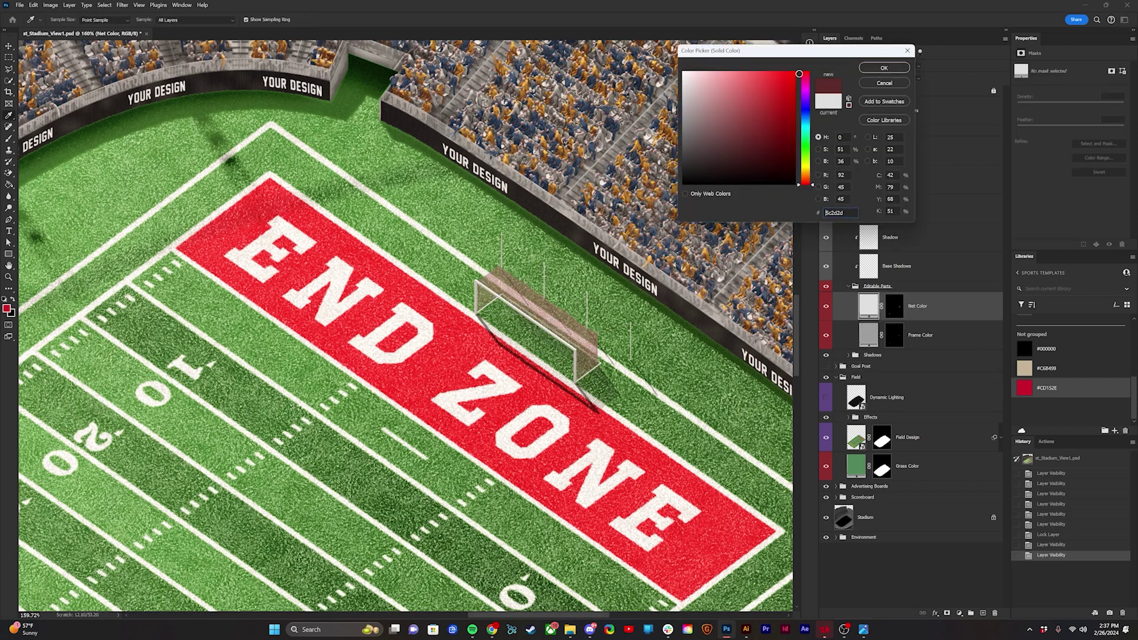
pyautogui.click(885, 83)
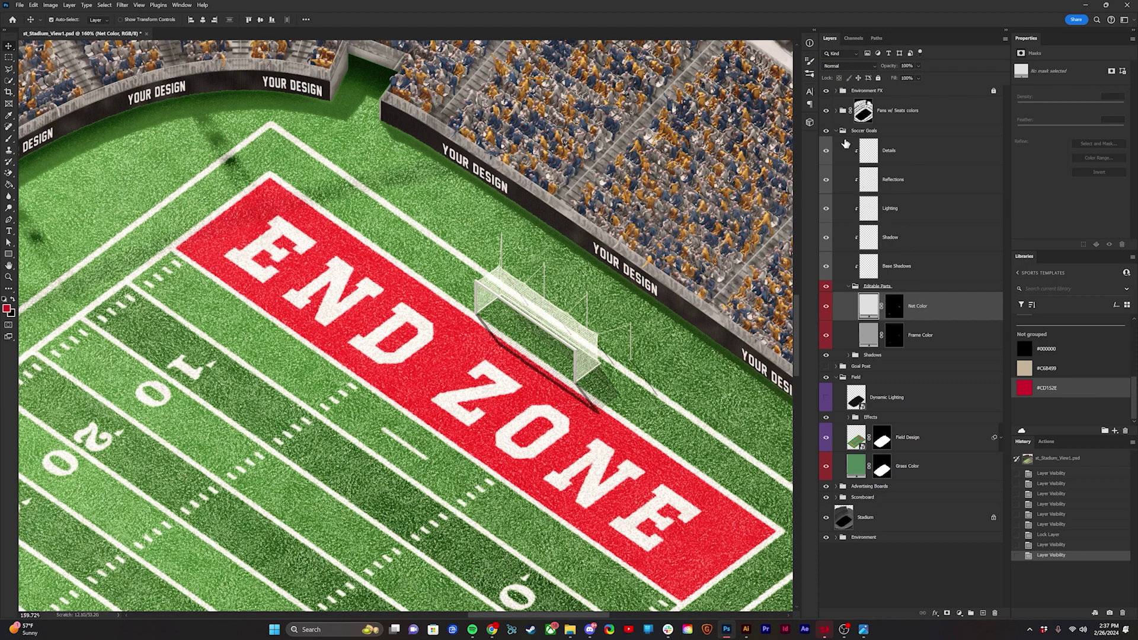
# Collapse and hide the Soccer Goals group and show the yellow Goal Post layer.
pyautogui.click(836, 131)
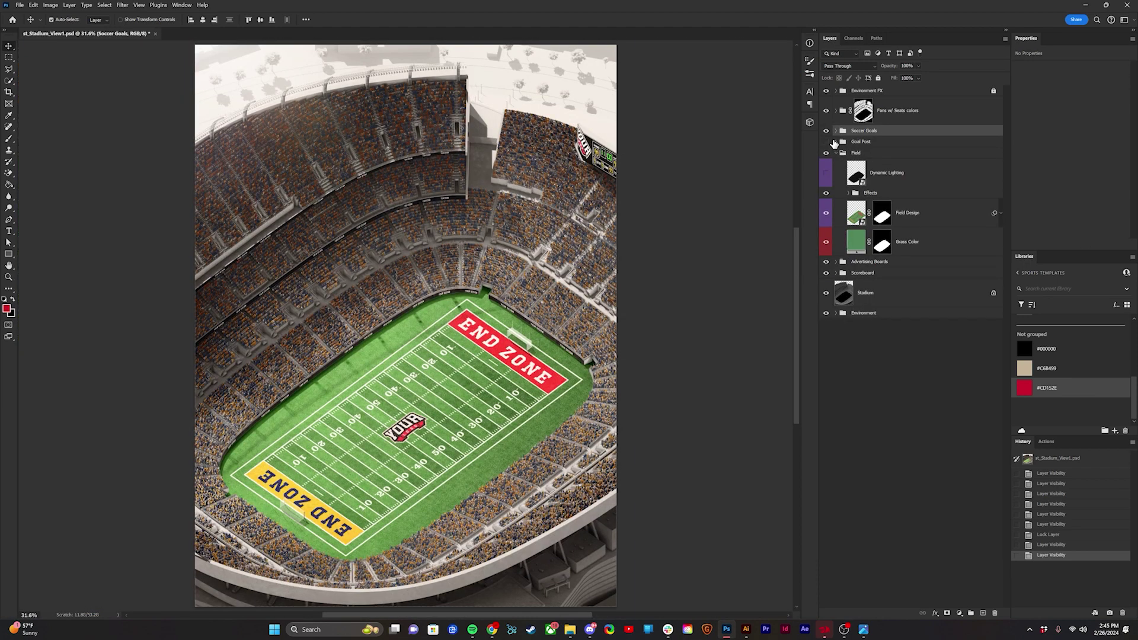
pyautogui.click(826, 131)
pyautogui.click(826, 142)
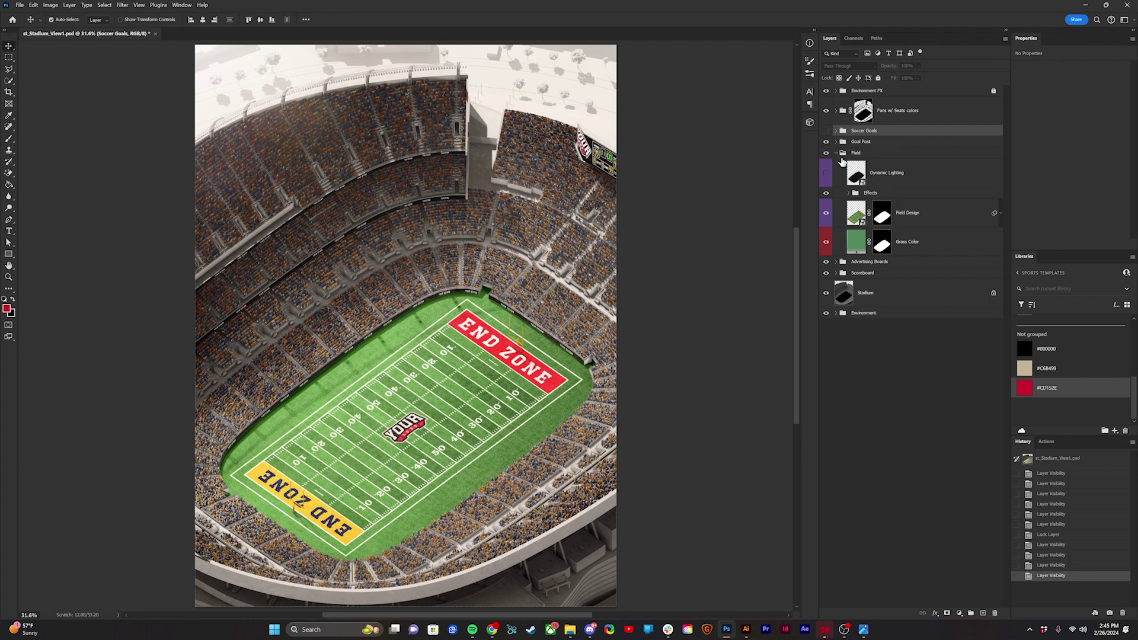
pyautogui.click(864, 263)
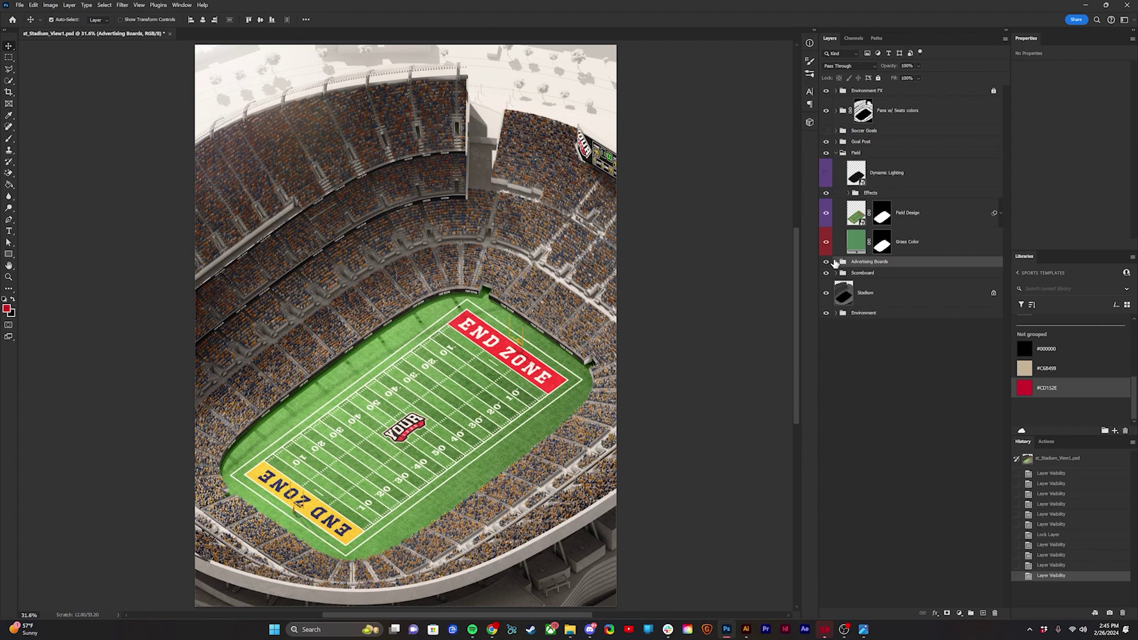
pyautogui.scroll(3, 409, 167)
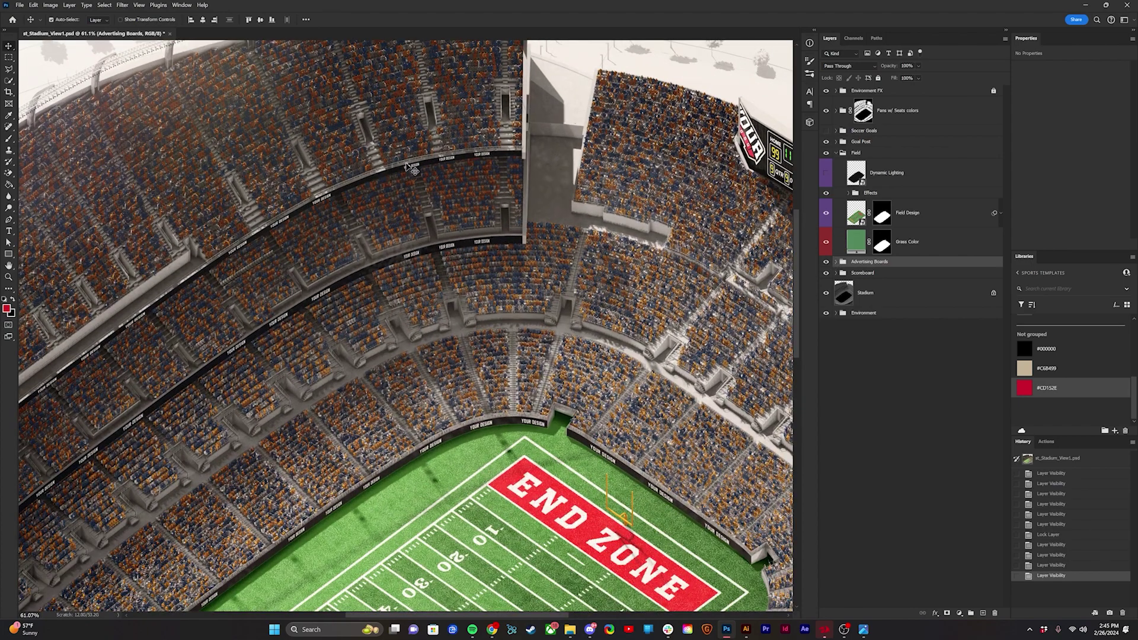
pyautogui.scroll(3, 409, 167)
pyautogui.moveTo(508, 324); pyautogui.dragTo(490, 308)
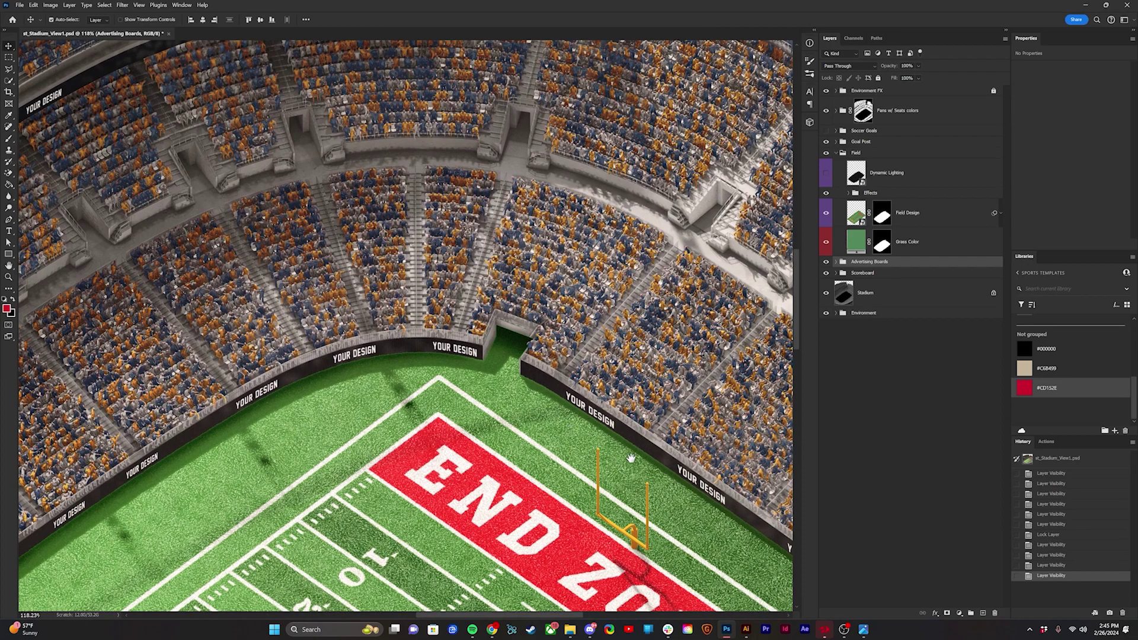
pyautogui.scroll(-3, 630, 458)
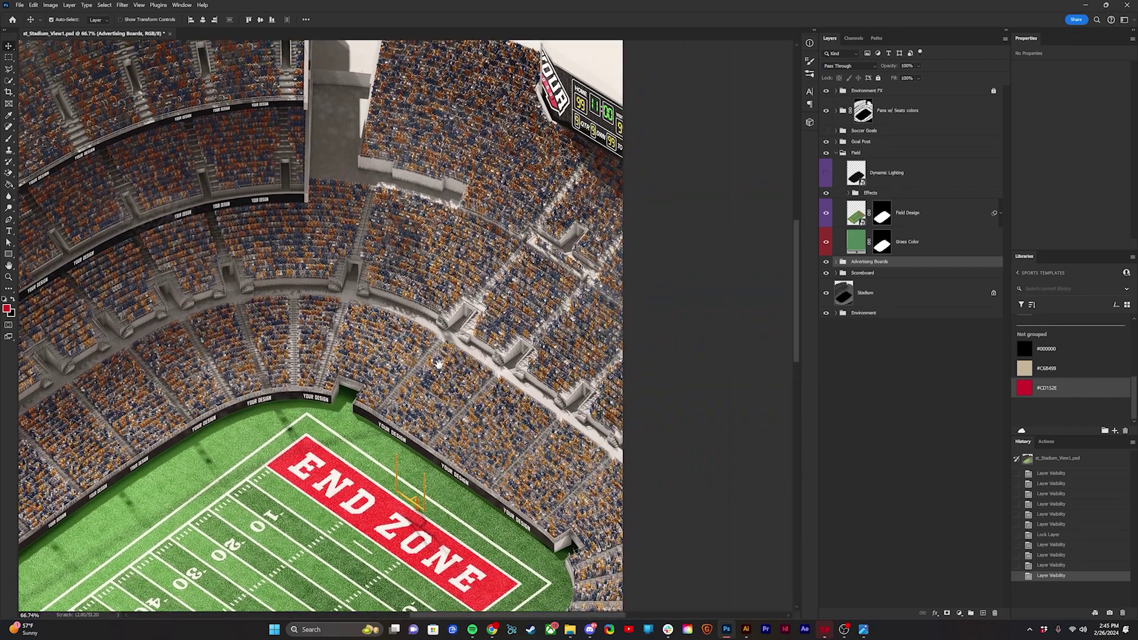
pyautogui.scroll(3, 529, 83)
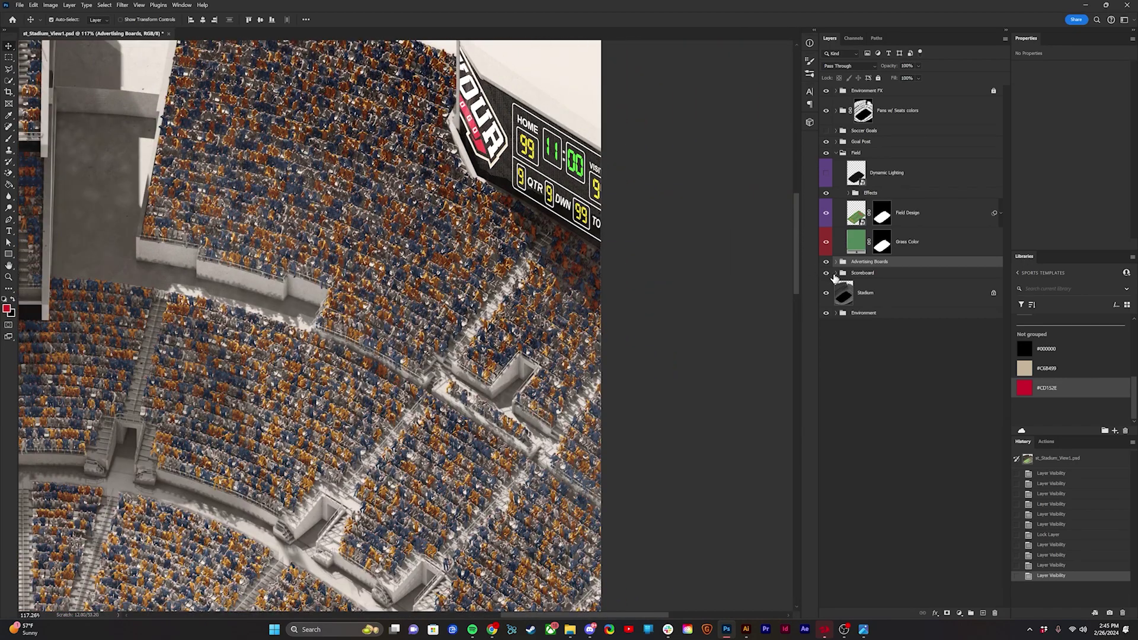
pyautogui.click(835, 273)
pyautogui.doubleClick(858, 432)
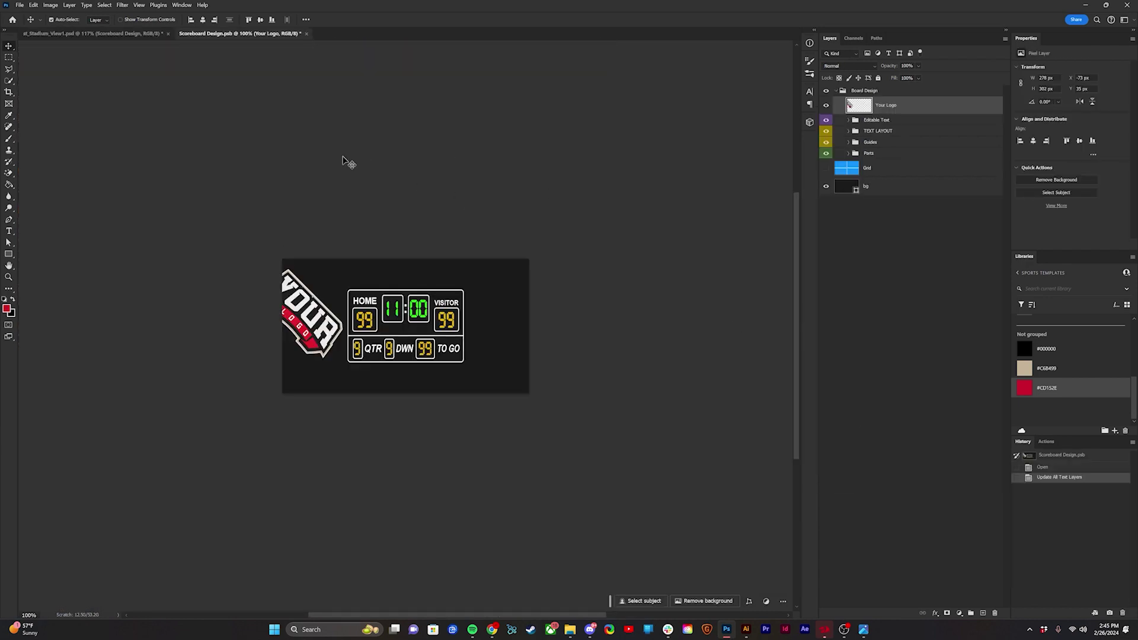
pyautogui.hotkey('ctrl', 'w')
pyautogui.click(554, 234)
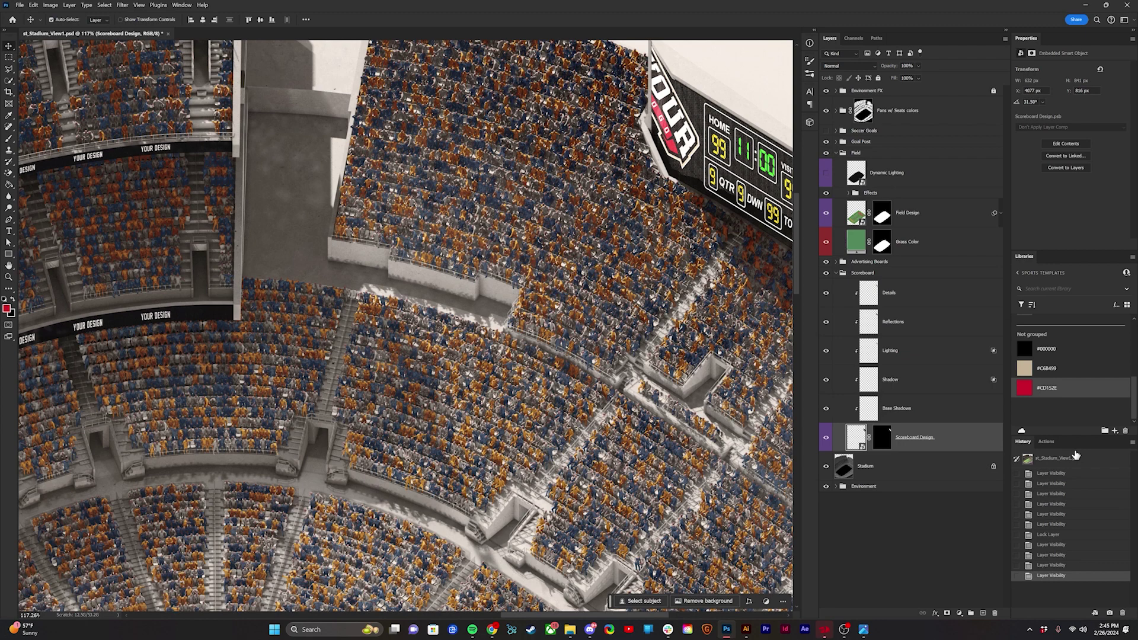
pyautogui.click(836, 273)
pyautogui.click(842, 304)
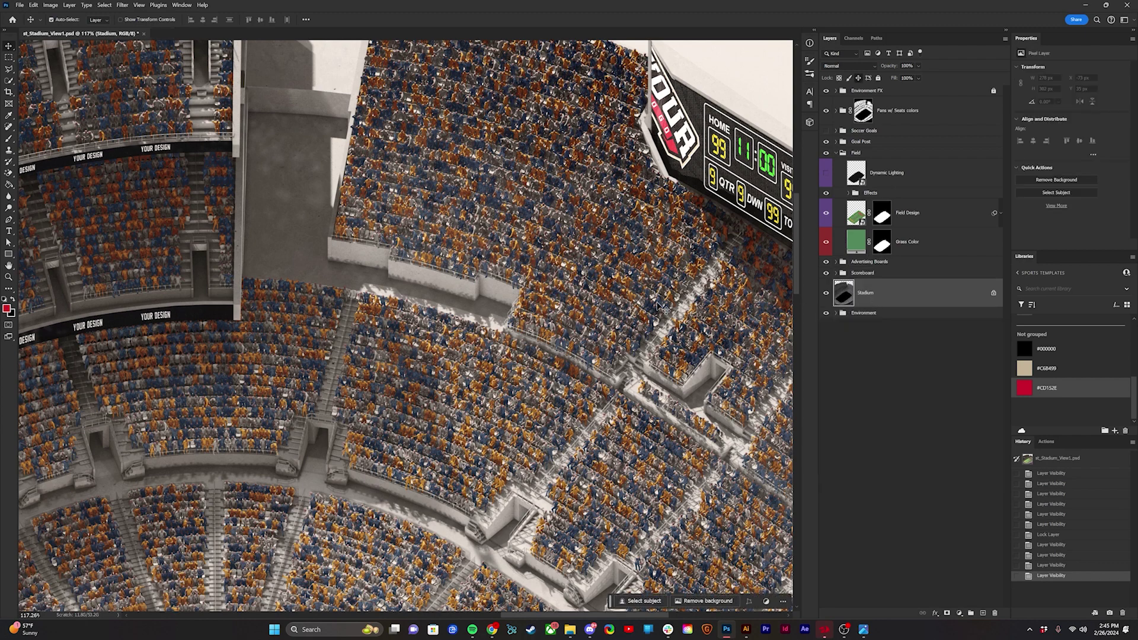
pyautogui.scroll(-3, 478, 308)
pyautogui.hotkey('ctrl', '0')
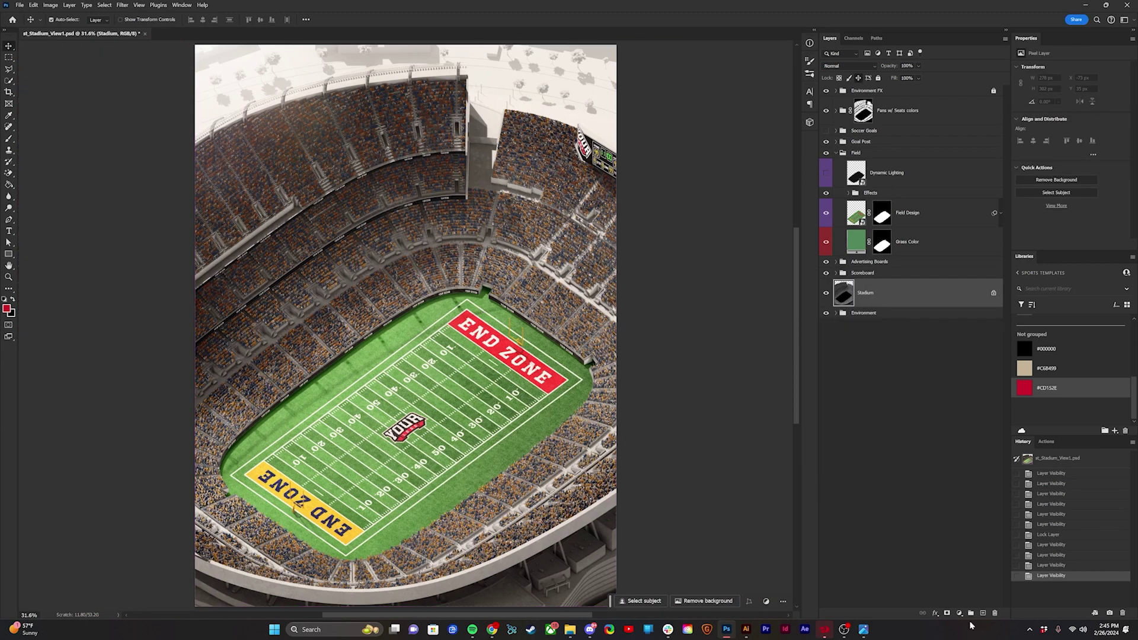
pyautogui.click(959, 613)
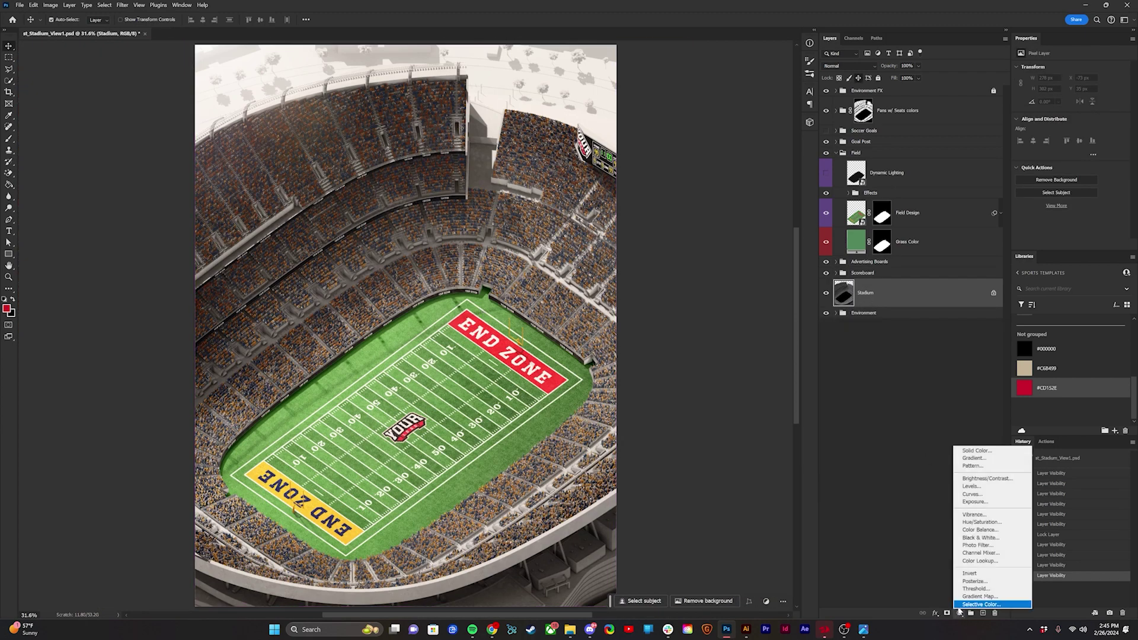
pyautogui.click(971, 486)
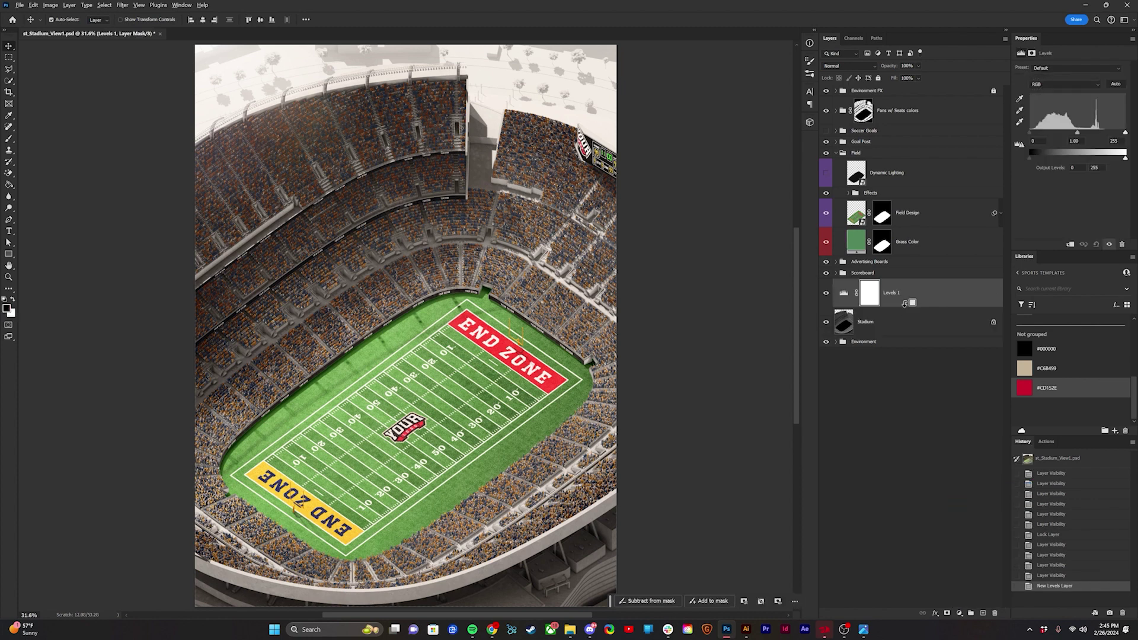
pyautogui.keyDown('alt'); pyautogui.click(905, 307); pyautogui.keyUp('alt')
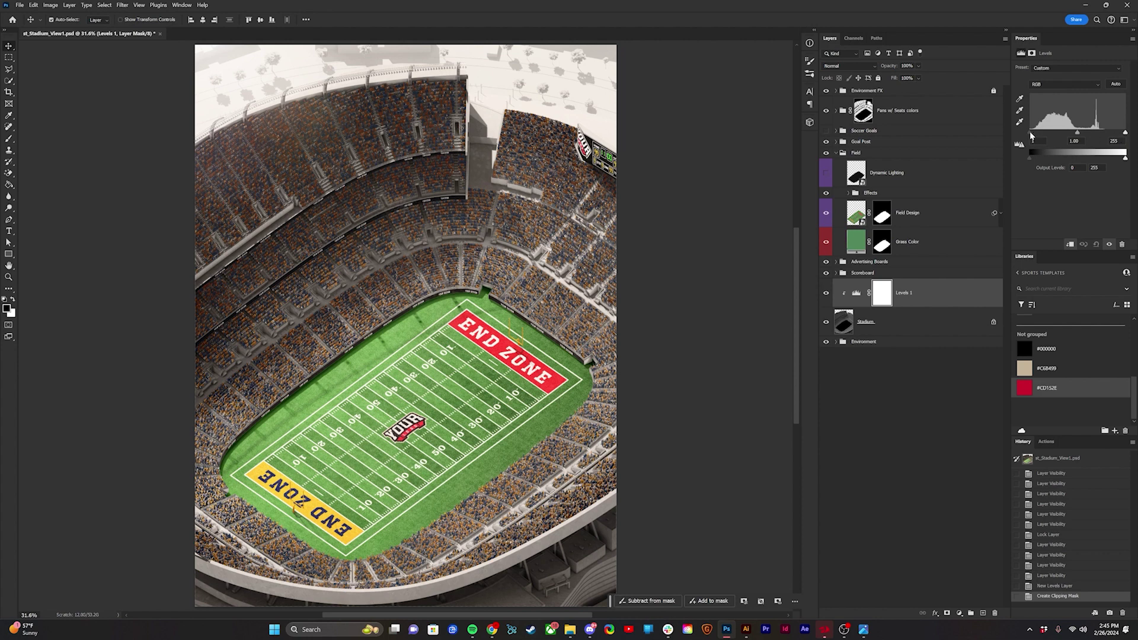
pyautogui.moveTo(1032, 135); pyautogui.dragTo(1029, 135)
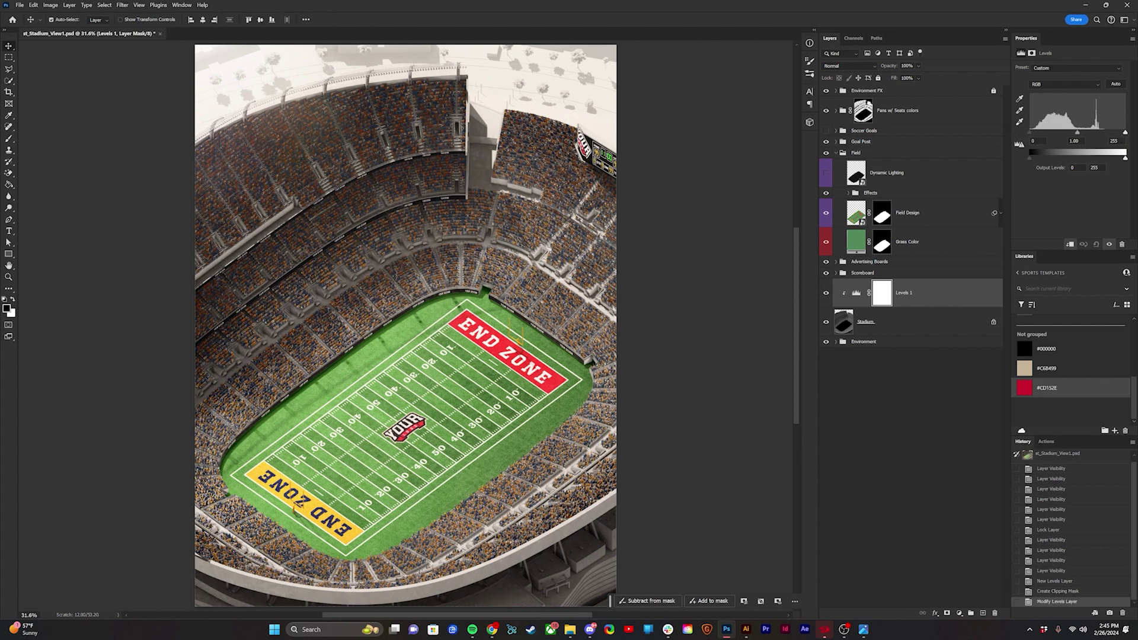
pyautogui.moveTo(1119, 134); pyautogui.dragTo(1135, 130)
pyautogui.click(943, 305)
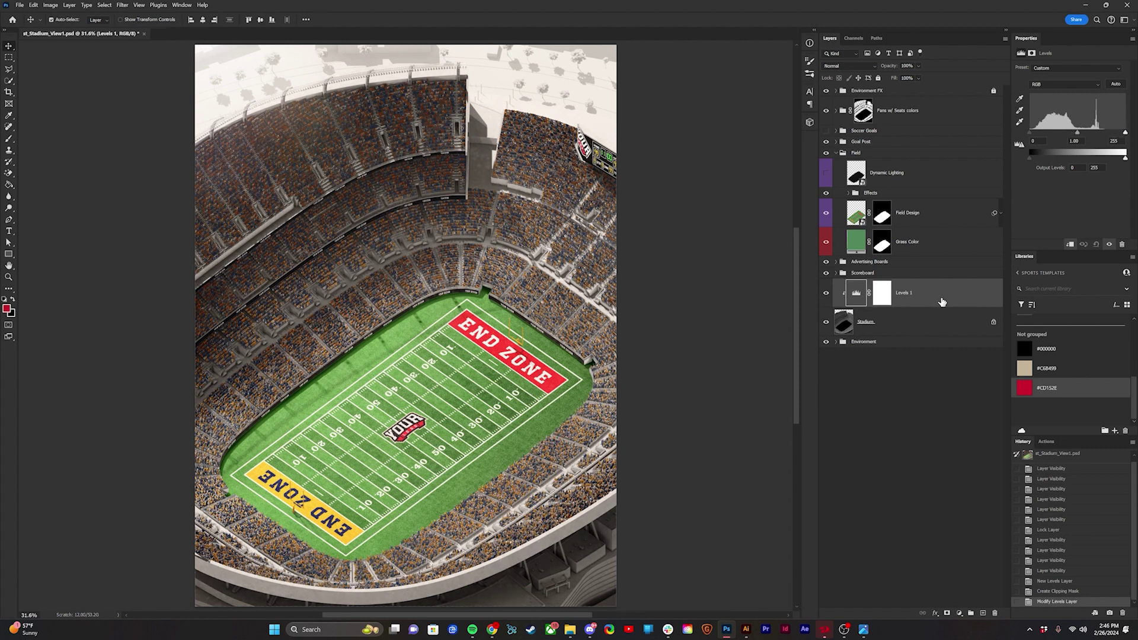
pyautogui.press('Delete')
pyautogui.click(958, 613)
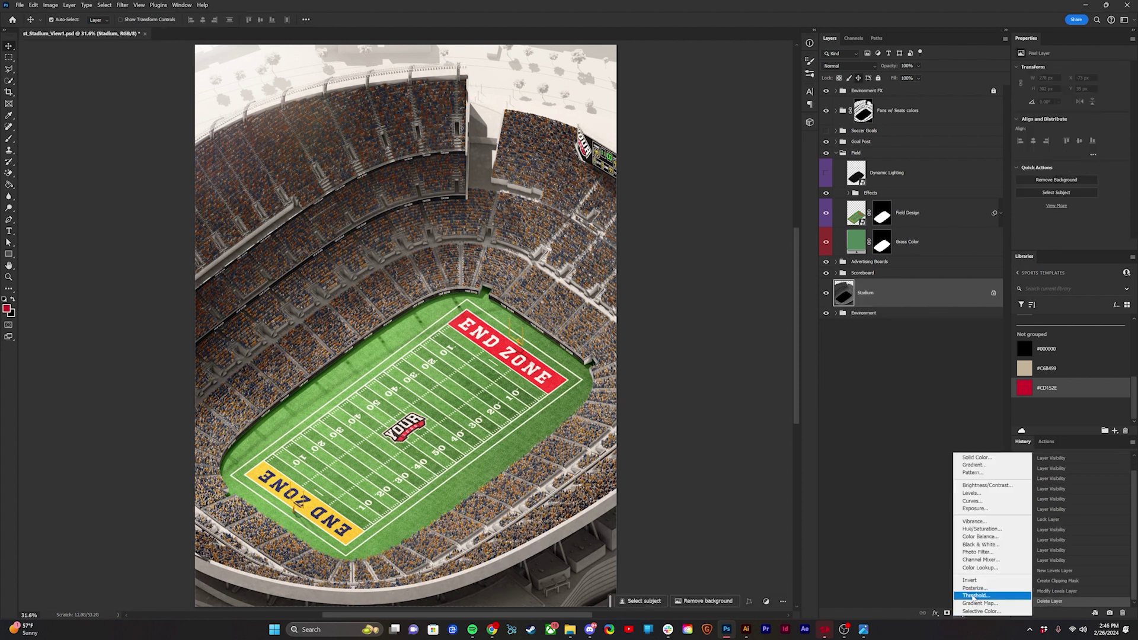
pyautogui.click(982, 529)
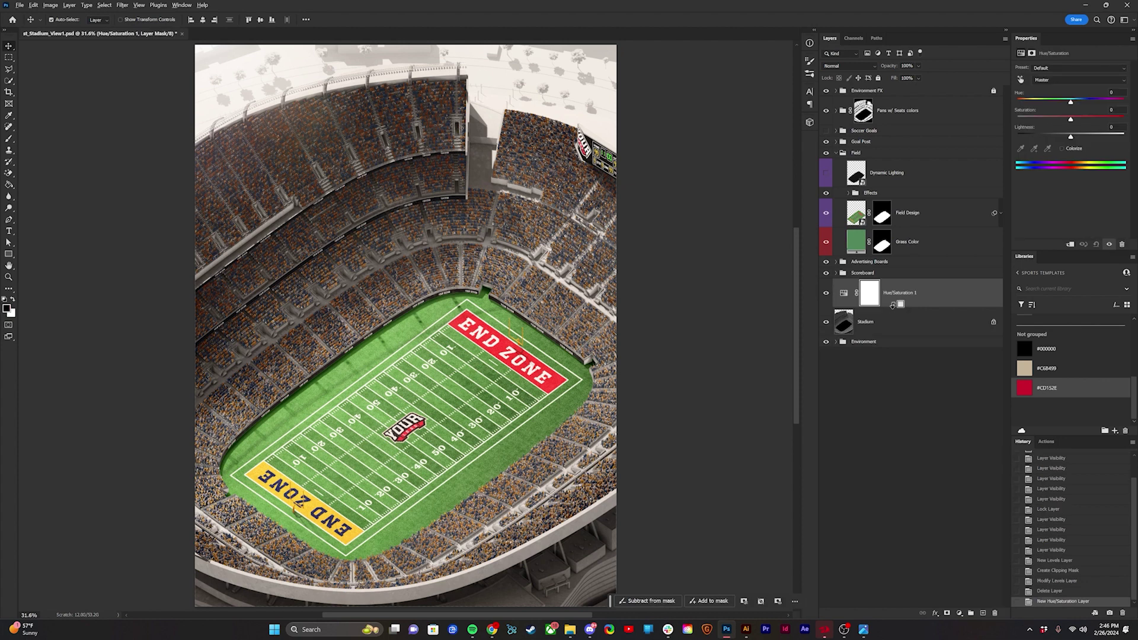
pyautogui.keyDown('alt'); pyautogui.click(896, 307); pyautogui.keyUp('alt')
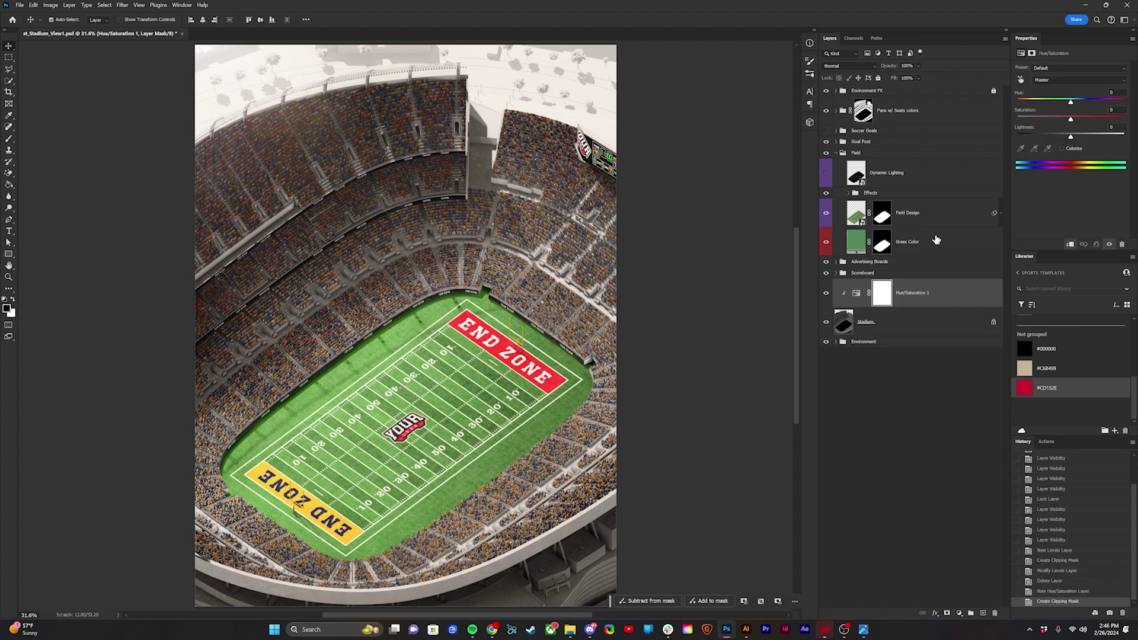
pyautogui.click(1061, 149)
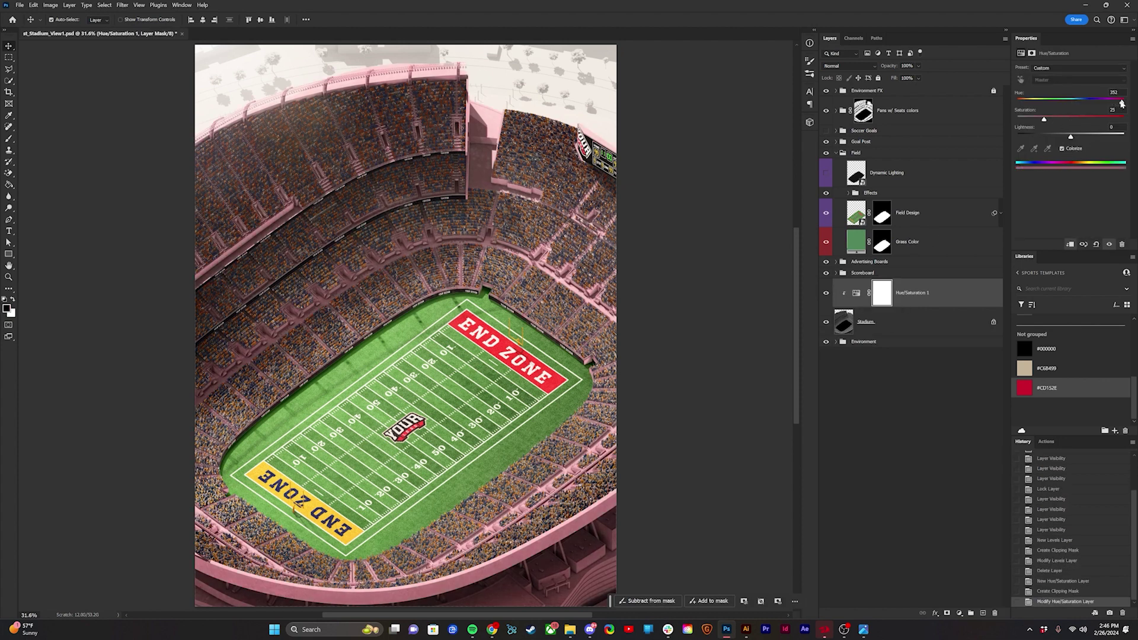
pyautogui.moveTo(1076, 108)
pyautogui.mouseDown()
pyautogui.moveTo(1053, 110)
pyautogui.moveTo(1074, 105)
pyautogui.mouseUp()
pyautogui.press('Delete')
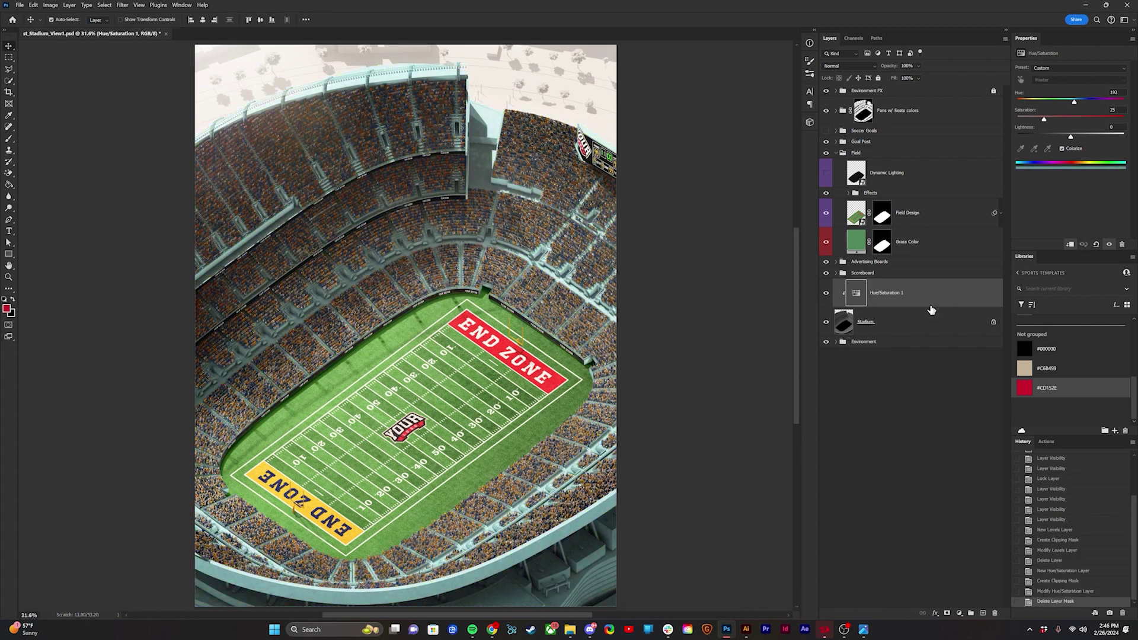
pyautogui.press('Delete')
pyautogui.click(896, 313)
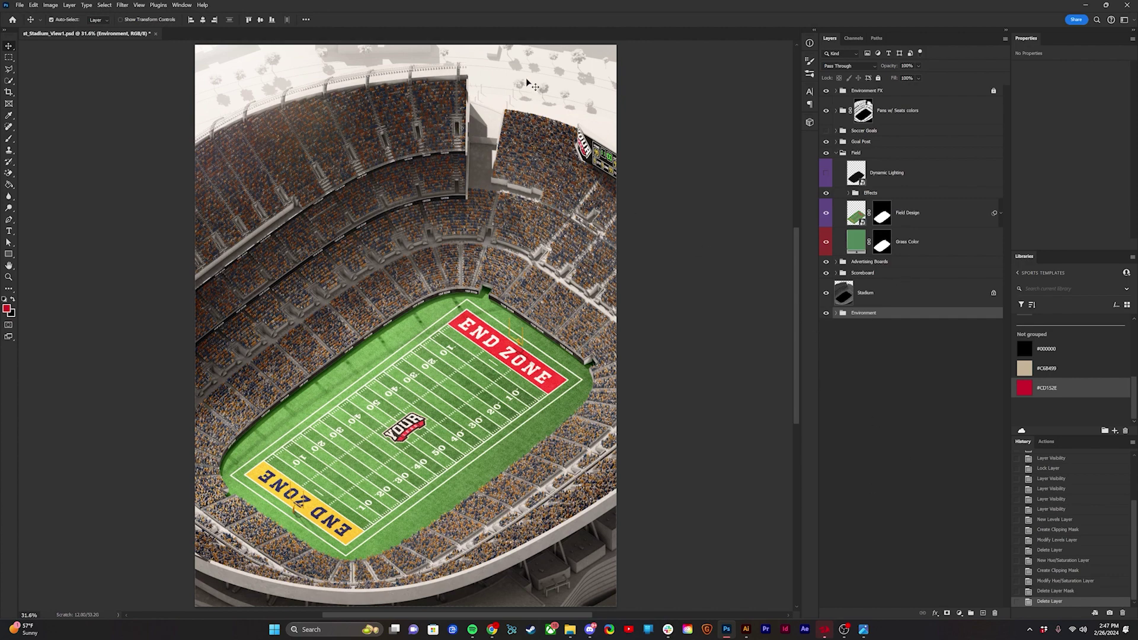
# Expand the Environment group and set Road Pavement Color to dark grey.
pyautogui.scroll(3, 526, 85)
pyautogui.moveTo(526, 88); pyautogui.dragTo(551, 190)
pyautogui.scroll(1, 551, 188)
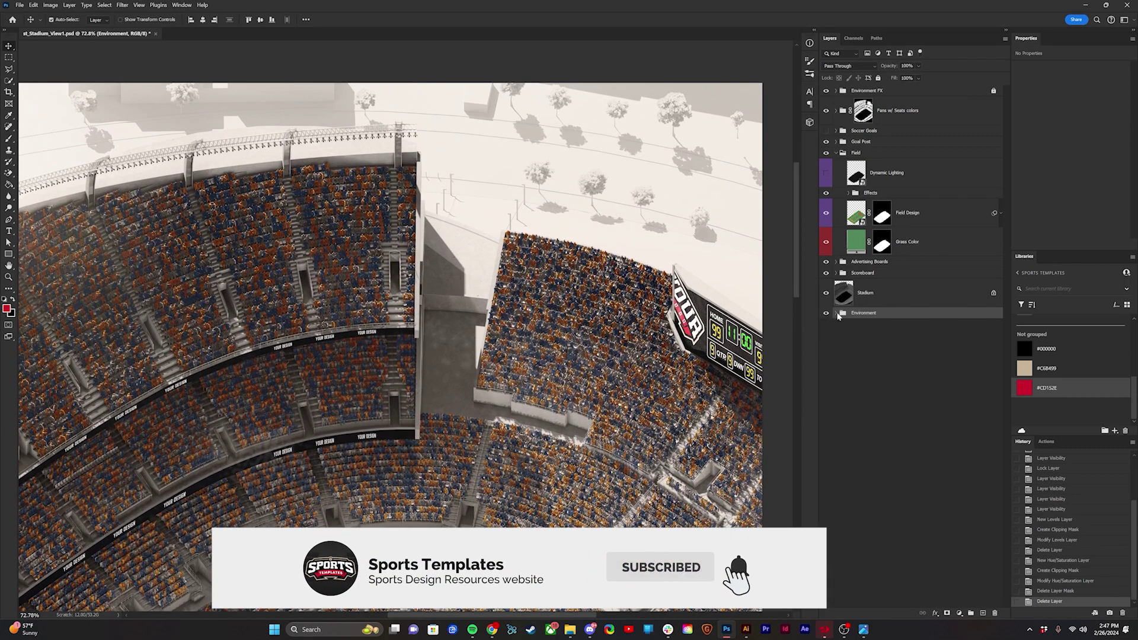
pyautogui.click(836, 313)
pyautogui.moveTo(709, 260); pyautogui.dragTo(495, 294)
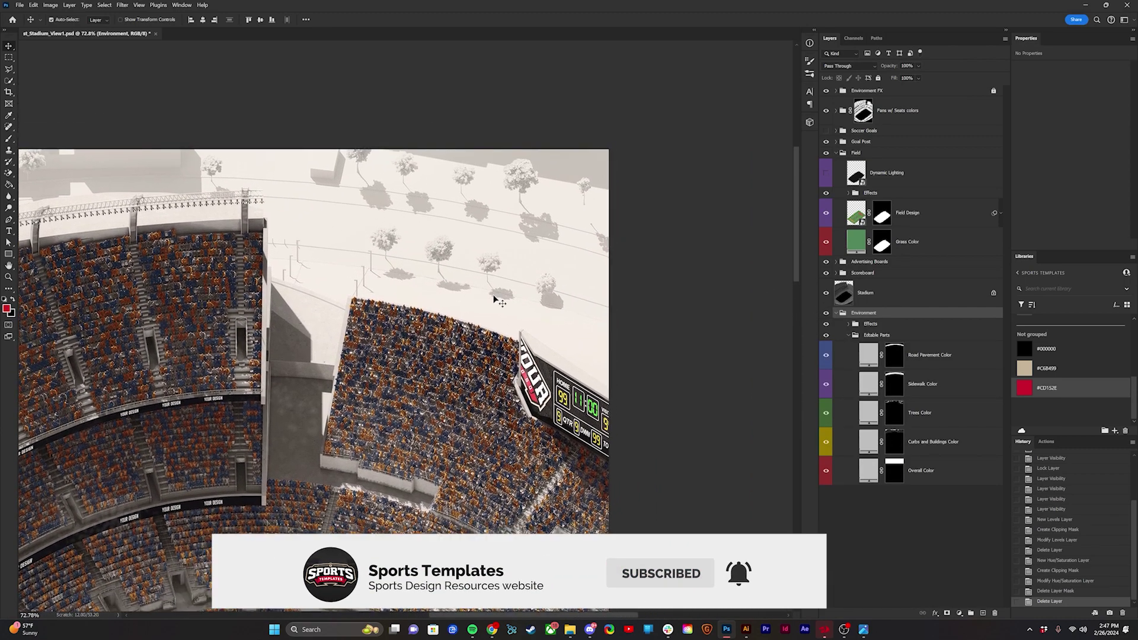
pyautogui.scroll(2, 483, 245)
pyautogui.doubleClick(868, 357)
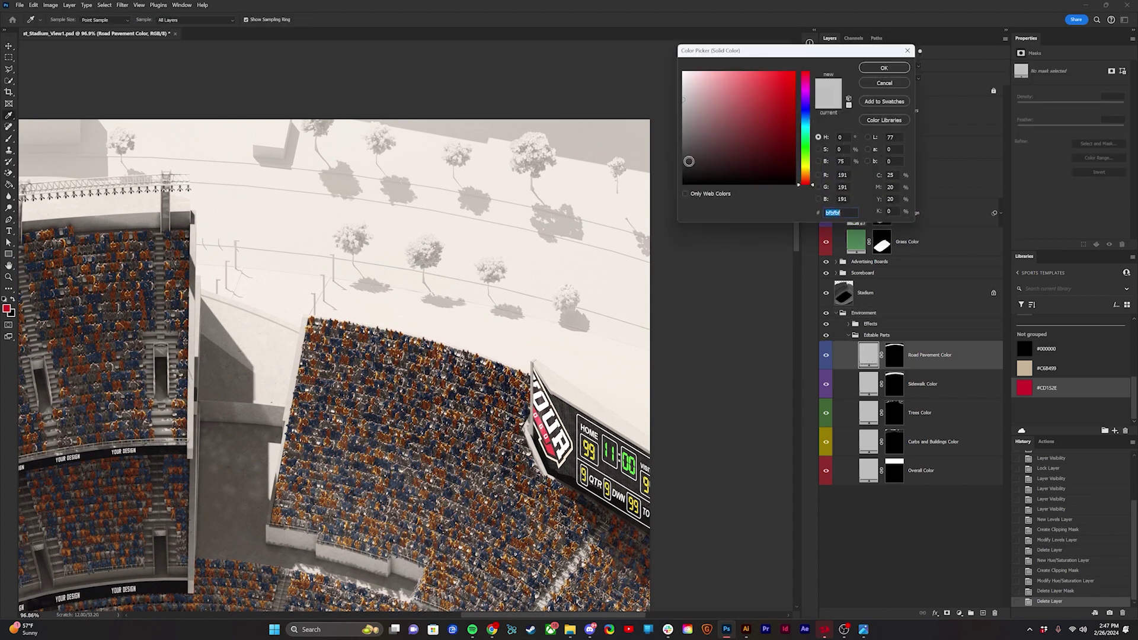
pyautogui.click(688, 159)
pyautogui.click(882, 68)
# Set the Sidewalk Color fill to light orange #fbb897.
pyautogui.doubleClick(868, 381)
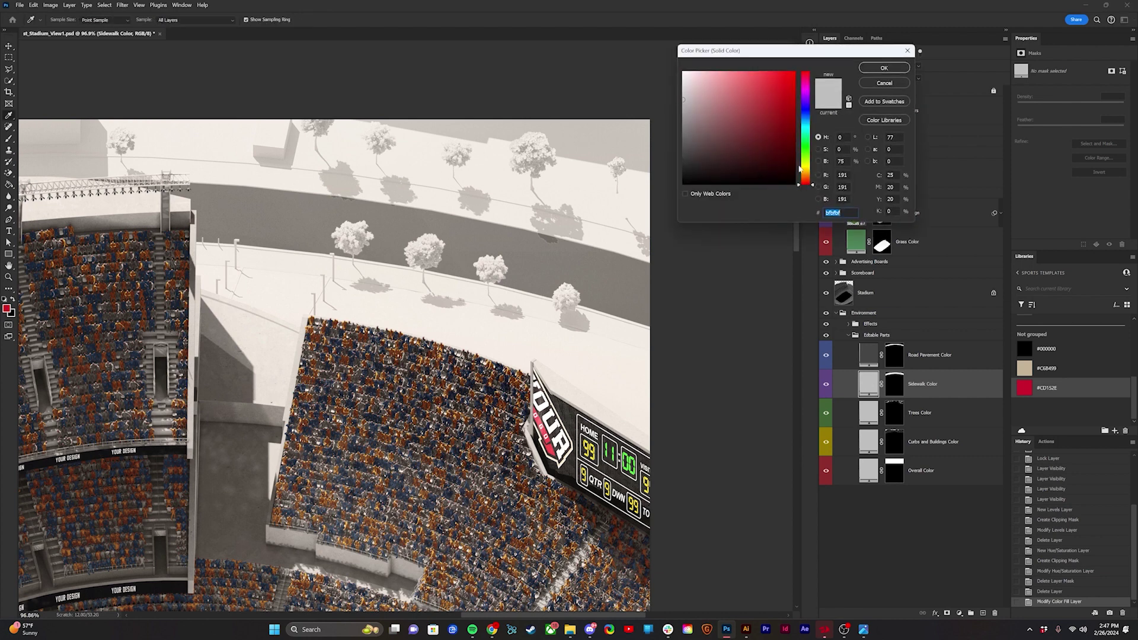
pyautogui.click(807, 178)
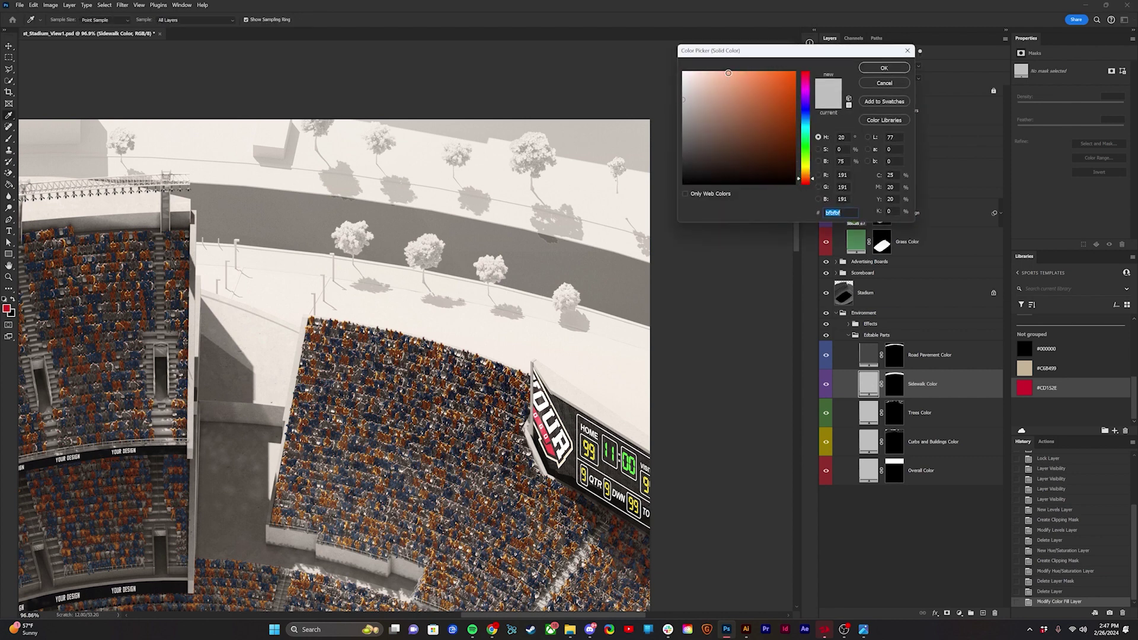
pyautogui.write('fbb897')
pyautogui.press('Return')
# Colour the trees dark green and the curbs and buildings dark brown.
pyautogui.click(869, 413)
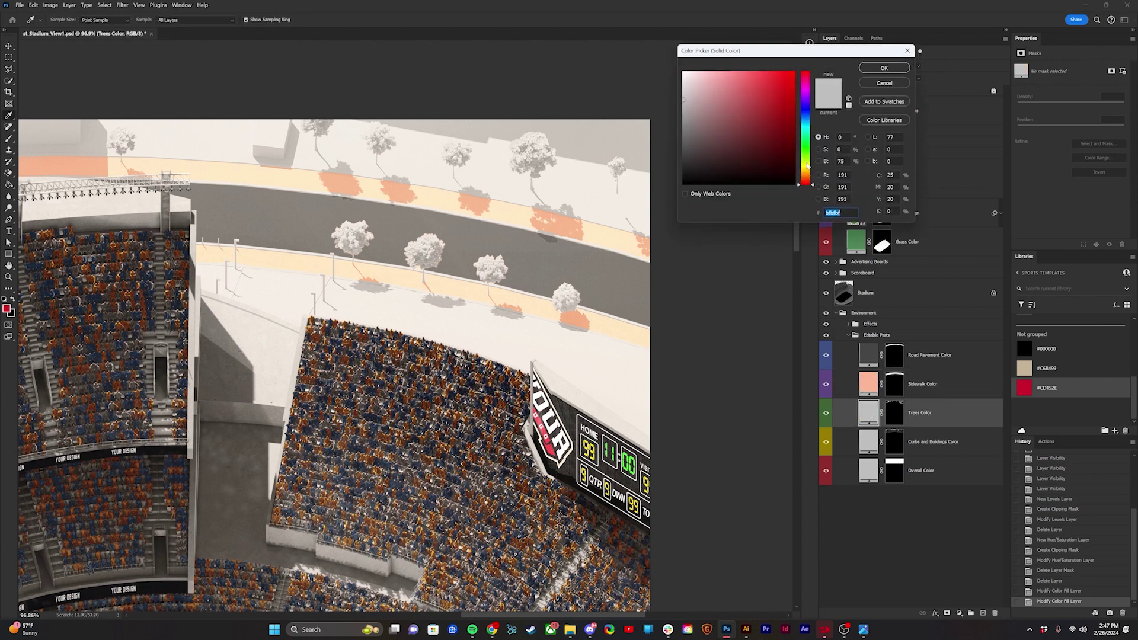
pyautogui.click(781, 159)
pyautogui.click(884, 68)
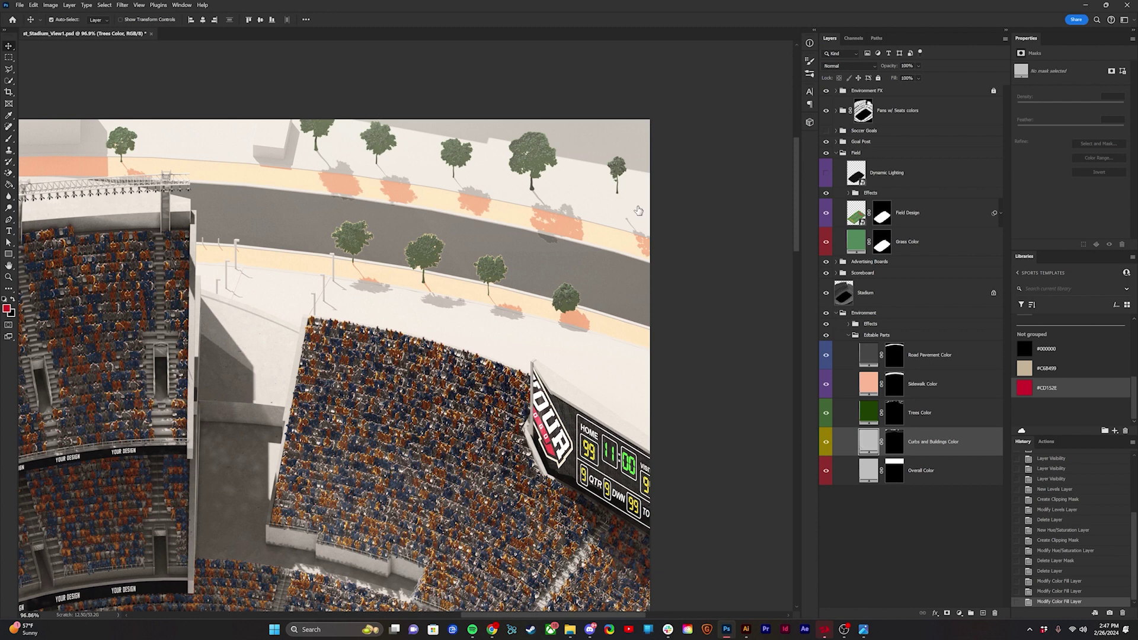
pyautogui.doubleClick(869, 441)
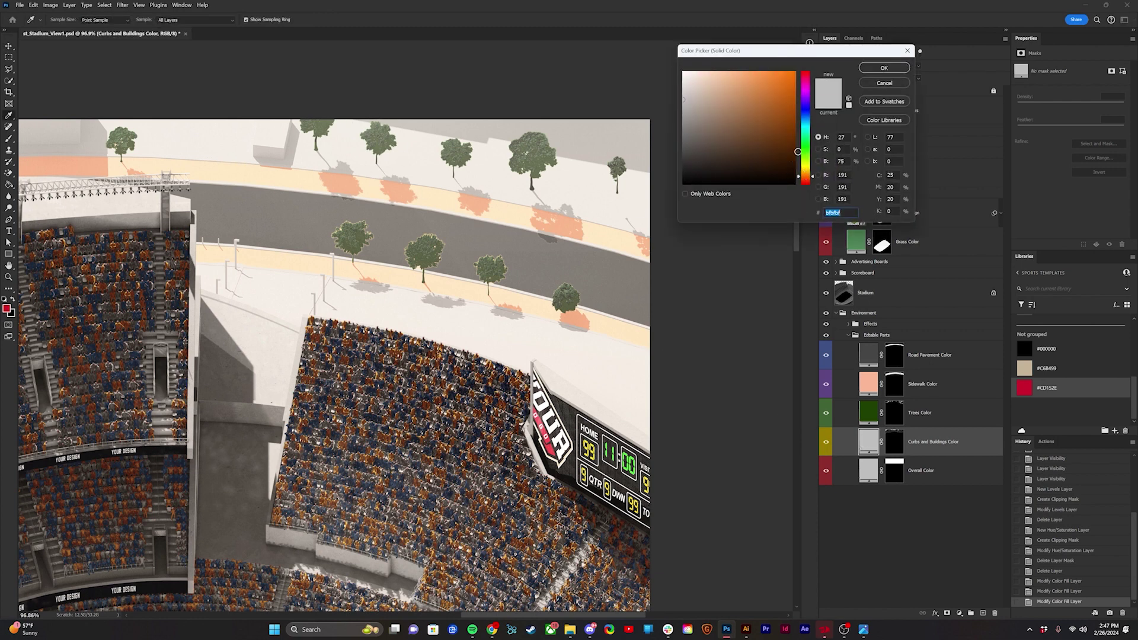
pyautogui.click(796, 151)
pyautogui.press('Return')
# Tint the Overall Color fill of the surroundings pale pink.
pyautogui.click(871, 474)
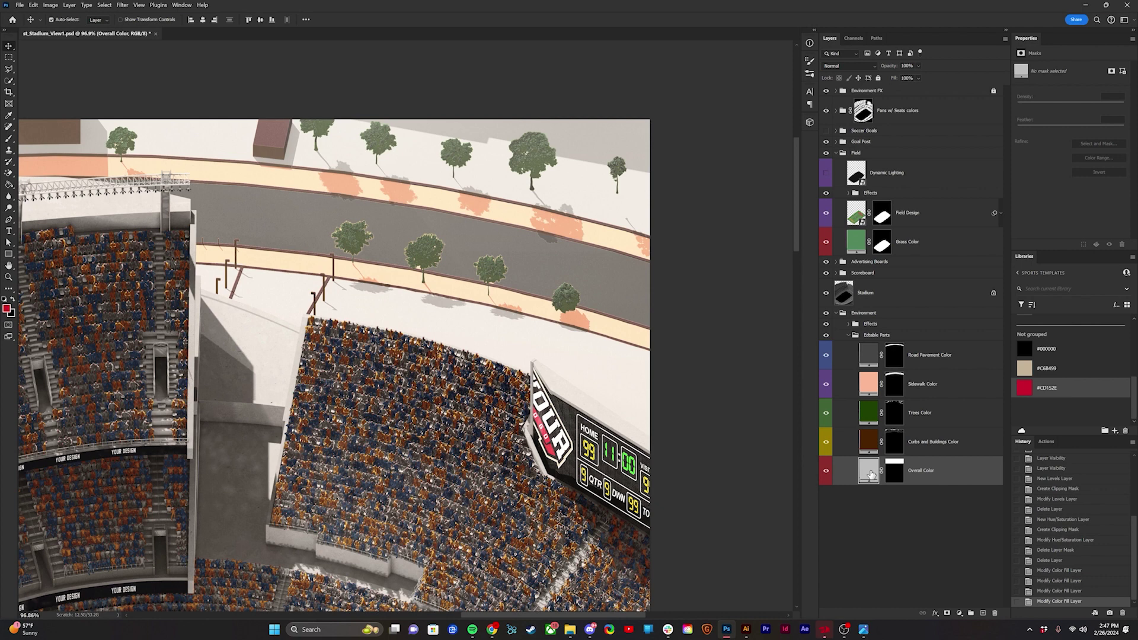
pyautogui.doubleClick(869, 470)
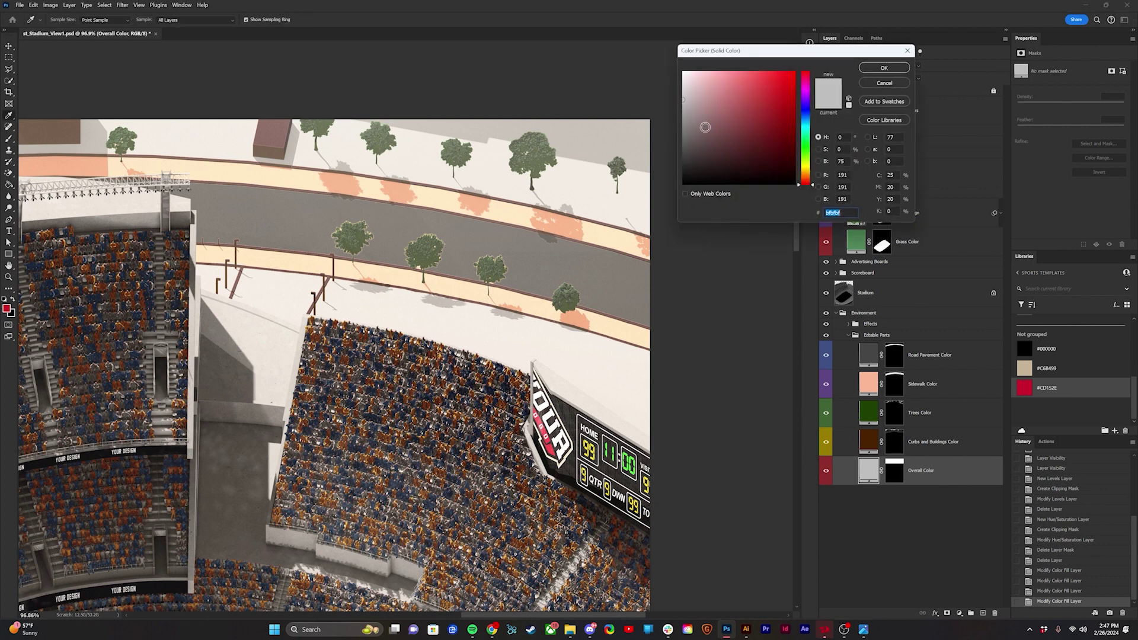
pyautogui.moveTo(678, 68); pyautogui.dragTo(712, 75)
pyautogui.press('Return')
# Revert in History to the state before the colour-fill edits.
pyautogui.scroll(-2, 742, 236)
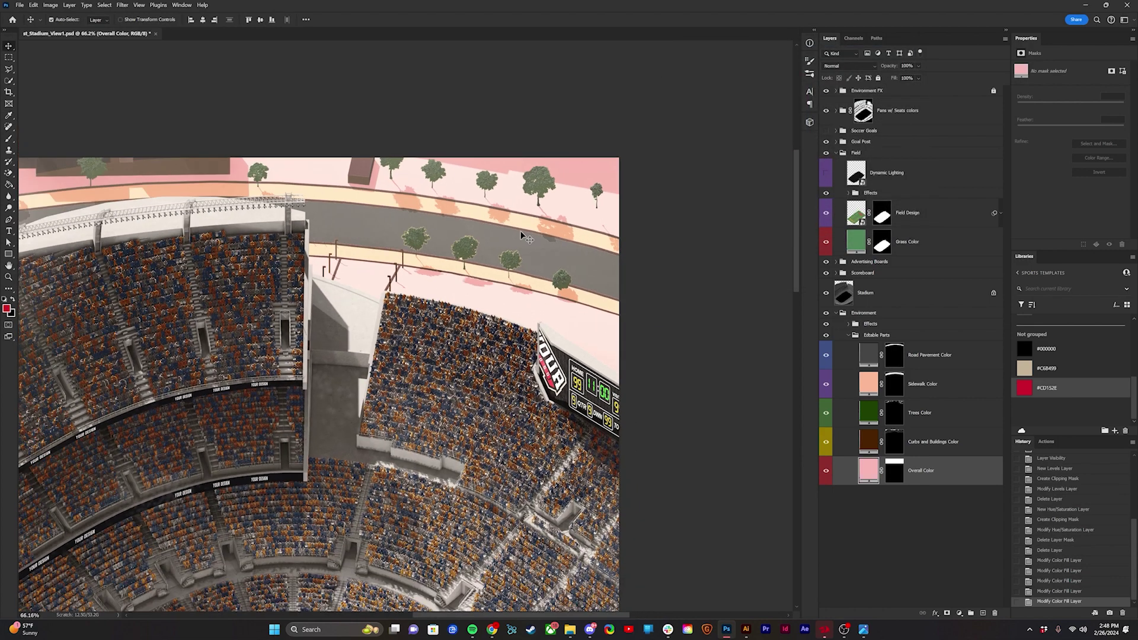
pyautogui.moveTo(592, 195); pyautogui.dragTo(661, 233)
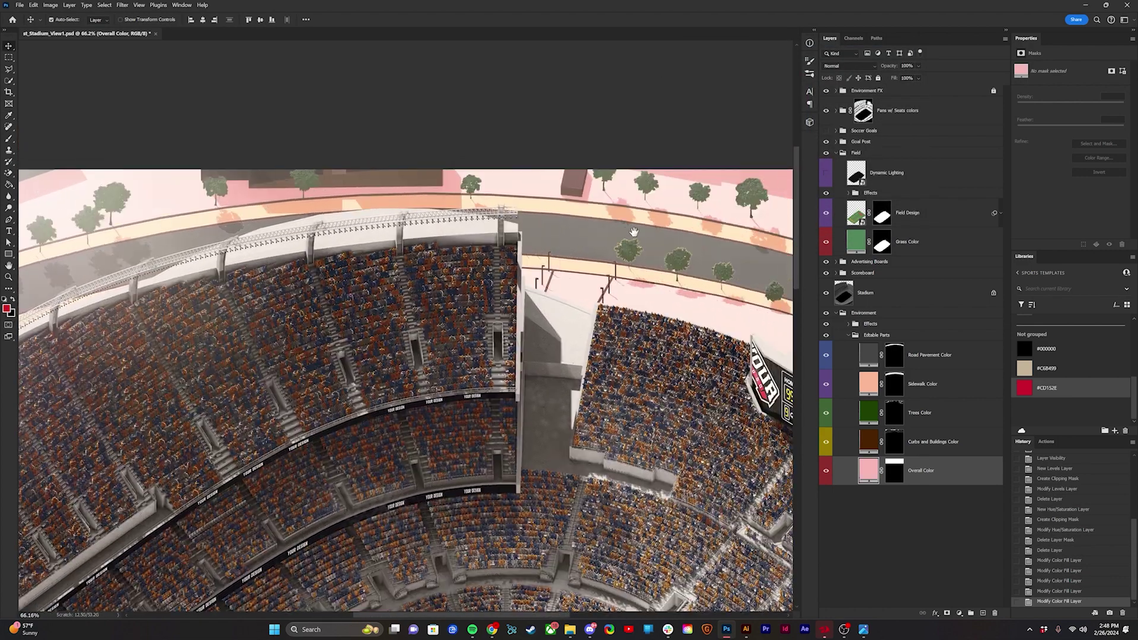
pyautogui.click(1059, 551)
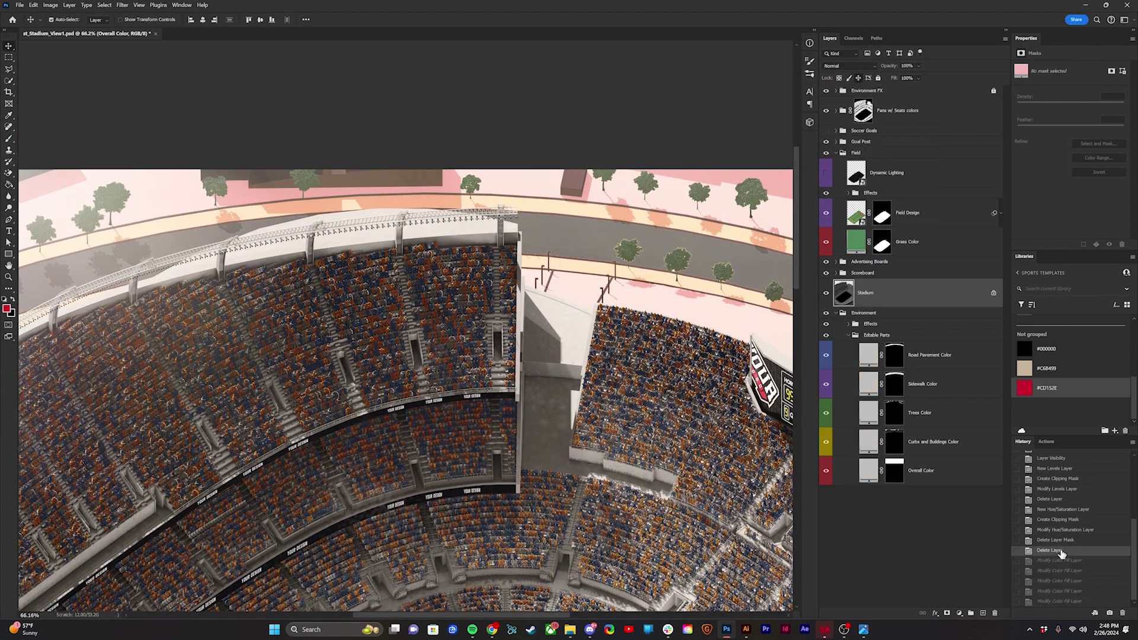
# Fit the stadium in the window and collapse the Environment group.
pyautogui.hotkey('ctrl', '0')
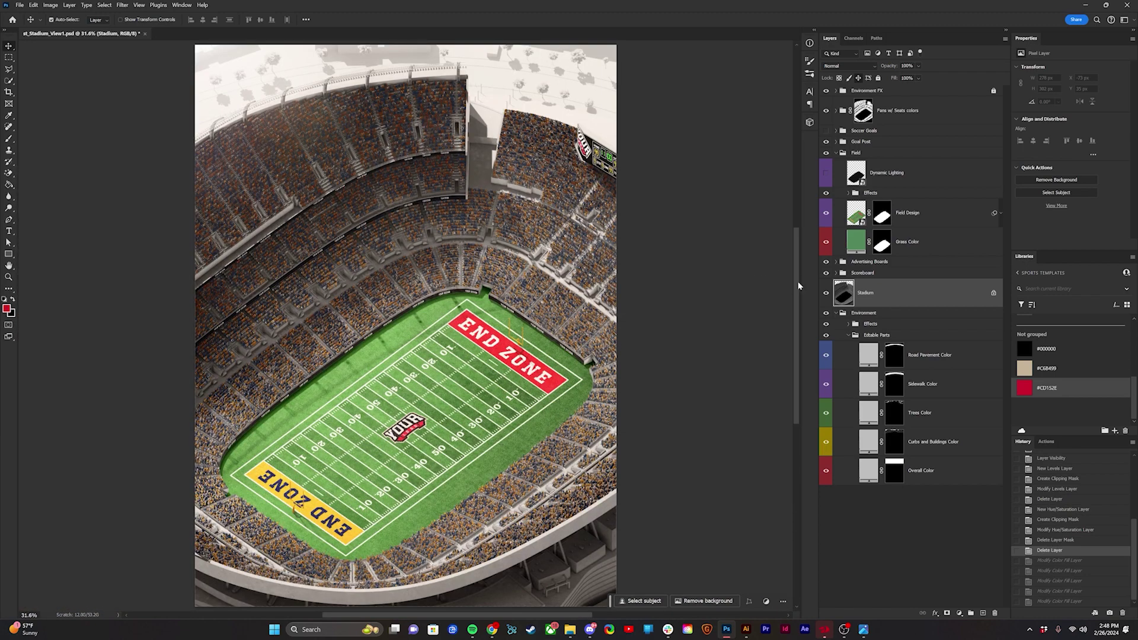
pyautogui.click(836, 313)
pyautogui.click(856, 313)
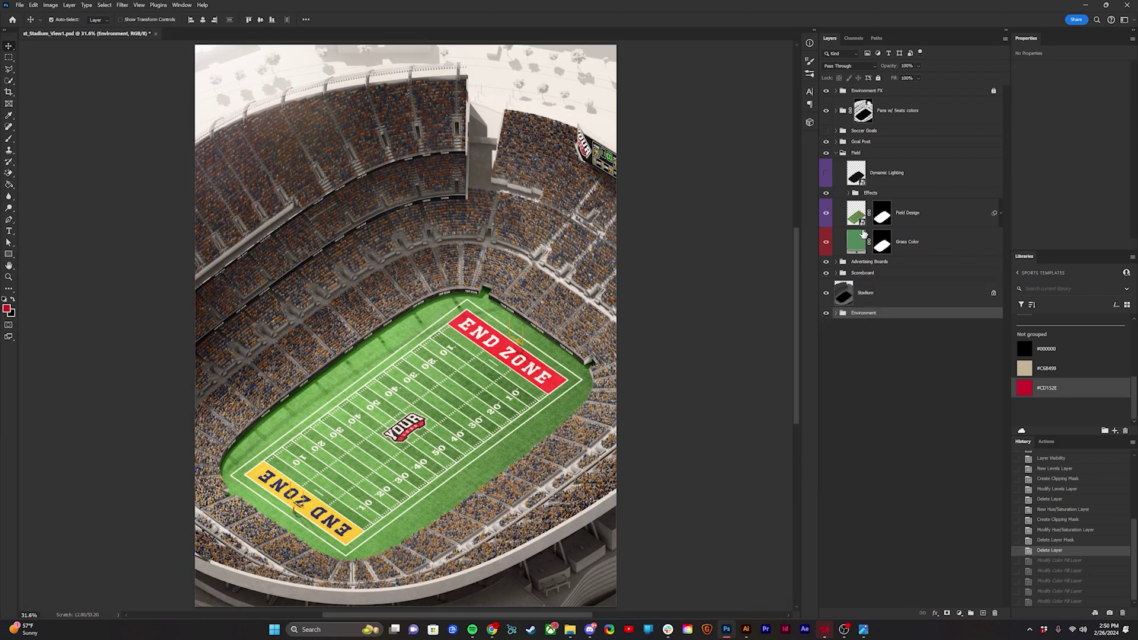
pyautogui.scroll(3, 389, 462)
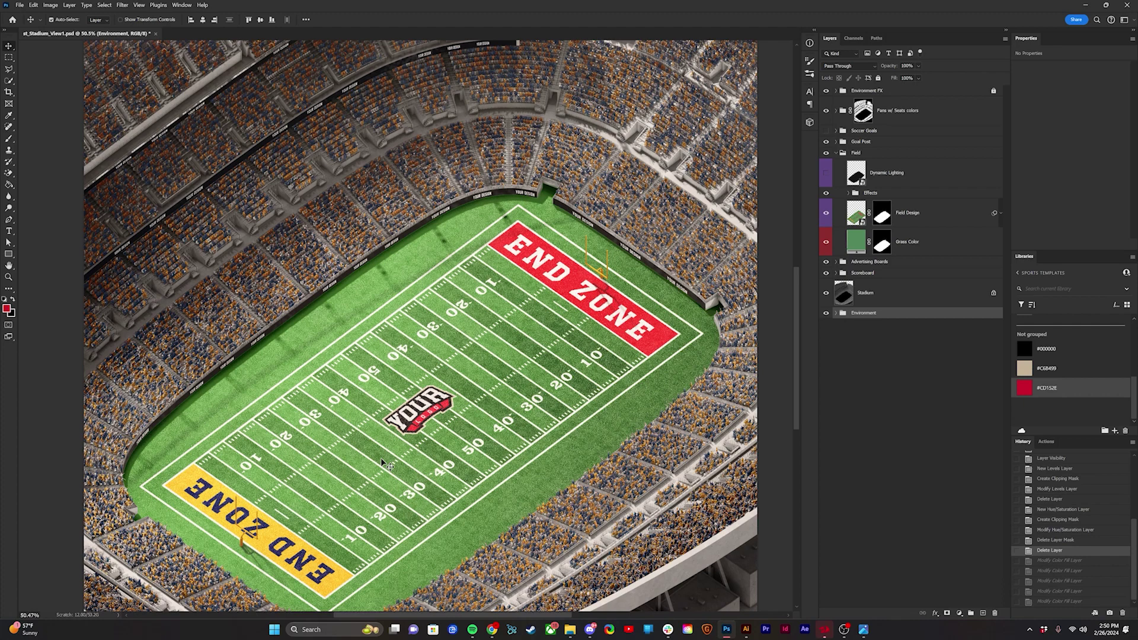
pyautogui.scroll(-2, 426, 417)
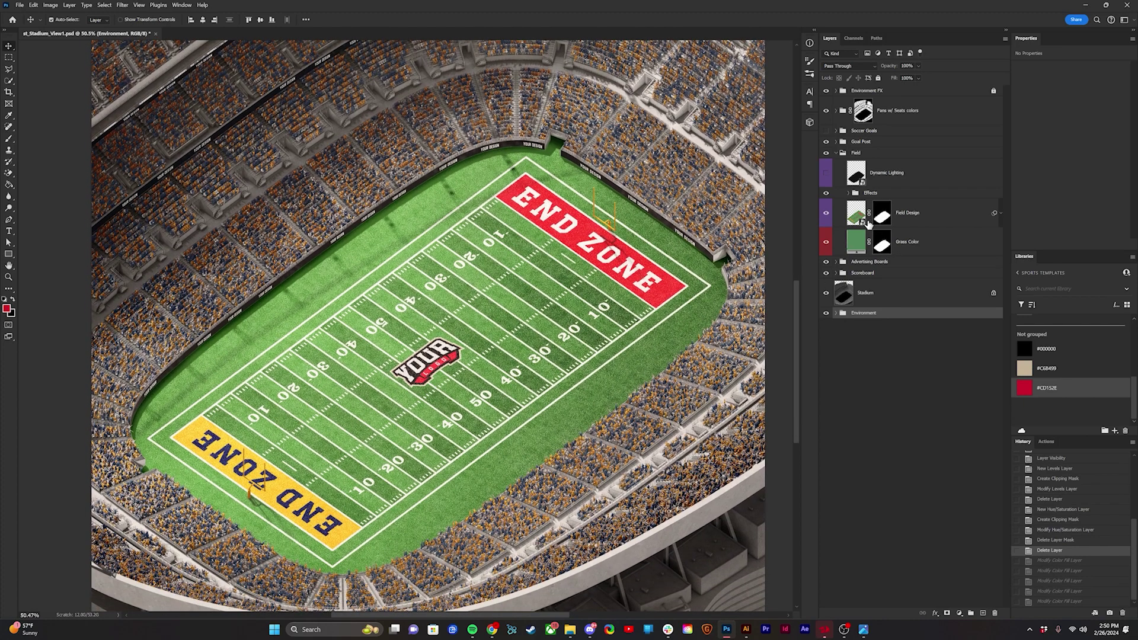
# In Field Design, turn off Football, Mute Football and Soccer Grass turf, save, and return to the stadium.
pyautogui.doubleClick(857, 213)
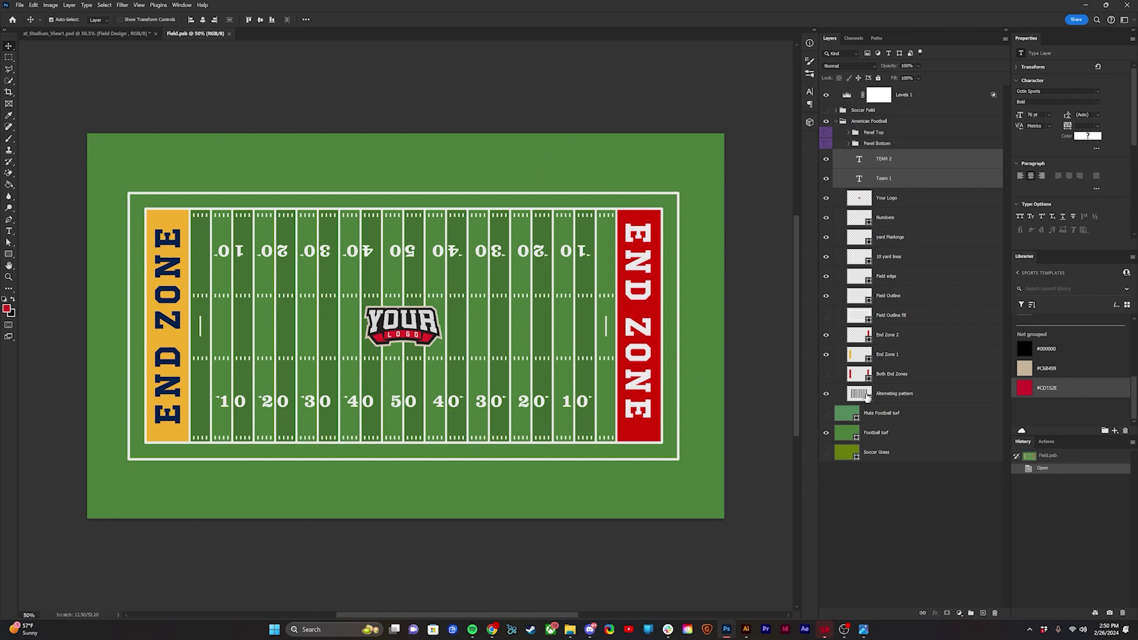
pyautogui.click(892, 438)
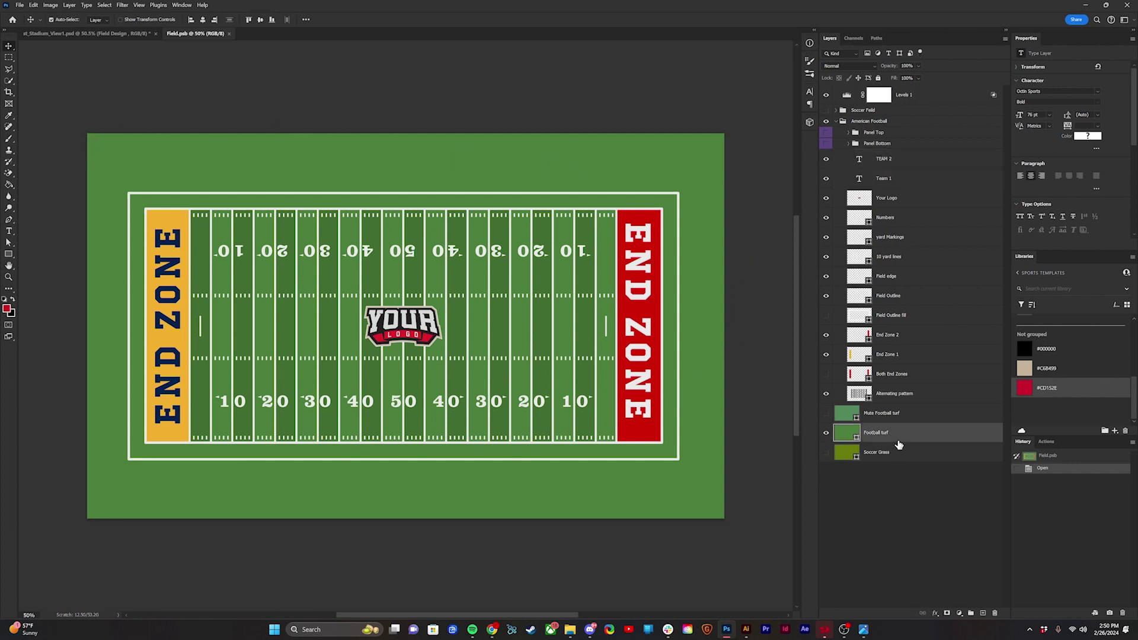
pyautogui.click(826, 433)
pyautogui.click(825, 413)
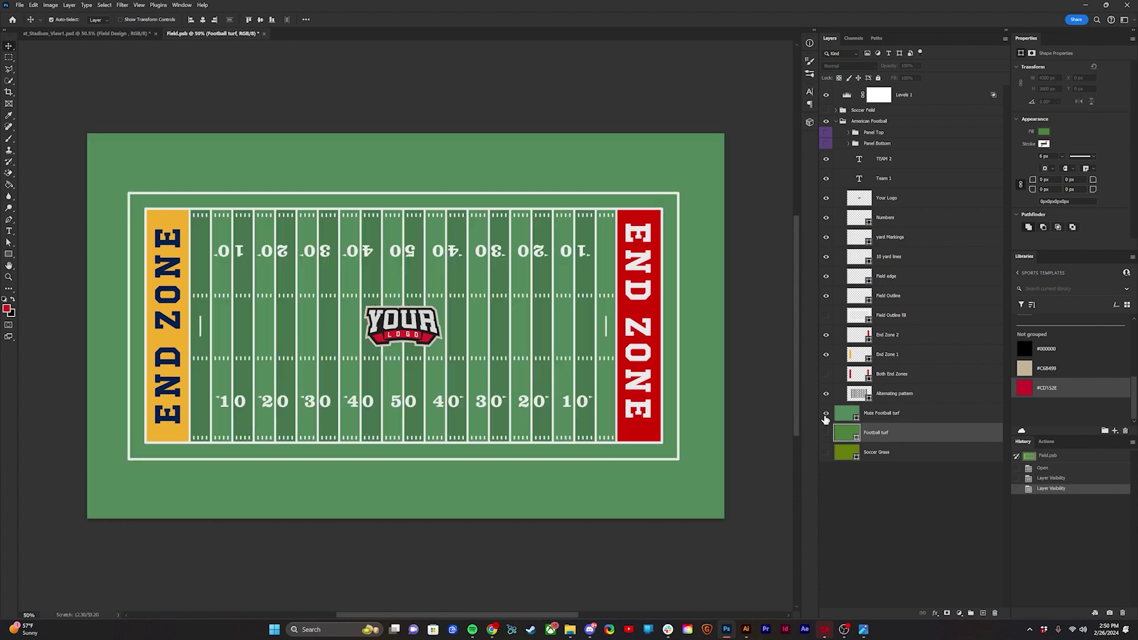
pyautogui.click(825, 413)
pyautogui.click(827, 452)
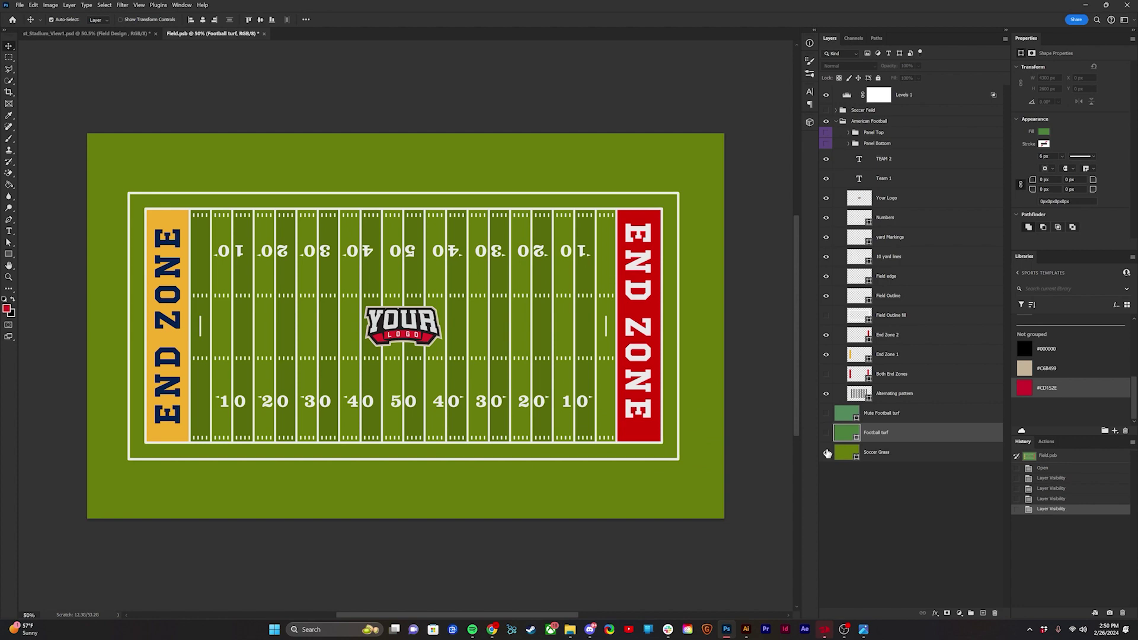
pyautogui.click(826, 453)
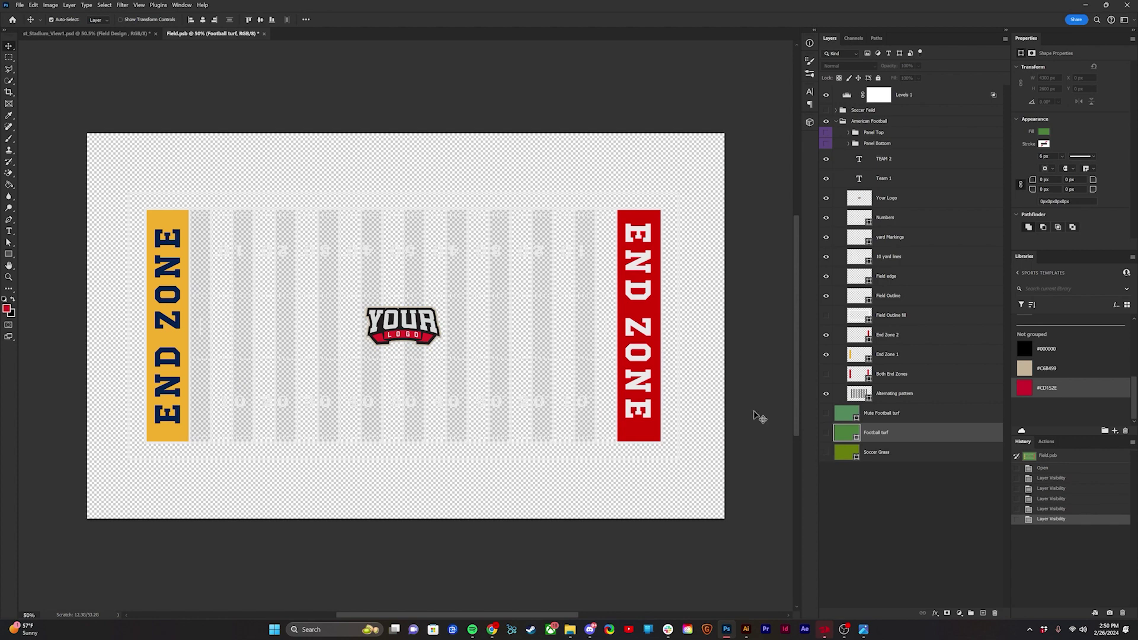
pyautogui.hotkey('ctrl', 's')
pyautogui.click(82, 33)
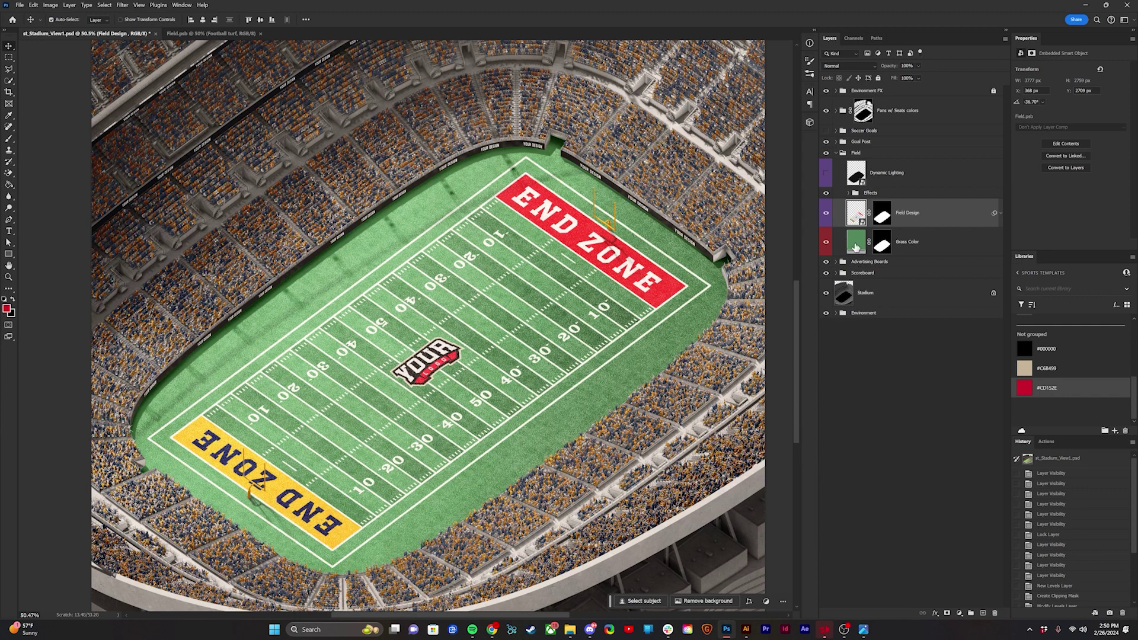
# Try yellow tints on Grass Color and cancel, then show Field.psb's Football turf layer.
pyautogui.doubleClick(855, 248)
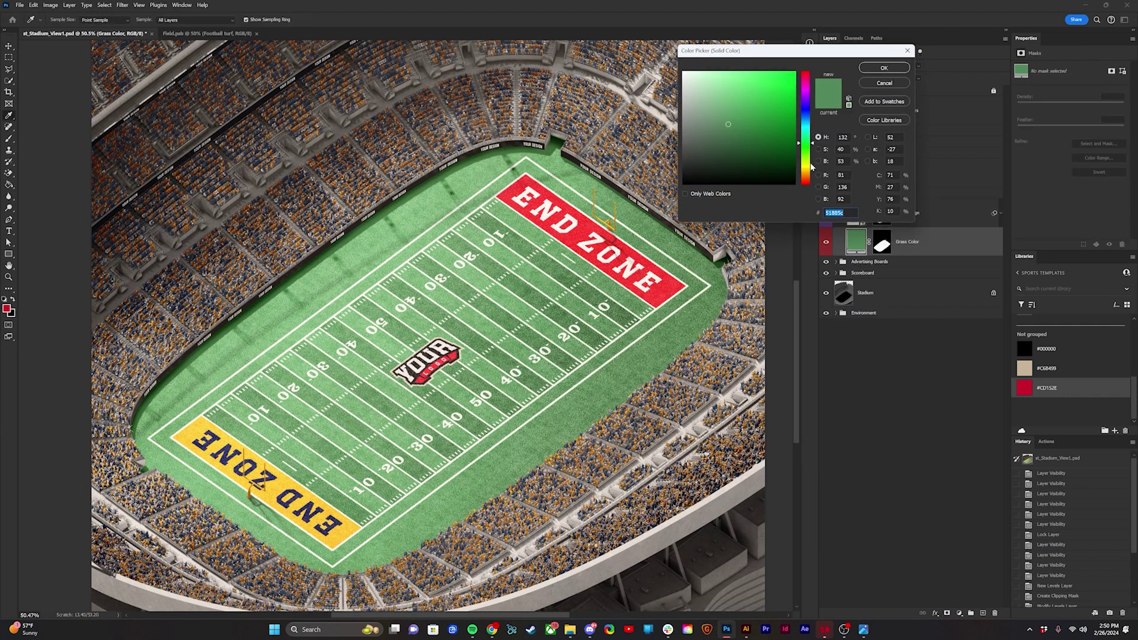
pyautogui.click(811, 168)
pyautogui.click(789, 147)
pyautogui.click(784, 97)
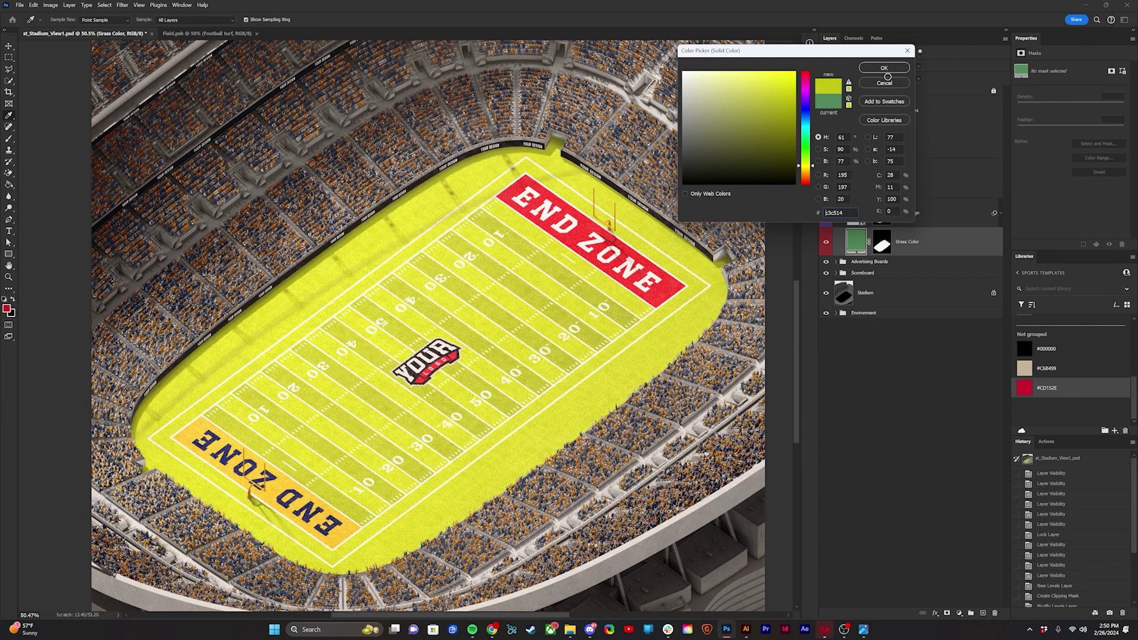
pyautogui.click(885, 81)
pyautogui.click(208, 34)
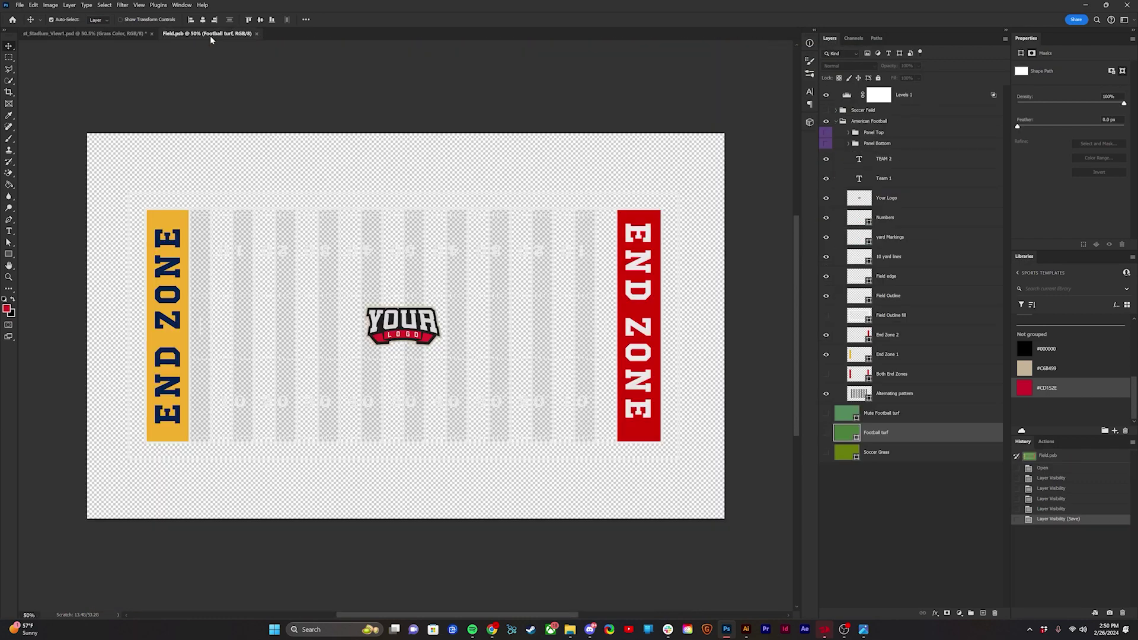
pyautogui.click(825, 434)
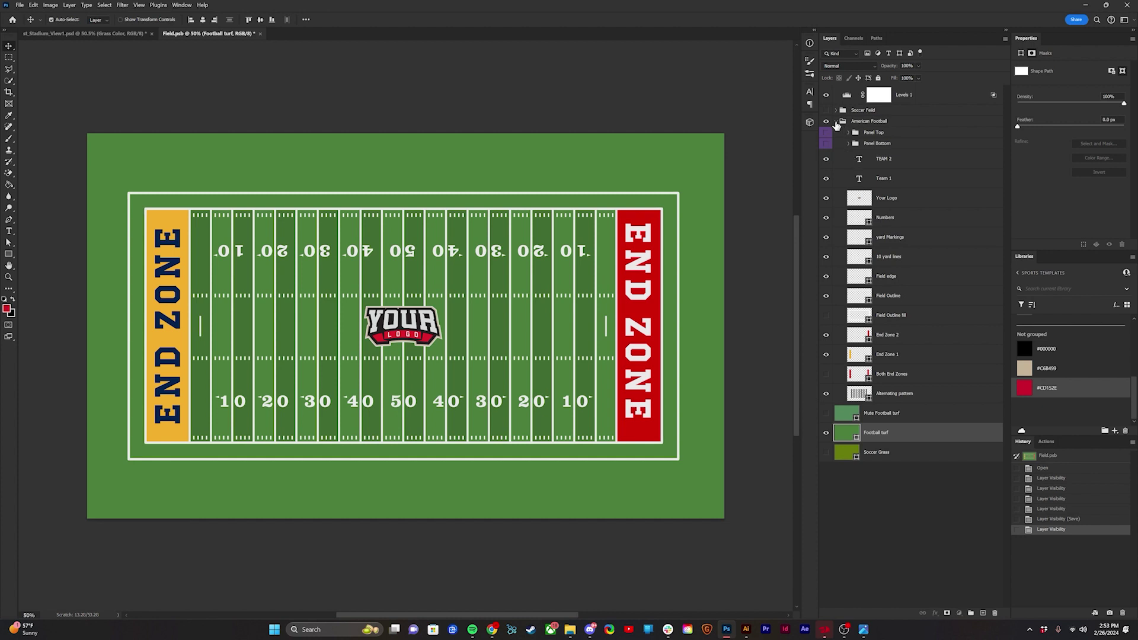
# Hide the American Football markings and show the Soccer Field group's layers.
pyautogui.click(836, 122)
pyautogui.click(826, 122)
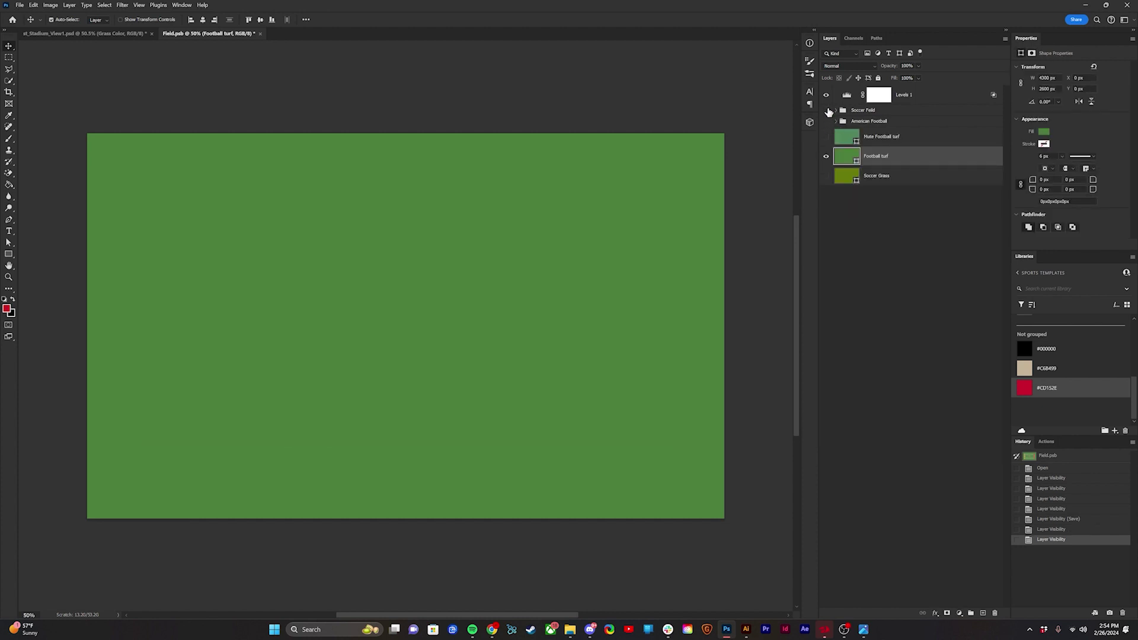
pyautogui.click(827, 110)
pyautogui.click(836, 111)
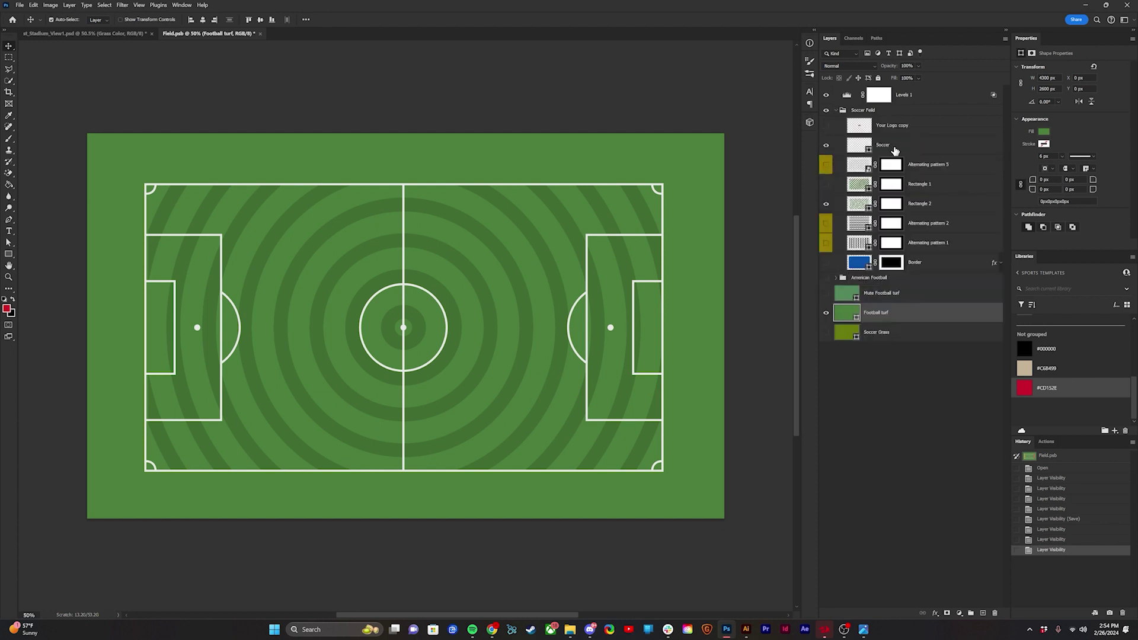
# Compare turf patterns and settle on the checkered Alternating pattern 5.
pyautogui.click(825, 204)
pyautogui.click(825, 225)
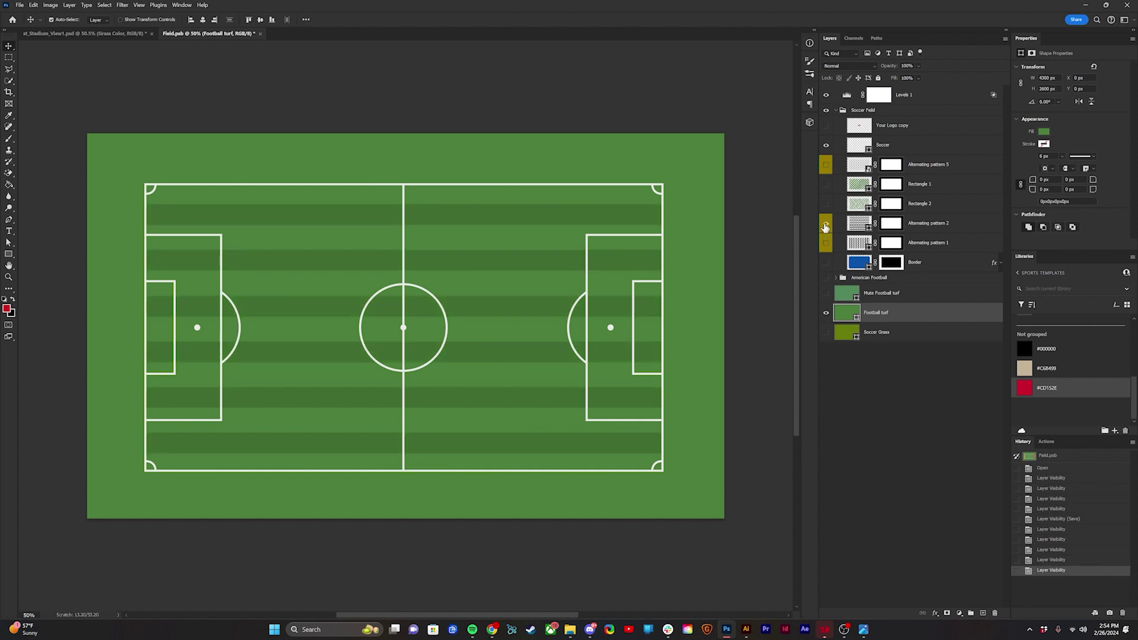
pyautogui.click(825, 225)
pyautogui.click(826, 243)
pyautogui.click(826, 244)
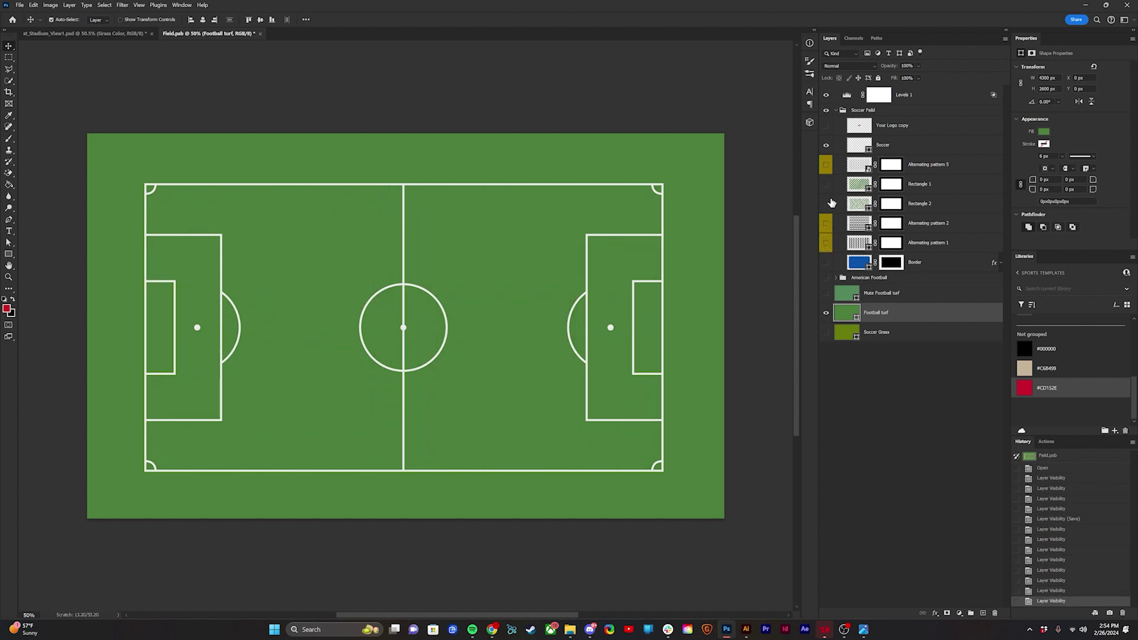
pyautogui.click(826, 186)
pyautogui.click(826, 186)
pyautogui.click(826, 166)
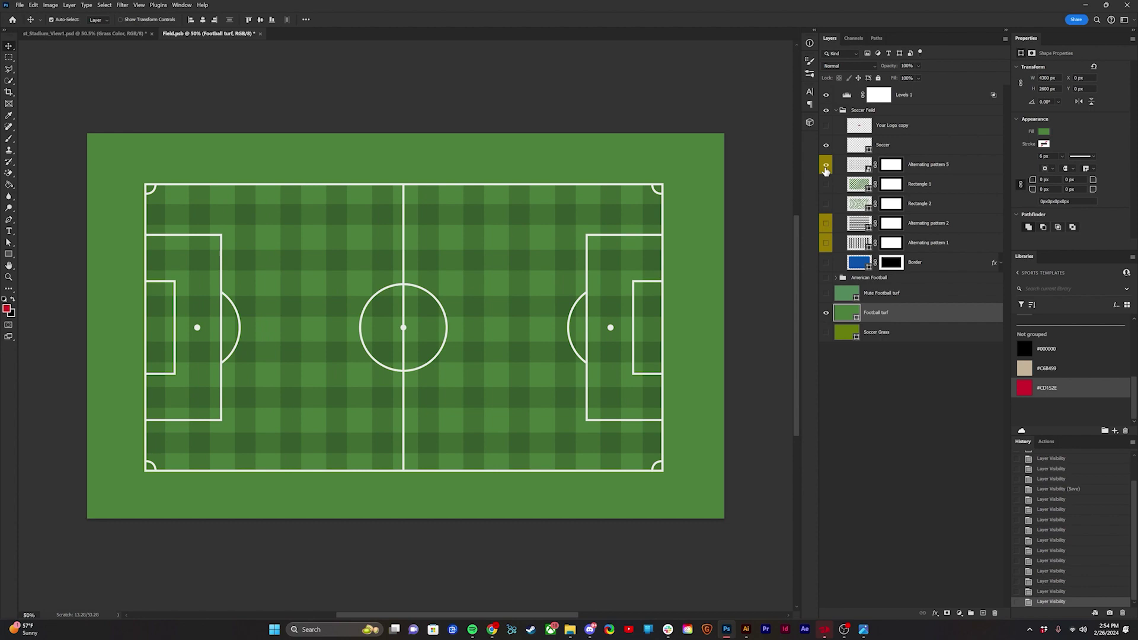
# Show the YOUR LOGO emblem in the centre circle and save the field design.
pyautogui.click(827, 127)
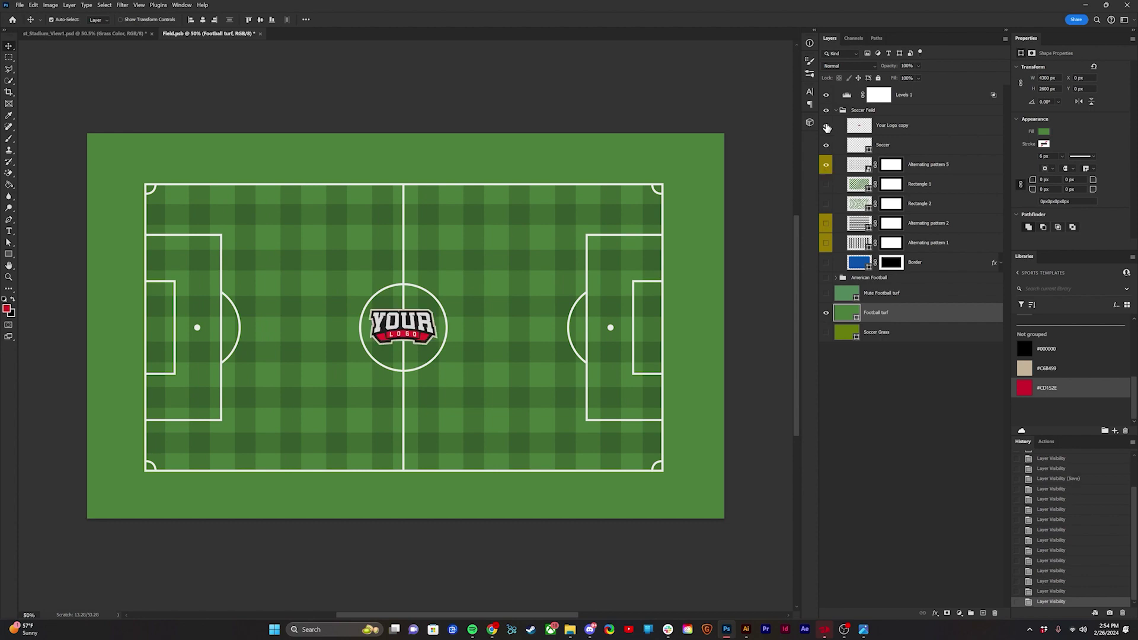
pyautogui.hotkey('ctrl', 's')
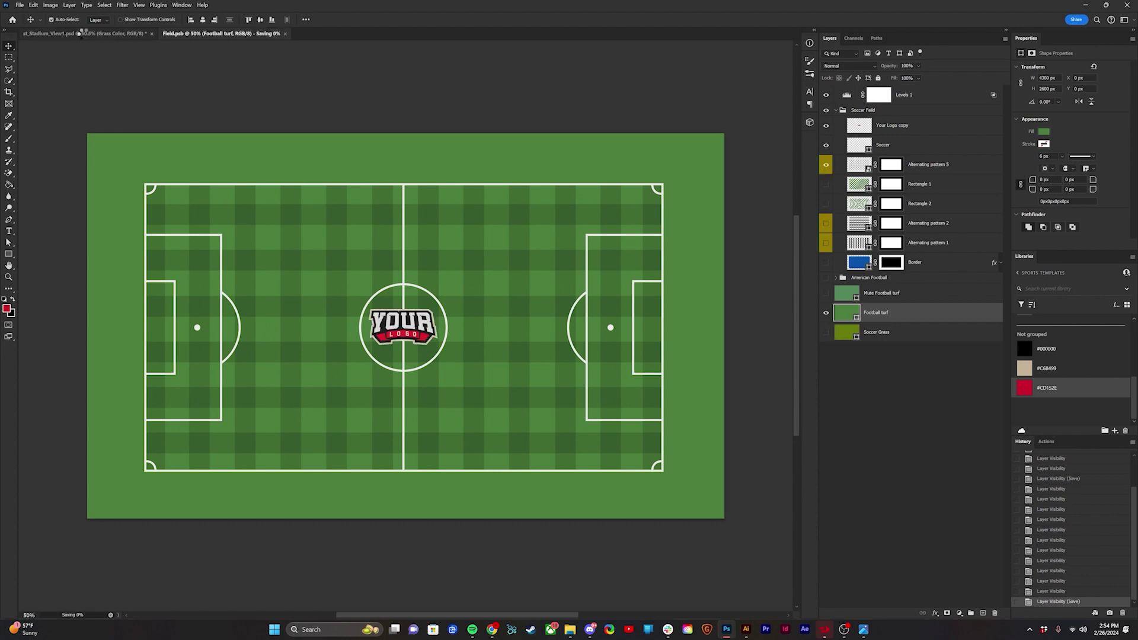
pyautogui.click(82, 33)
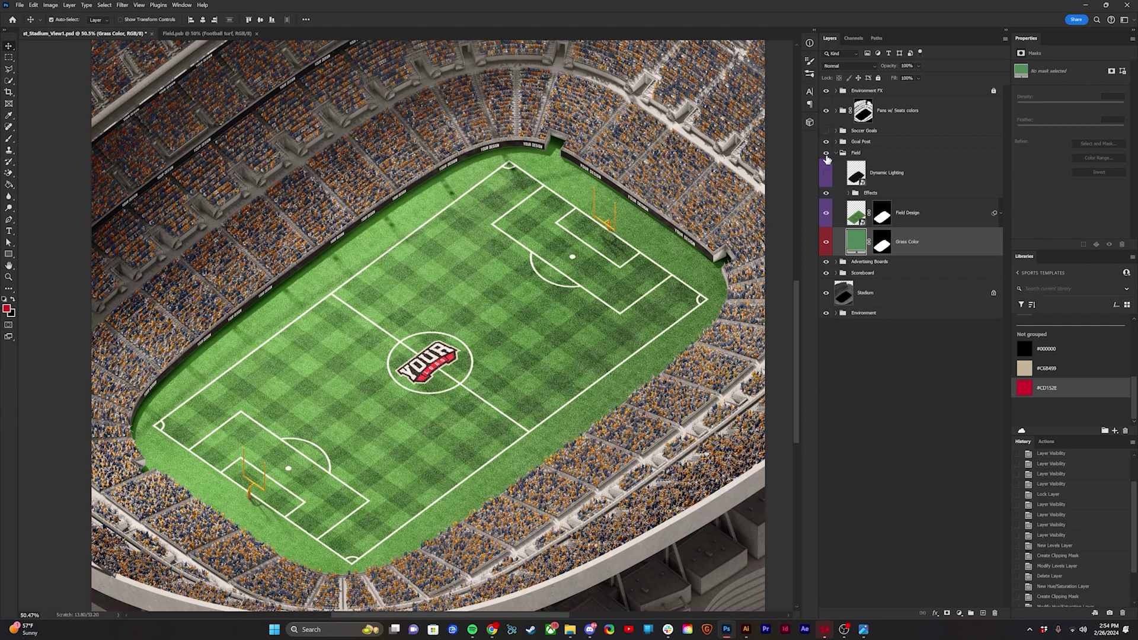
# Compare soccer goals against football goal posts, keep the goal posts, and reopen Field Design.
pyautogui.click(825, 141)
pyautogui.click(826, 131)
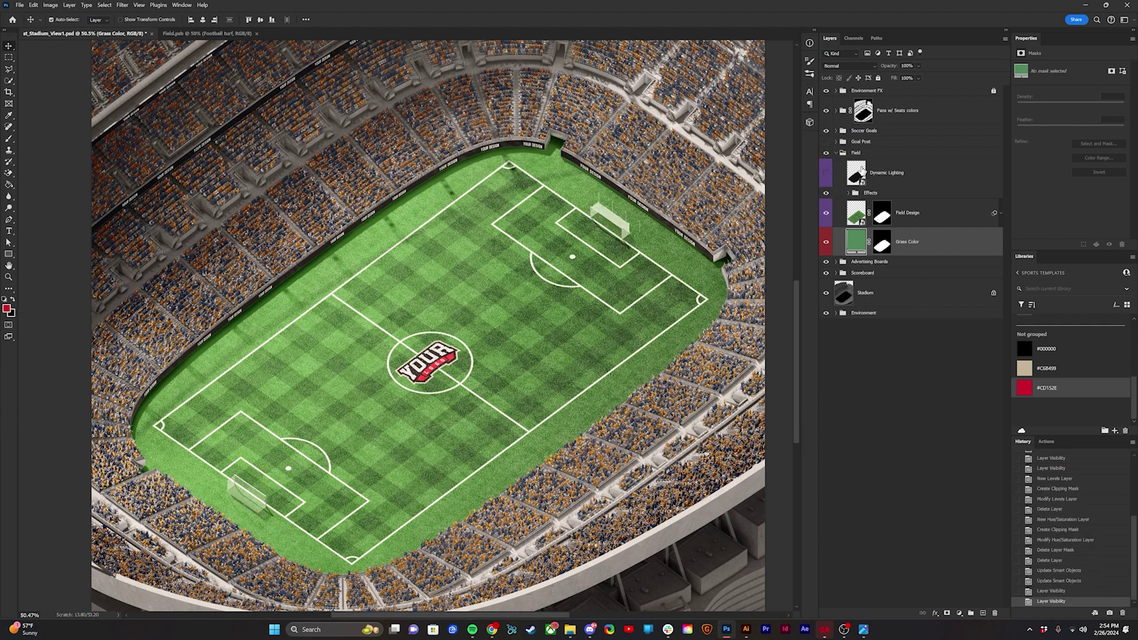
pyautogui.click(826, 130)
pyautogui.click(826, 142)
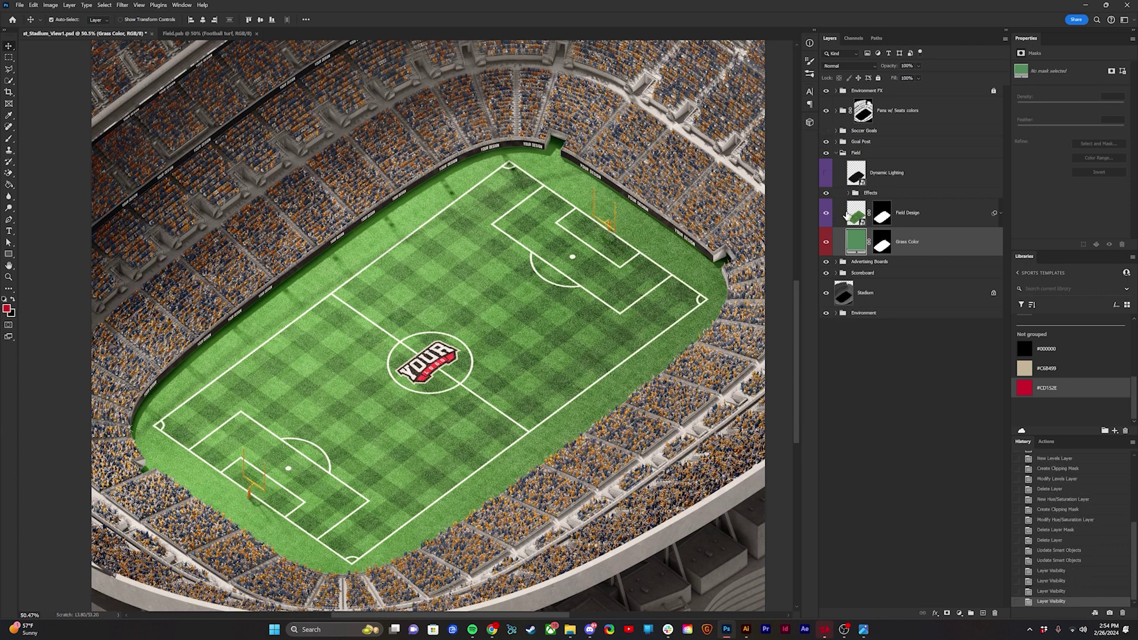
pyautogui.doubleClick(853, 215)
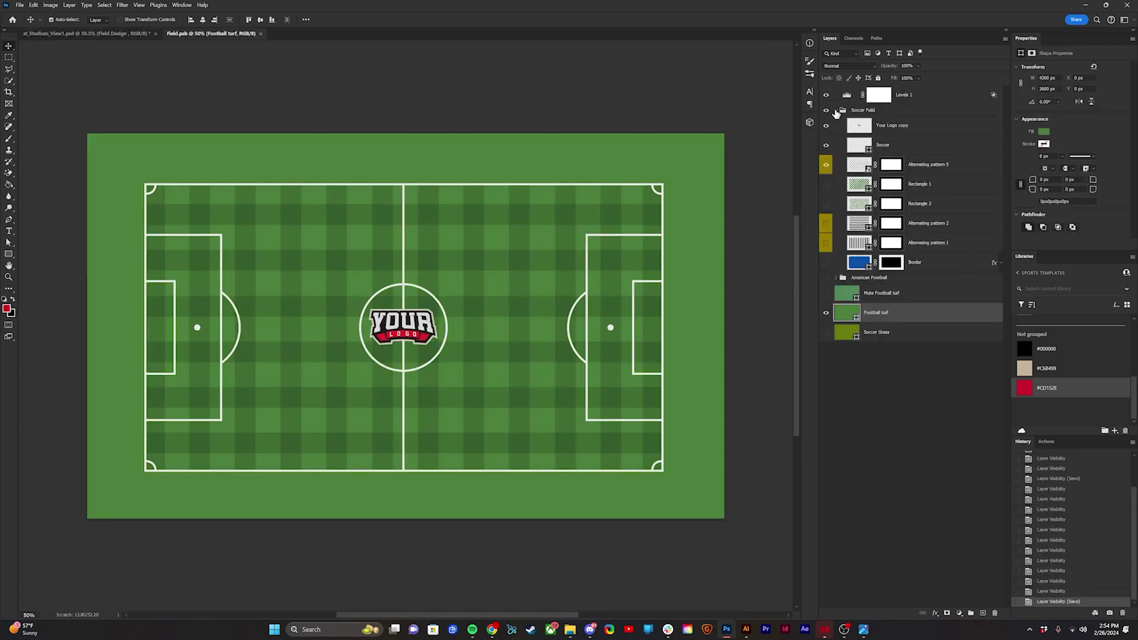
# Undo back to the American football field and check the Alternating pattern stripes.
pyautogui.hotkey('ctrl', 'z')
pyautogui.hotkey('ctrl', 'z')
pyautogui.hotkey('ctrl', 'z')
pyautogui.hotkey('ctrl', 'z')
pyautogui.hotkey('ctrl', 'z')
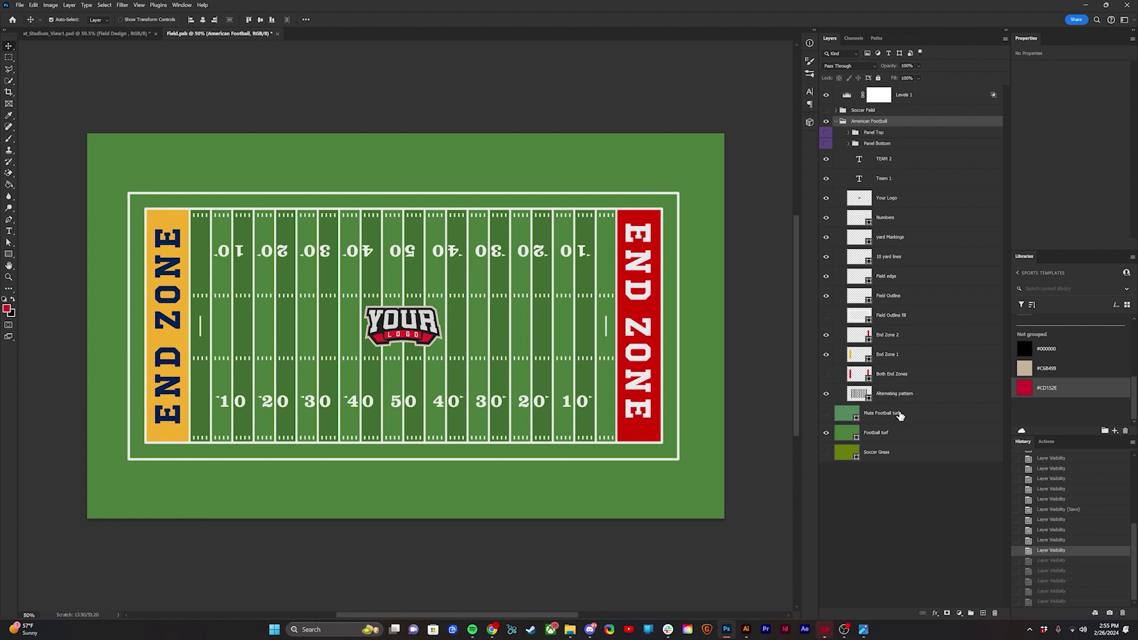
pyautogui.click(911, 396)
pyautogui.click(825, 395)
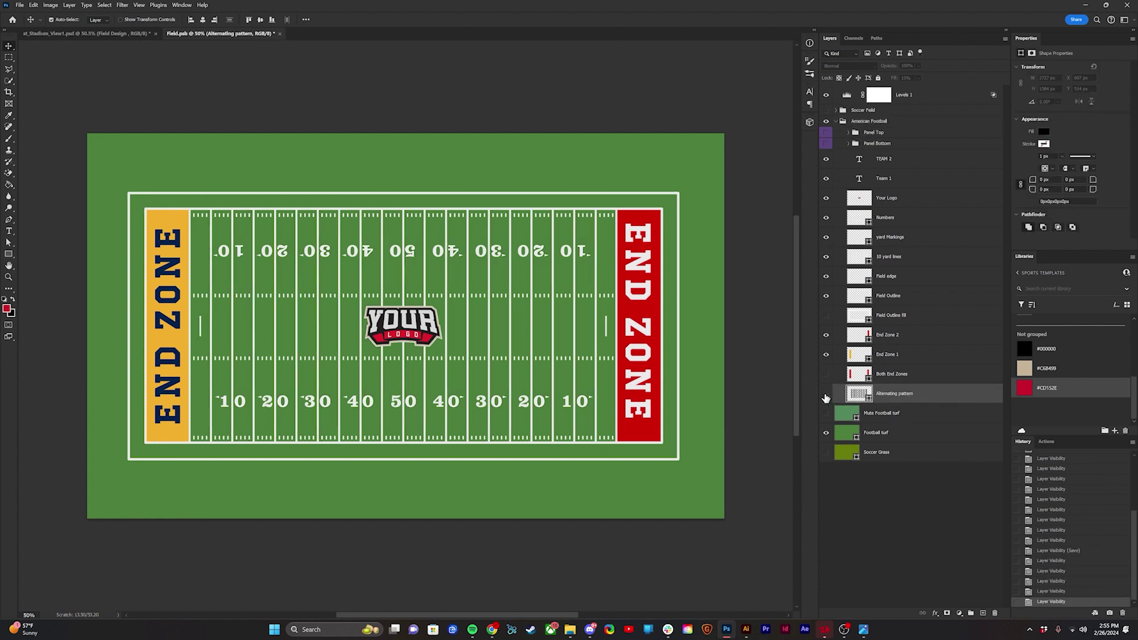
pyautogui.click(826, 394)
# Try Both End Zones, then show End Zone 1 in yellow and End Zone 2 in red.
pyautogui.click(901, 358)
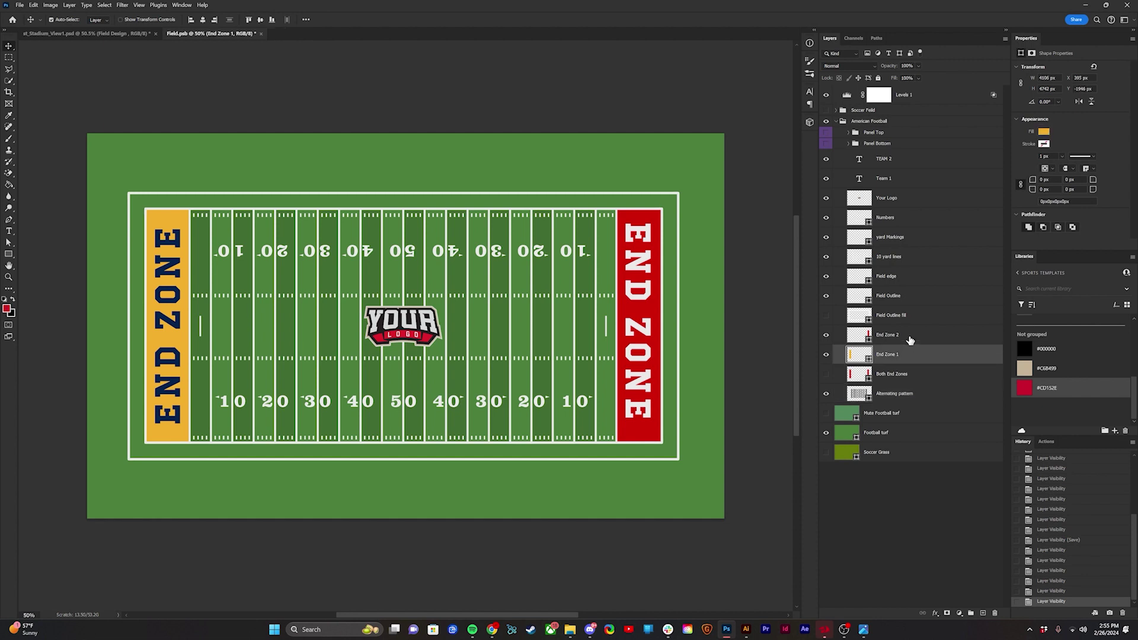
pyautogui.click(909, 339)
pyautogui.click(826, 335)
pyautogui.click(827, 355)
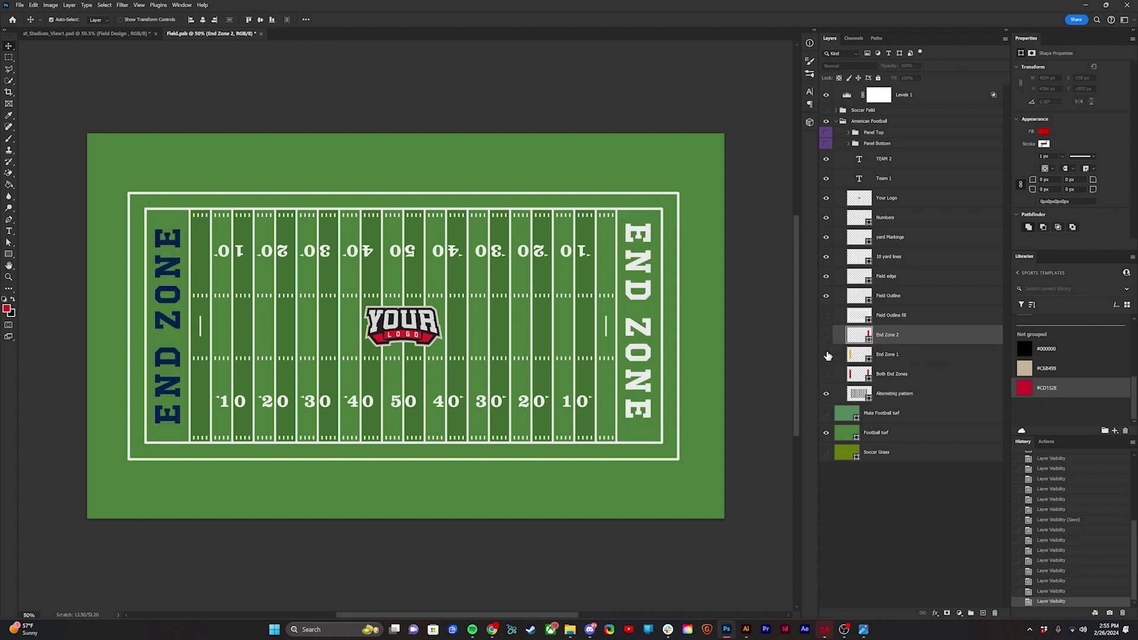
pyautogui.click(869, 374)
pyautogui.click(827, 374)
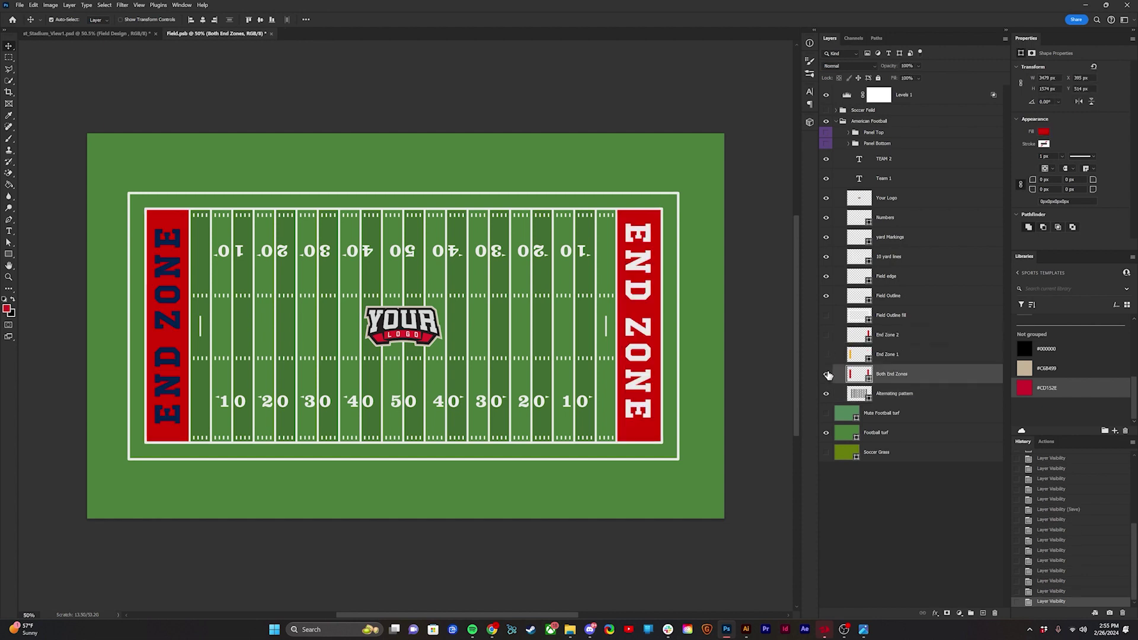
pyautogui.click(826, 374)
pyautogui.click(826, 354)
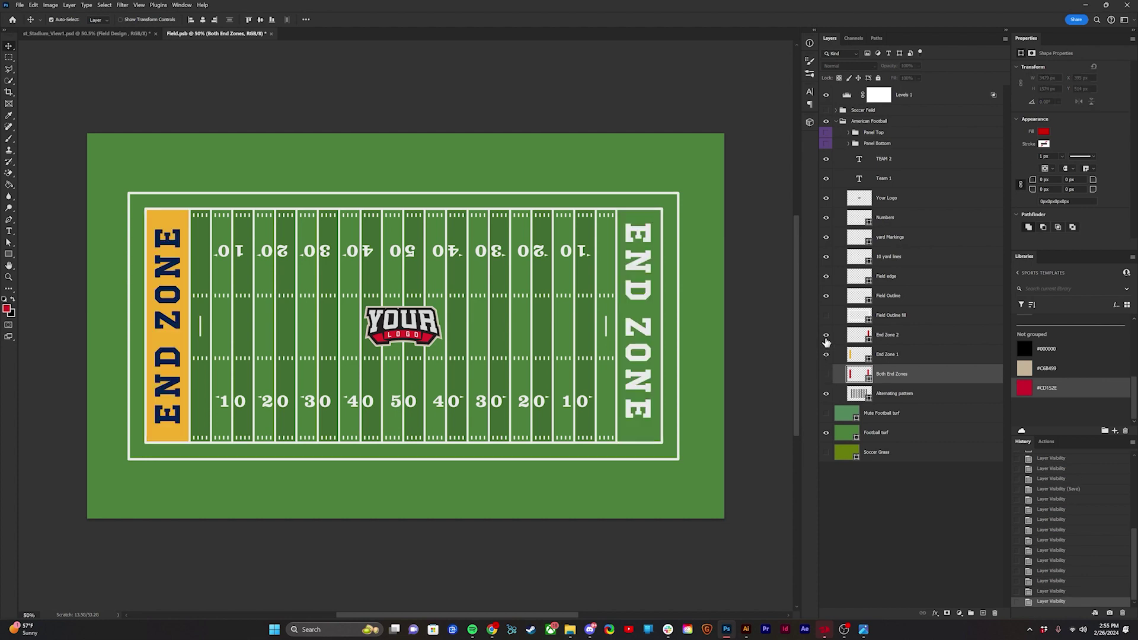
pyautogui.click(826, 335)
# Show the white Field Outline fill, fit the field in view, and check the thin outline.
pyautogui.scroll(10, 714, 198)
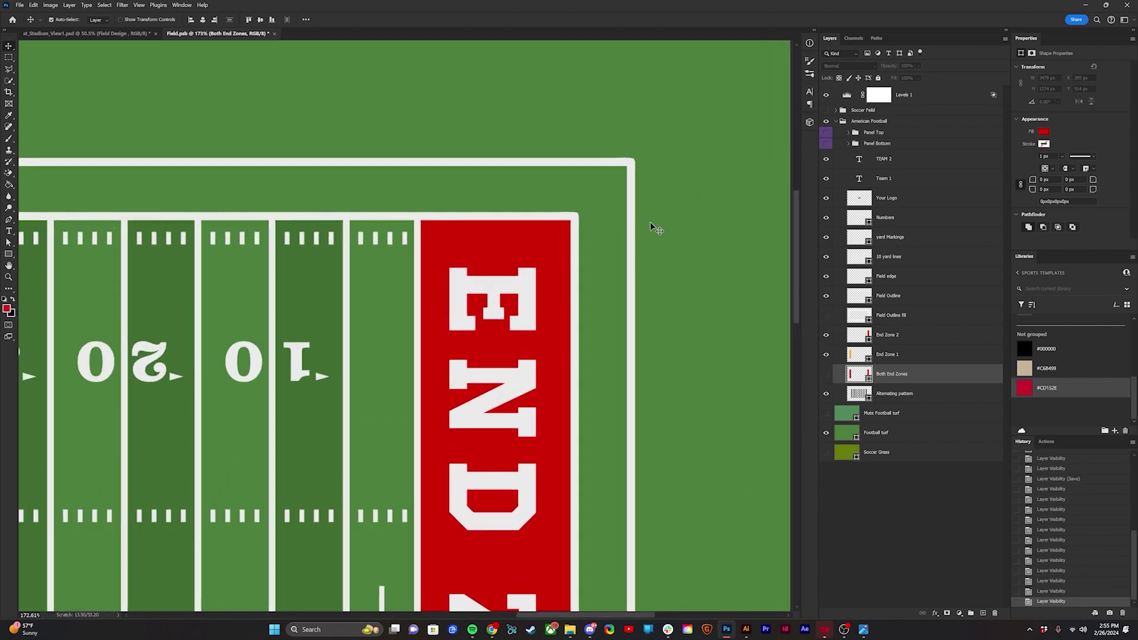
pyautogui.click(826, 316)
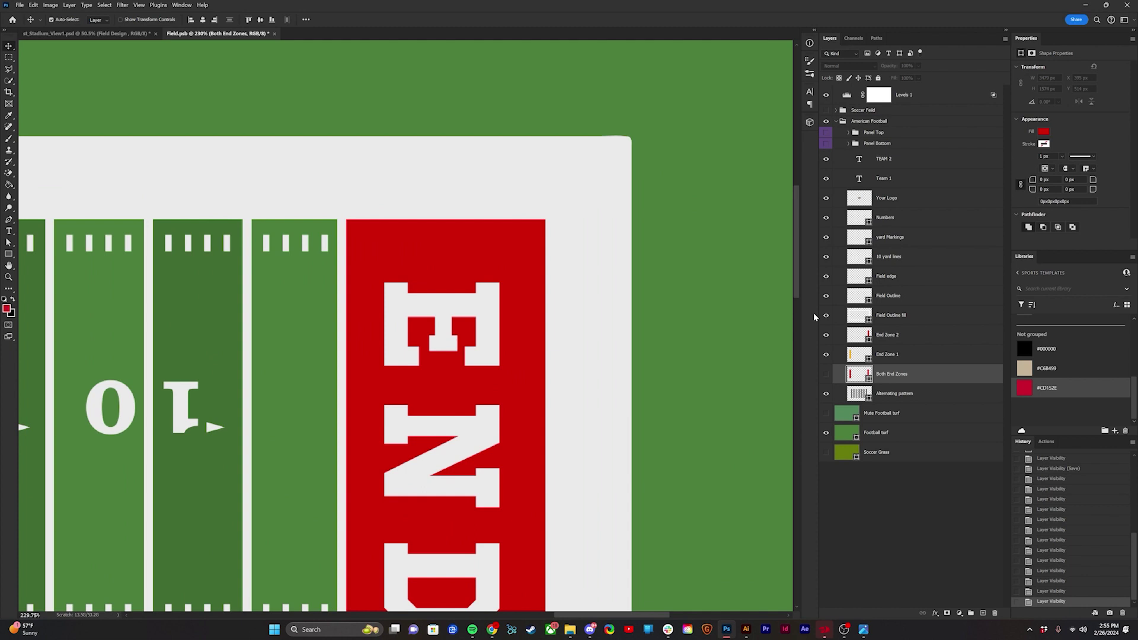
pyautogui.hotkey('ctrl', '0')
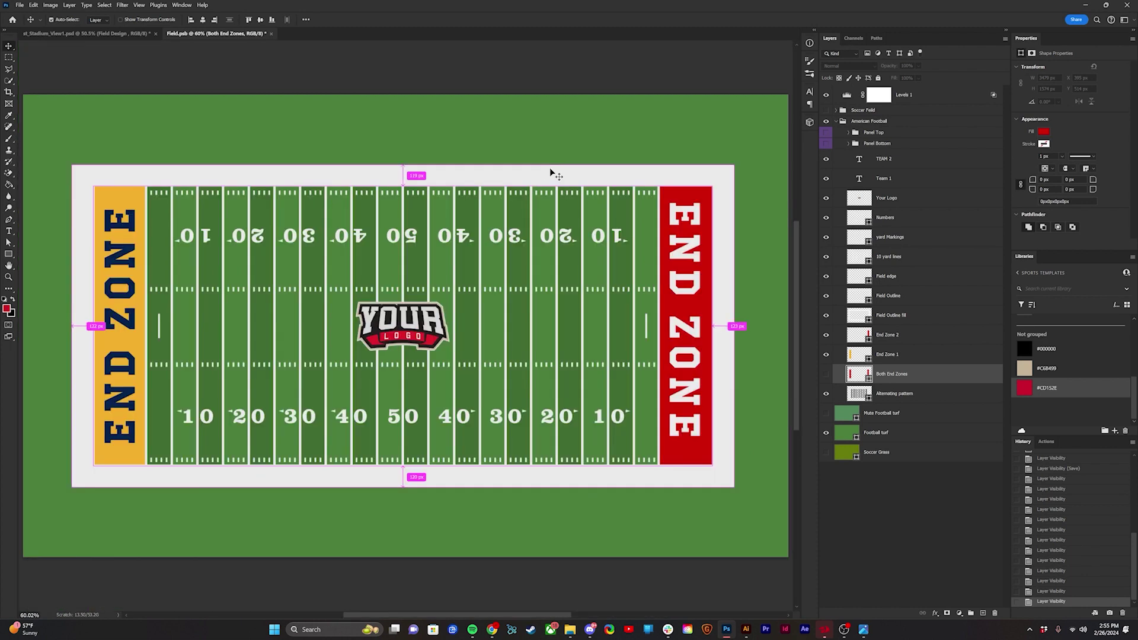
pyautogui.click(825, 295)
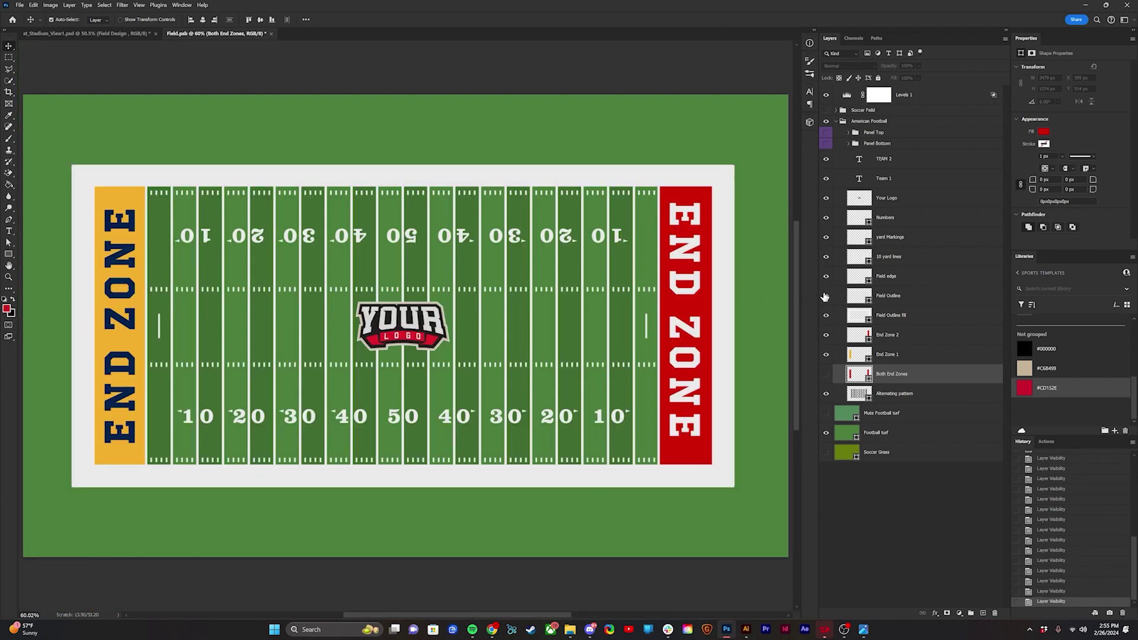
pyautogui.click(824, 302)
# Compare field edge, yard lines, hash marks and numbers, then select all line layers.
pyautogui.click(825, 276)
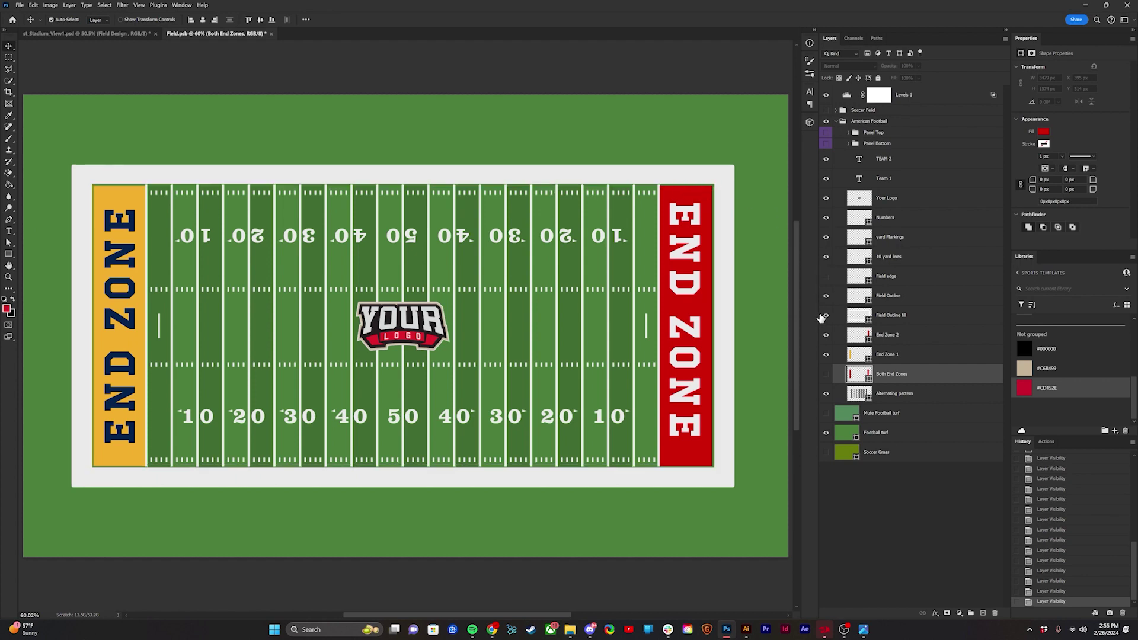
pyautogui.click(825, 278)
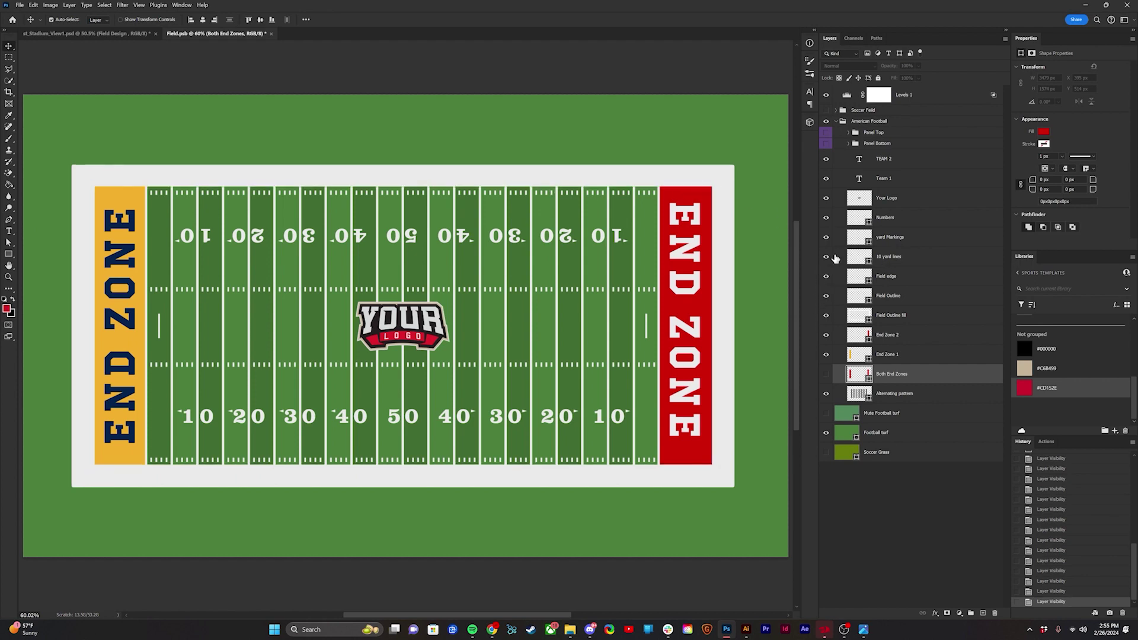
pyautogui.click(828, 257)
pyautogui.click(828, 256)
pyautogui.click(828, 238)
pyautogui.click(826, 218)
pyautogui.click(825, 217)
pyautogui.click(857, 222)
pyautogui.keyDown('shift'); pyautogui.click(864, 316); pyautogui.keyUp('shift')
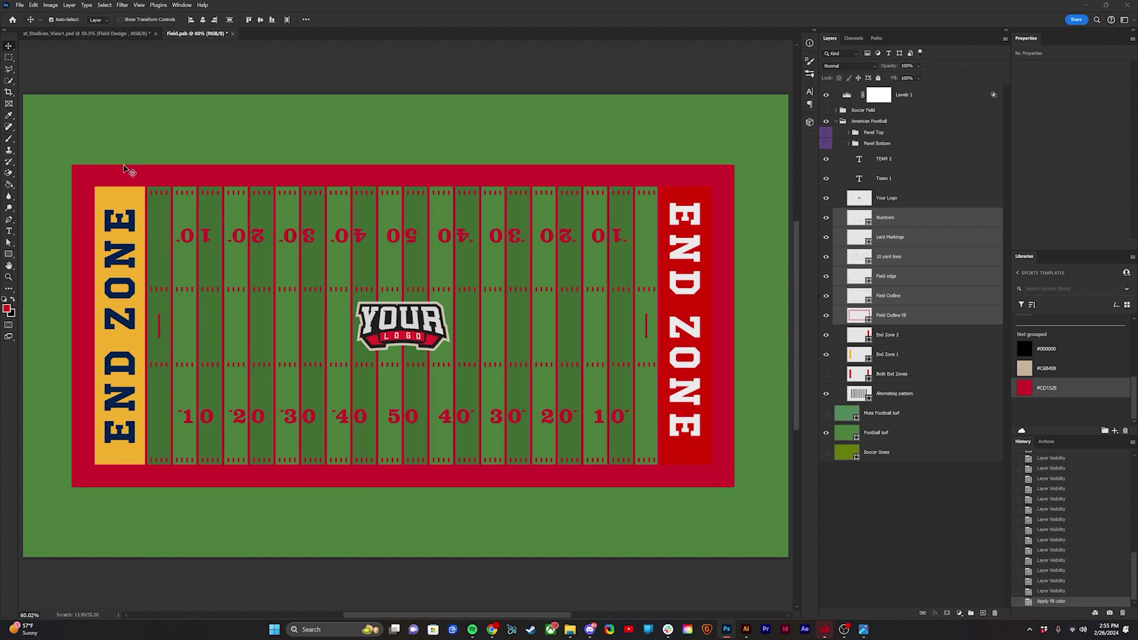
# Undo the red line recolouring and change the Team 1 end zone text to NOMADS.
pyautogui.hotkey('ctrl', 'z')
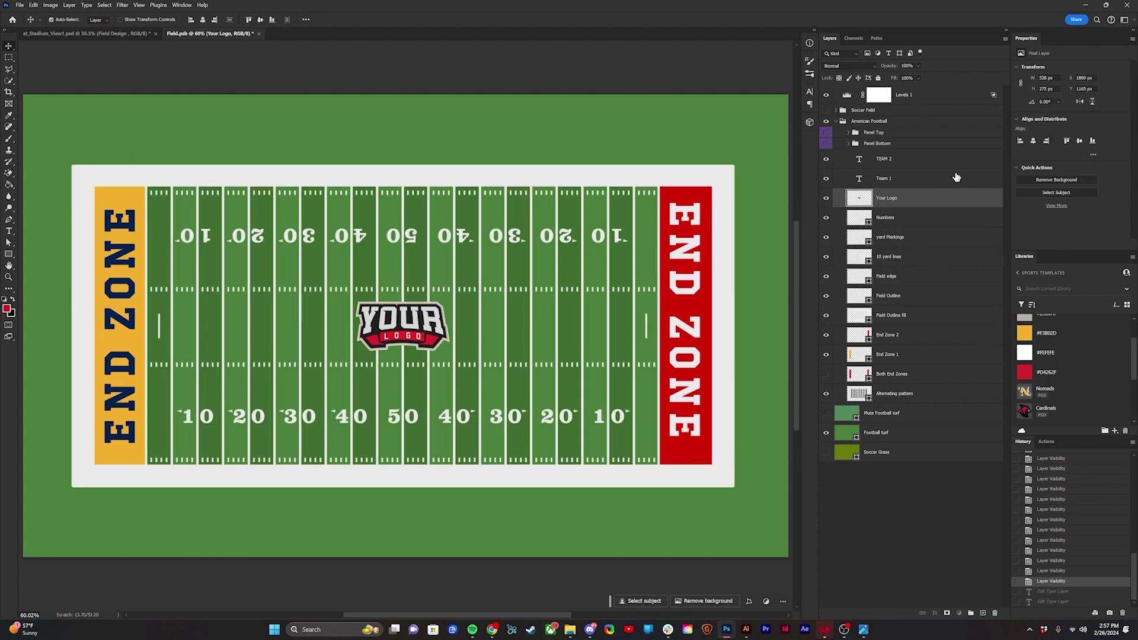
pyautogui.click(947, 184)
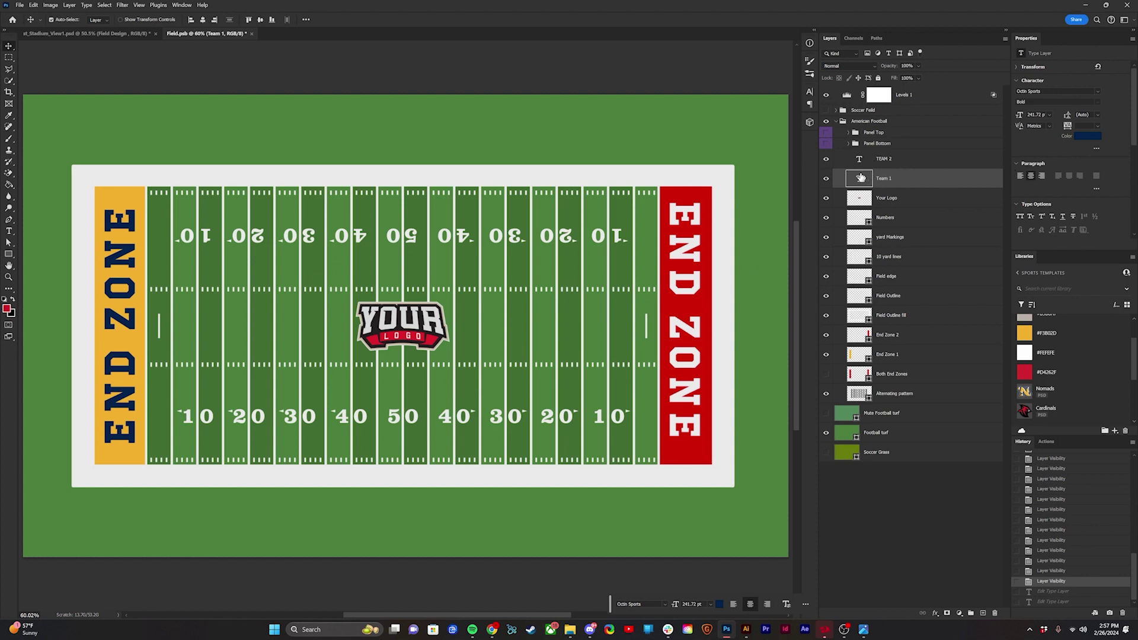
pyautogui.doubleClick(860, 177)
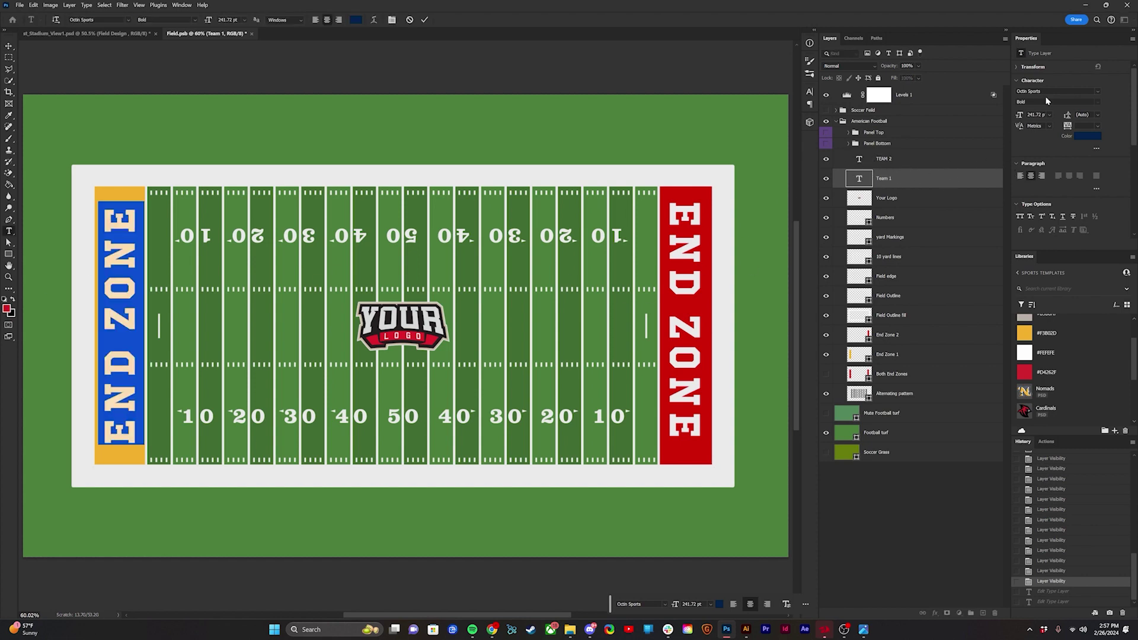
pyautogui.write('NOMADS')
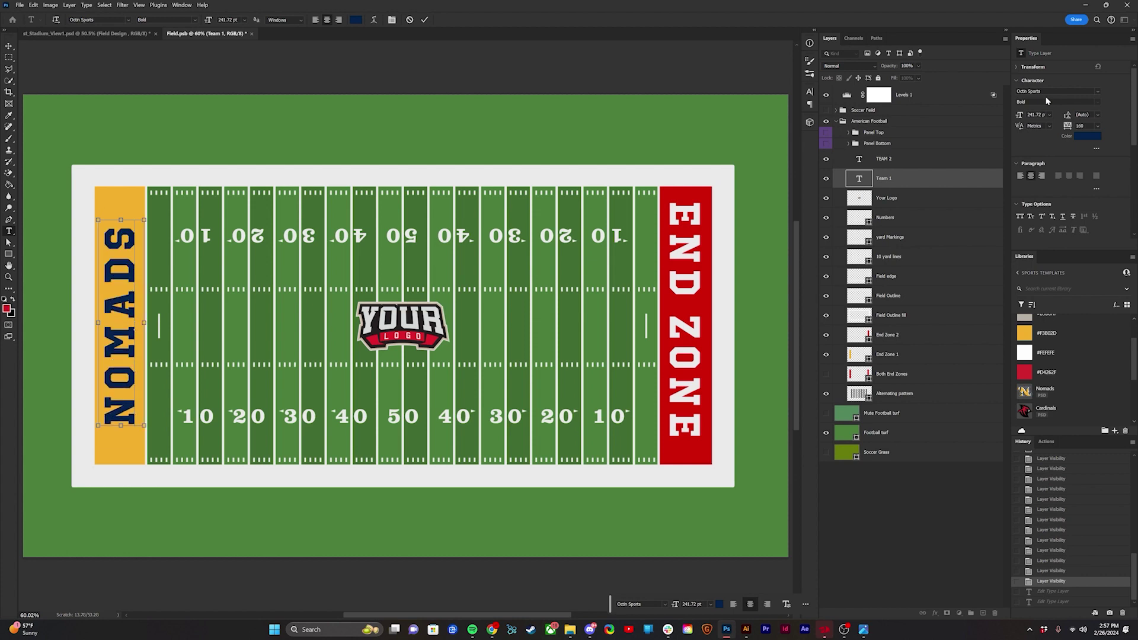
pyautogui.hotkey('ctrl', 'Return')
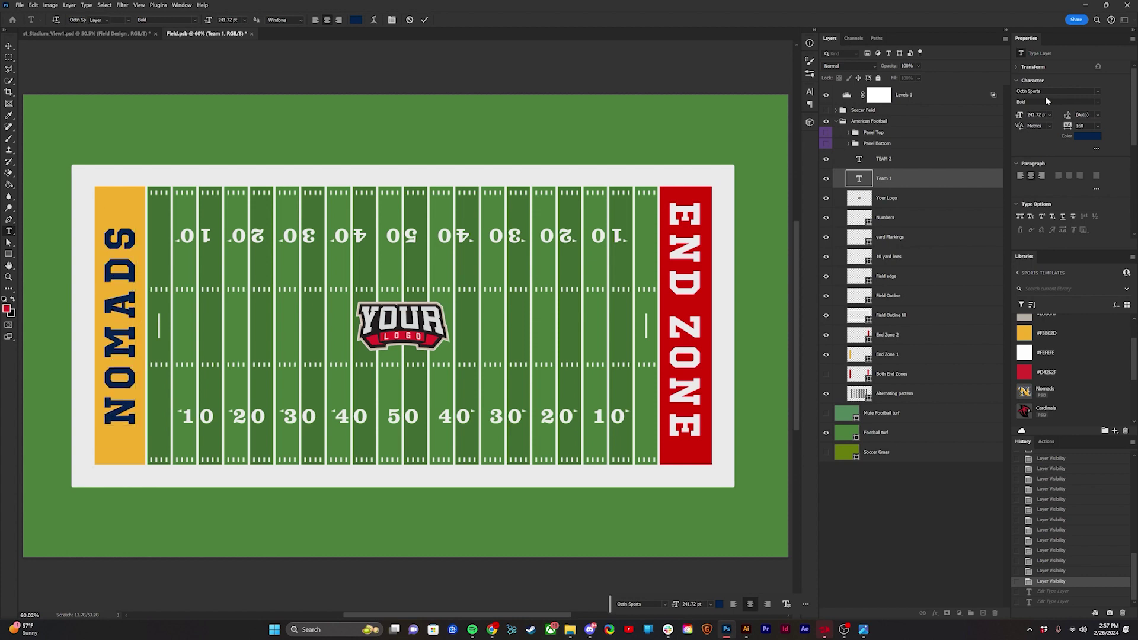
# Change the TEAM 2 end zone text to CARDINALS.
pyautogui.doubleClick(859, 161)
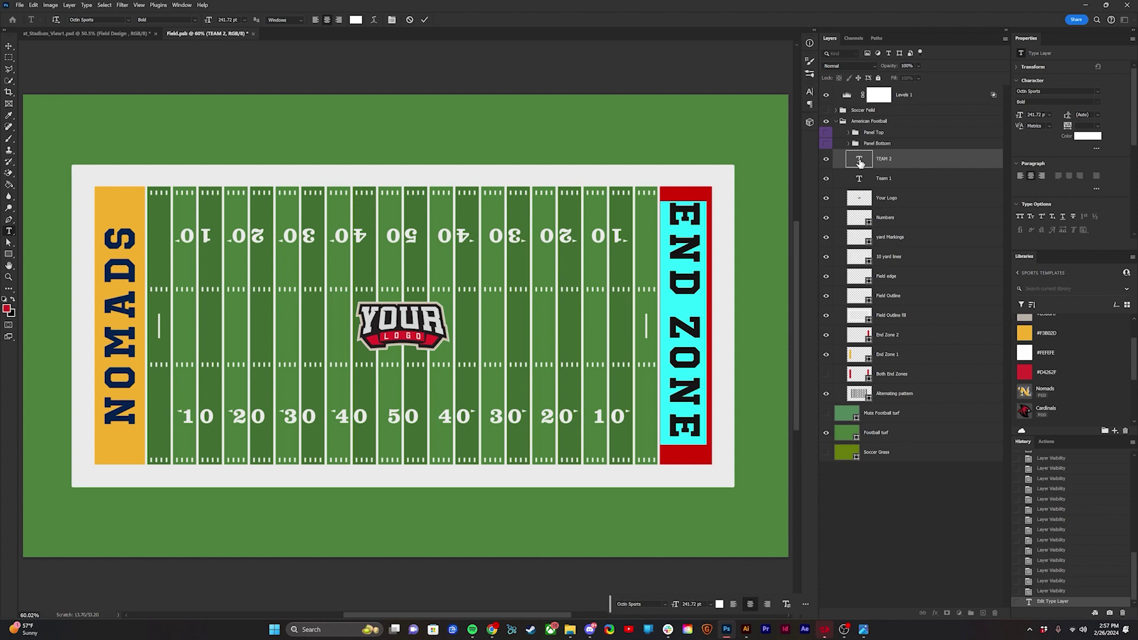
pyautogui.write('CARDINALS')
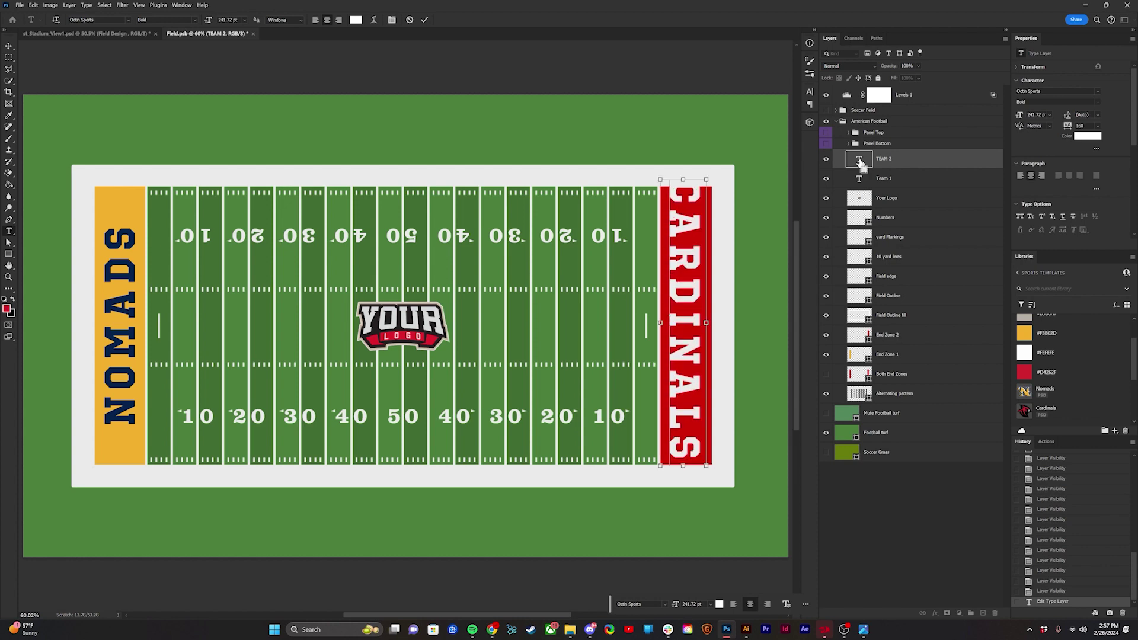
pyautogui.hotkey('ctrl', 'Return')
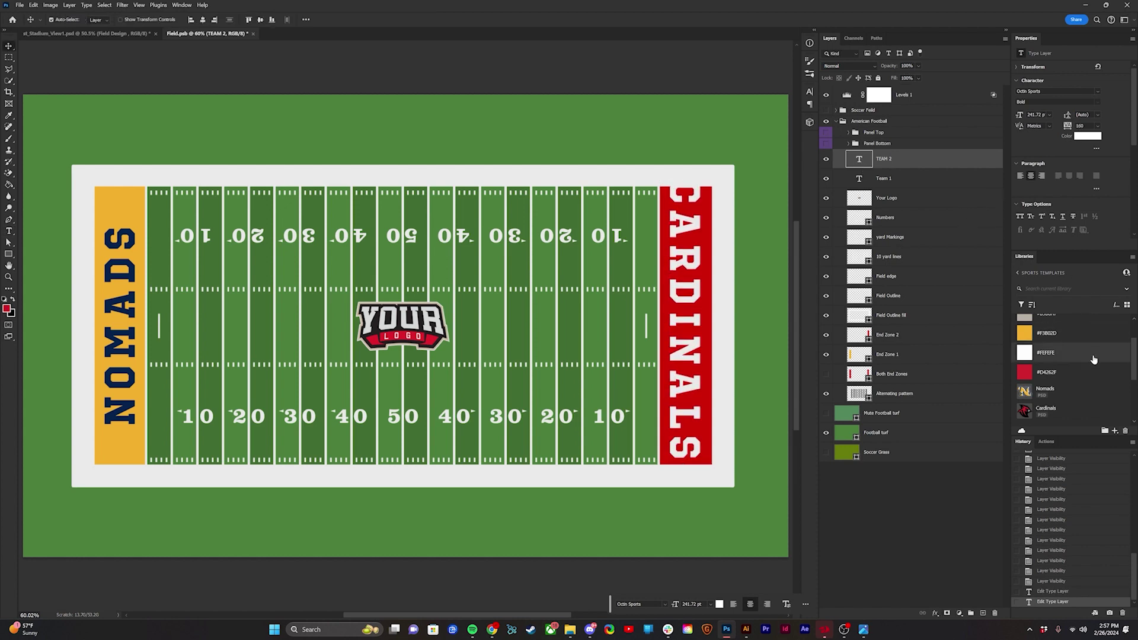
# Change the CARDINALS end-zone text colour to black.
pyautogui.click(1098, 138)
pyautogui.moveTo(731, 168); pyautogui.dragTo(674, 194)
pyautogui.click(883, 68)
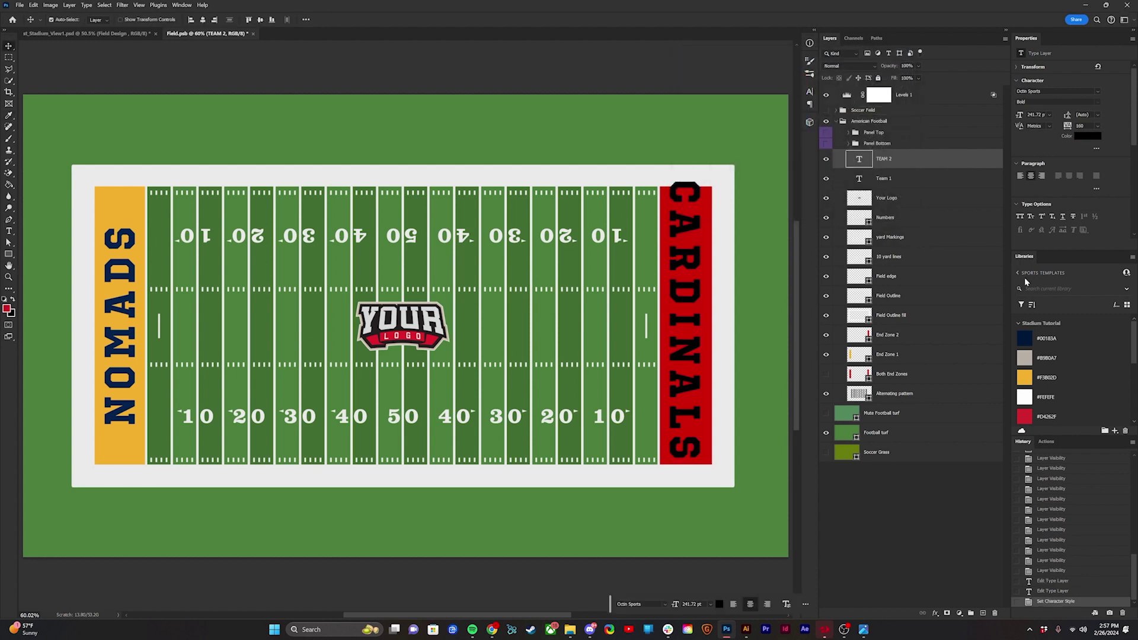
# Apply the navy #00183A library colour to Team 1 and add TEAM 2 to the selection.
pyautogui.click(900, 177)
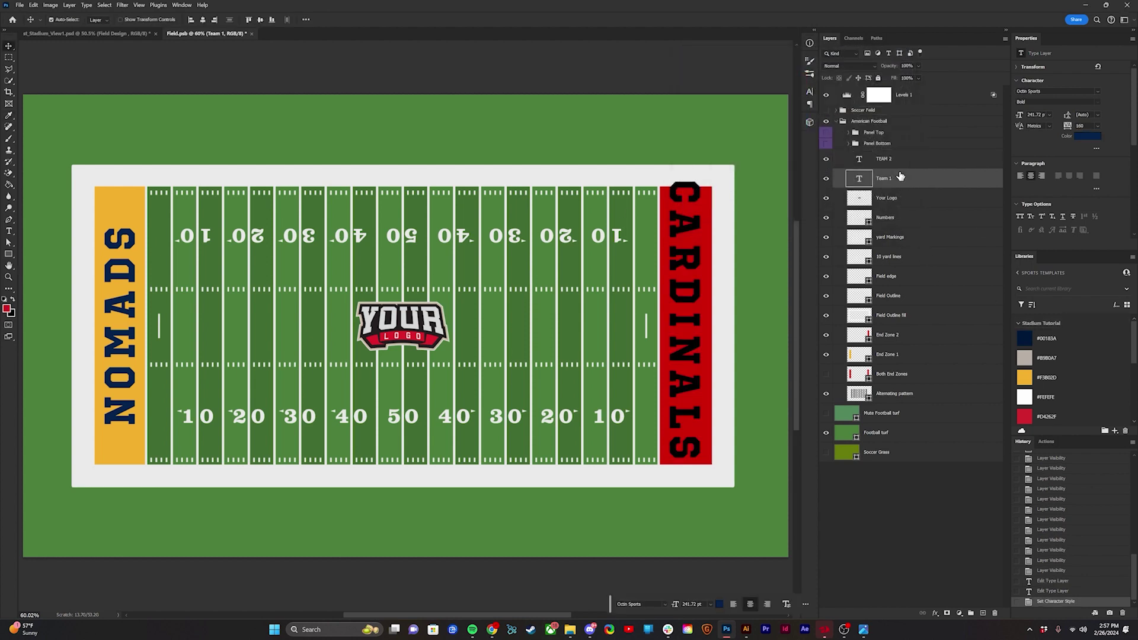
pyautogui.click(1026, 340)
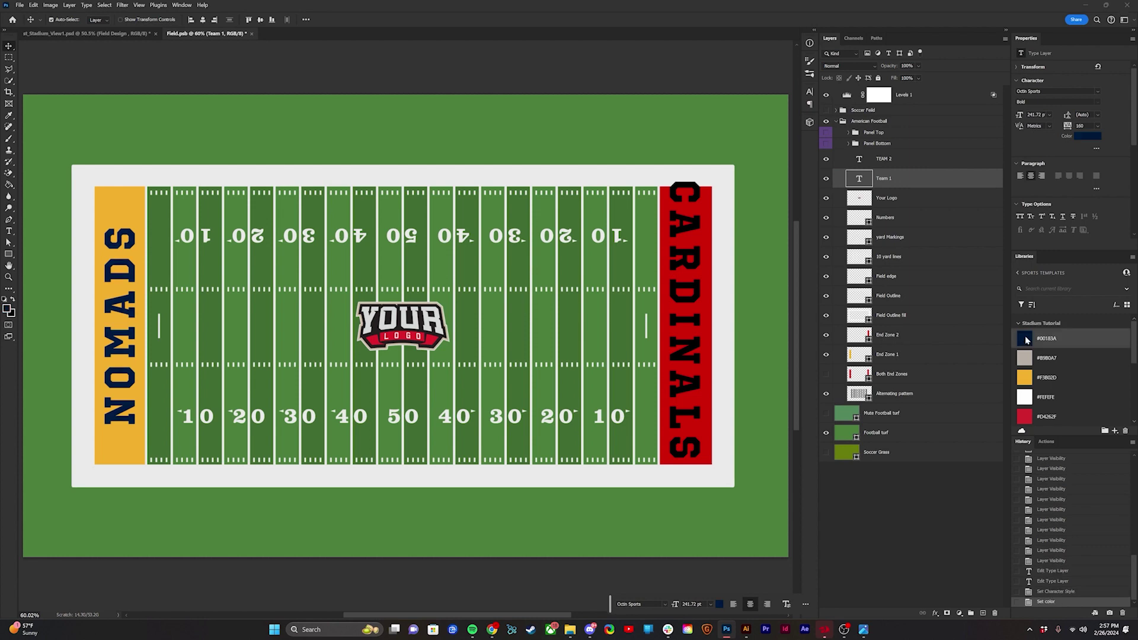
pyautogui.scroll(-3, 1067, 379)
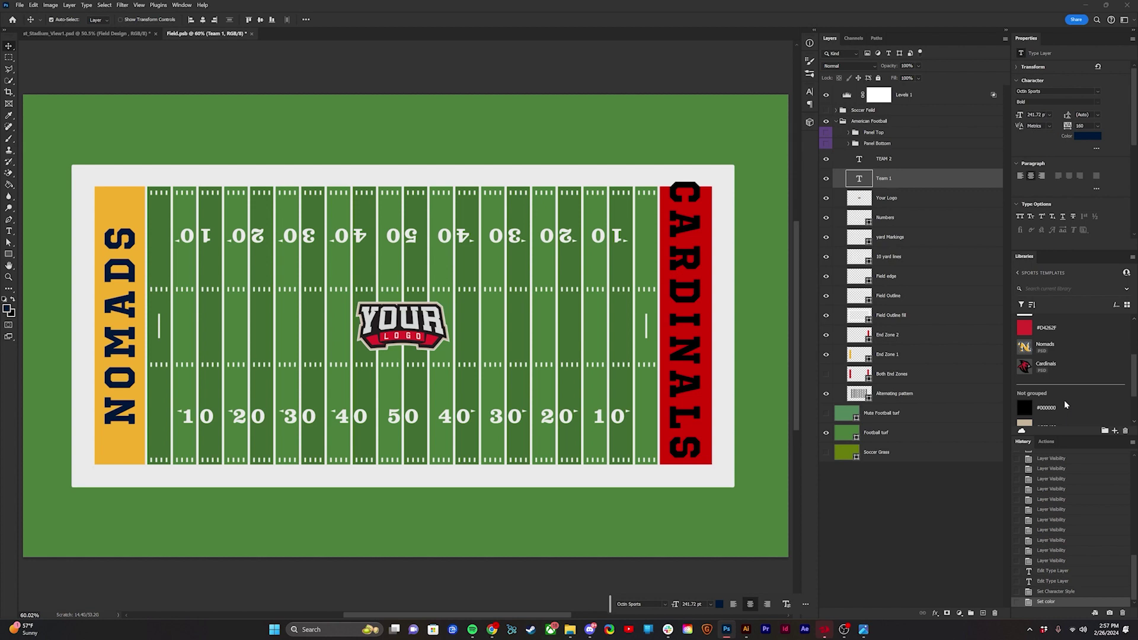
pyautogui.scroll(3, 1069, 362)
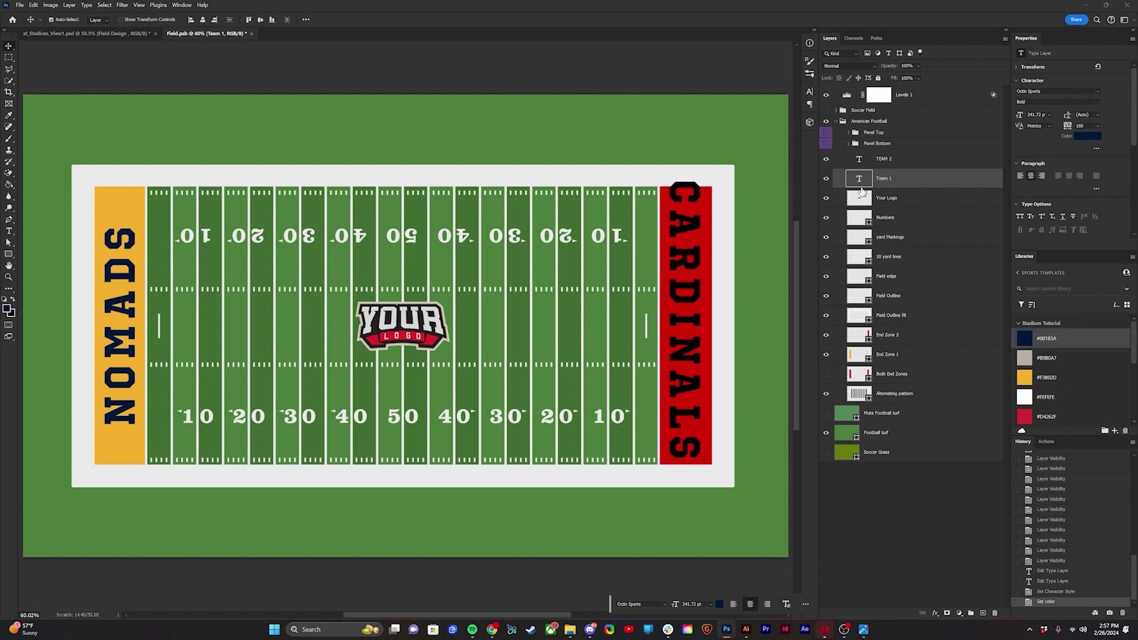
pyautogui.keyDown('shift'); pyautogui.click(898, 159); pyautogui.keyUp('shift')
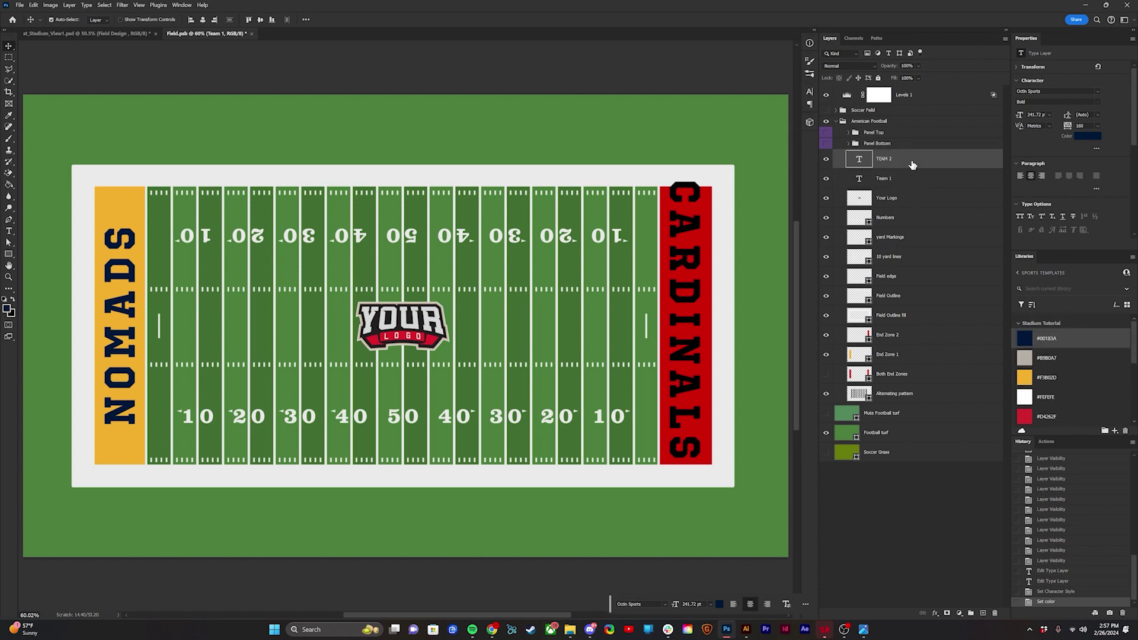
# Set both team names to the Montserrat Black font.
pyautogui.click(1039, 92)
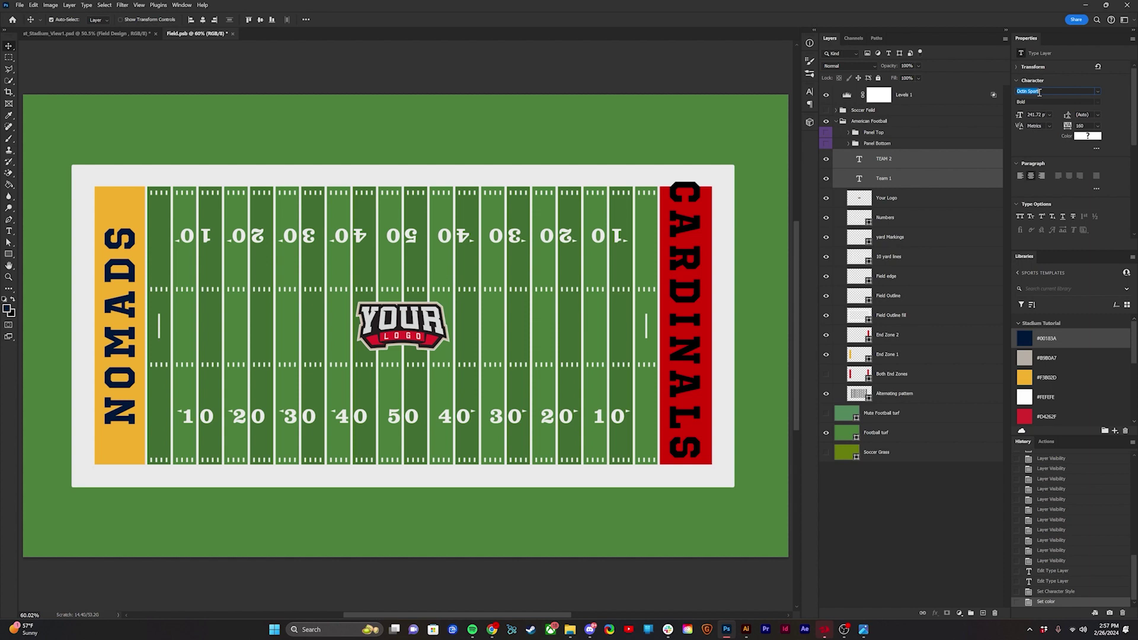
pyautogui.write('MONTS')
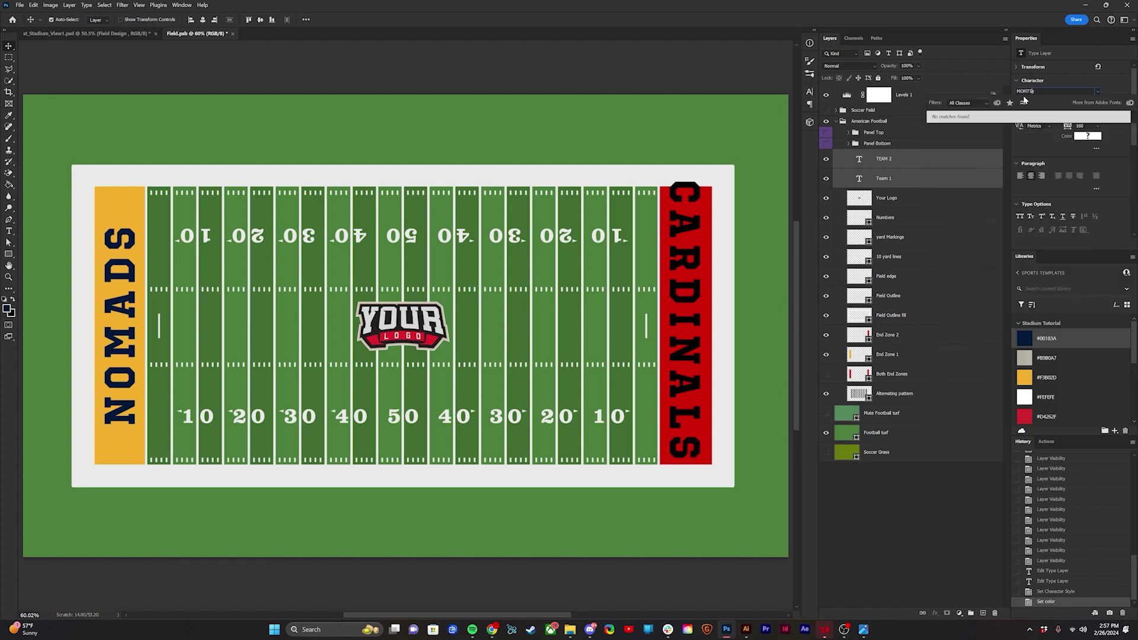
pyautogui.press('Down')
pyautogui.press('Down')
pyautogui.press('Down')
pyautogui.press('Down')
pyautogui.press('Down')
pyautogui.press('Down')
pyautogui.press('Down')
pyautogui.press('Down')
pyautogui.press('Down')
pyautogui.press('Down')
pyautogui.press('Down')
pyautogui.press('Down')
pyautogui.press('Down')
pyautogui.press('Down')
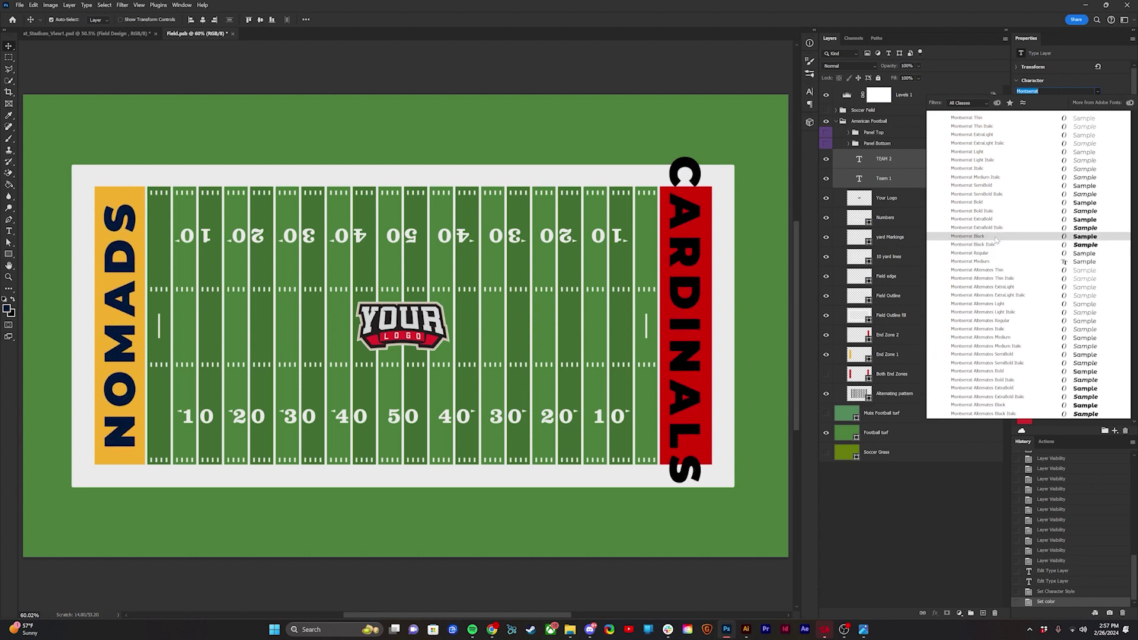
pyautogui.click(996, 239)
# Scale CARDINALS down to about 79.7% so it fits inside the red end zone.
pyautogui.hotkey('ctrl', 't')
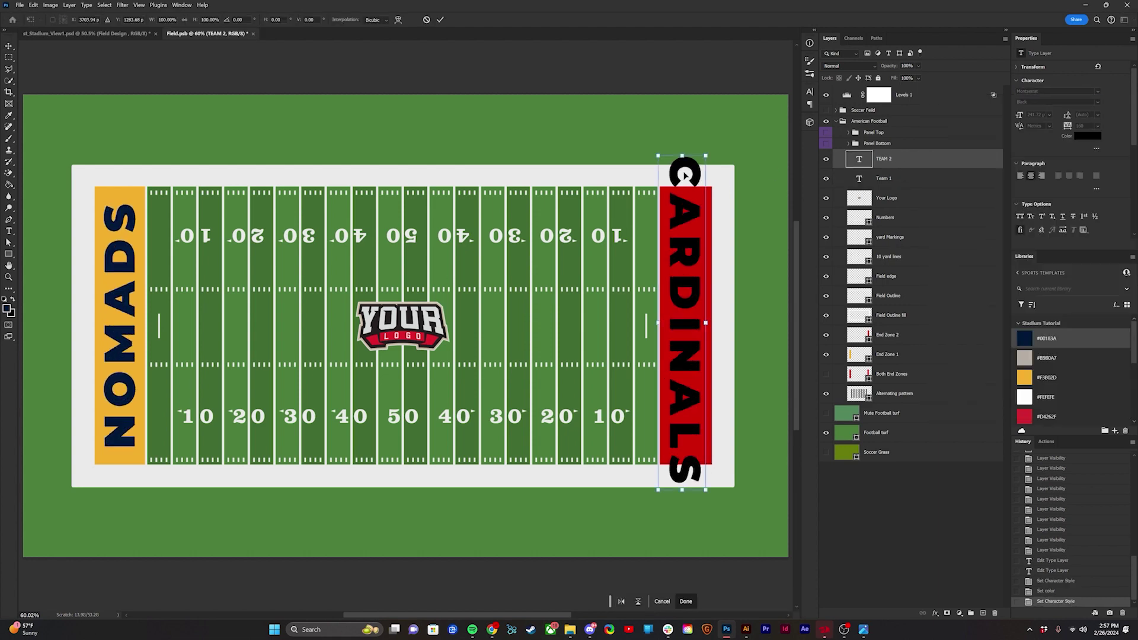
pyautogui.moveTo(683, 156); pyautogui.dragTo(682, 190)
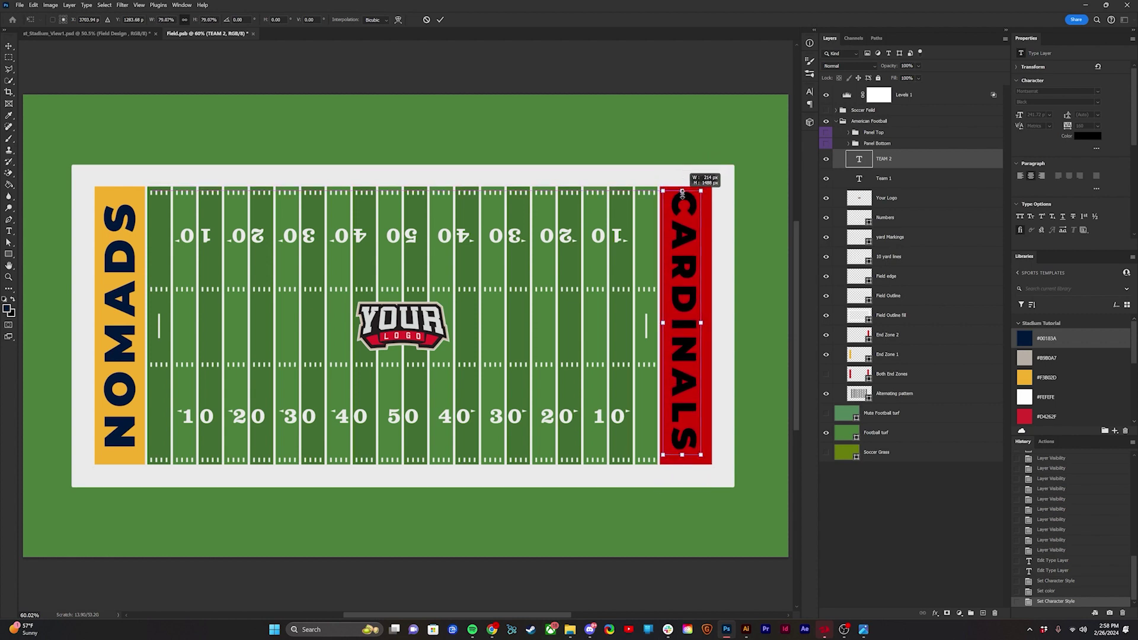
pyautogui.moveTo(682, 193); pyautogui.dragTo(682, 193)
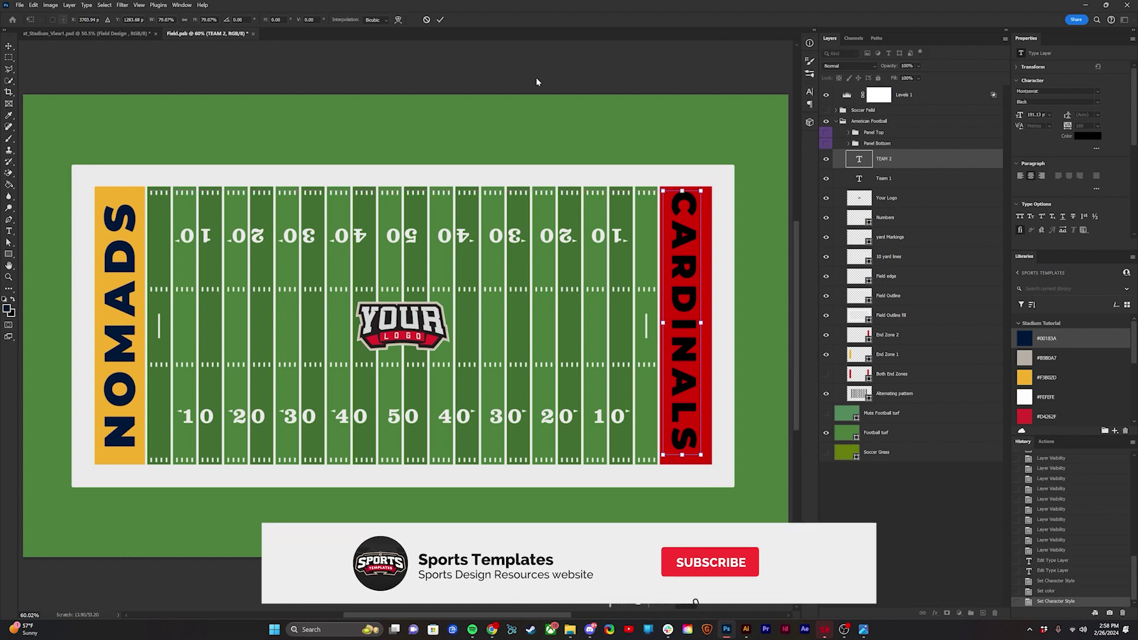
pyautogui.click(438, 21)
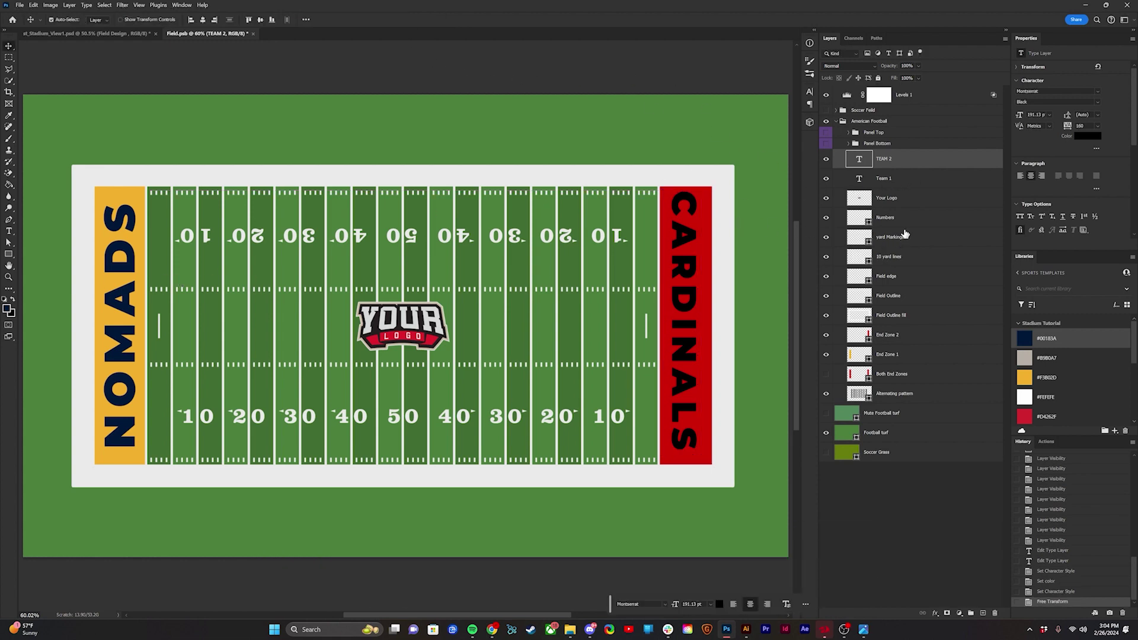
# Align the vertical centres of the two team name layers.
pyautogui.keyDown('shift'); pyautogui.click(918, 178); pyautogui.keyUp('shift')
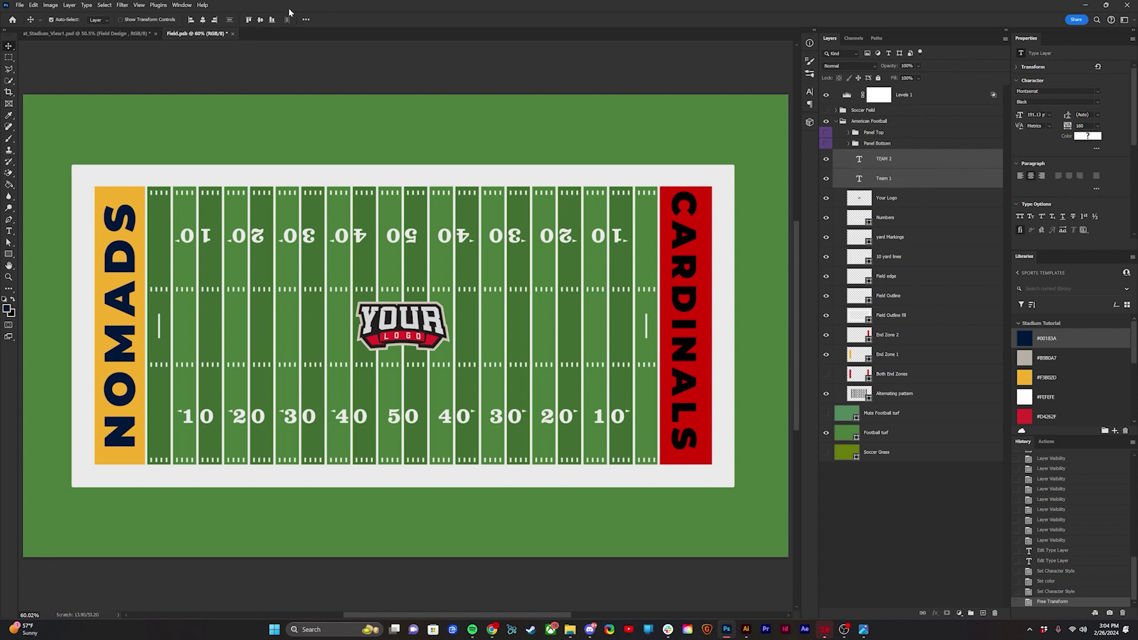
pyautogui.click(305, 20)
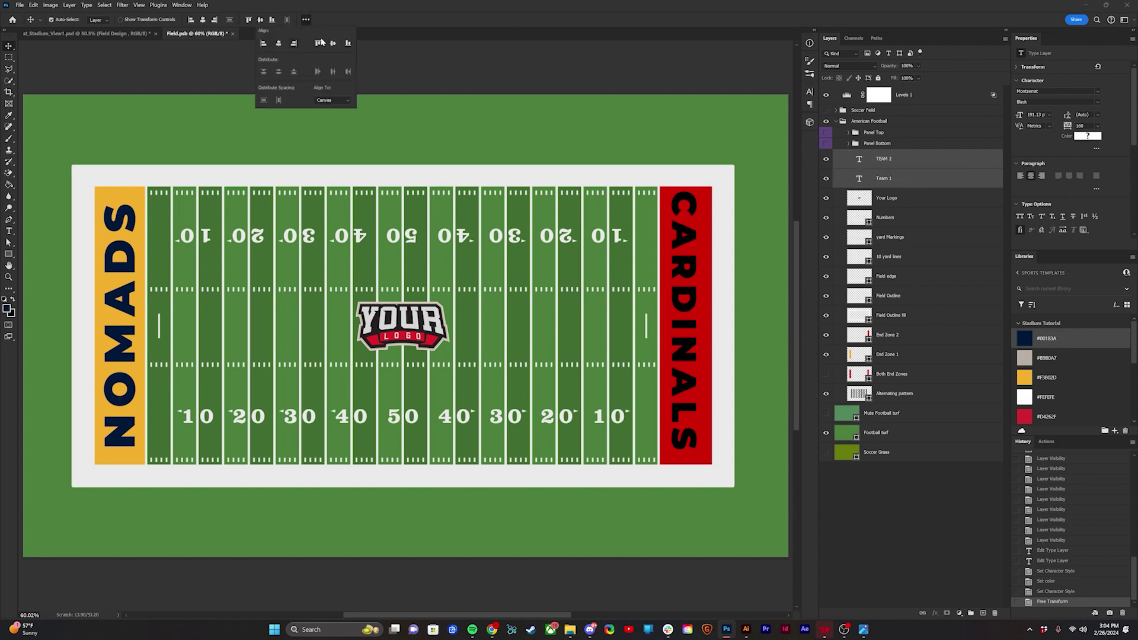
pyautogui.click(260, 21)
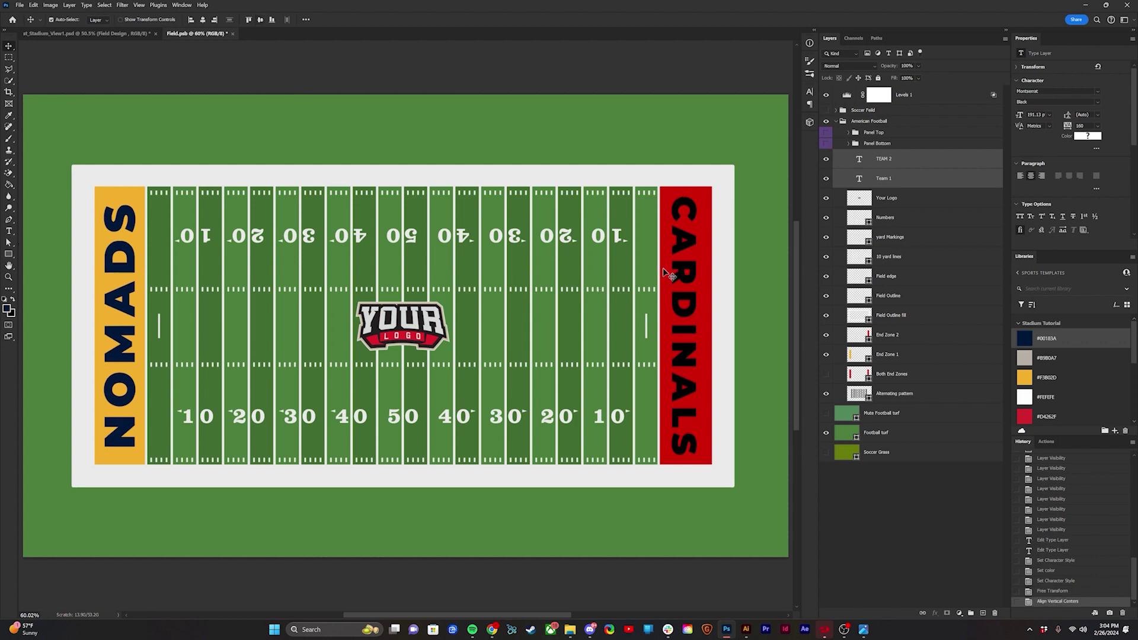
# Place the Nomads logo from Libraries left of midfield, centred vertically.
pyautogui.click(938, 162)
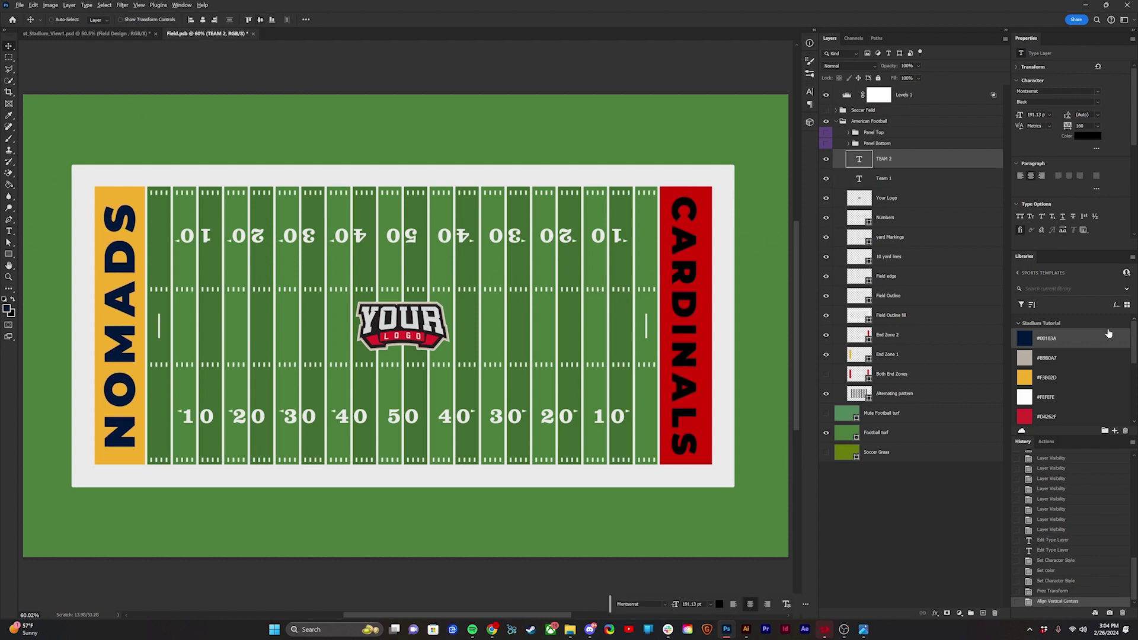
pyautogui.scroll(-3, 1096, 362)
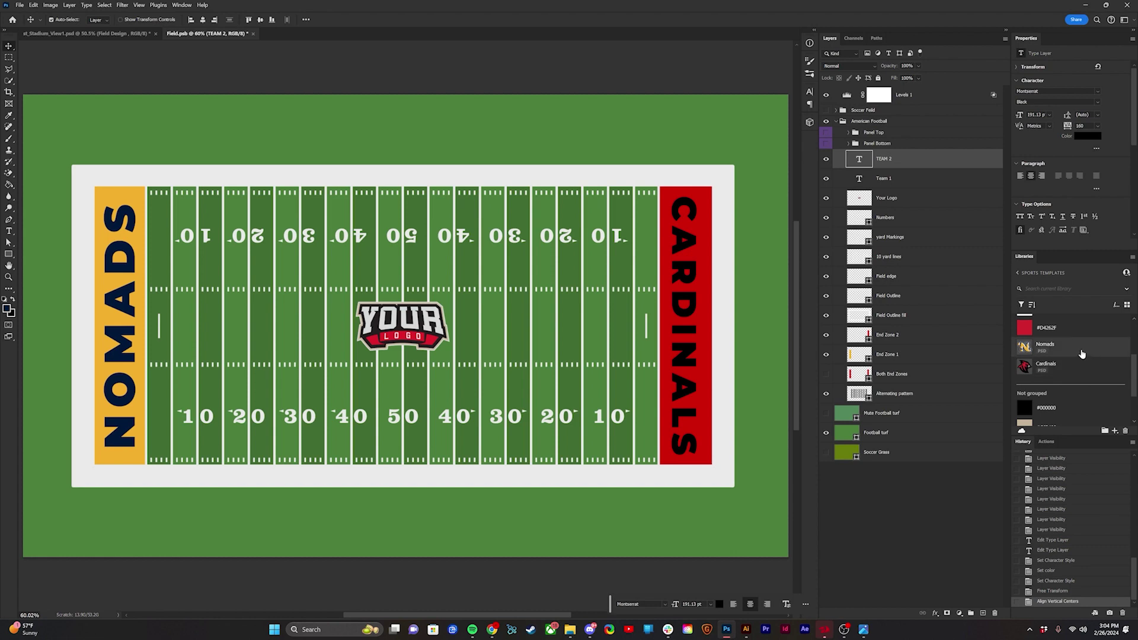
pyautogui.moveTo(1097, 351); pyautogui.dragTo(280, 325)
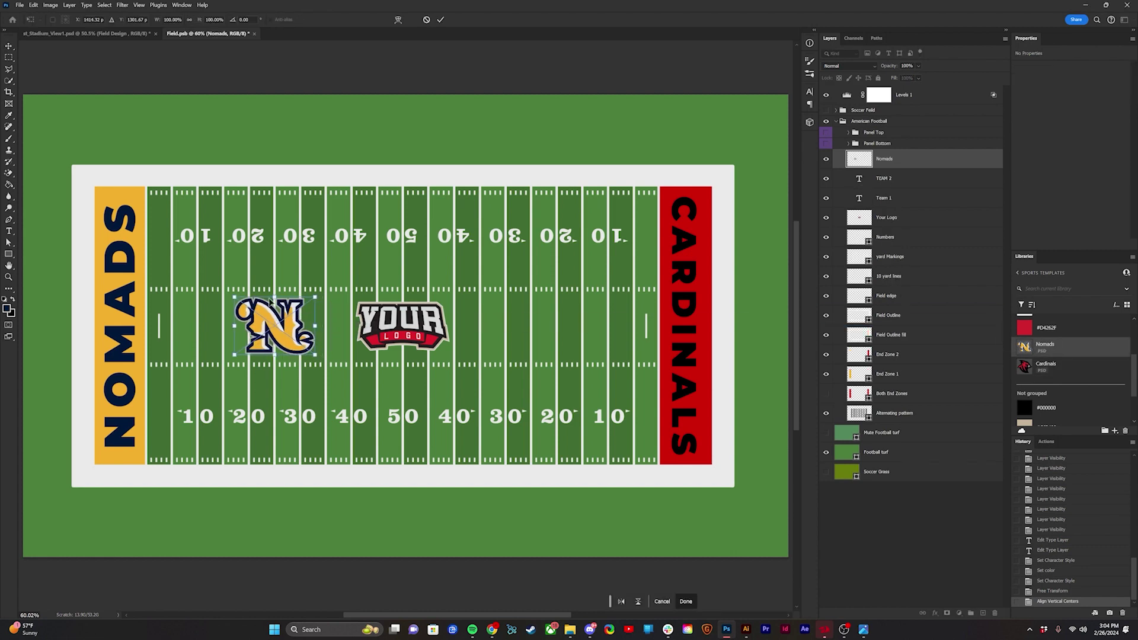
pyautogui.scroll(2, 270, 277)
pyautogui.scroll(5, 271, 277)
pyautogui.scroll(2, 277, 100)
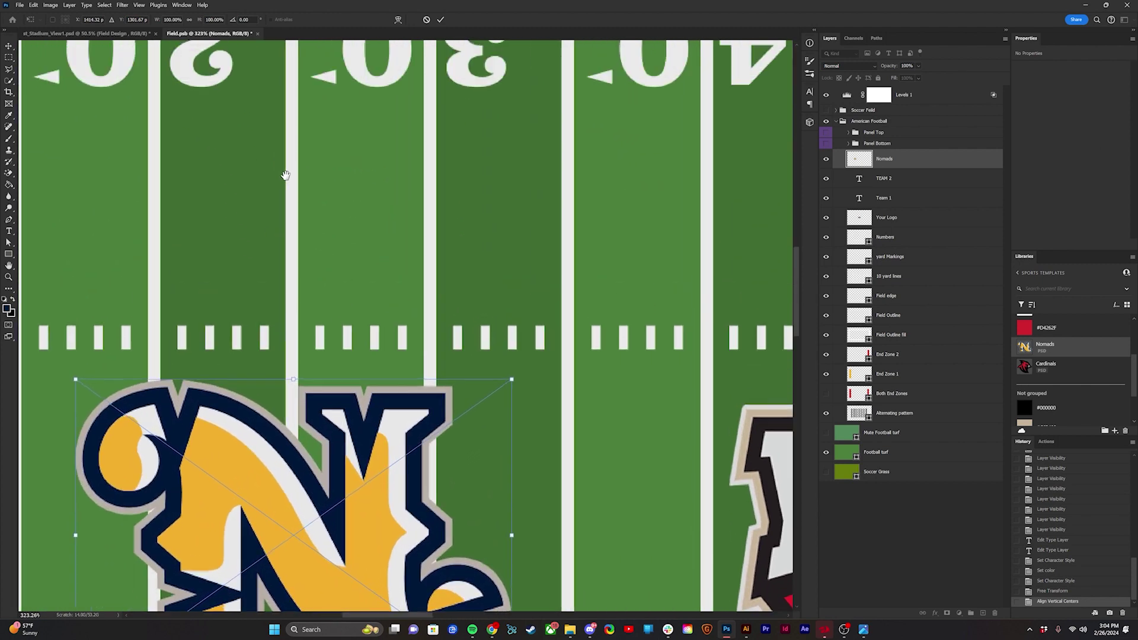
pyautogui.moveTo(326, 453); pyautogui.dragTo(335, 442)
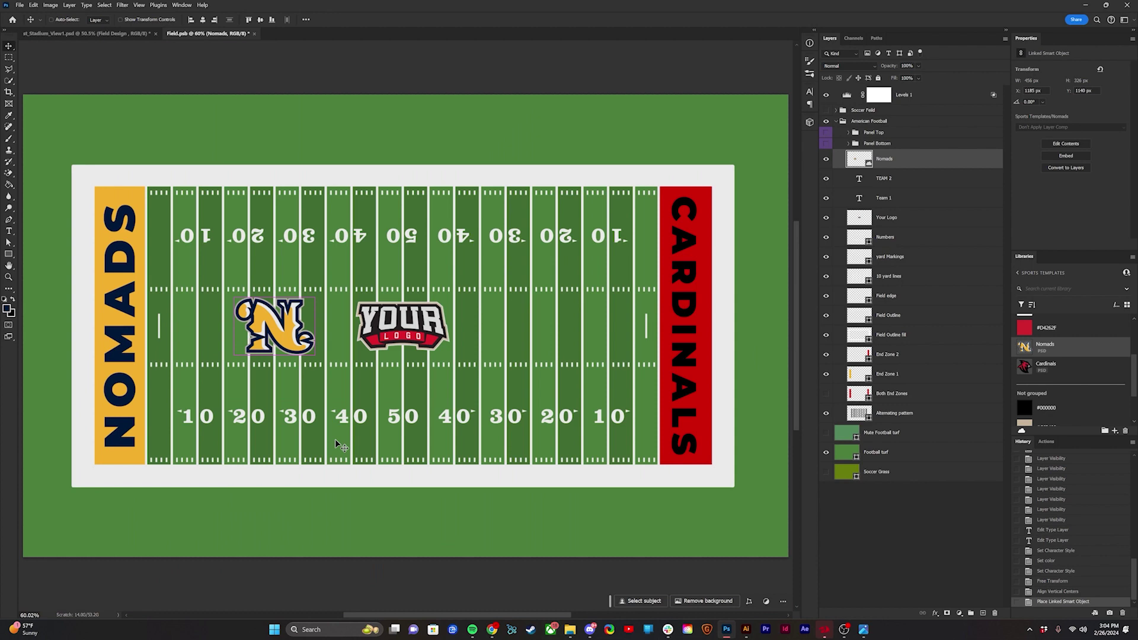
pyautogui.click(264, 22)
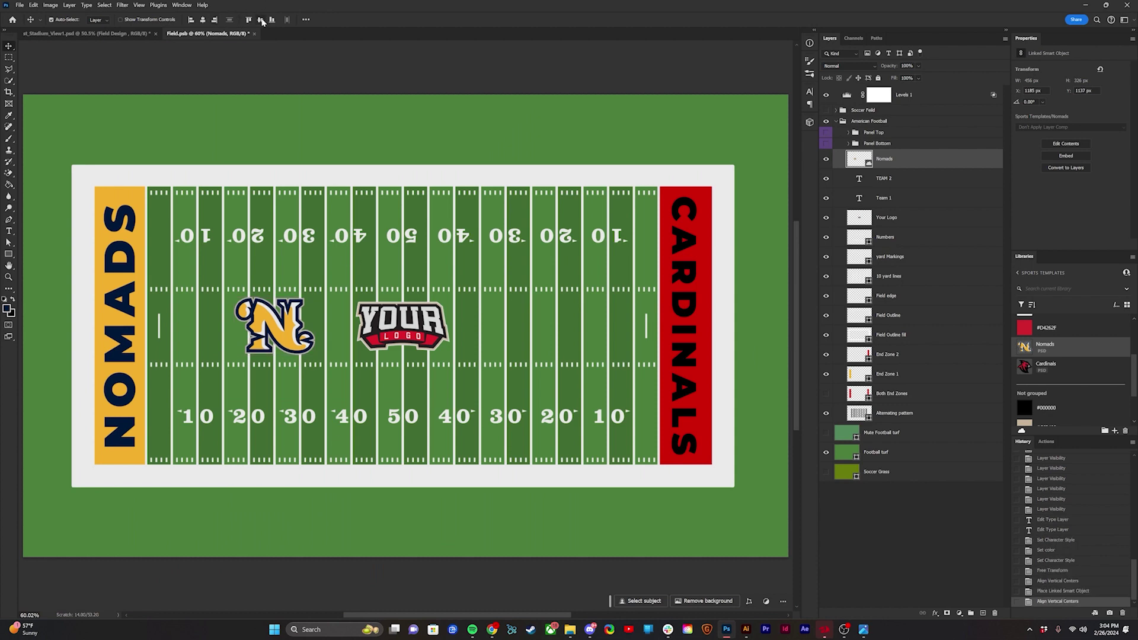
# Place the Cardinals logo from Libraries right of midfield, centred vertically.
pyautogui.moveTo(1040, 373); pyautogui.dragTo(582, 339)
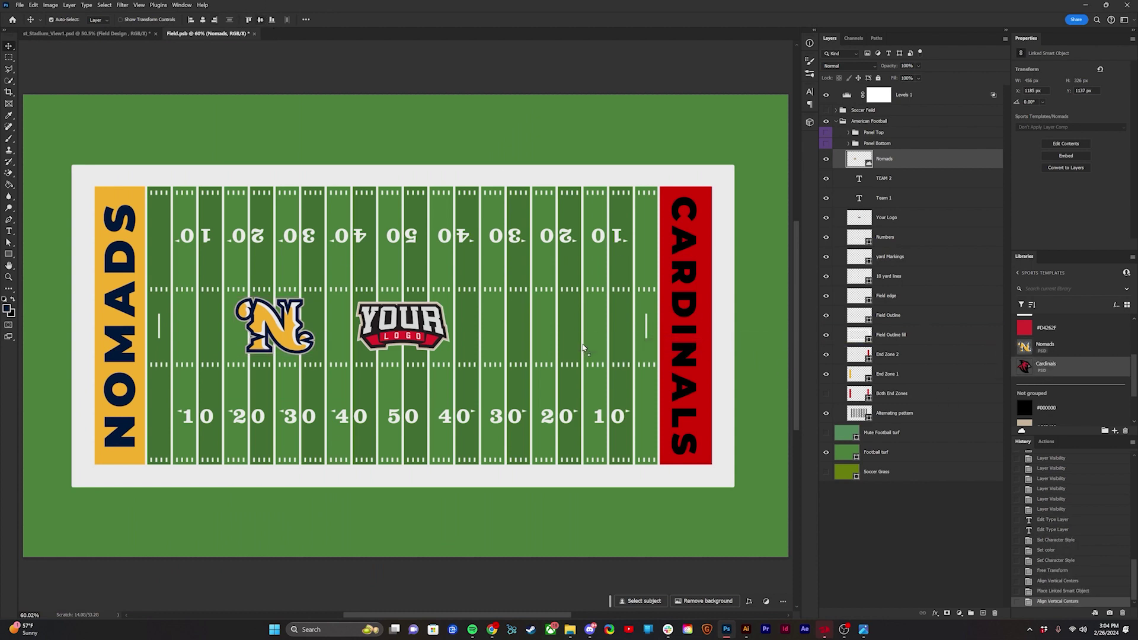
pyautogui.scroll(5, 581, 339)
pyautogui.scroll(-3, 582, 340)
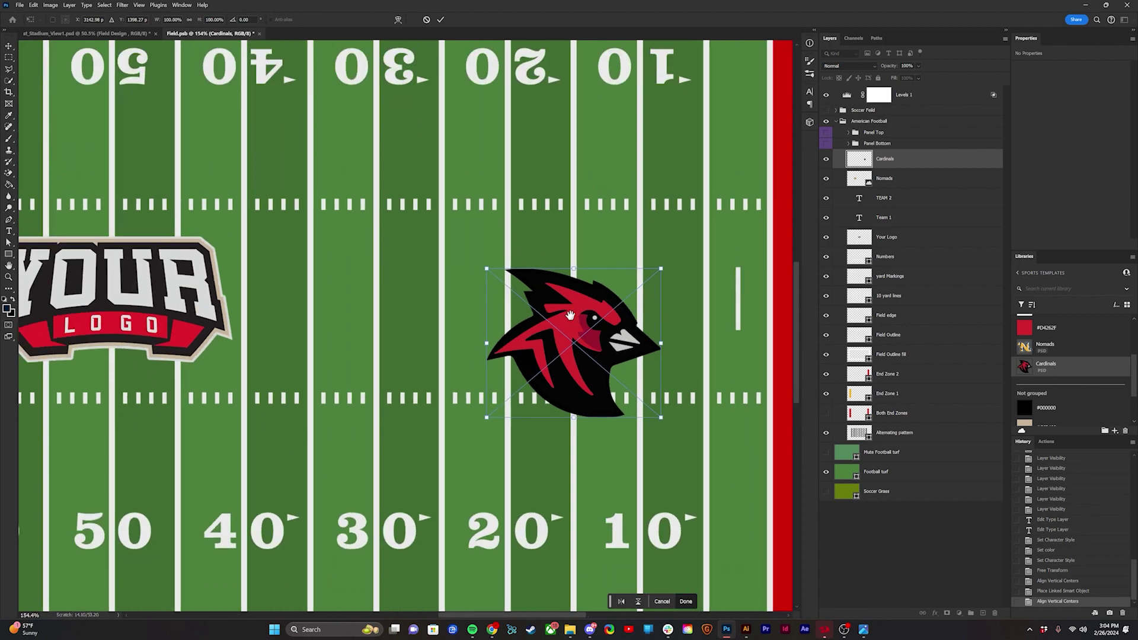
pyautogui.scroll(2, 582, 340)
pyautogui.moveTo(581, 340); pyautogui.dragTo(437, 318)
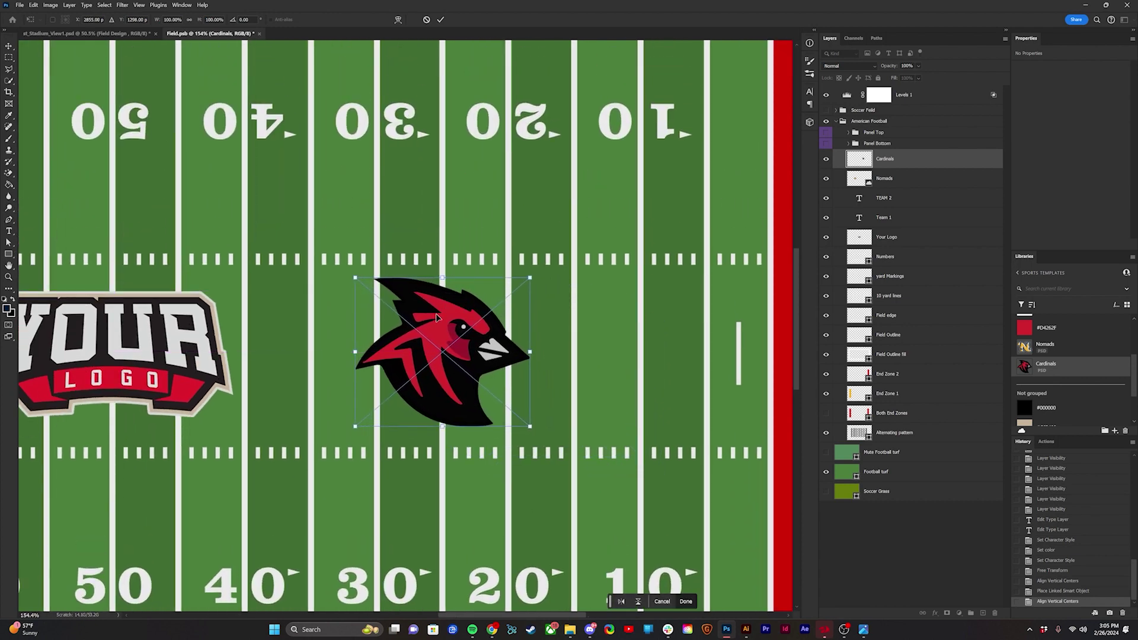
pyautogui.press('Return')
pyautogui.click(261, 20)
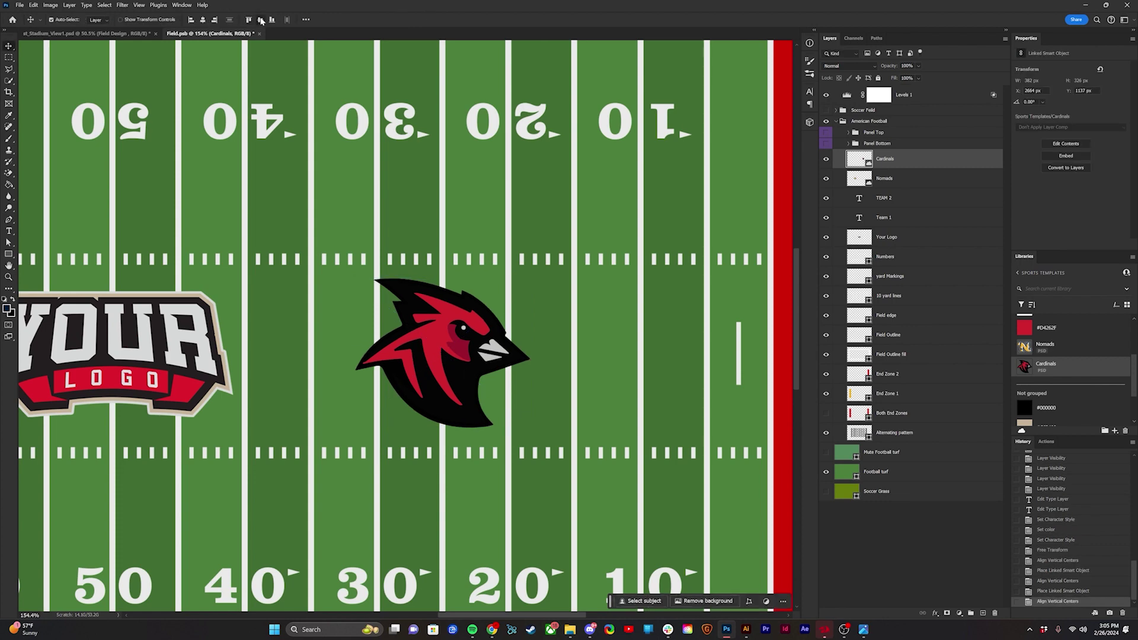
pyautogui.hotkey('ctrl', '0')
pyautogui.click(401, 320)
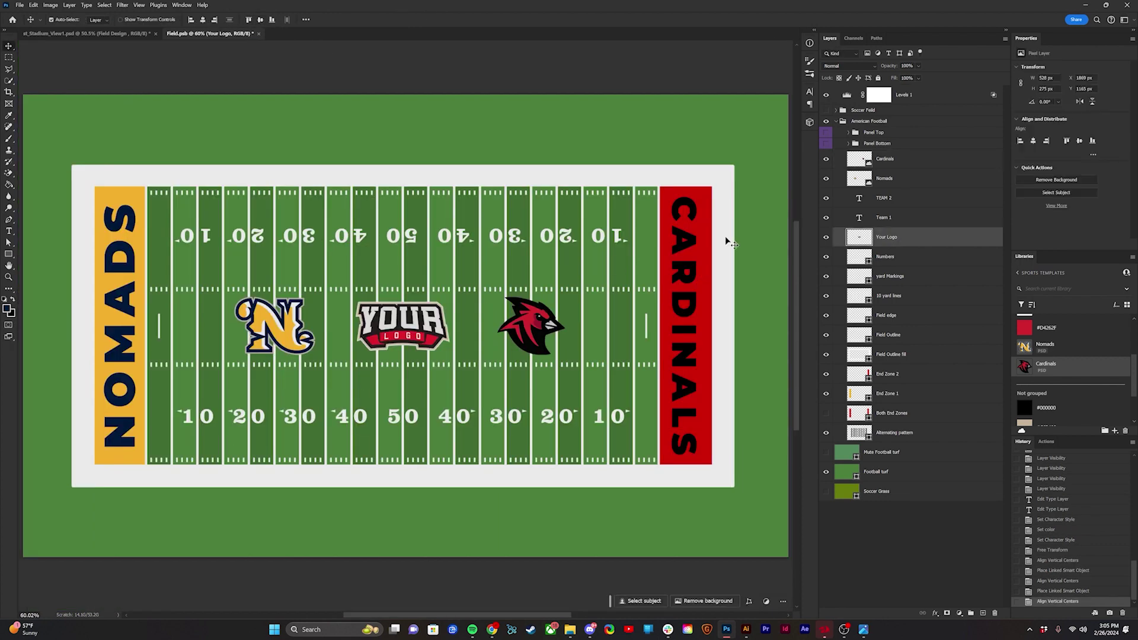
# Replace the YOUR LOGO graphic with a new 'vs' text layer at the field centre.
pyautogui.press('Delete')
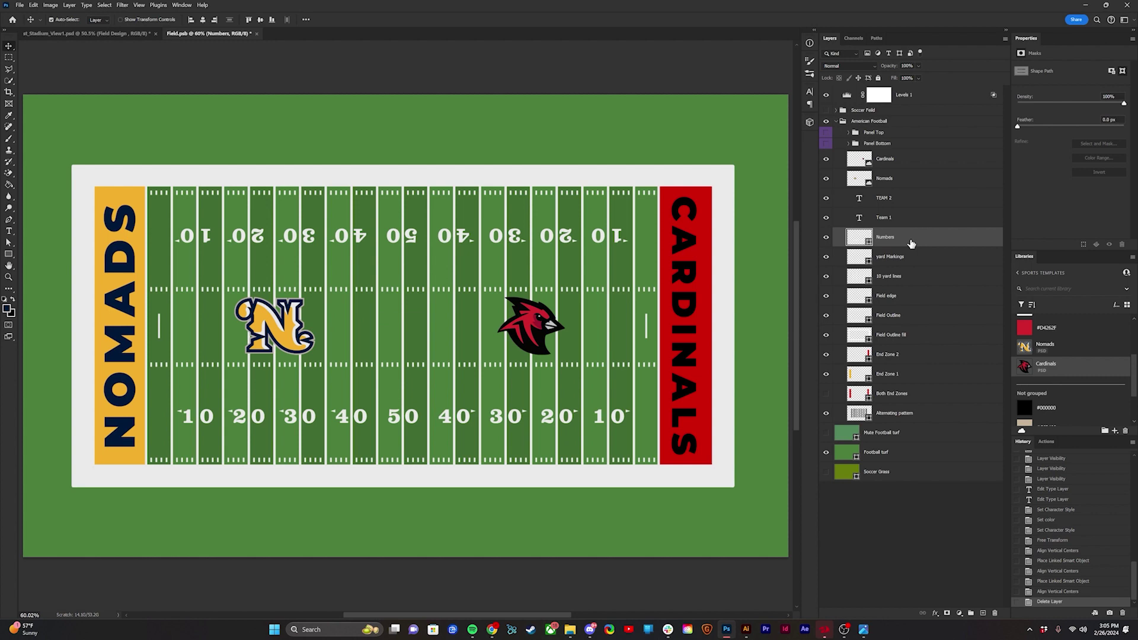
pyautogui.press('t')
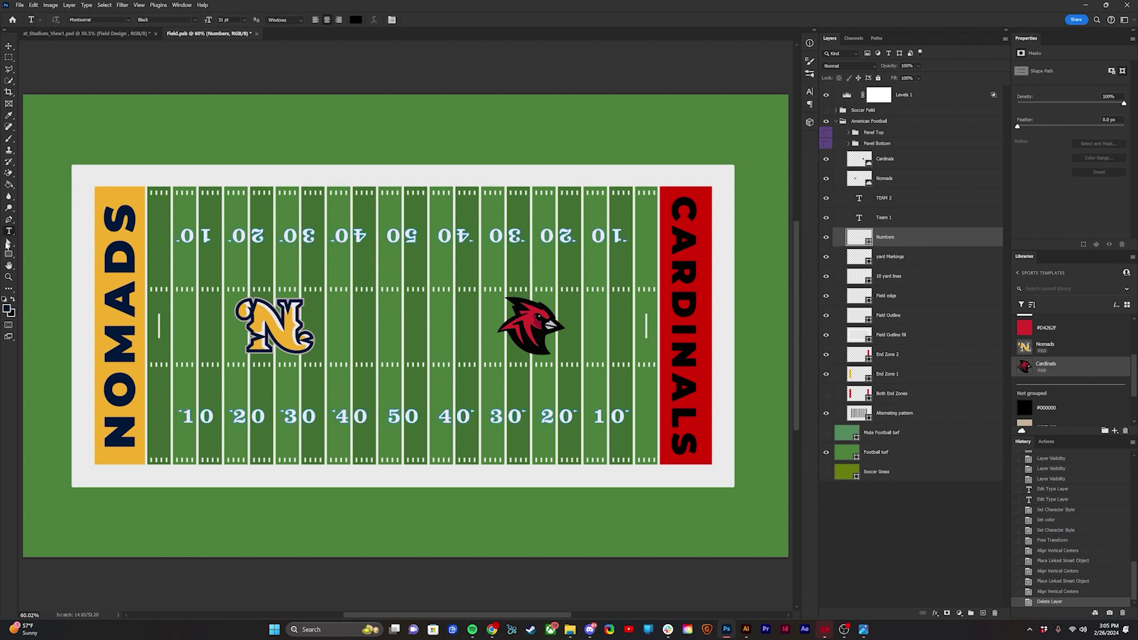
pyautogui.click(389, 327)
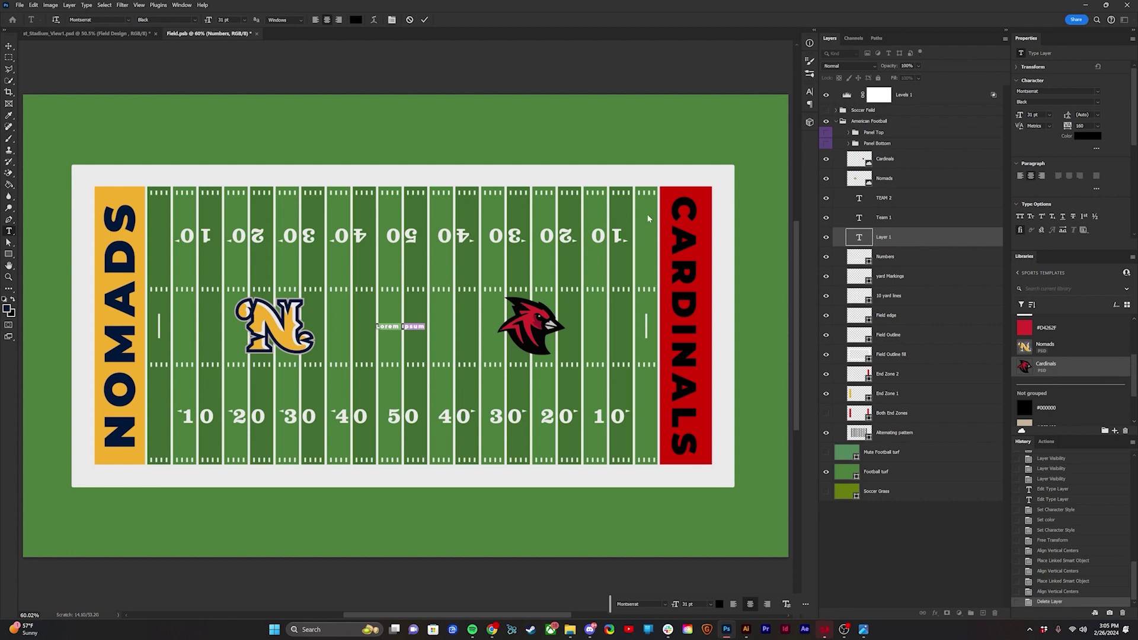
pyautogui.press('BackSpace')
pyautogui.click(425, 23)
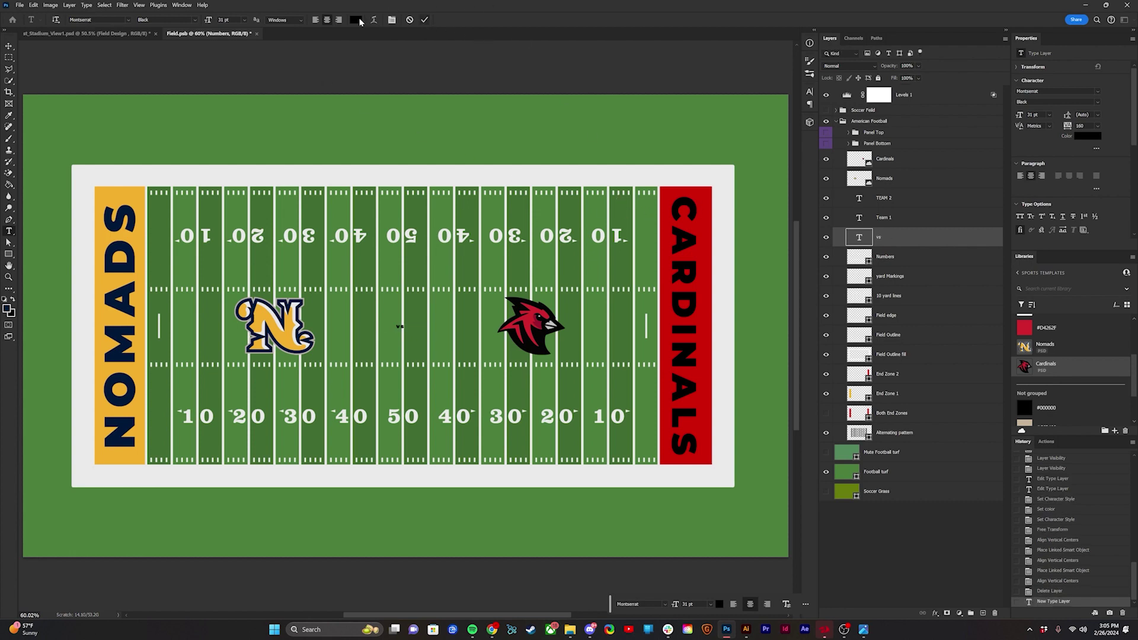
# Centre the vs text on the canvas and scale it up.
pyautogui.press('v')
pyautogui.click(203, 20)
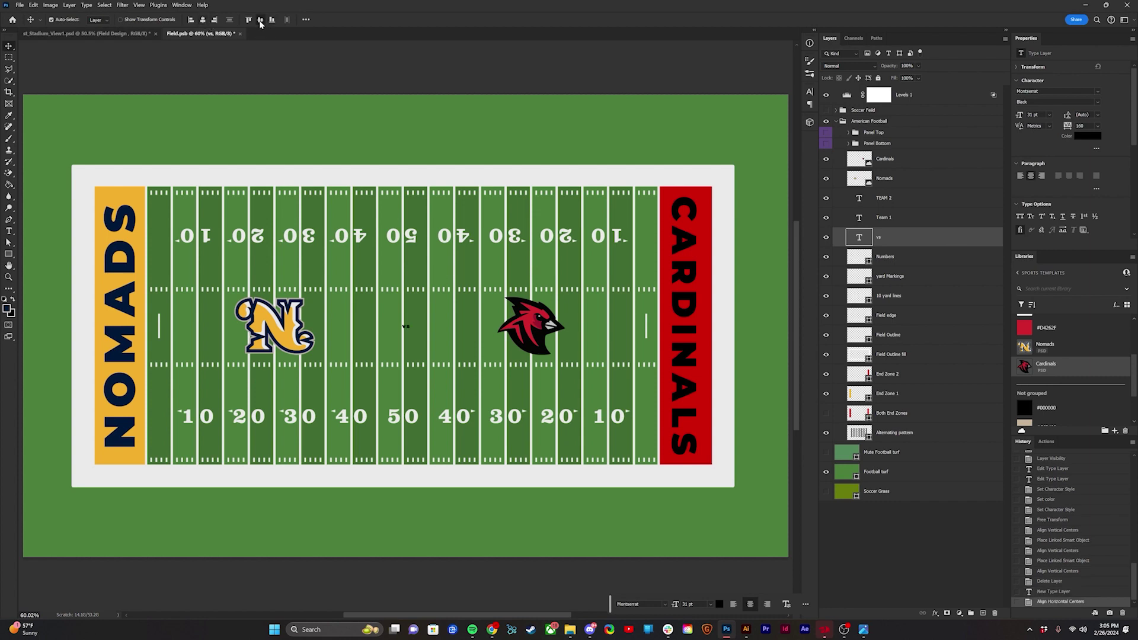
pyautogui.click(259, 21)
pyautogui.hotkey('ctrl', 't')
pyautogui.moveTo(412, 318); pyautogui.dragTo(457, 302)
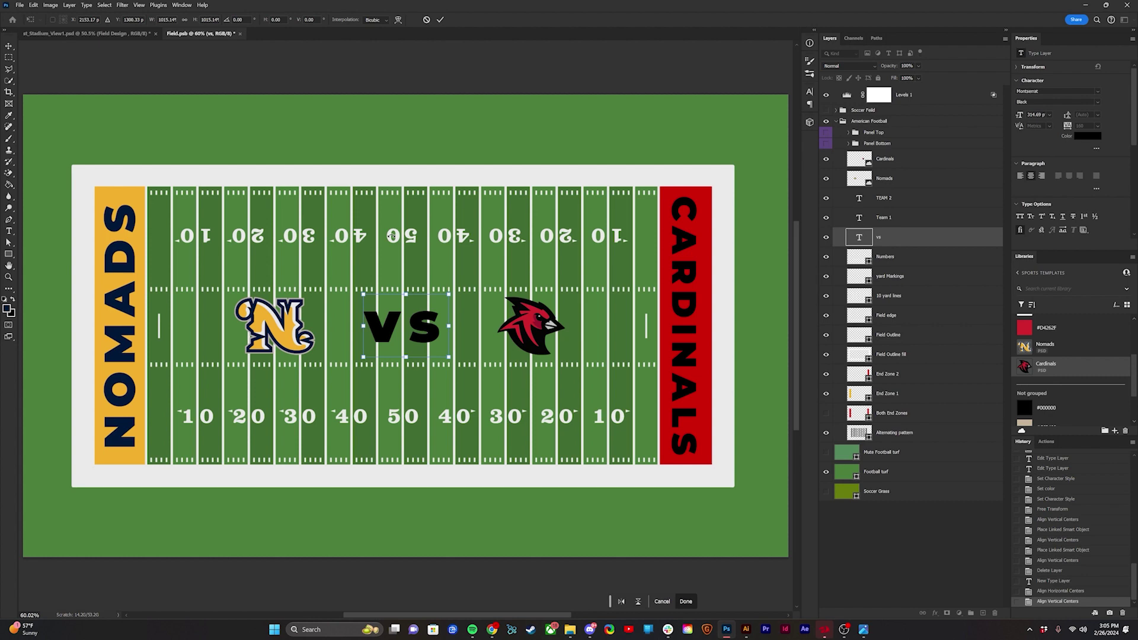
pyautogui.press('Return')
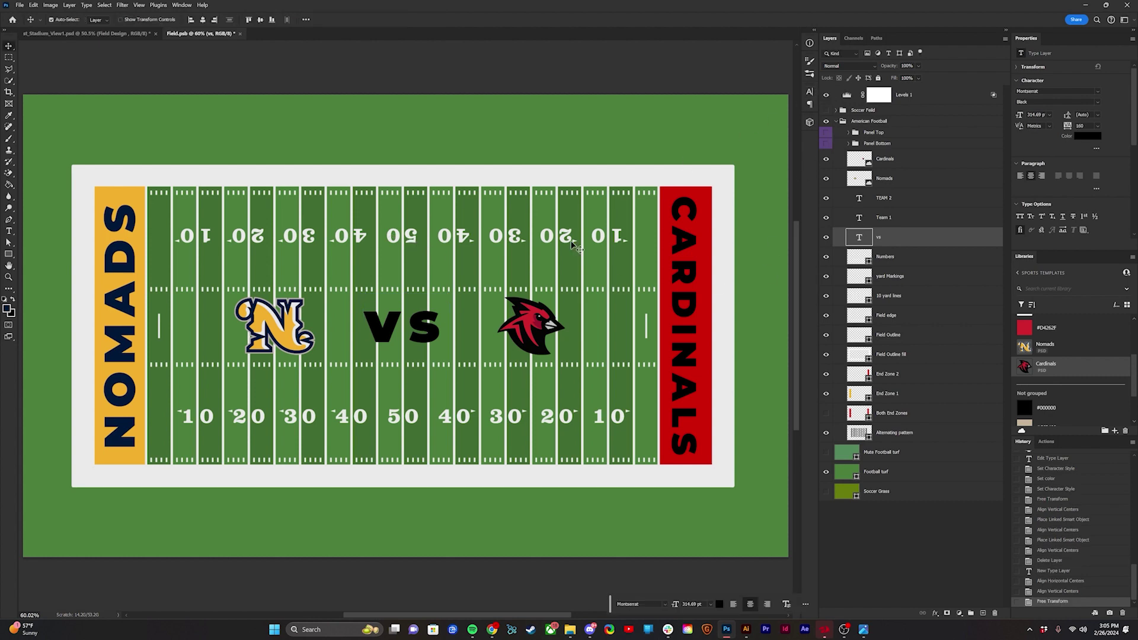
# Make the VS text white #FEFEFE with letter tracking 40.
pyautogui.doubleClick(431, 320)
pyautogui.hotkey('ctrl', 'h')
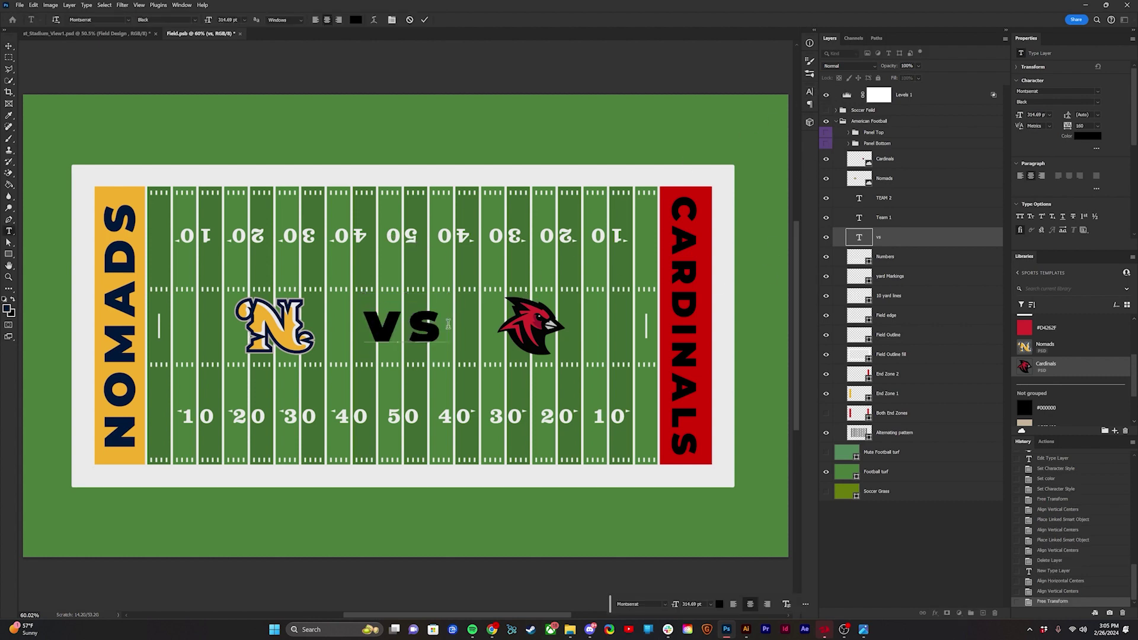
pyautogui.hotkey('ctrl', 'Return')
pyautogui.press('v')
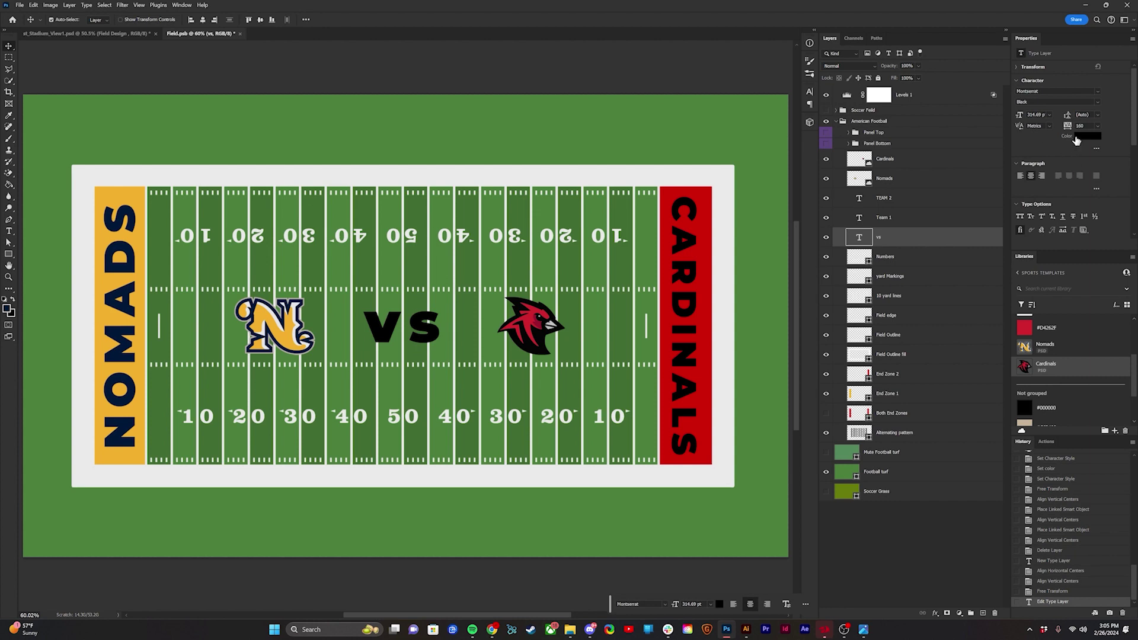
pyautogui.scroll(3, 1061, 368)
pyautogui.click(1043, 397)
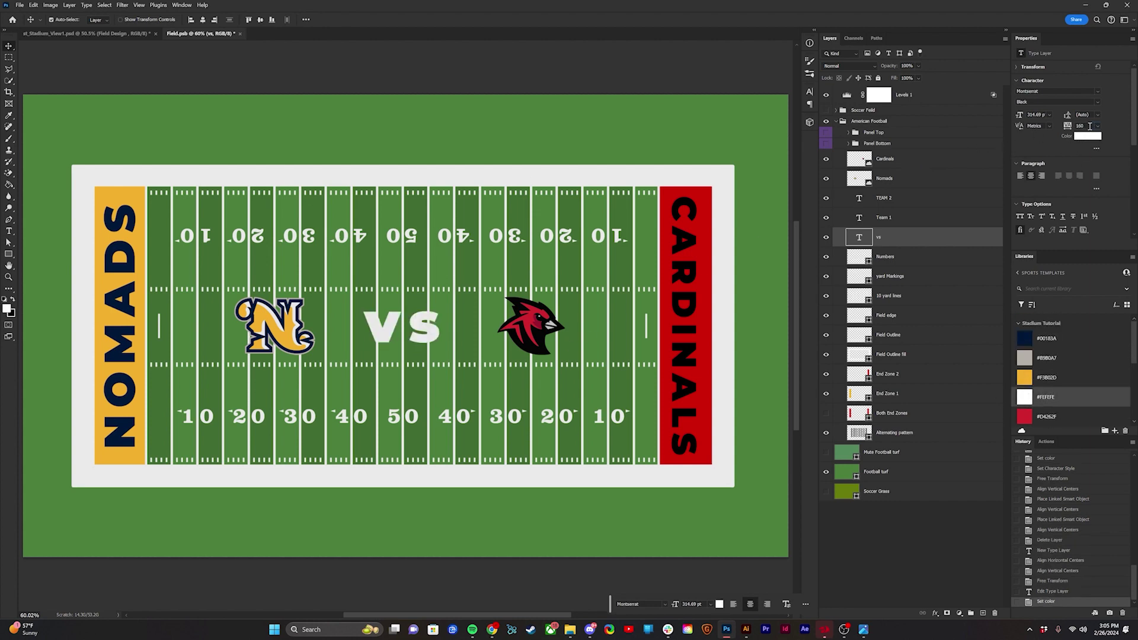
pyautogui.moveTo(1070, 128); pyautogui.dragTo(1067, 126)
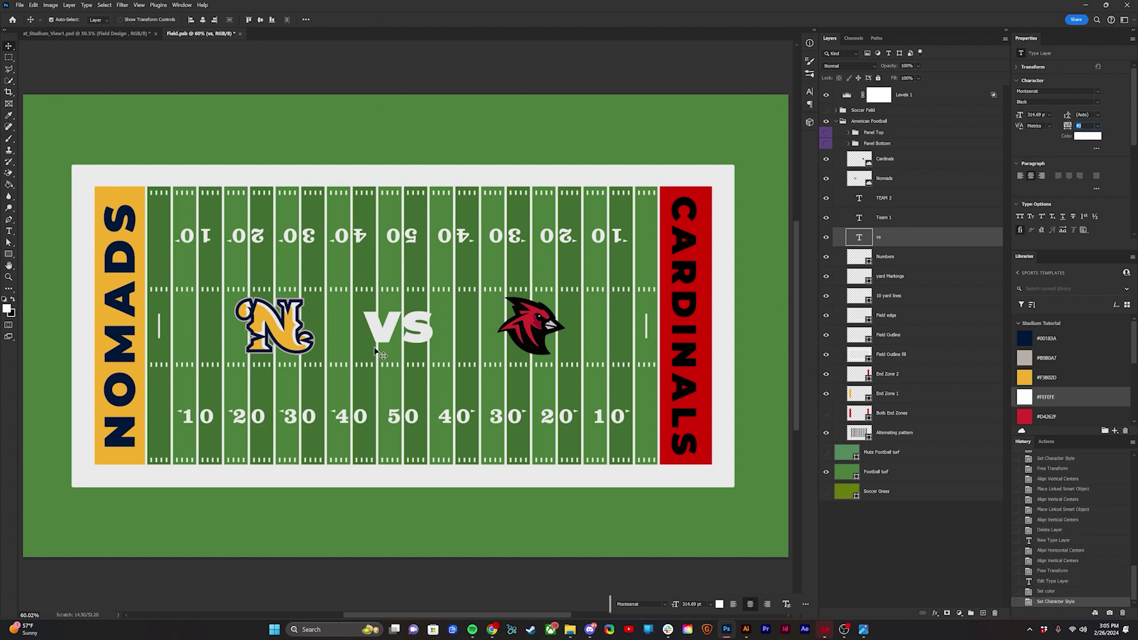
# Enlarge VS to about 154% and recentre it on the canvas.
pyautogui.hotkey('ctrl', 't')
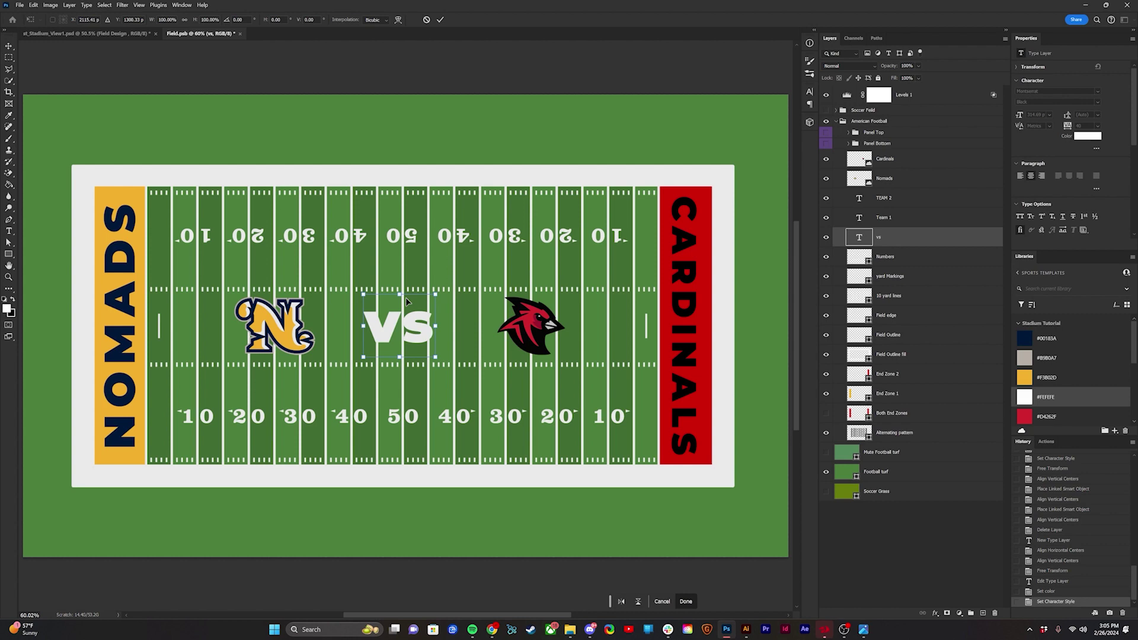
pyautogui.moveTo(397, 292); pyautogui.dragTo(398, 274)
pyautogui.press('Return')
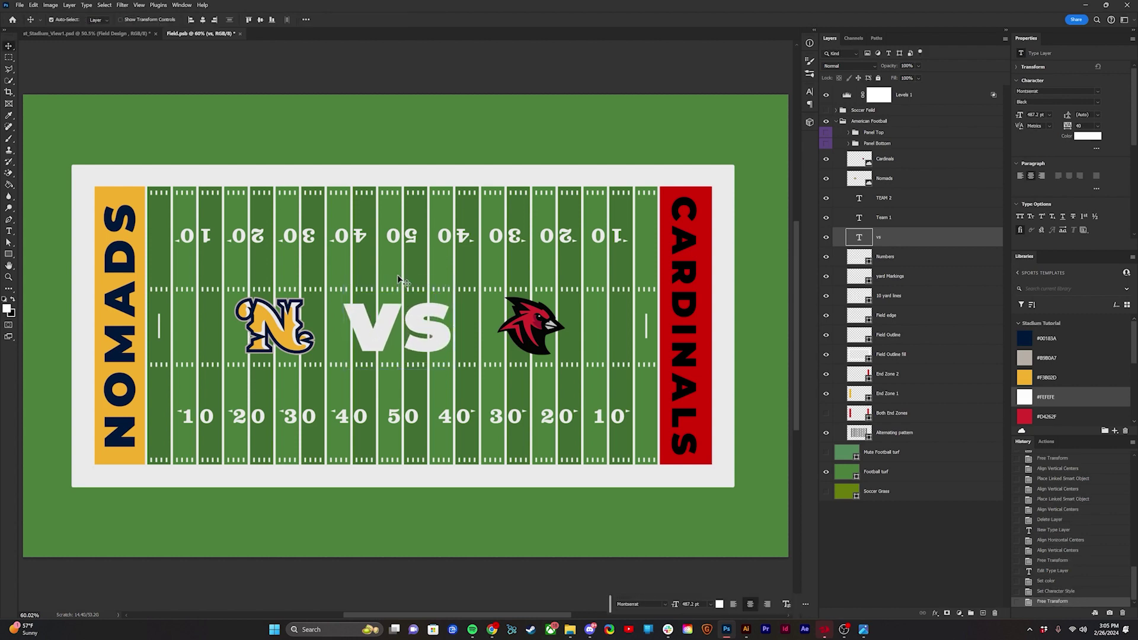
pyautogui.click(203, 19)
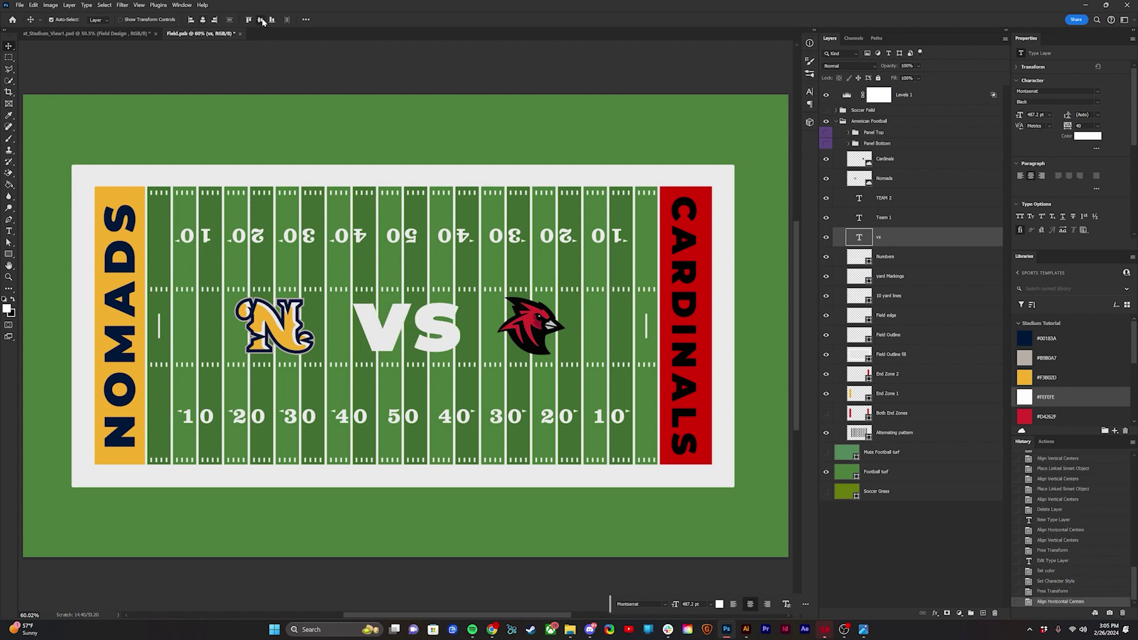
pyautogui.click(260, 19)
pyautogui.scroll(8, 396, 318)
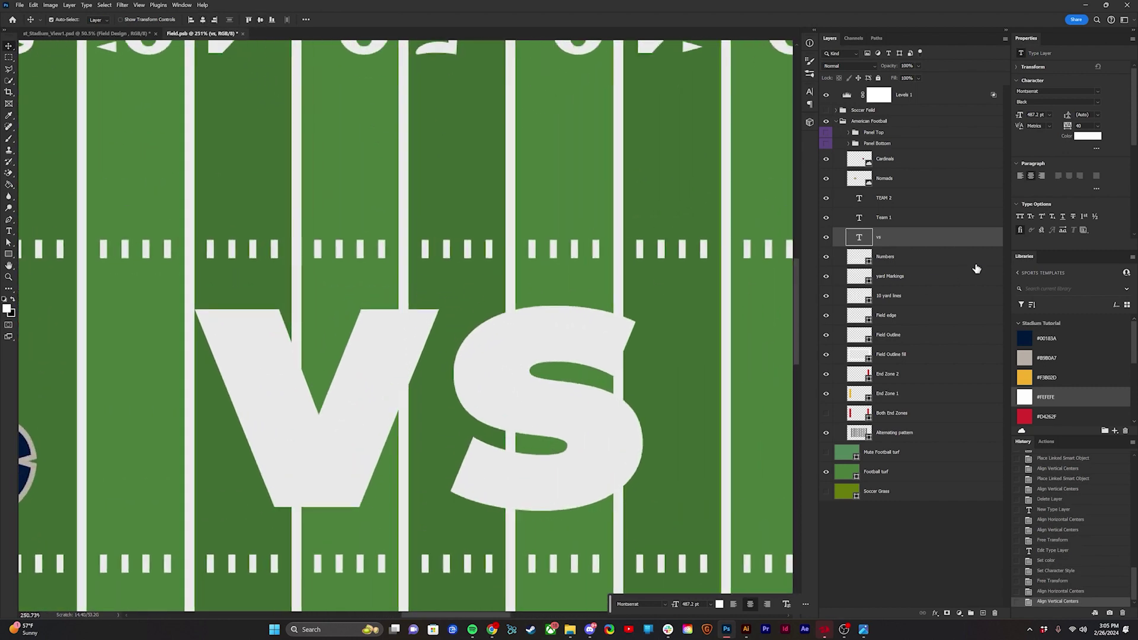
# Give VS a 20 px stroke in the darker field green 406c33.
pyautogui.doubleClick(978, 237)
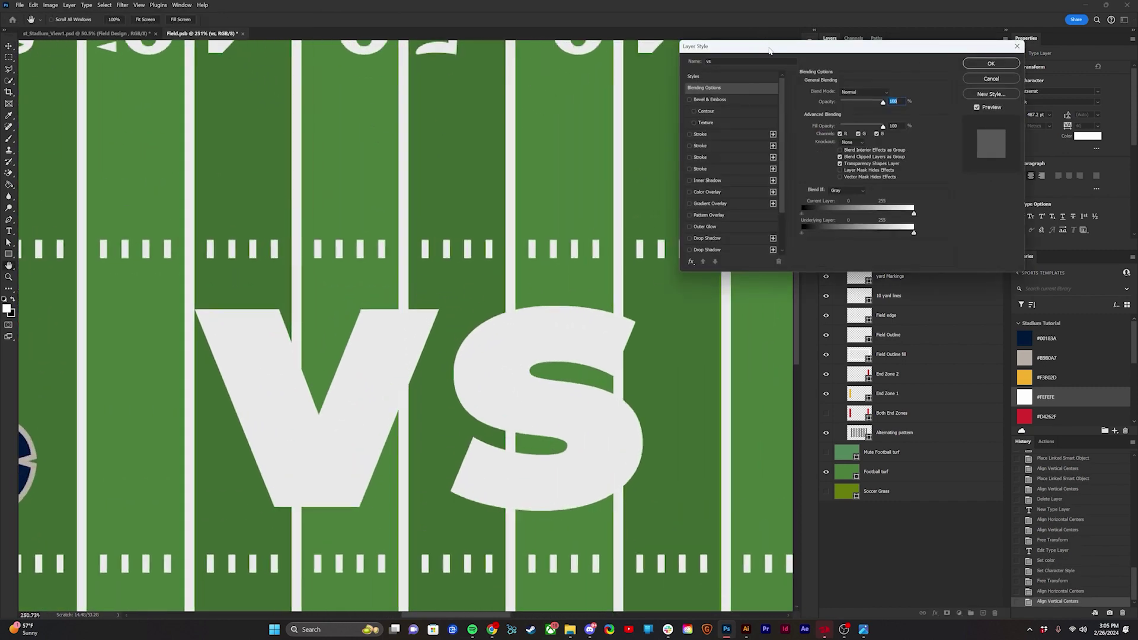
pyautogui.moveTo(769, 51); pyautogui.dragTo(822, 87)
pyautogui.click(765, 177)
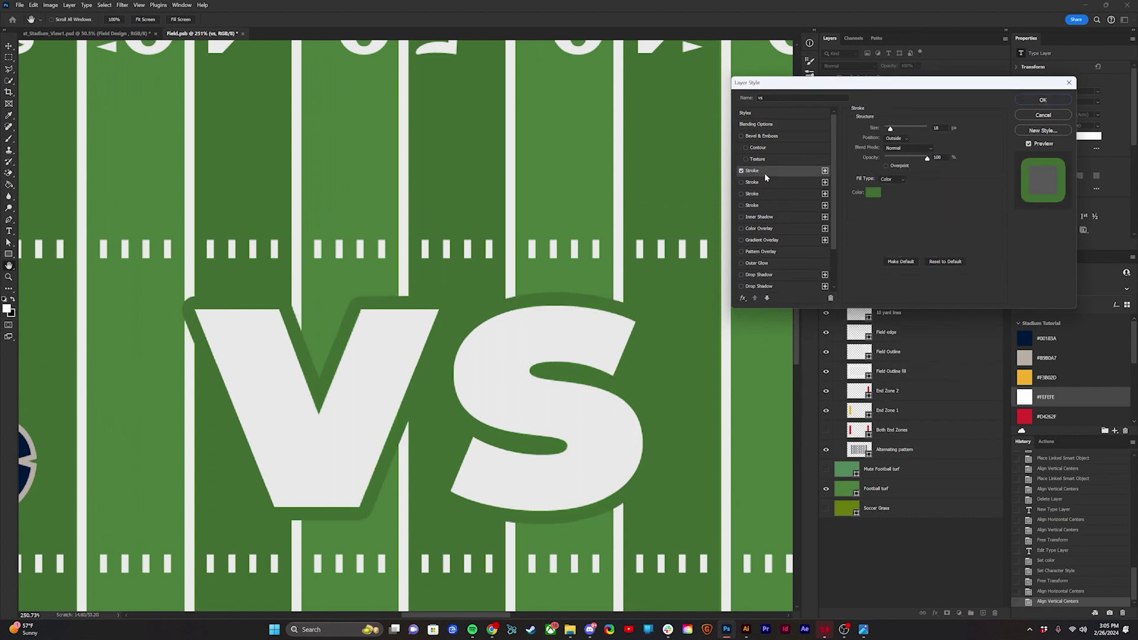
pyautogui.click(875, 193)
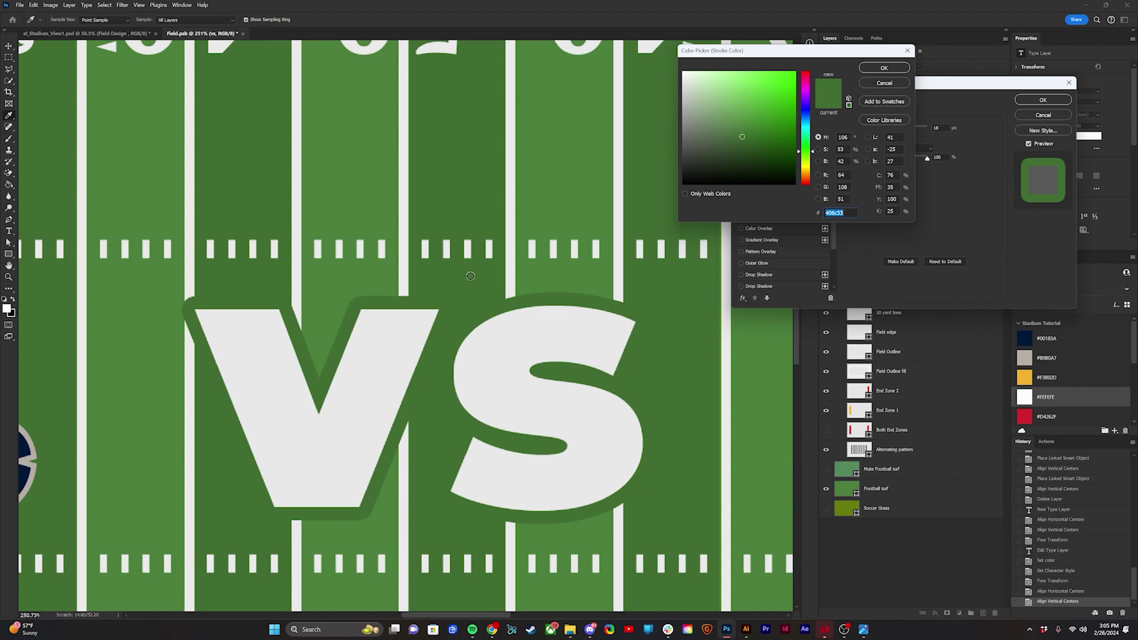
pyautogui.click(536, 275)
pyautogui.click(479, 277)
pyautogui.click(882, 68)
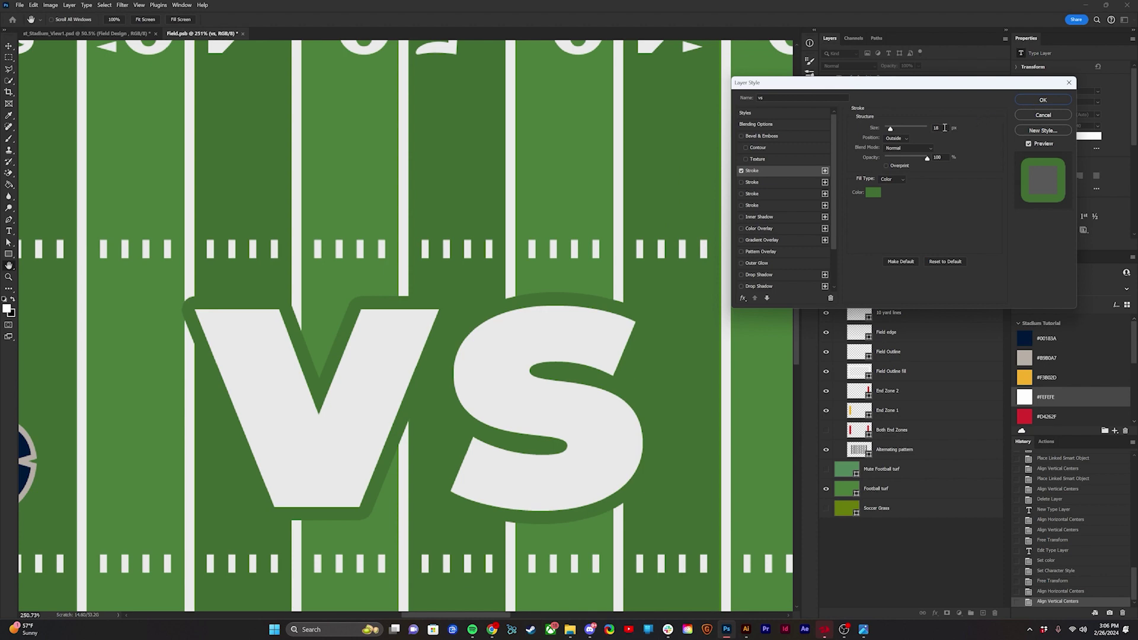
pyautogui.press('Up')
pyautogui.press('Up')
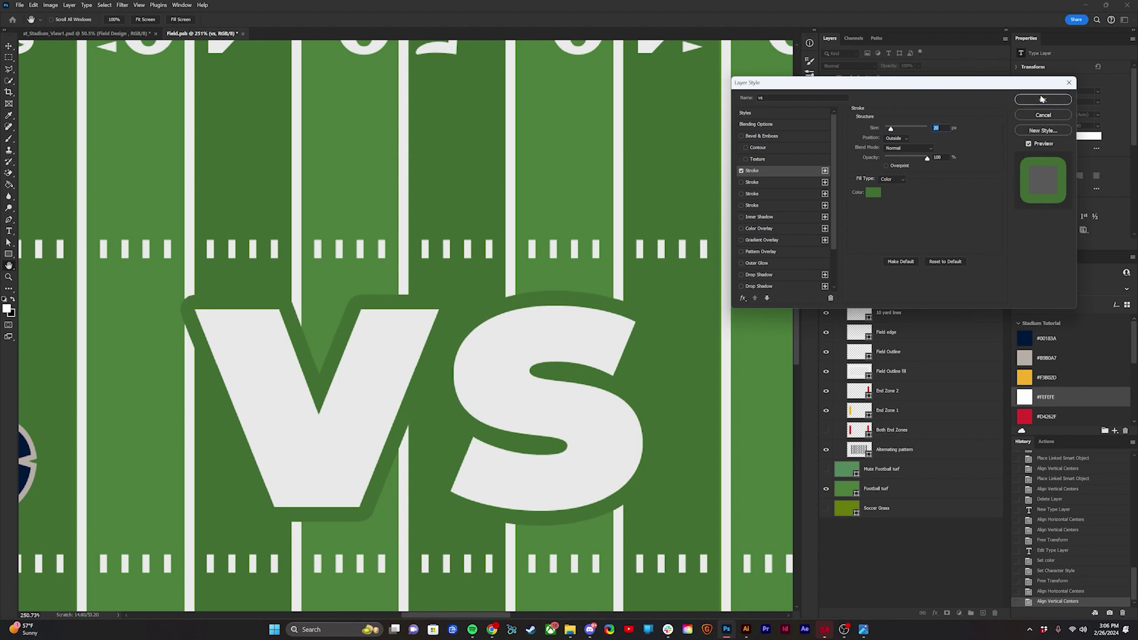
pyautogui.click(1041, 99)
# Save Field.psb and return to the stadium mockup document.
pyautogui.hotkey('ctrl', '0')
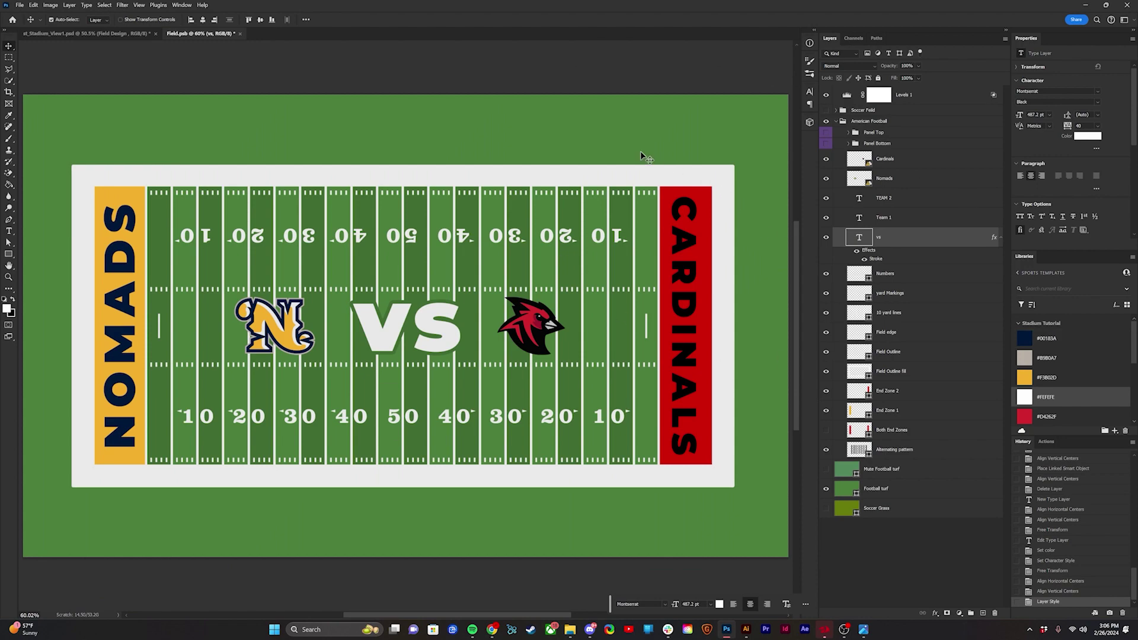
pyautogui.hotkey('ctrl', 's')
pyautogui.click(89, 35)
pyautogui.hotkey('ctrl', '0')
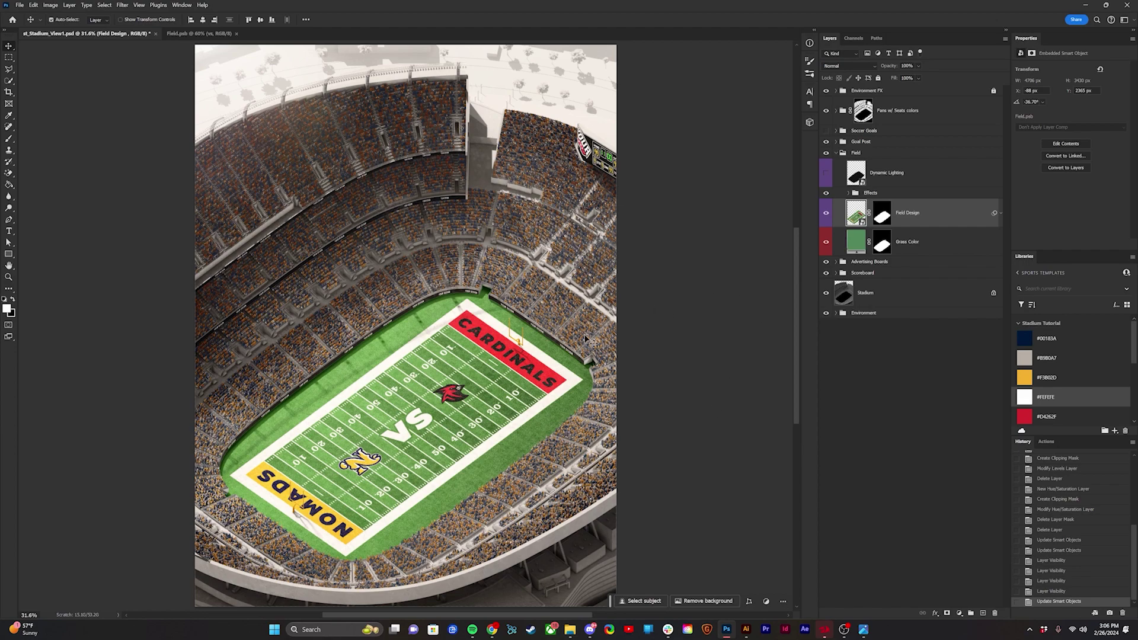
pyautogui.scroll(10, 330, 532)
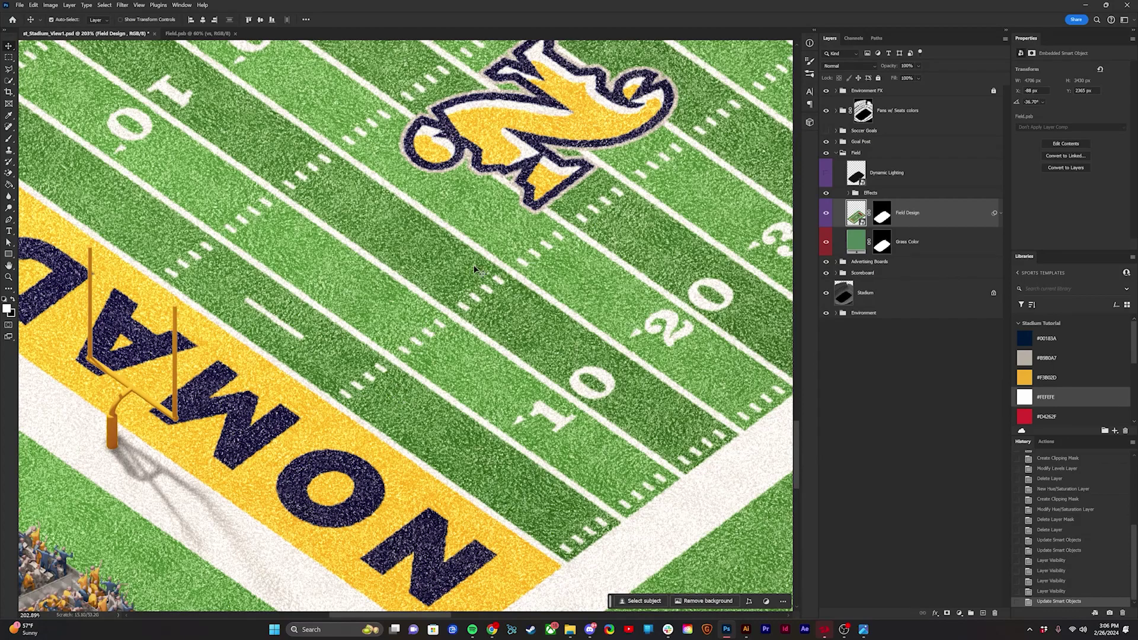
pyautogui.moveTo(474, 269); pyautogui.dragTo(310, 405)
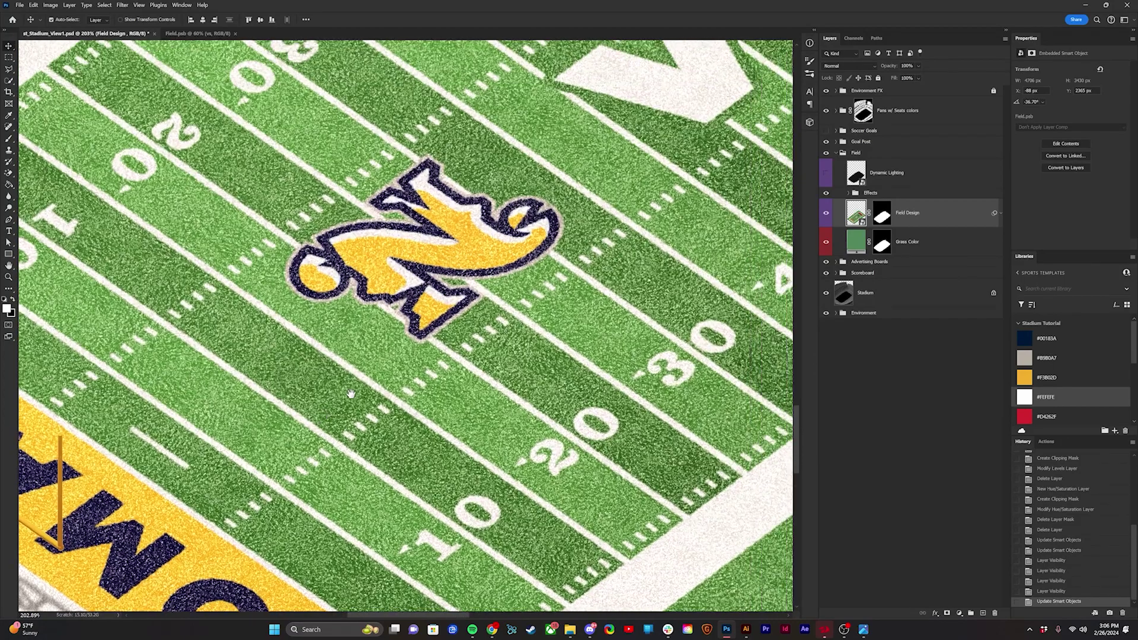
pyautogui.moveTo(383, 248); pyautogui.dragTo(345, 315)
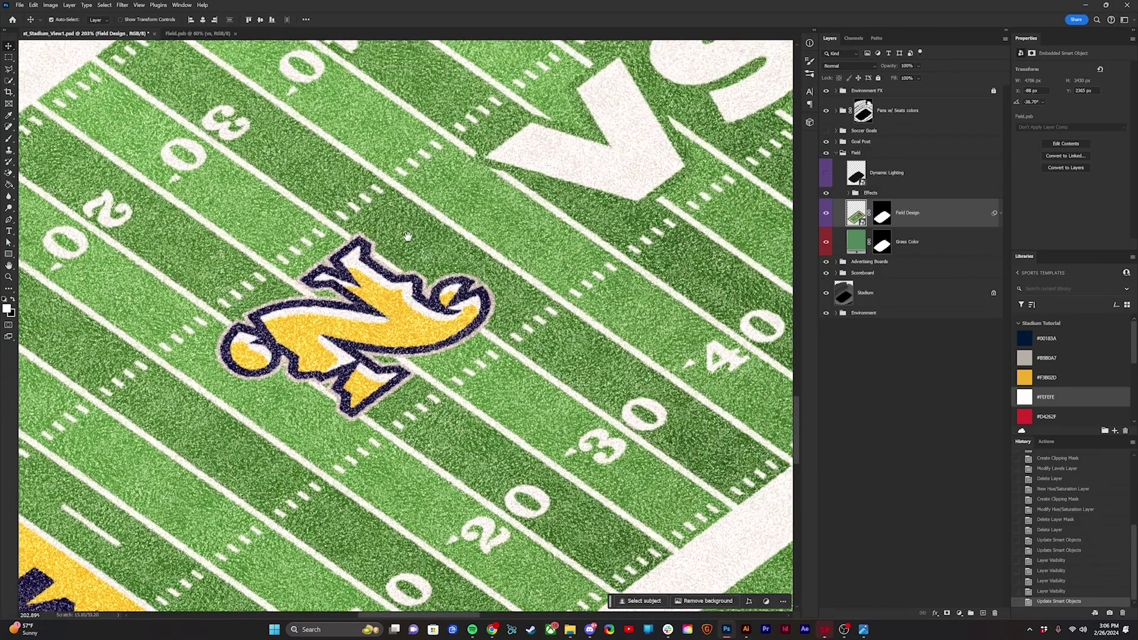
pyautogui.moveTo(408, 237); pyautogui.dragTo(345, 306)
pyautogui.moveTo(578, 142); pyautogui.dragTo(430, 246)
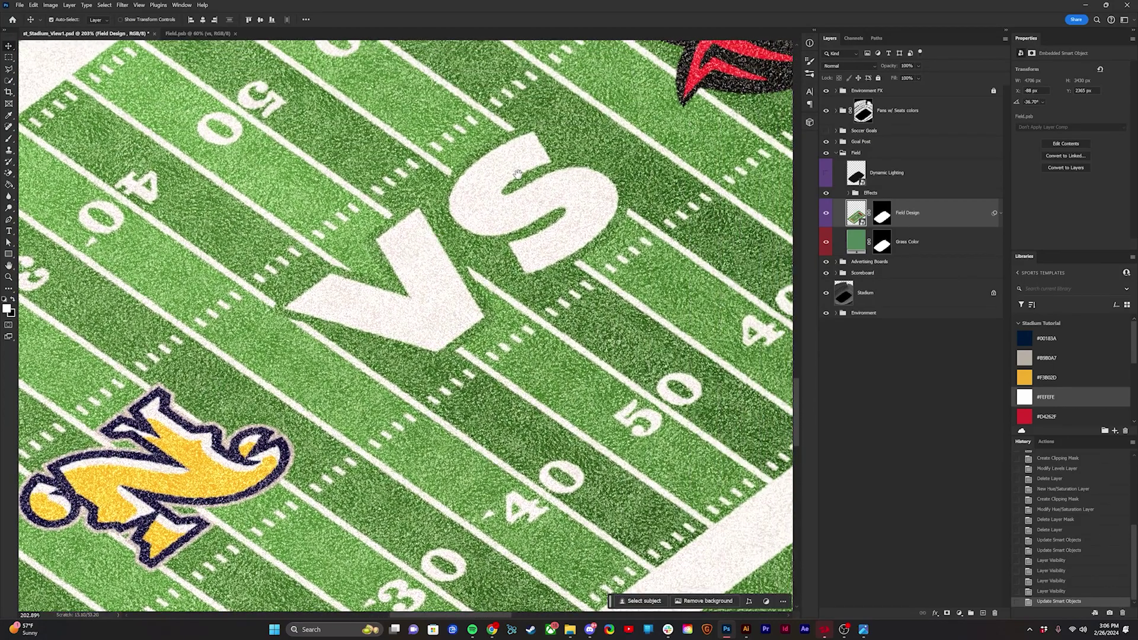
pyautogui.moveTo(515, 178); pyautogui.dragTo(74, 429)
pyautogui.hotkey('ctrl', '0')
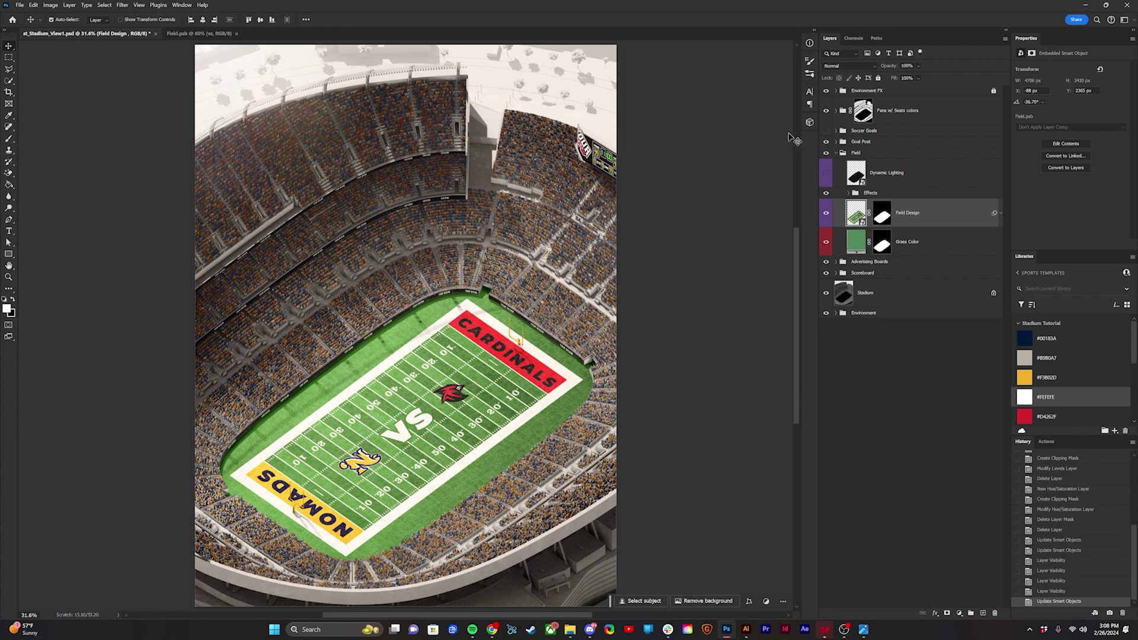
# Expand Fans w/ Seats colors > Editable Parts > Fans Color to list the cloth layers.
pyautogui.click(835, 111)
pyautogui.click(848, 142)
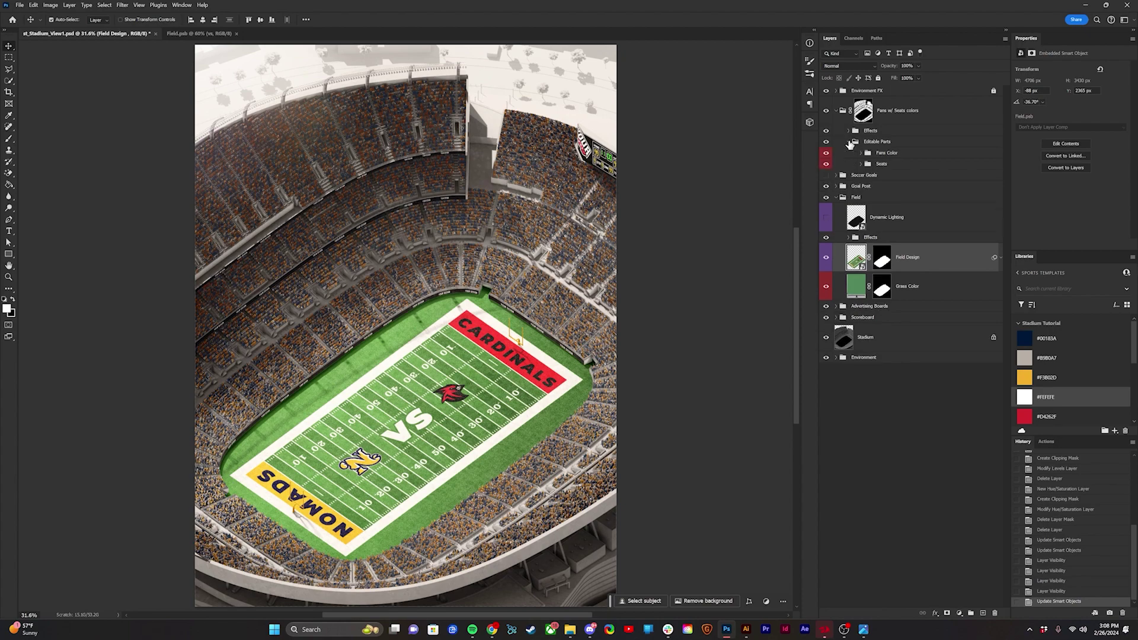
pyautogui.click(861, 153)
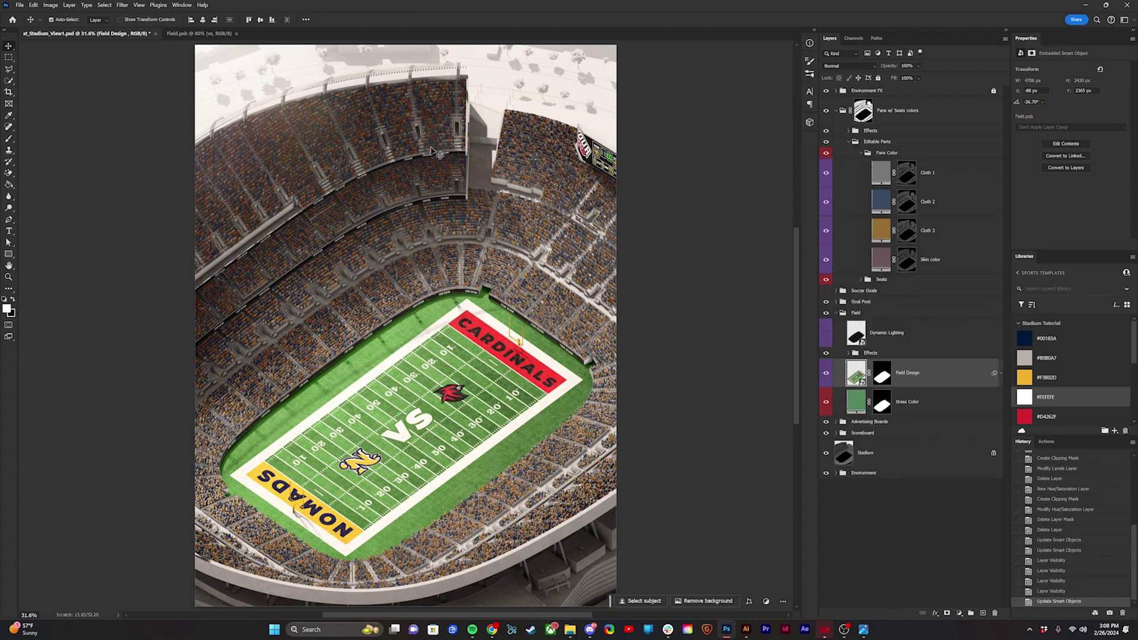
pyautogui.scroll(5, 320, 171)
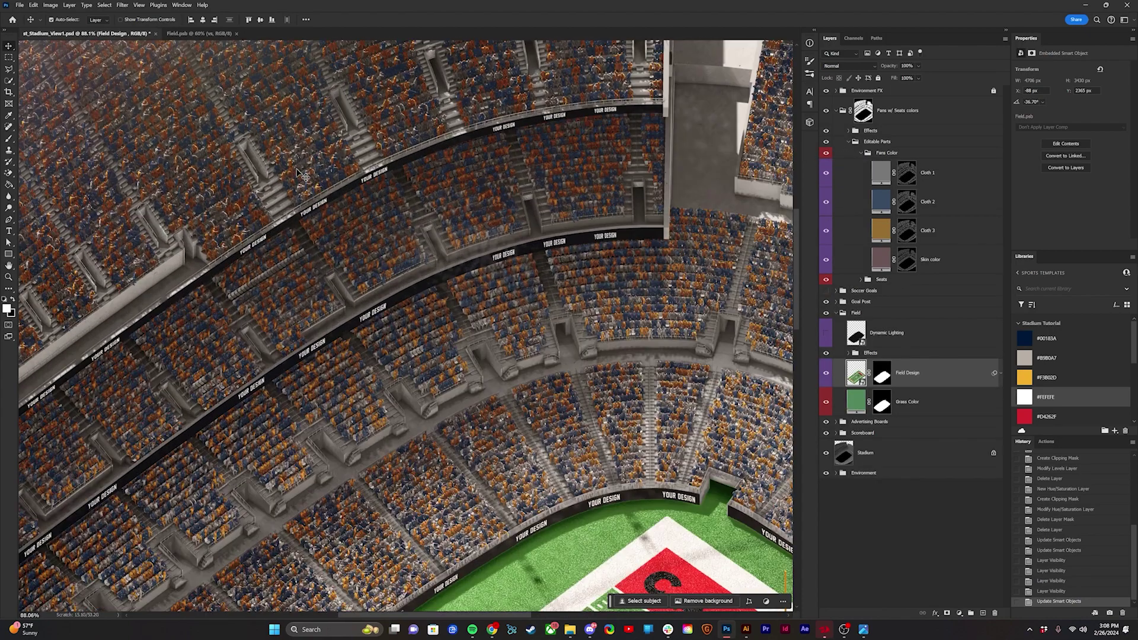
pyautogui.scroll(4, 300, 173)
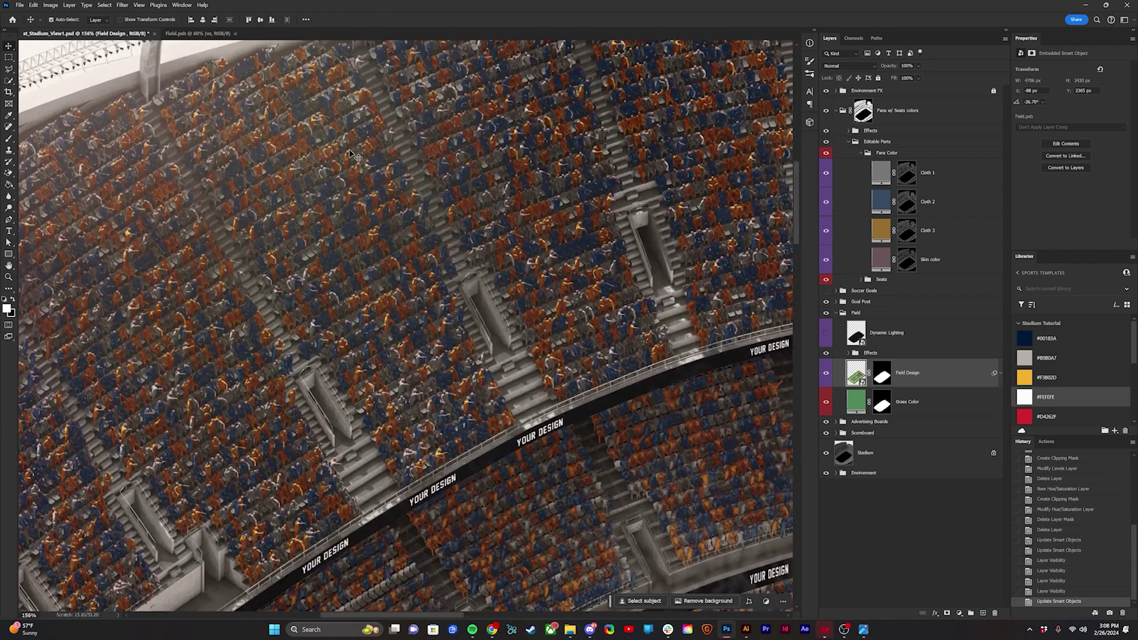
pyautogui.scroll(2, 350, 154)
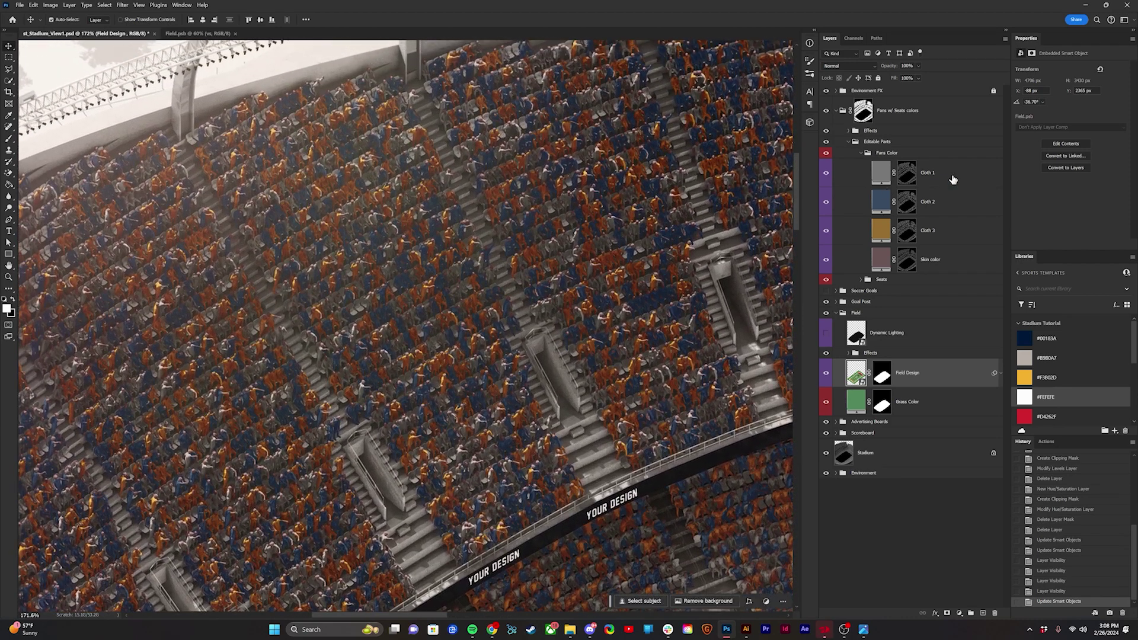
# Colour Cloth 1 yellow, Cloth 2 red and Cloth 3 white from Library swatches.
pyautogui.click(953, 178)
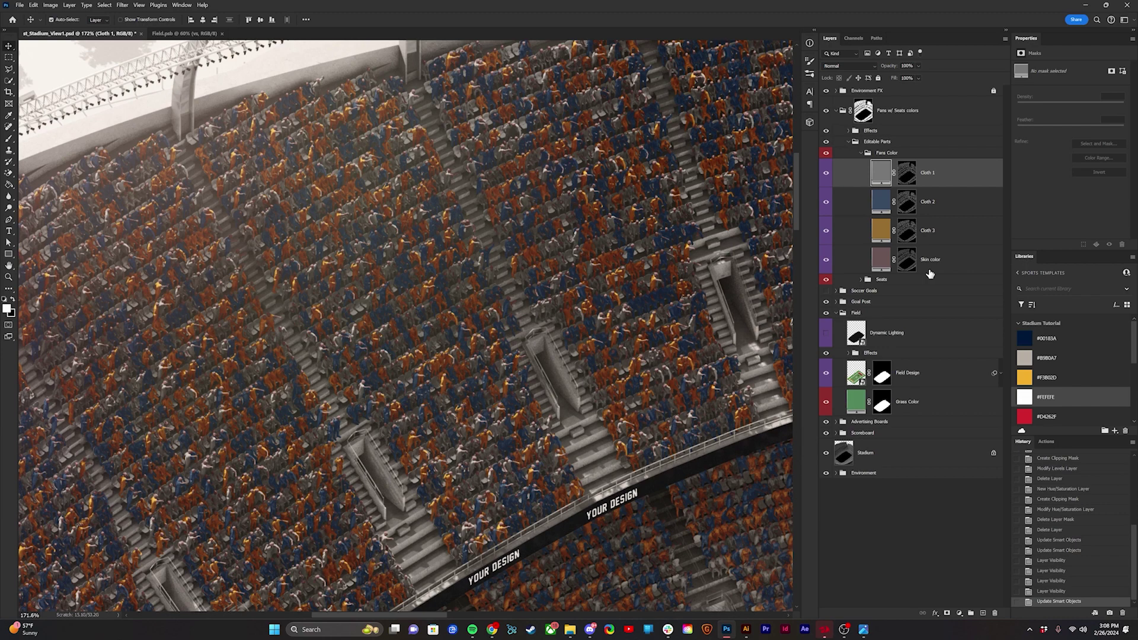
pyautogui.click(1053, 381)
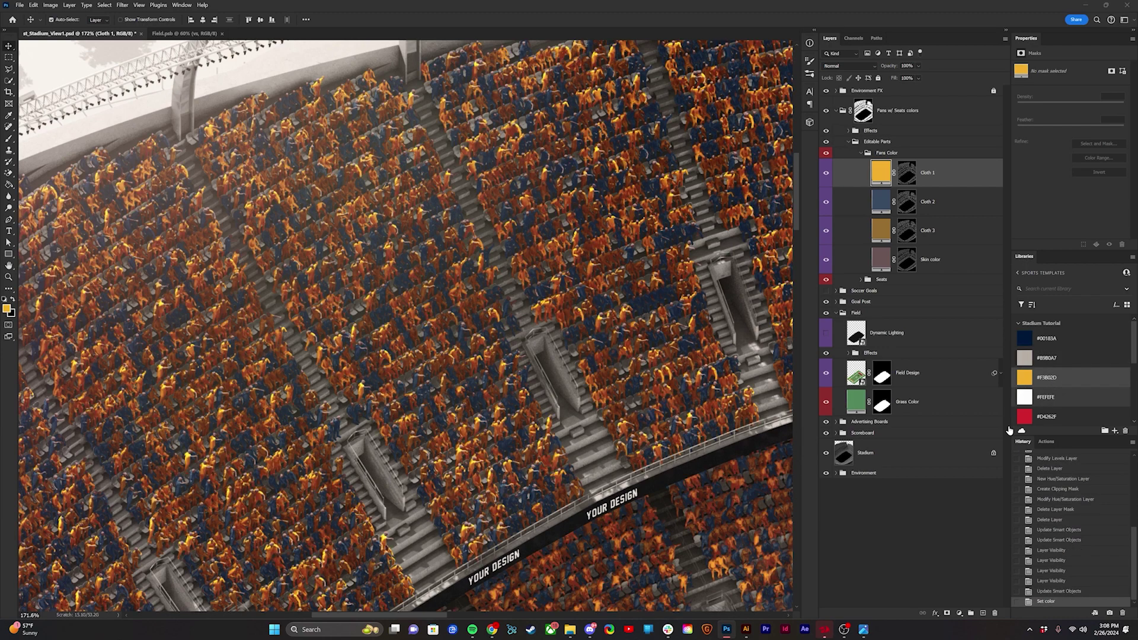
pyautogui.click(952, 207)
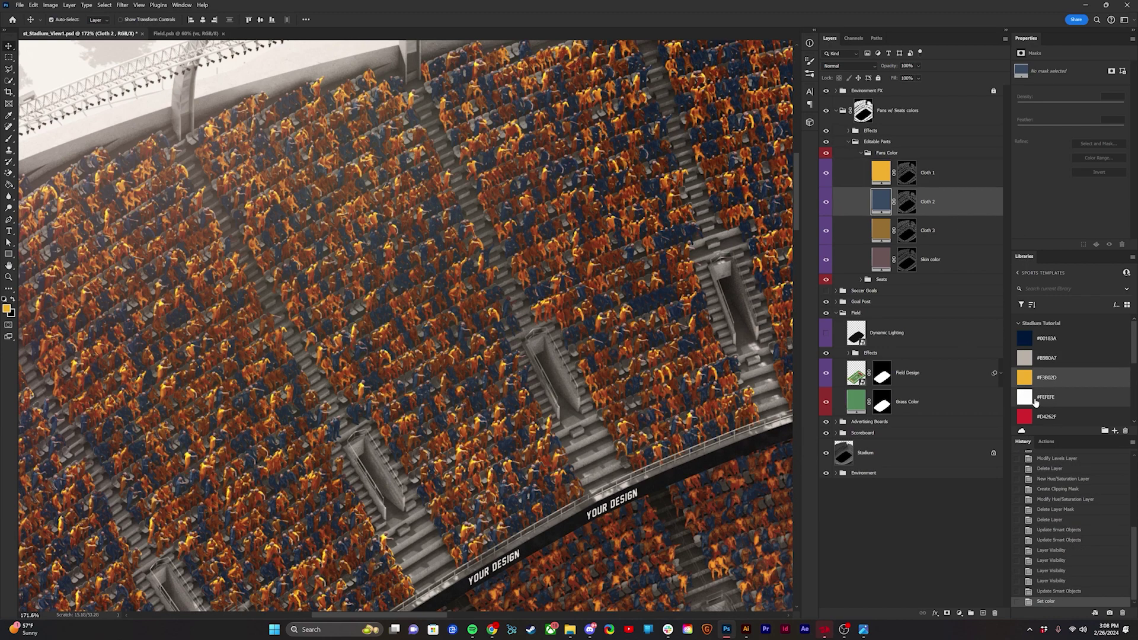
pyautogui.click(1032, 416)
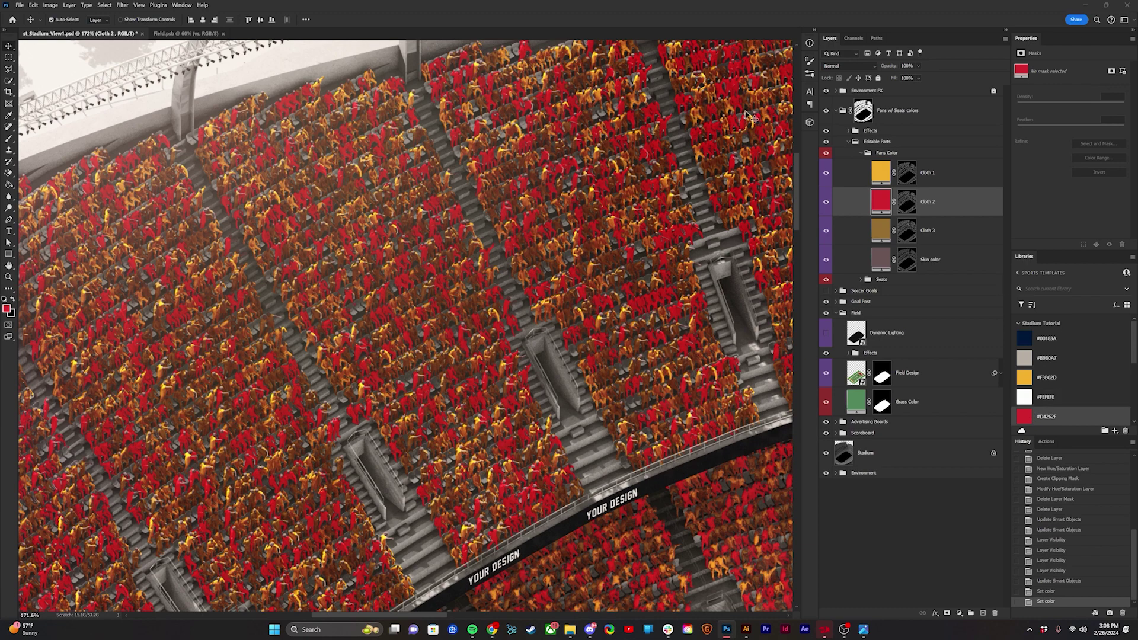
pyautogui.click(954, 234)
pyautogui.click(1028, 397)
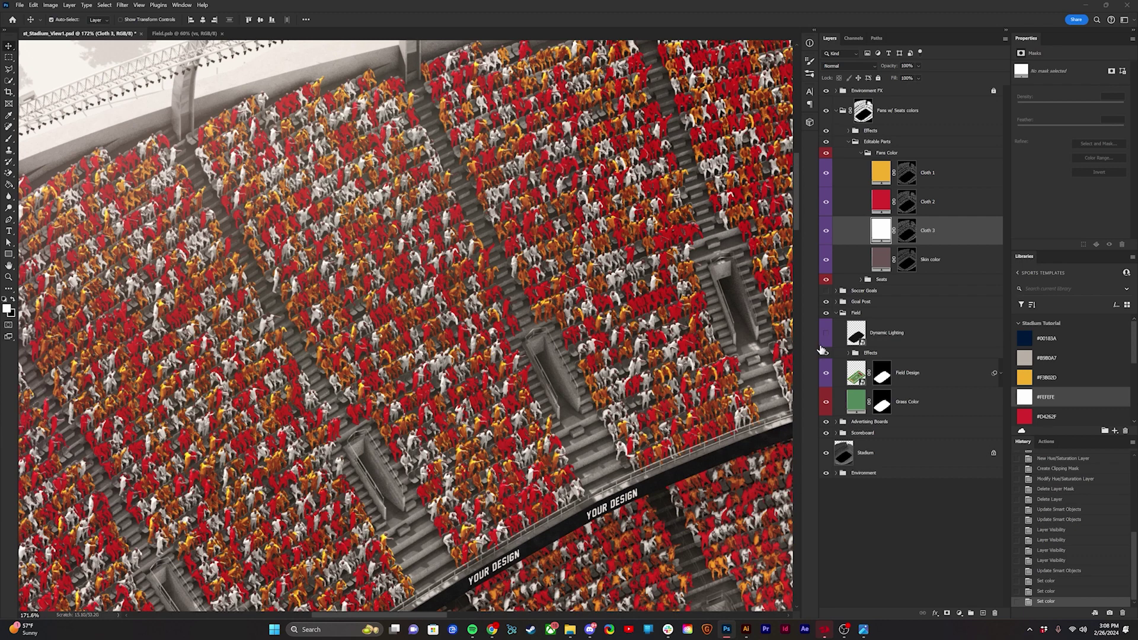
pyautogui.hotkey('ctrl', '0')
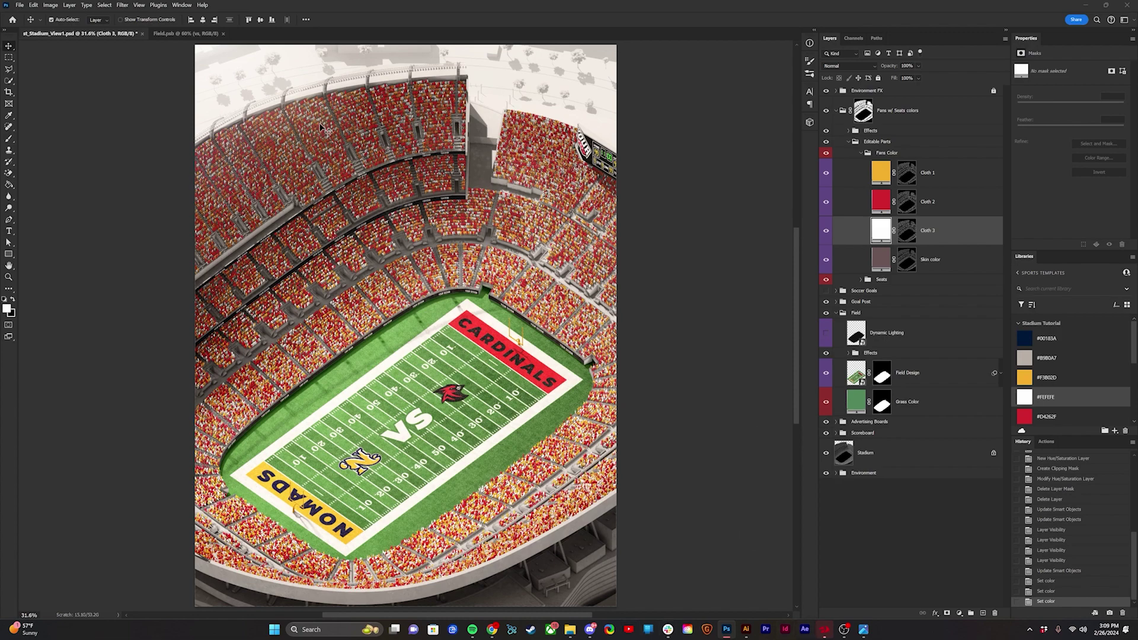
# Darken the Cloth 1 fill to dark gold.
pyautogui.scroll(5, 317, 116)
pyautogui.scroll(4, 302, 126)
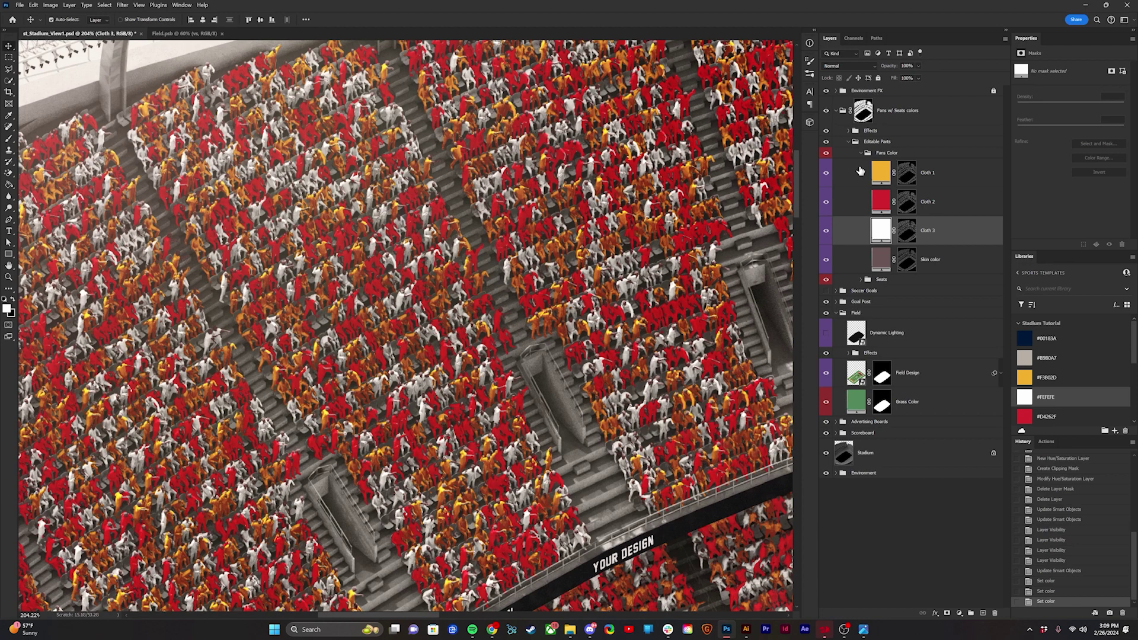
pyautogui.click(877, 170)
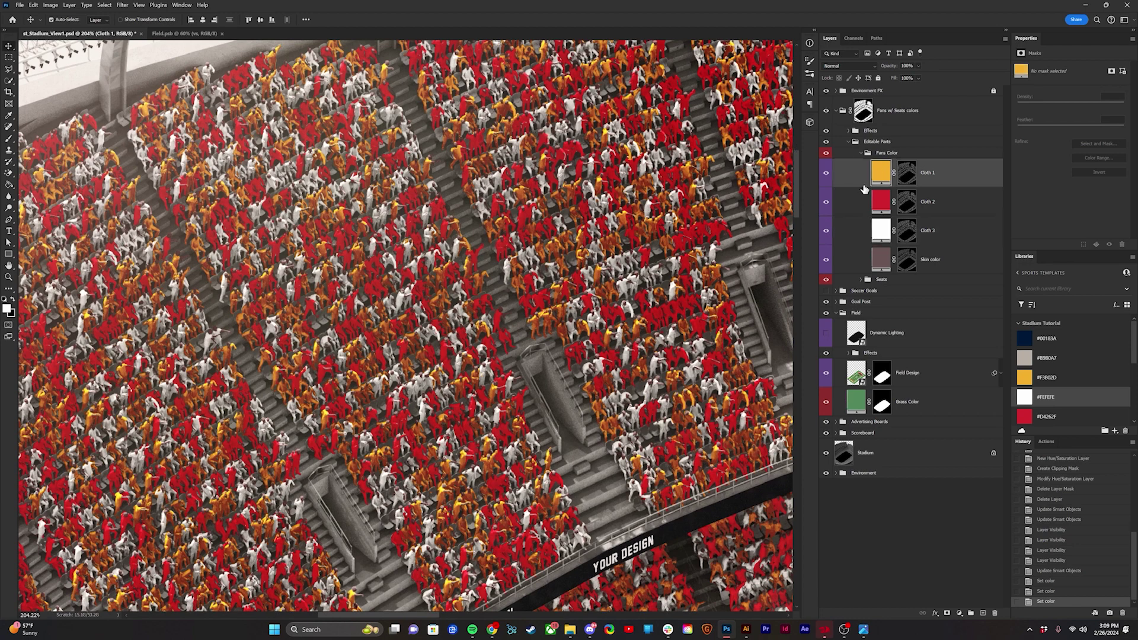
pyautogui.doubleClick(880, 173)
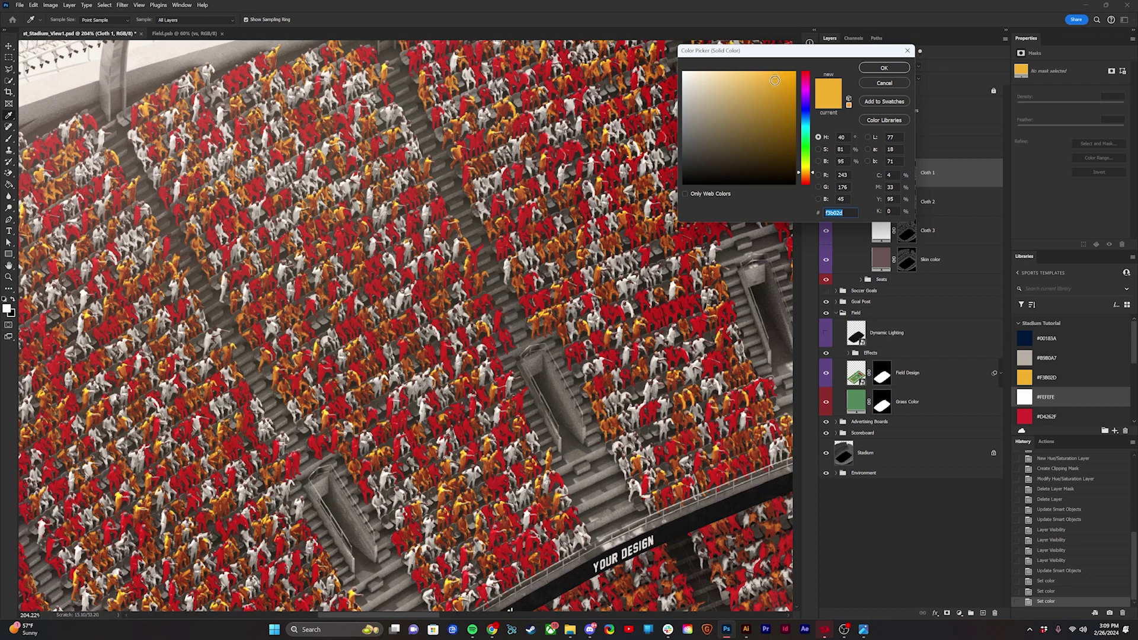
pyautogui.click(775, 99)
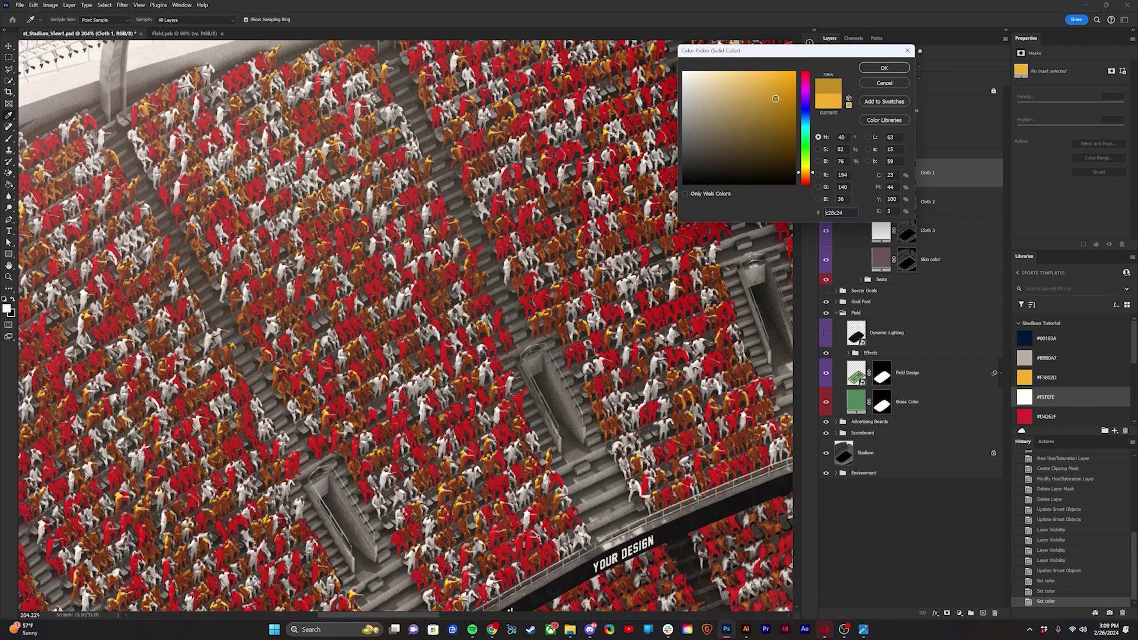
pyautogui.click(892, 70)
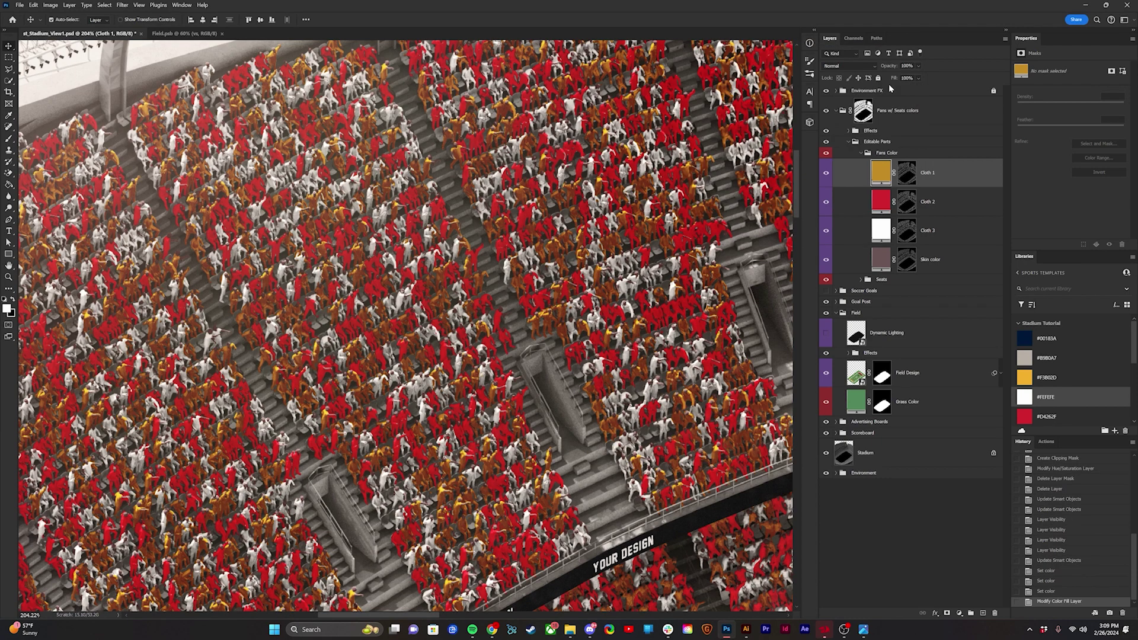
# Deepen the Cloth 2 red and dim the Cloth 3 white to light grey.
pyautogui.click(880, 196)
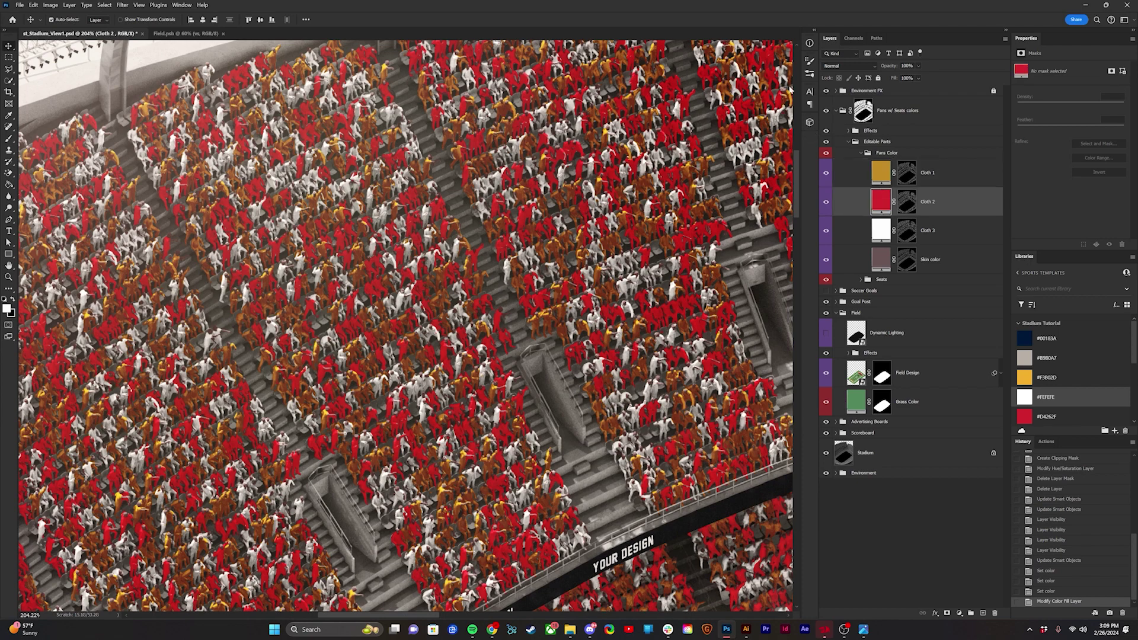
pyautogui.doubleClick(881, 202)
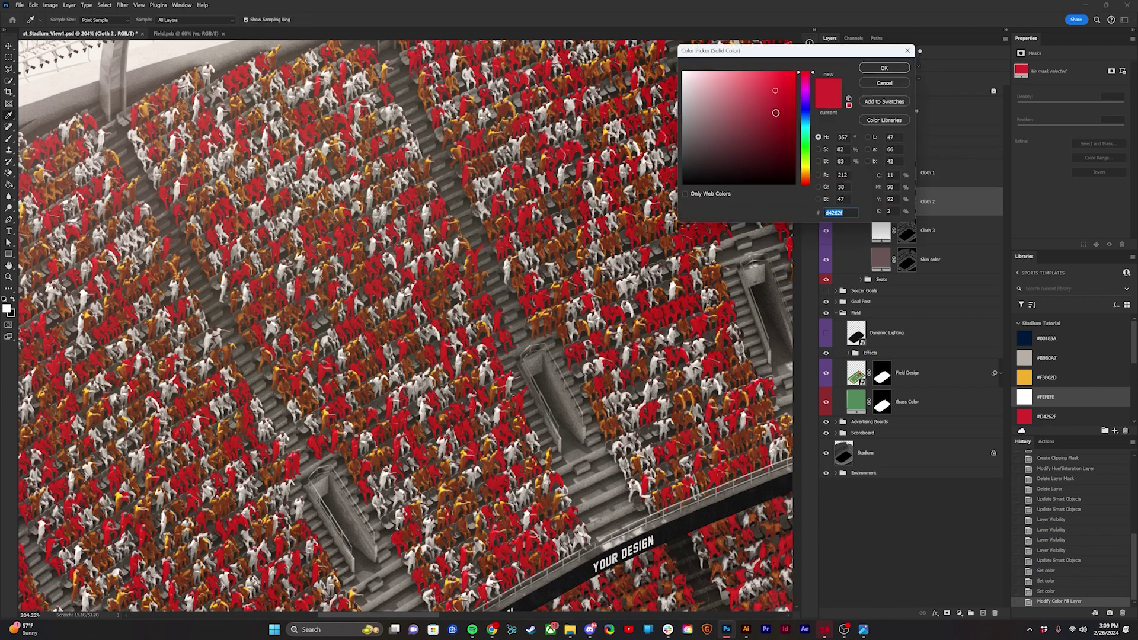
pyautogui.click(775, 113)
pyautogui.press('Return')
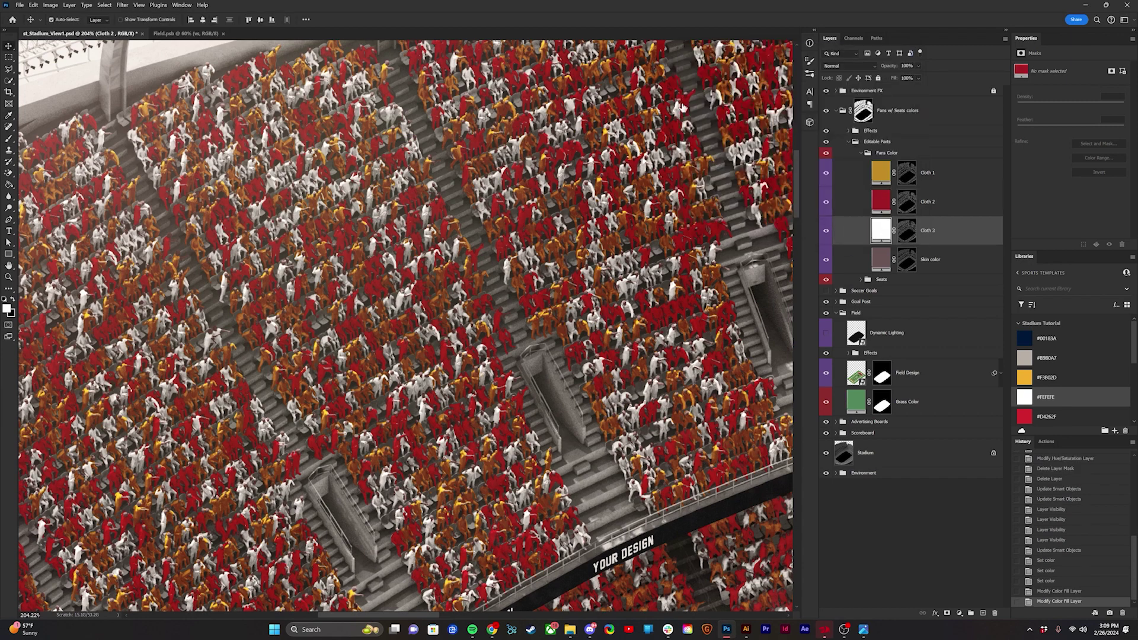
pyautogui.doubleClick(880, 230)
pyautogui.click(682, 87)
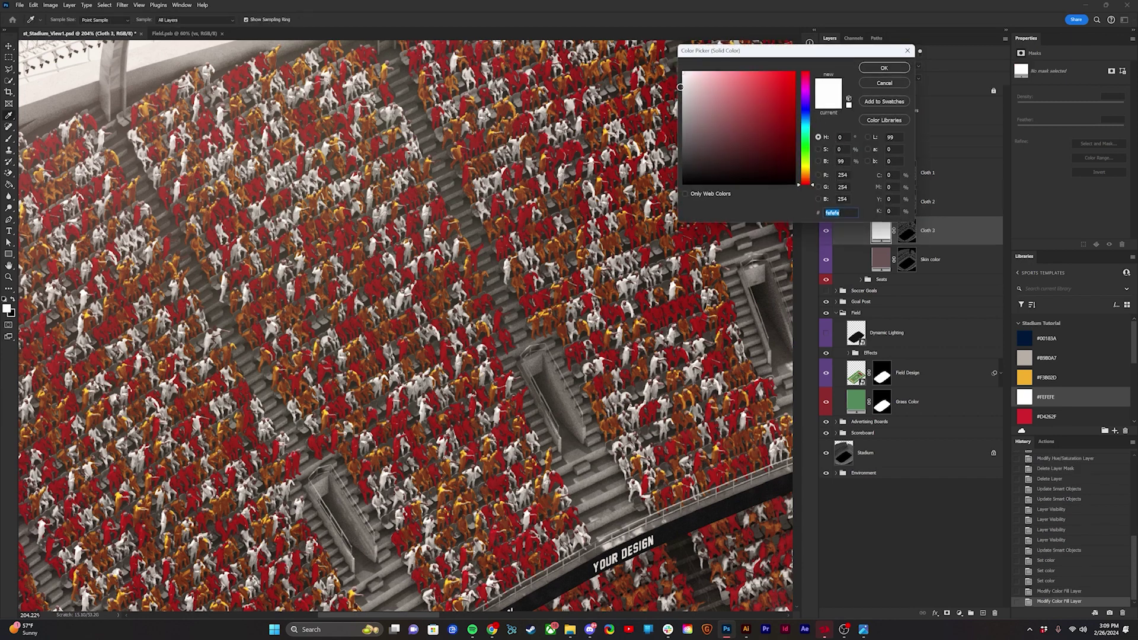
pyautogui.click(881, 69)
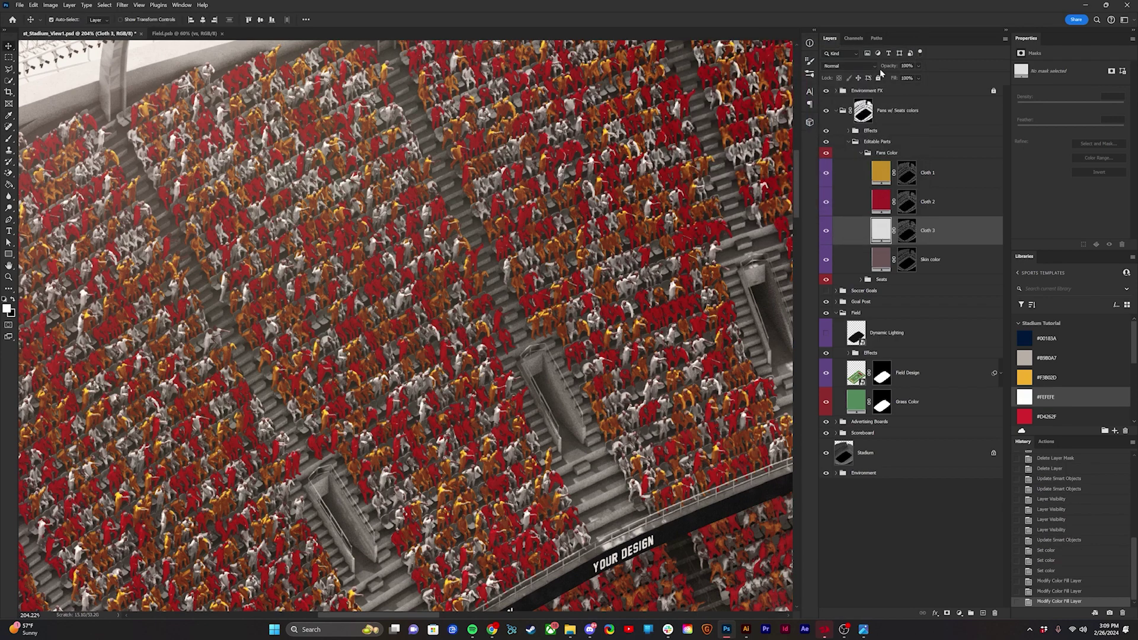
pyautogui.hotkey('ctrl', '0')
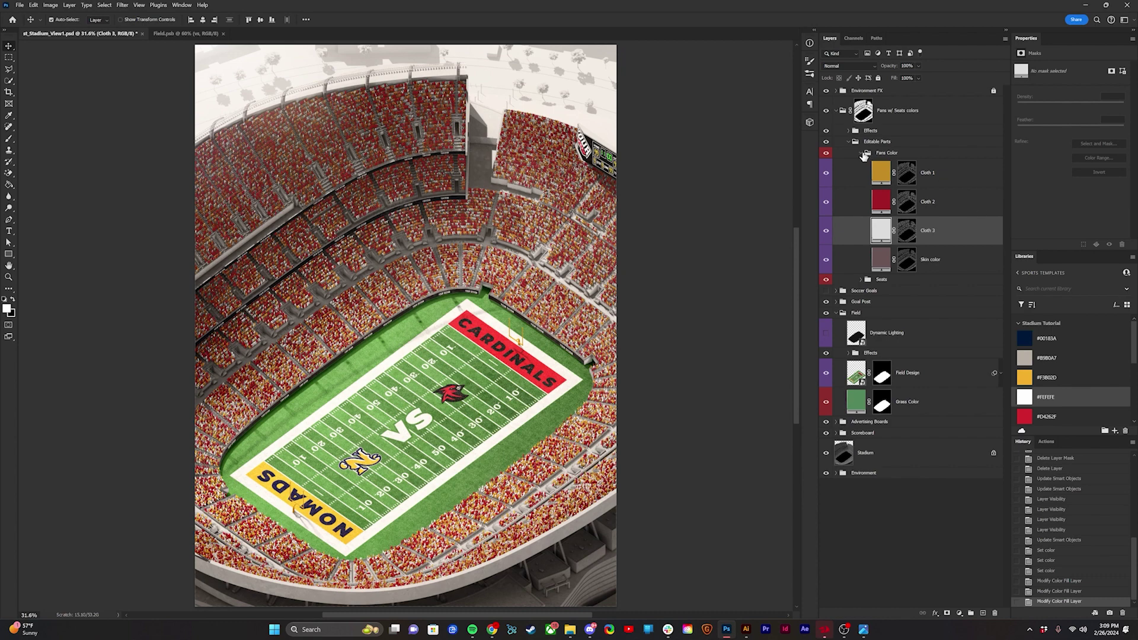
# Collapse Fans Color and expand Seats to show the four floor colour layers.
pyautogui.click(862, 153)
pyautogui.scroll(8, 368, 151)
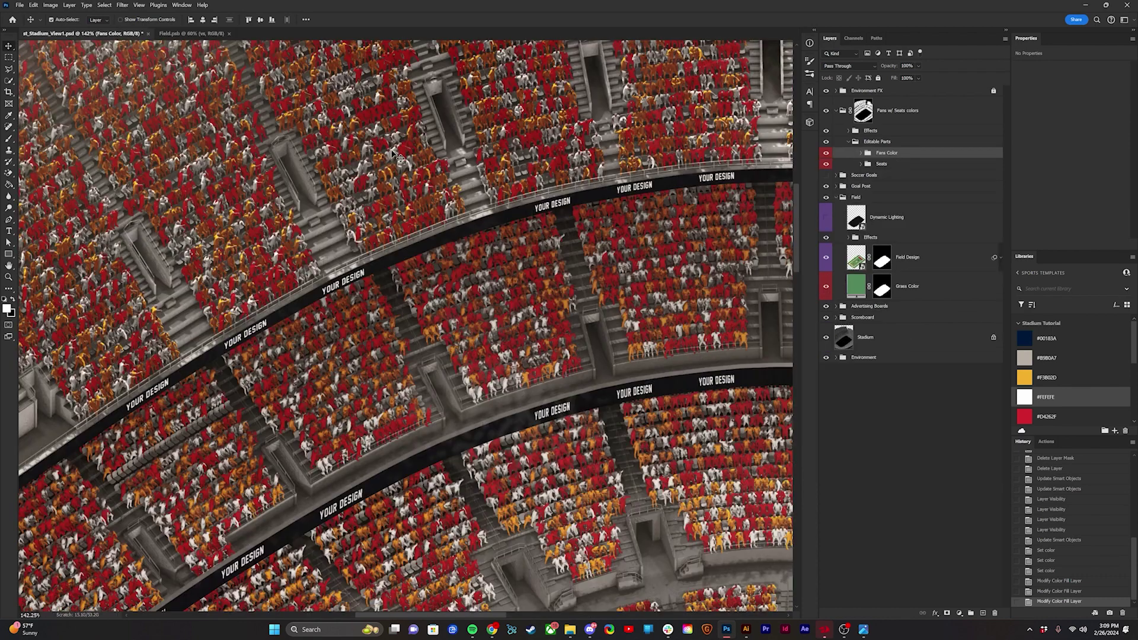
pyautogui.scroll(2, 394, 152)
pyautogui.click(862, 165)
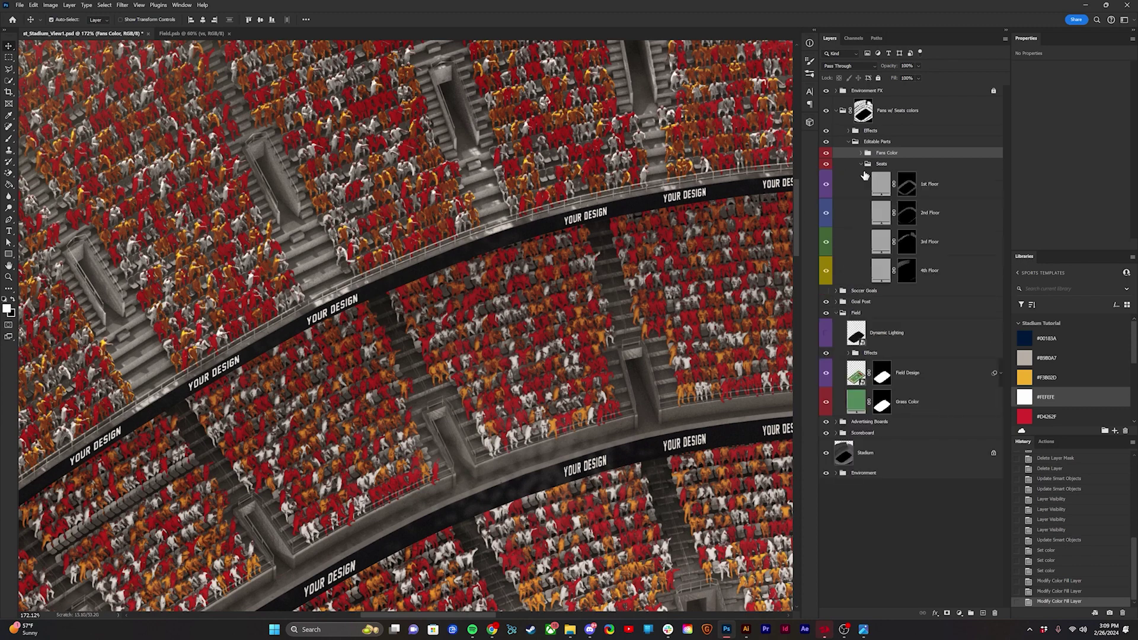
pyautogui.click(972, 185)
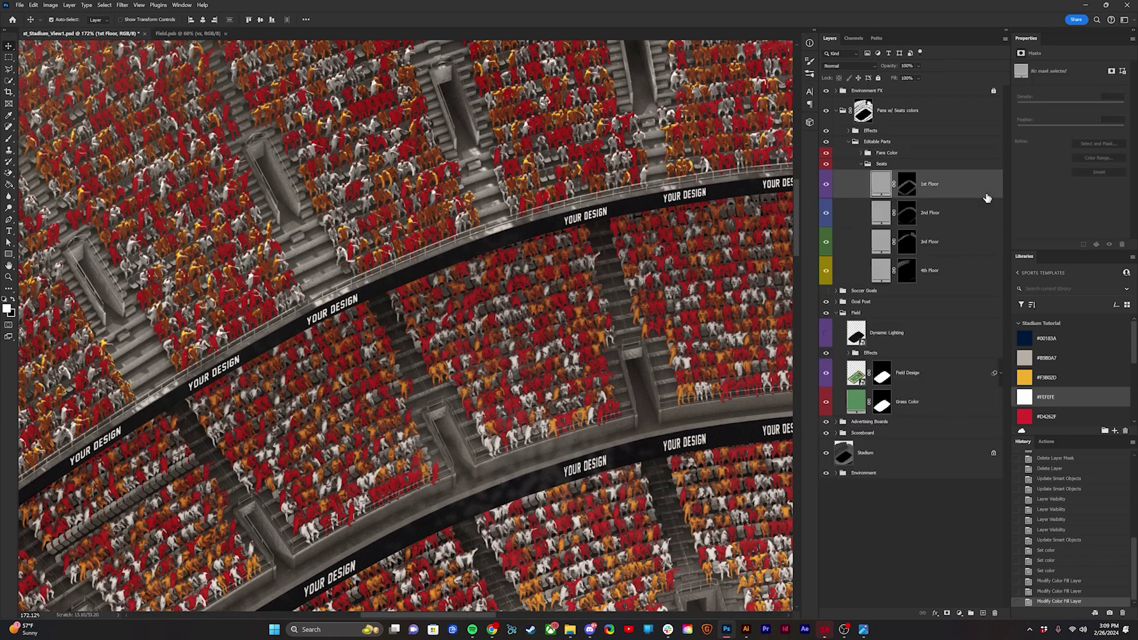
pyautogui.keyDown('shift'); pyautogui.click(954, 274); pyautogui.keyUp('shift')
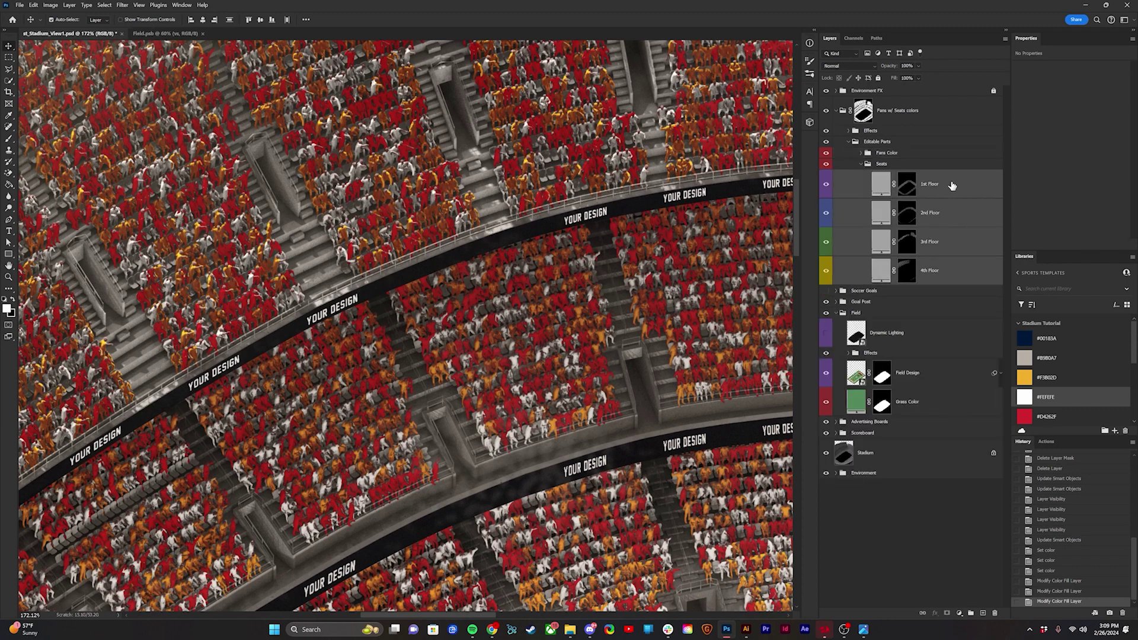
pyautogui.click(953, 185)
pyautogui.scroll(-10, 598, 290)
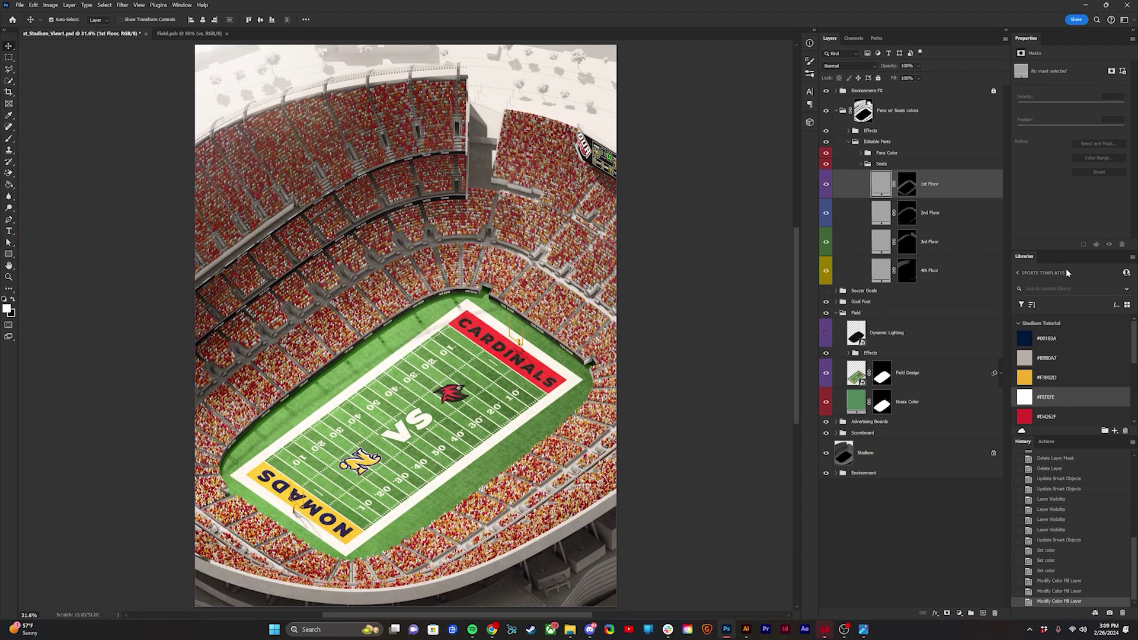
# Try yellow and red on the 1st–4th Floor seats, then undo back to grey.
pyautogui.click(1039, 378)
pyautogui.click(934, 217)
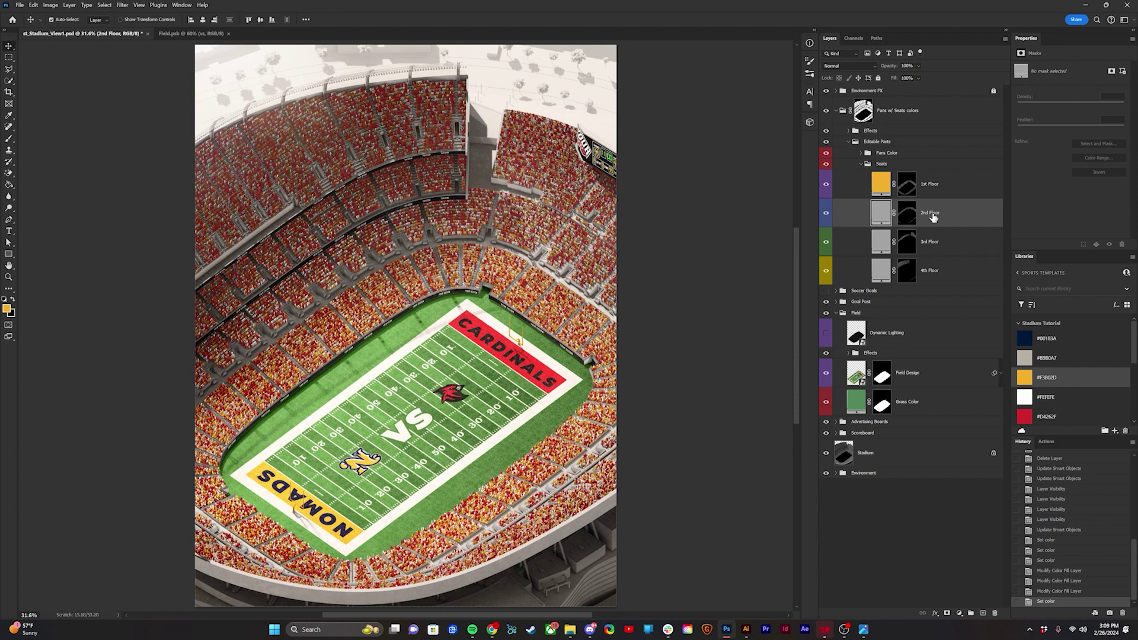
pyautogui.click(1038, 417)
pyautogui.click(948, 241)
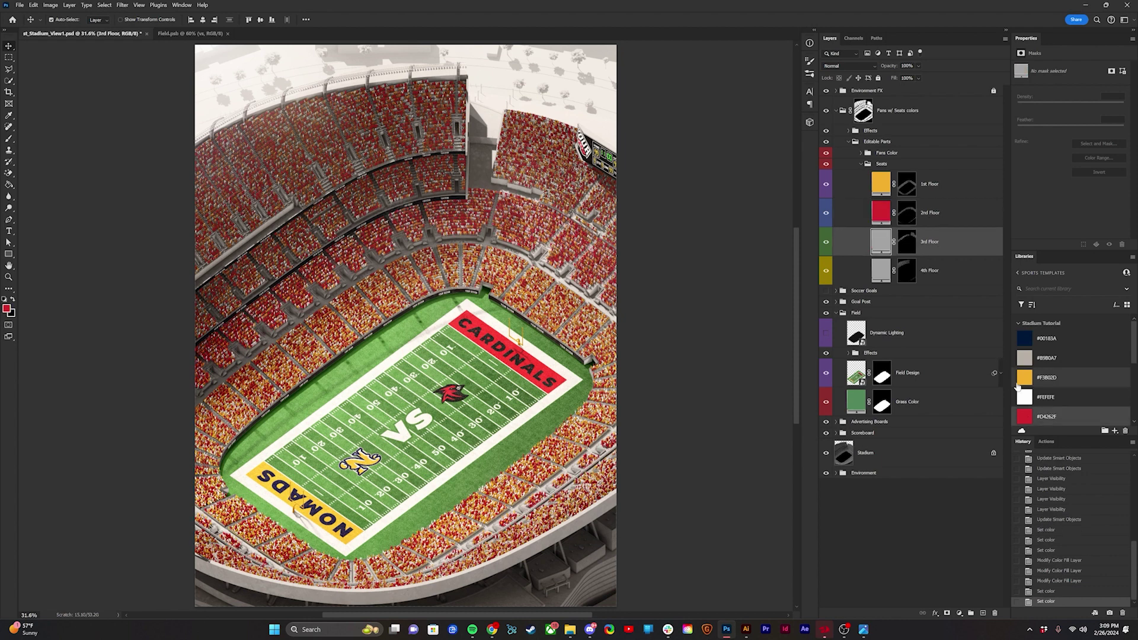
pyautogui.click(1038, 398)
pyautogui.click(1038, 378)
pyautogui.click(949, 270)
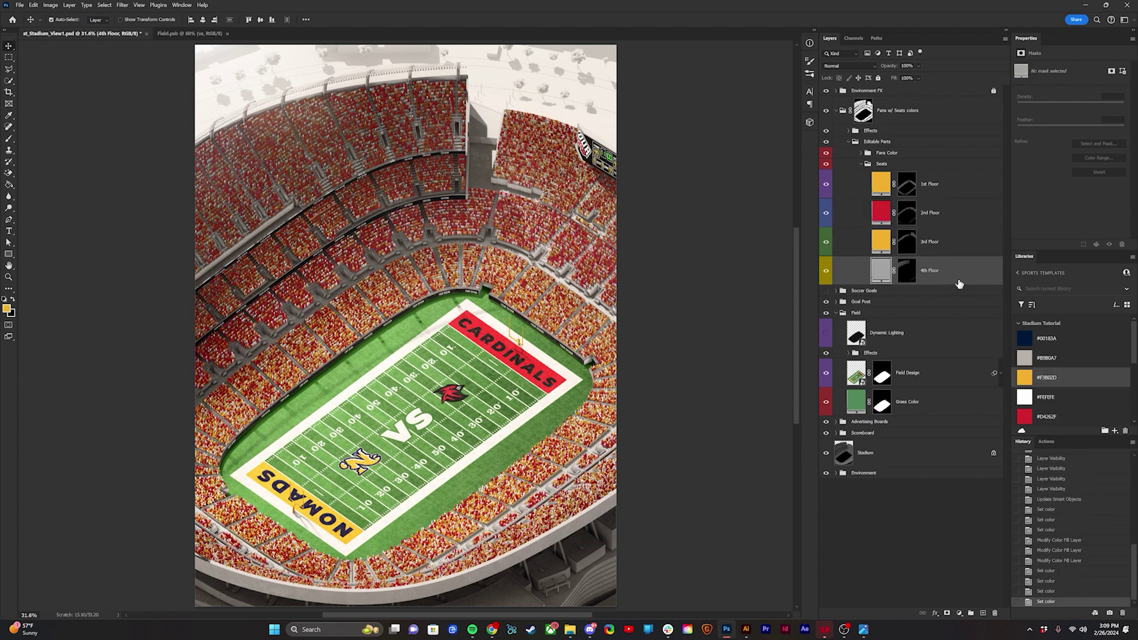
pyautogui.click(1038, 416)
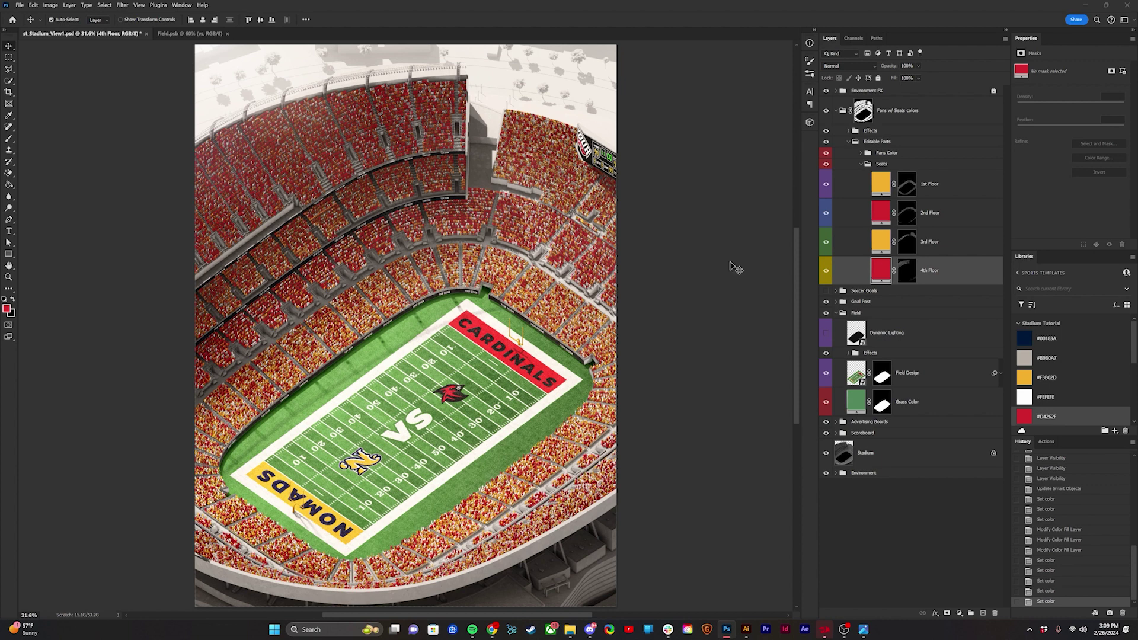
pyautogui.hotkey('ctrl', 'z')
pyautogui.hotkey('ctrl', 'z')
pyautogui.hotkey('ctrl', 'z')
pyautogui.hotkey('ctrl', 'z')
pyautogui.hotkey('ctrl', 'z')
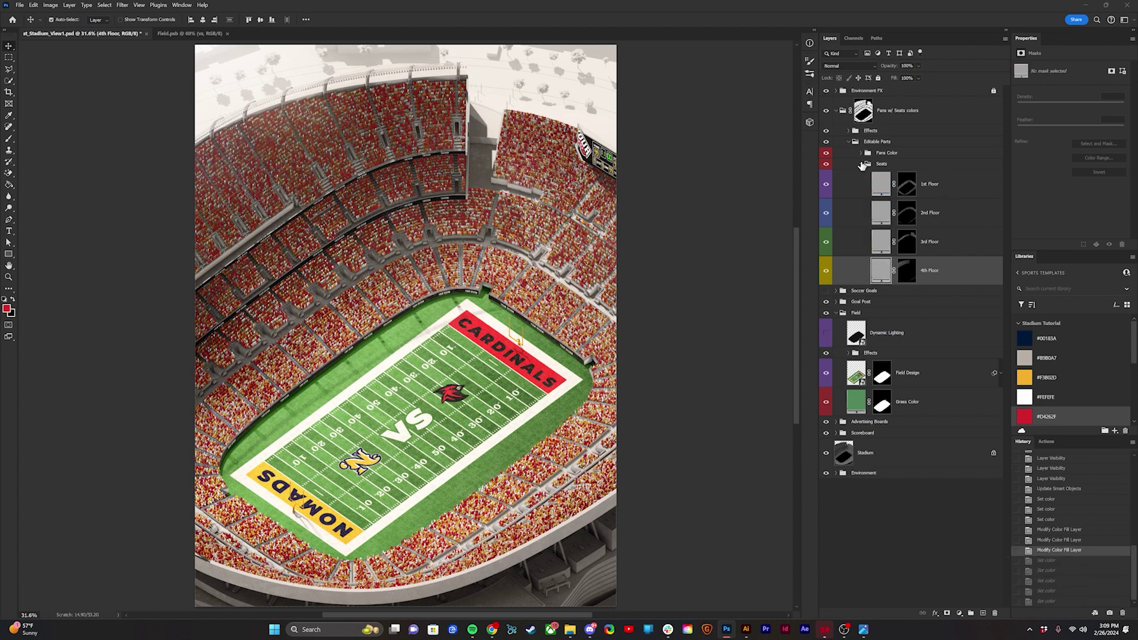
# Open the ad board smart object from the Advertising Boards group.
pyautogui.click(863, 110)
pyautogui.click(836, 111)
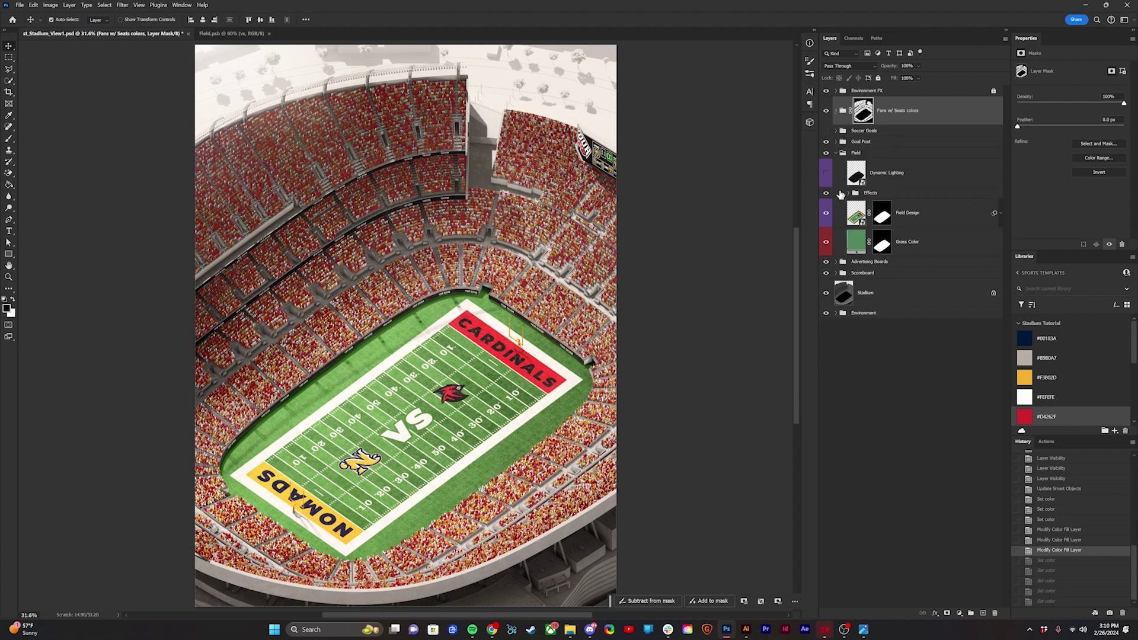
pyautogui.click(836, 262)
pyautogui.scroll(10, 364, 190)
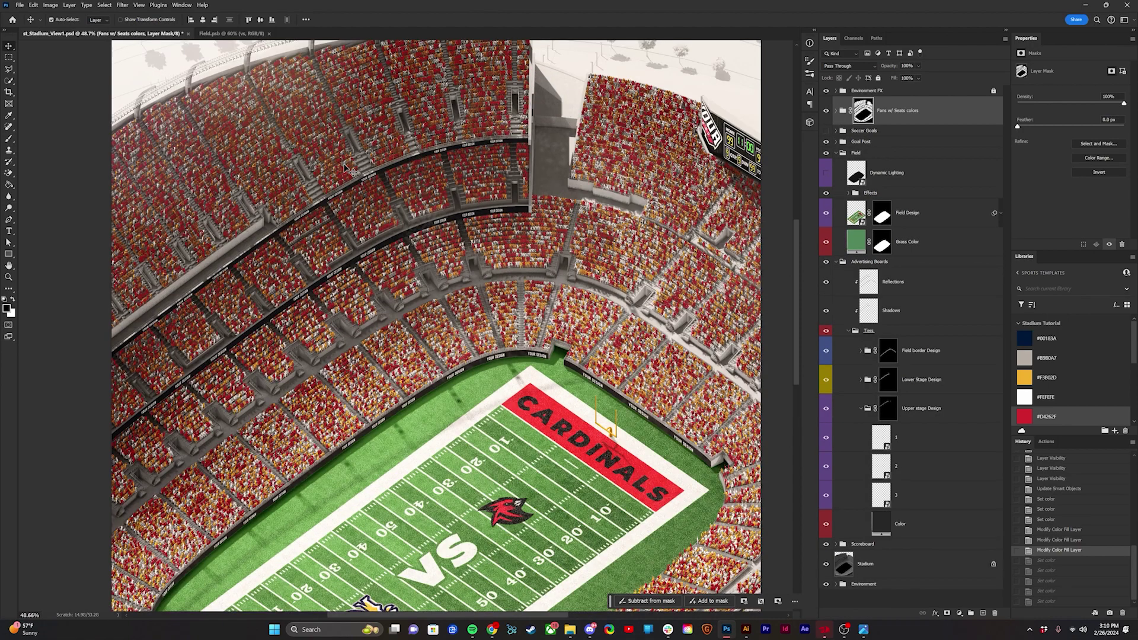
pyautogui.hscroll(2, 567, 324)
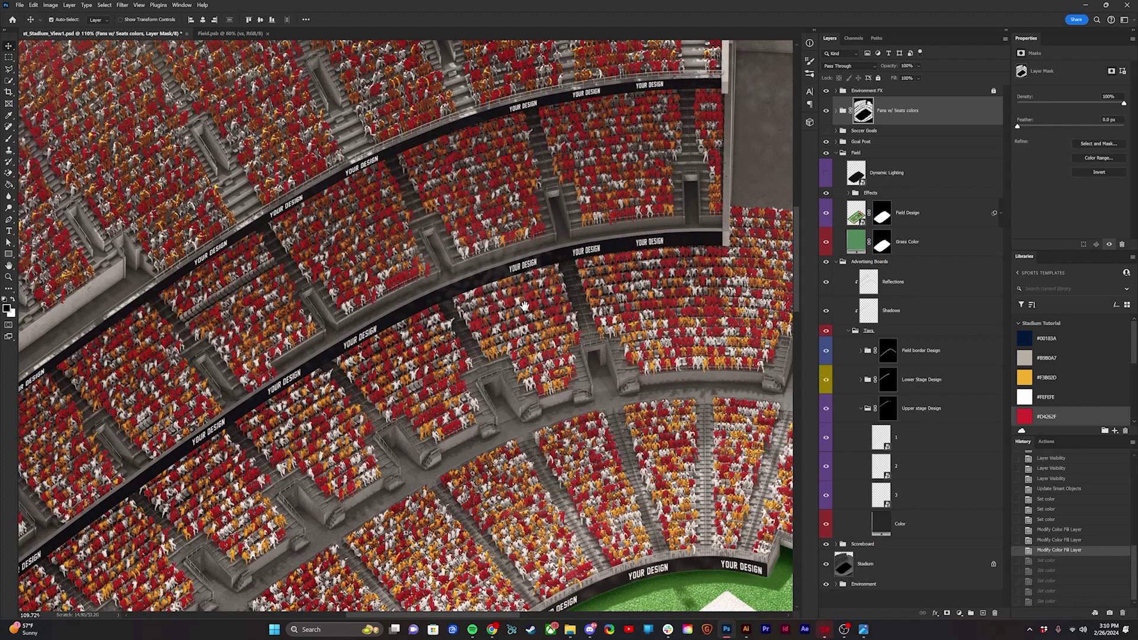
pyautogui.doubleClick(883, 442)
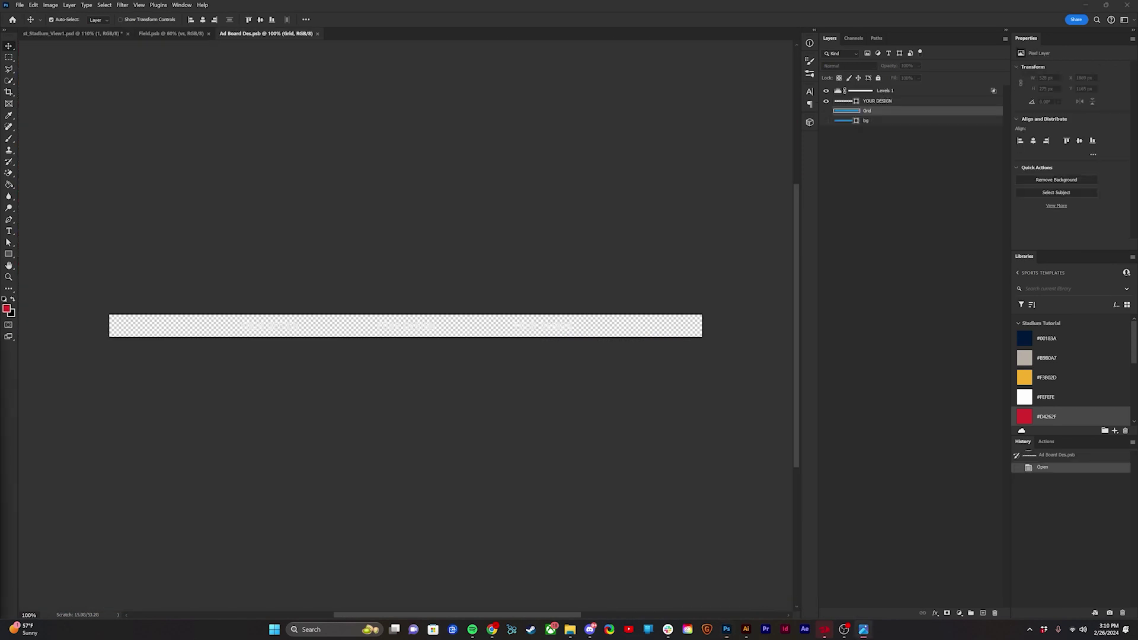
# Set the bg fill to #000000 and delete the YOUR DESIGN text layer.
pyautogui.click(892, 122)
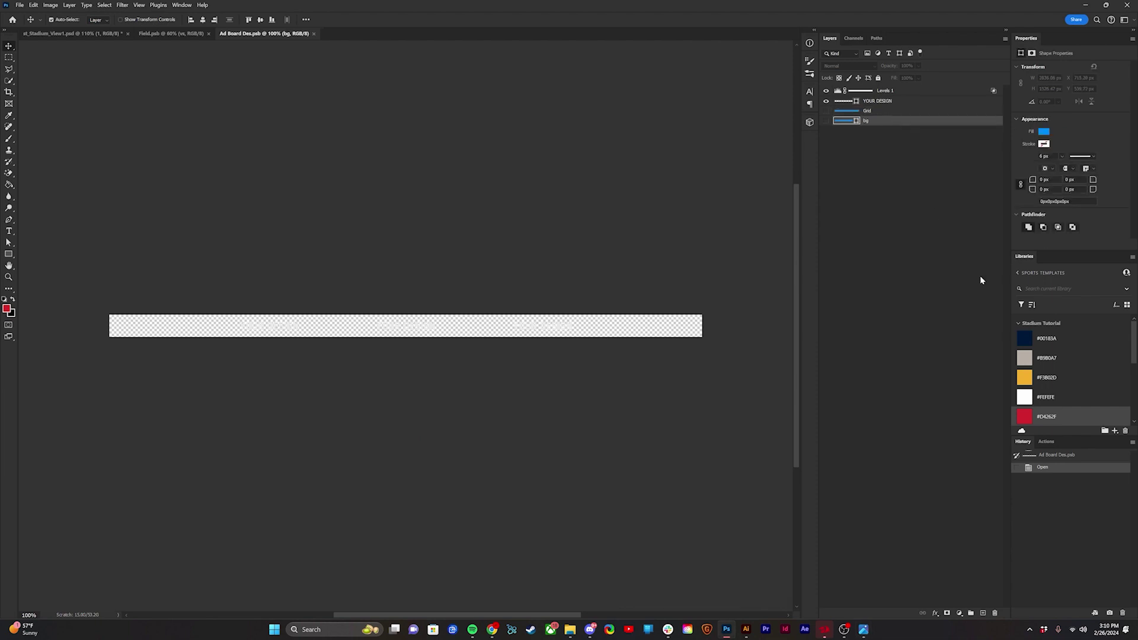
pyautogui.doubleClick(851, 122)
pyautogui.click(829, 223)
pyautogui.write('000000')
pyautogui.press('Return')
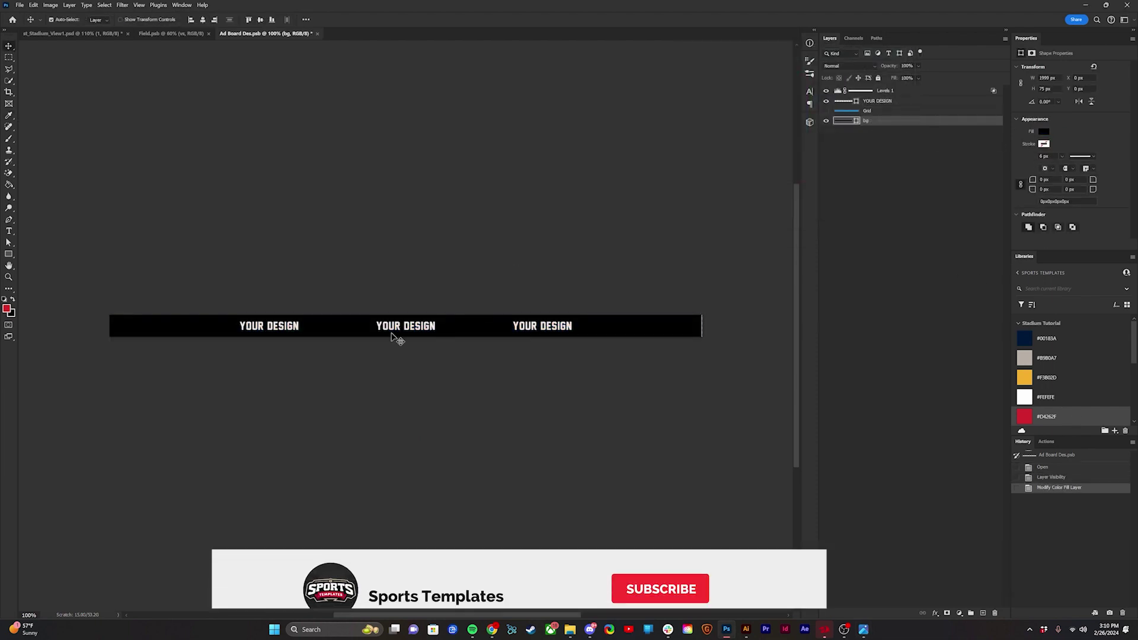
pyautogui.click(522, 332)
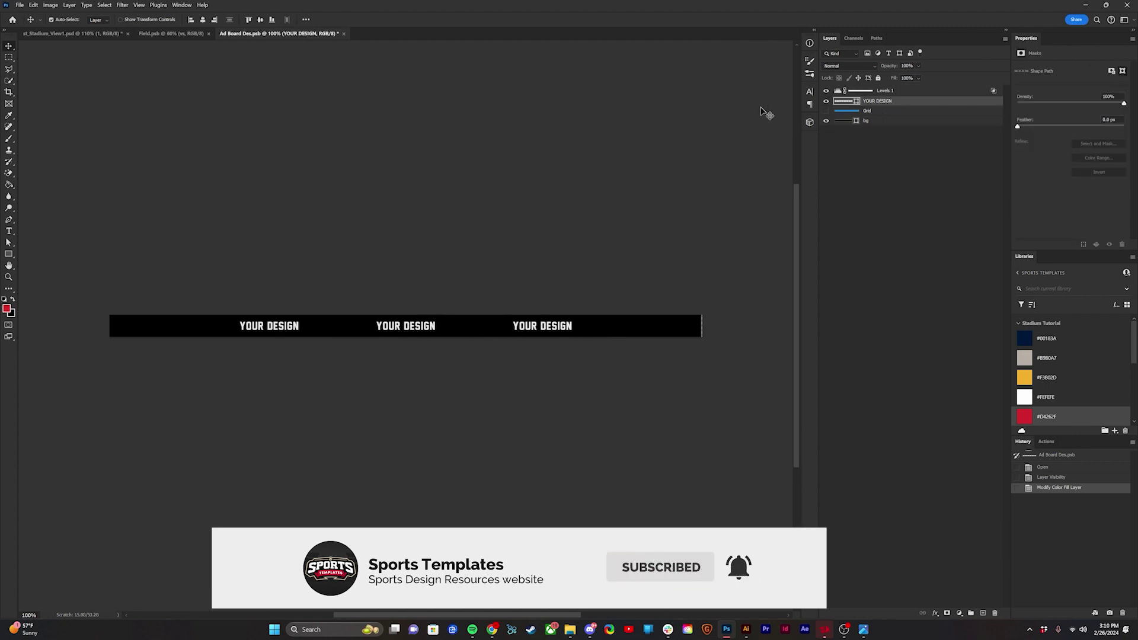
pyautogui.press('Delete')
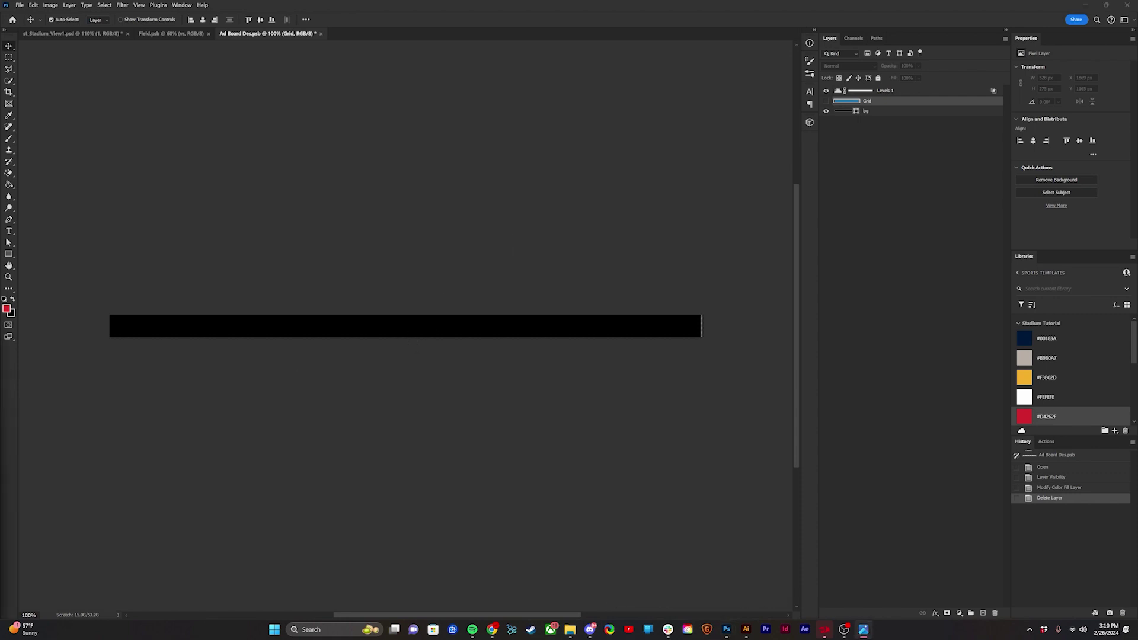
# Add a text layer centred on the black bar, coloured white (#FEFEFE) in ExtraBold weight.
pyautogui.press('t')
pyautogui.click(262, 325)
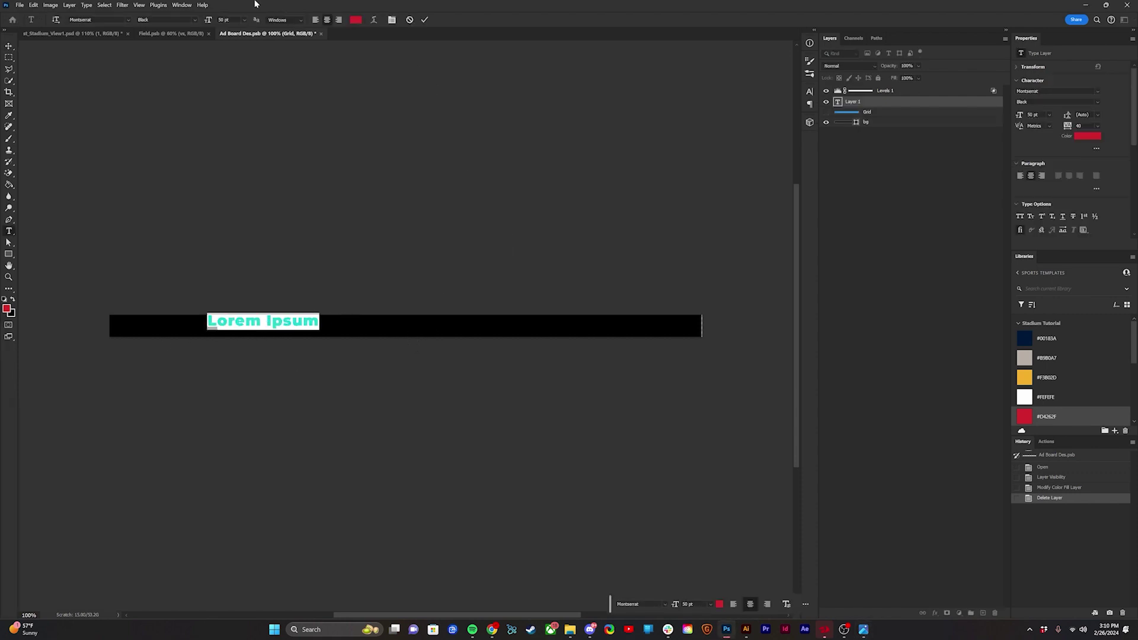
pyautogui.click(423, 21)
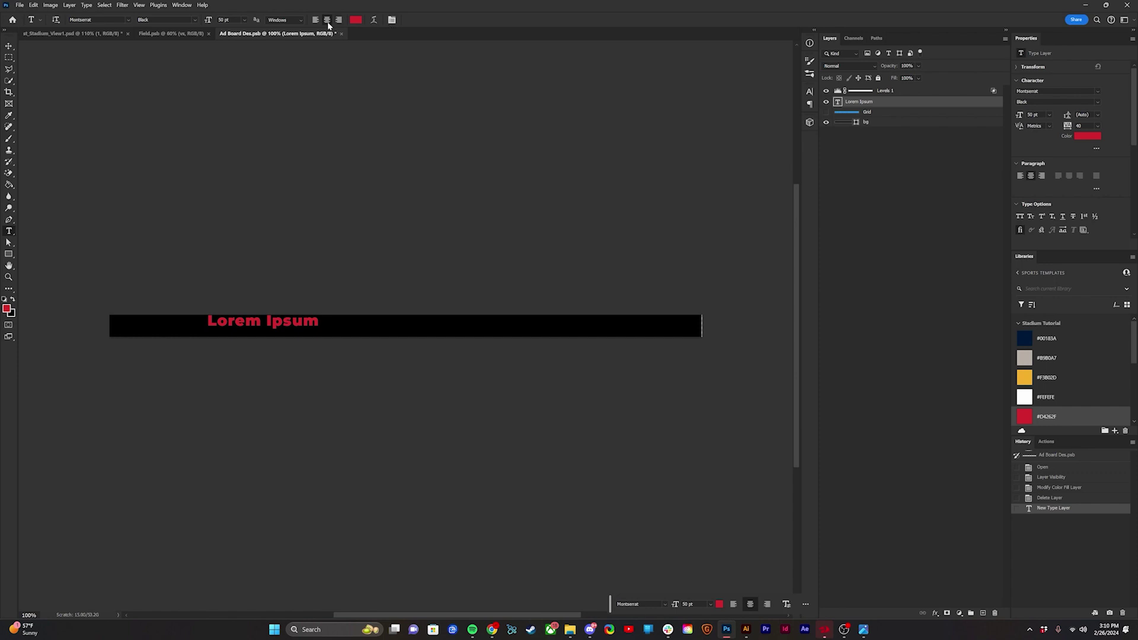
pyautogui.press('v')
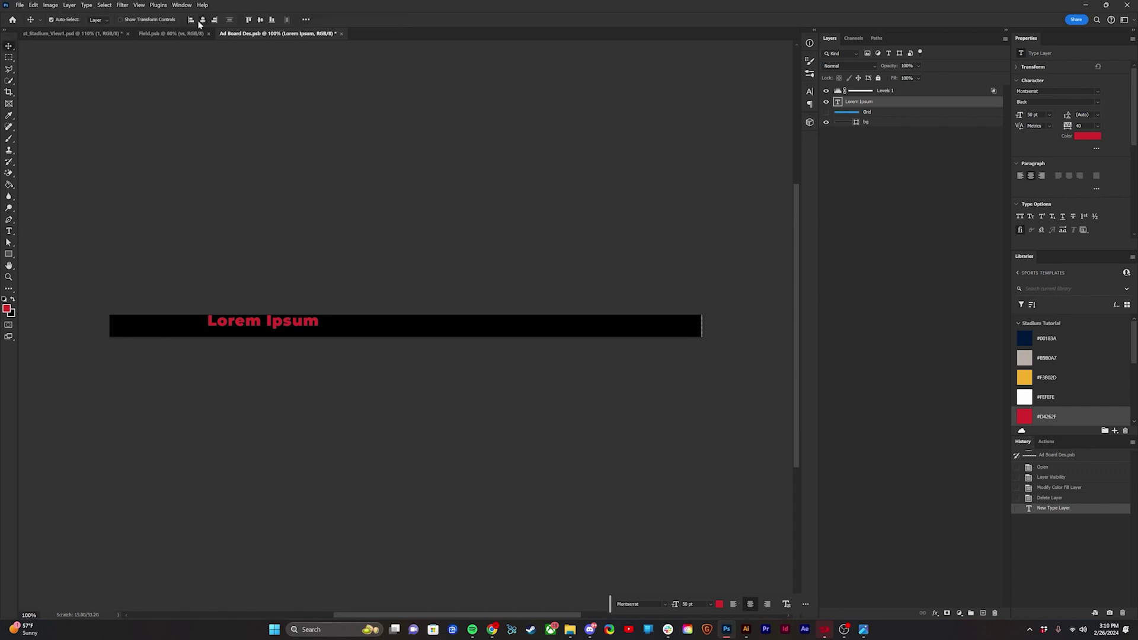
pyautogui.click(202, 20)
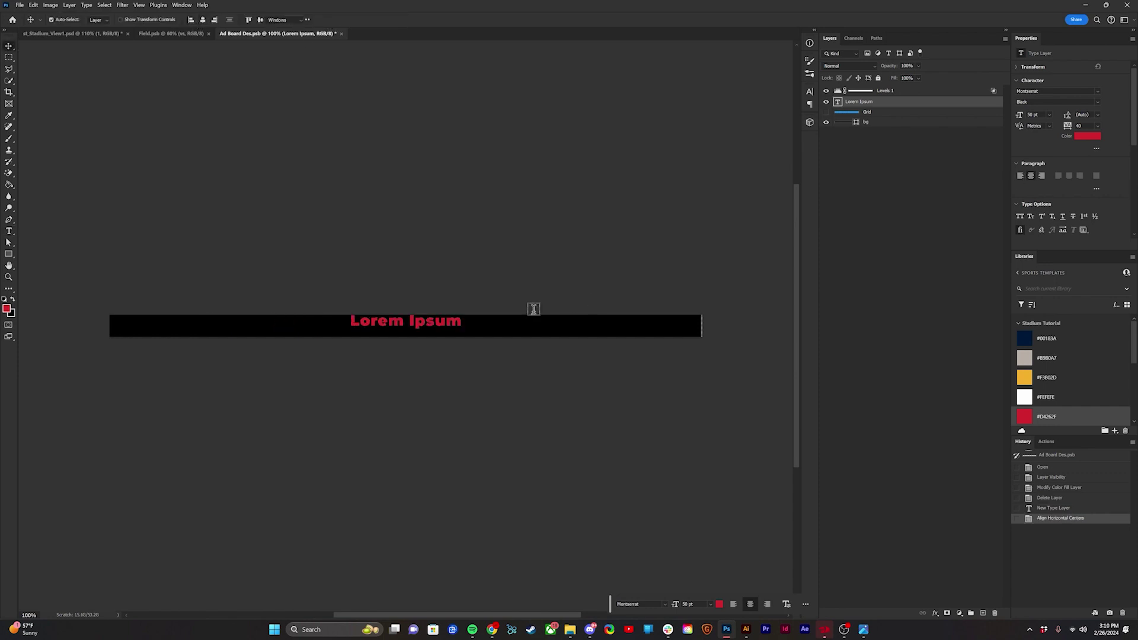
pyautogui.click(260, 20)
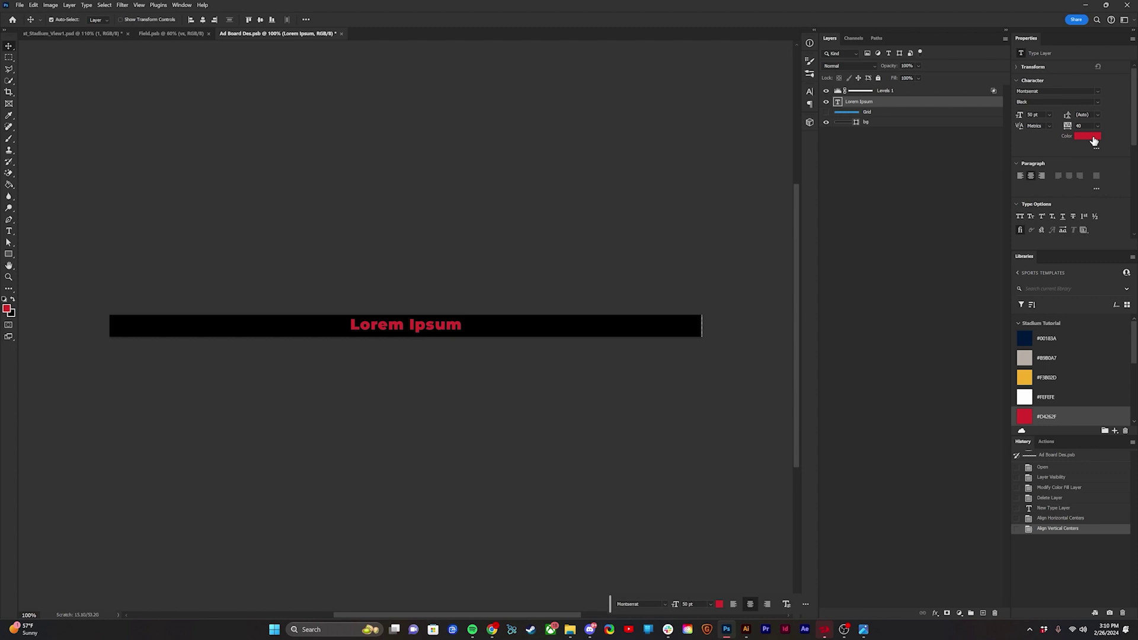
pyautogui.click(1043, 397)
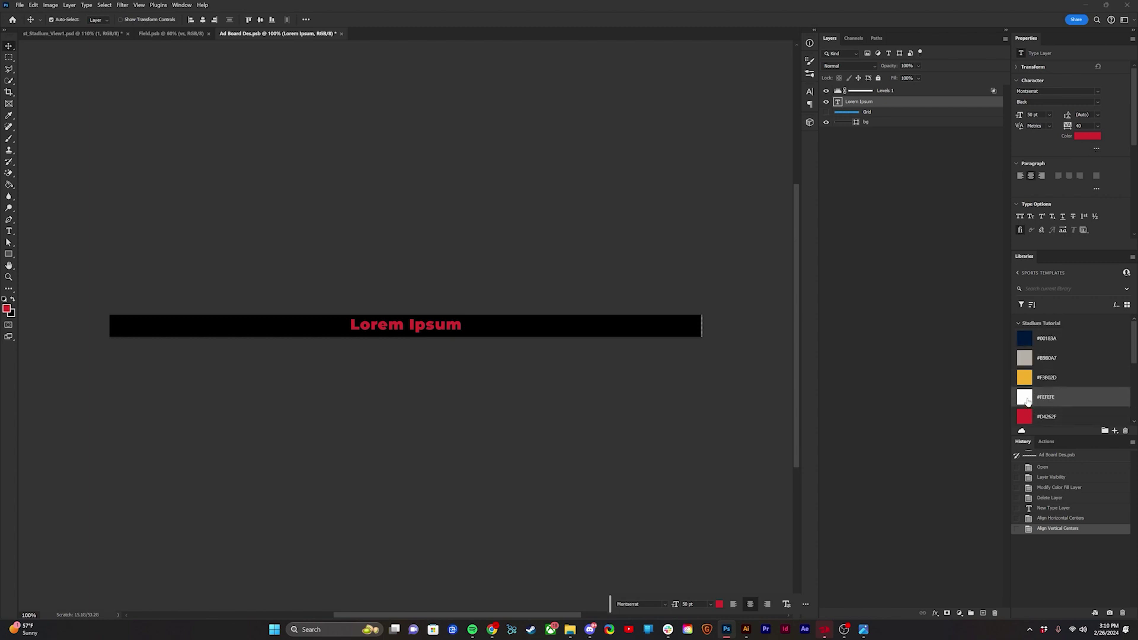
pyautogui.click(1099, 103)
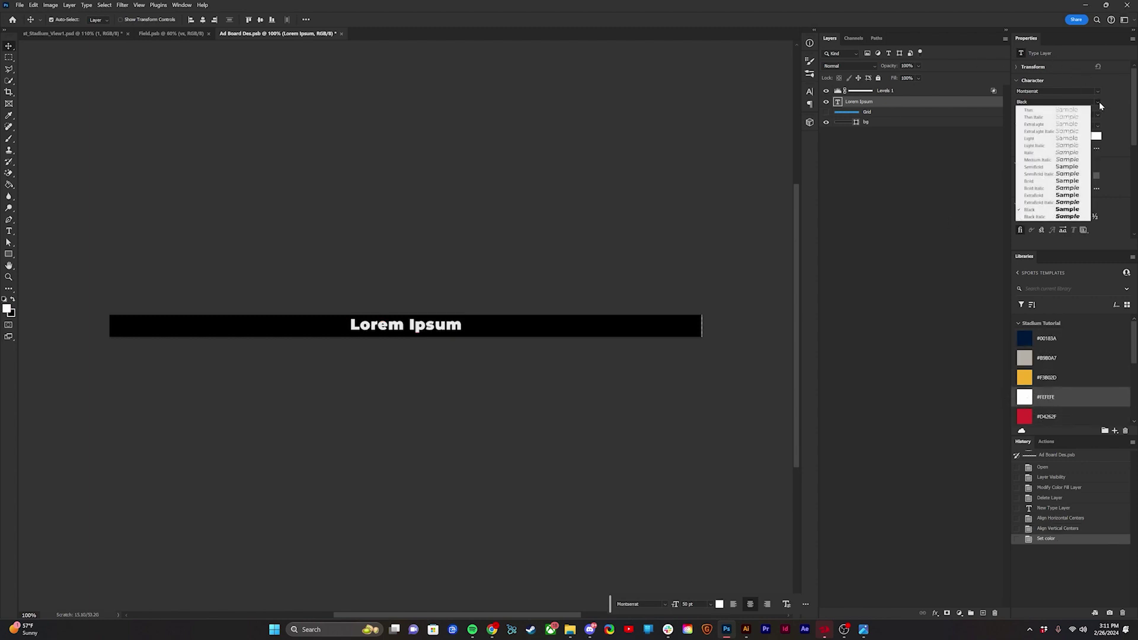
pyautogui.click(1049, 195)
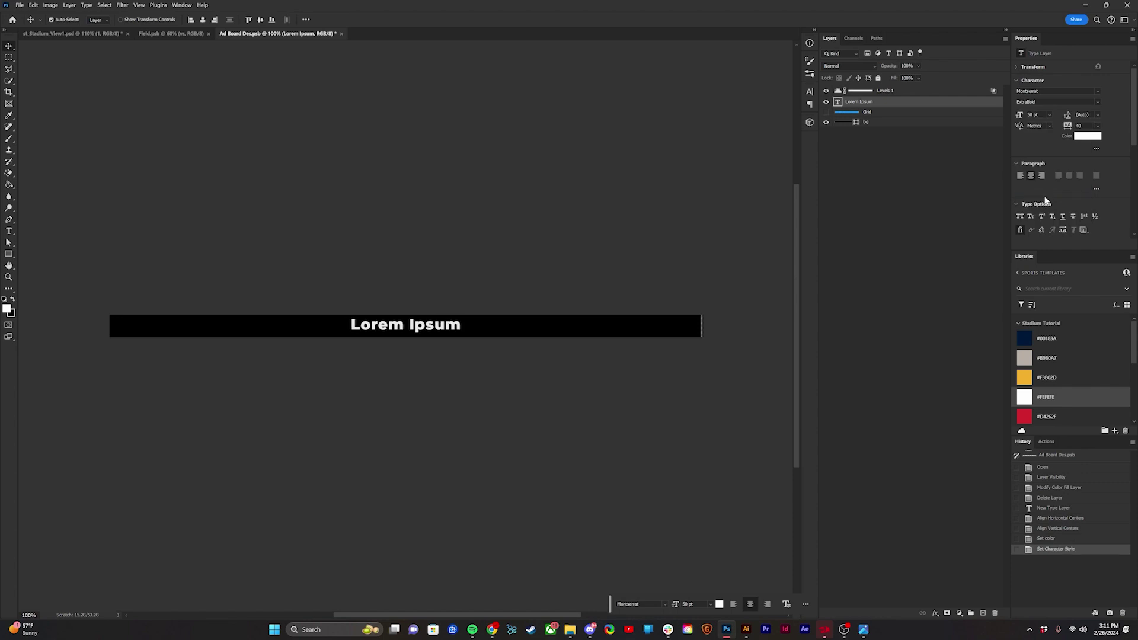
# Make the text read 'TODAY NOMADS VS CARDINALS / FINAL MATCH //' in all caps.
pyautogui.doubleClick(323, 327)
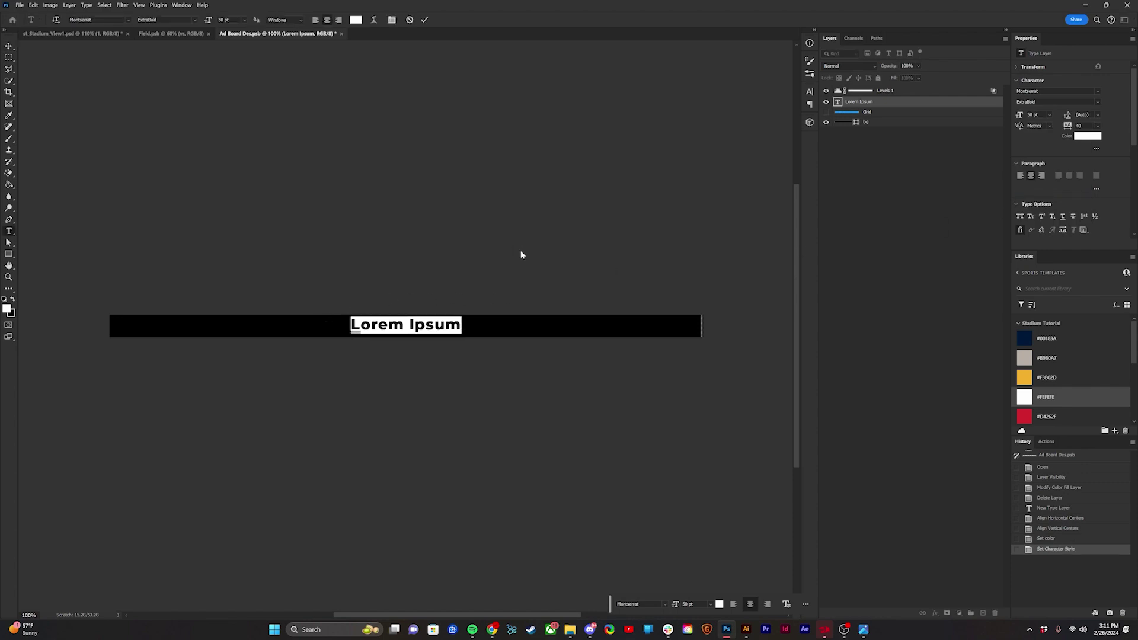
pyautogui.write('today')
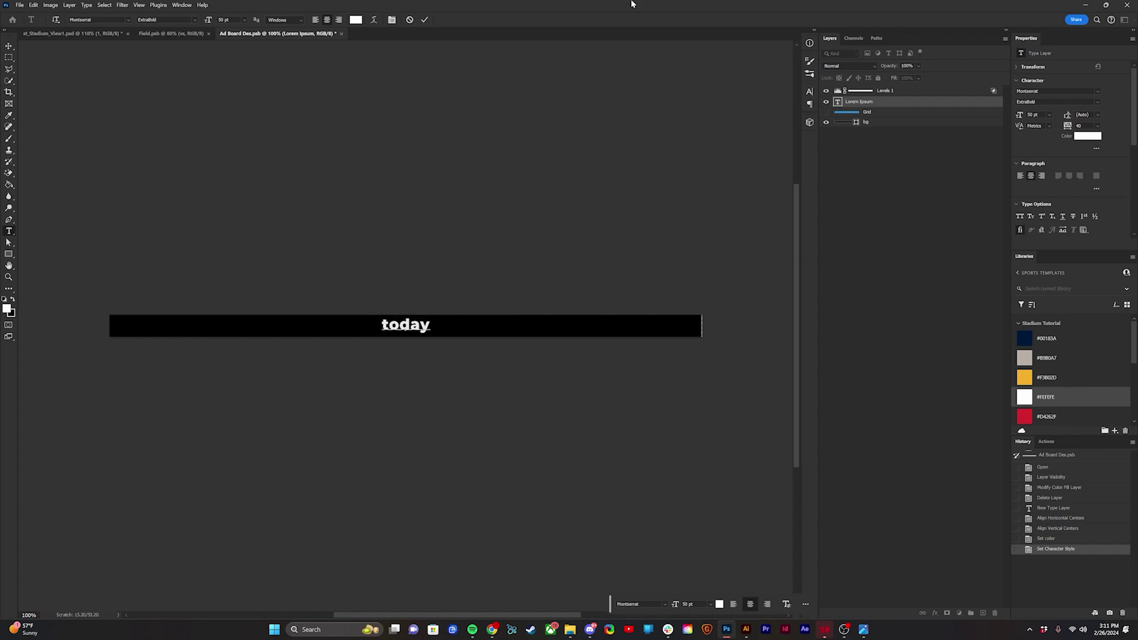
pyautogui.click(424, 20)
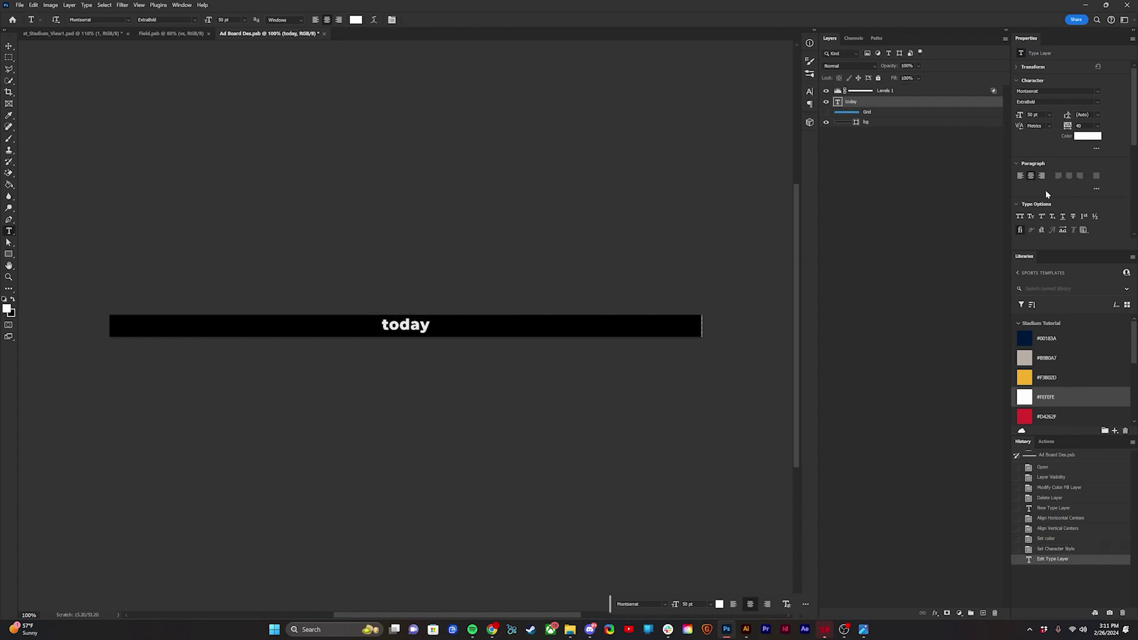
pyautogui.hotkey('ctrl', 'shift', 'k')
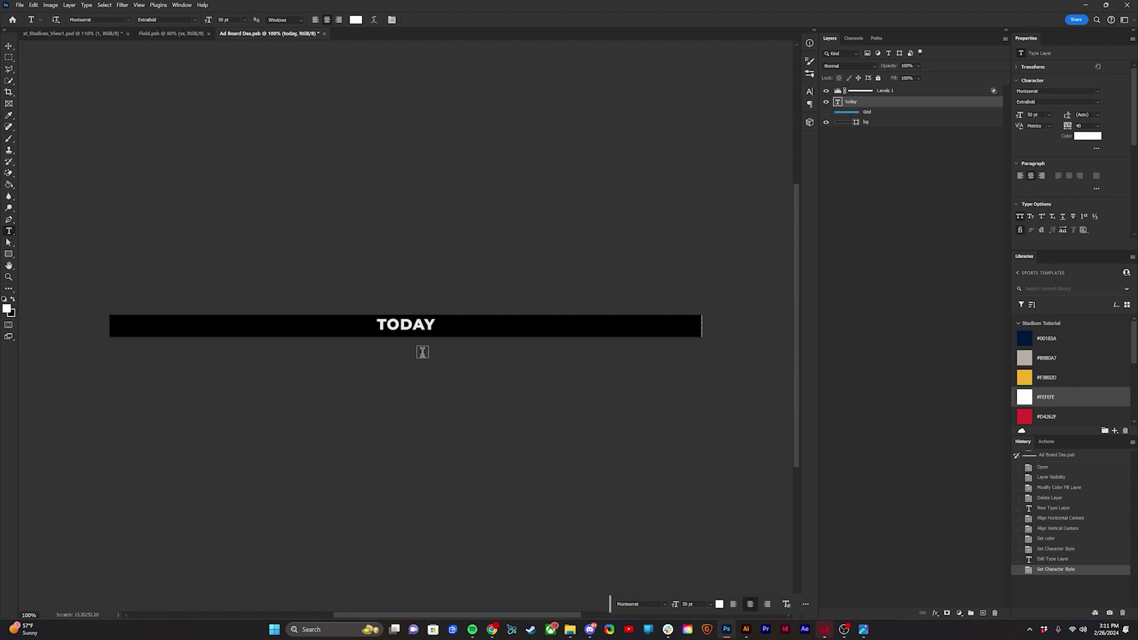
pyautogui.click(427, 327)
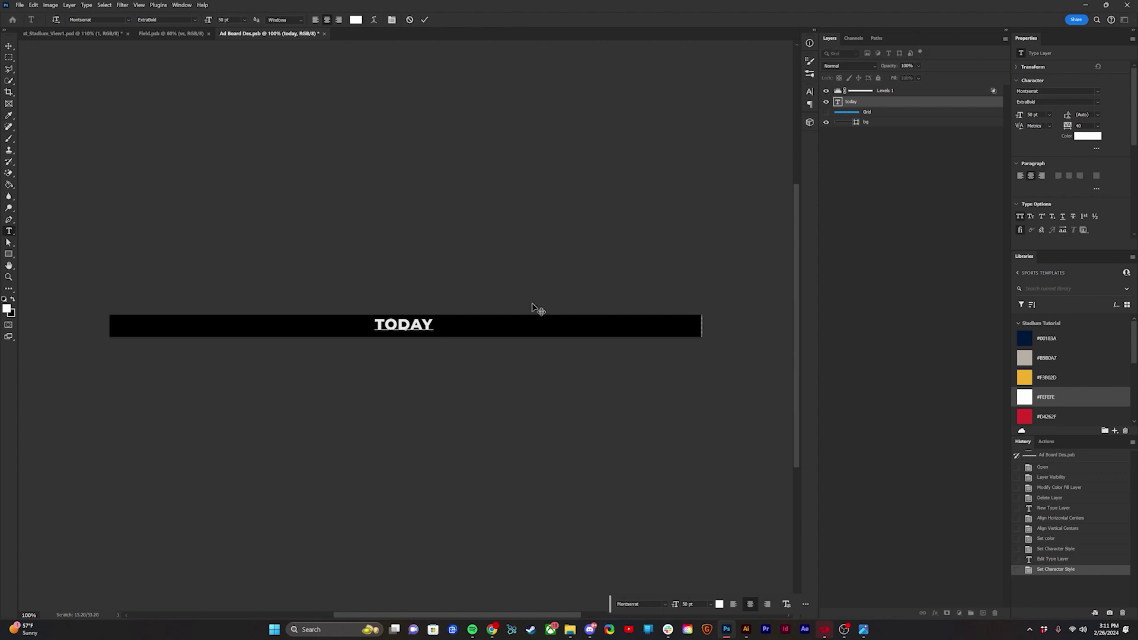
pyautogui.write('NOMA')
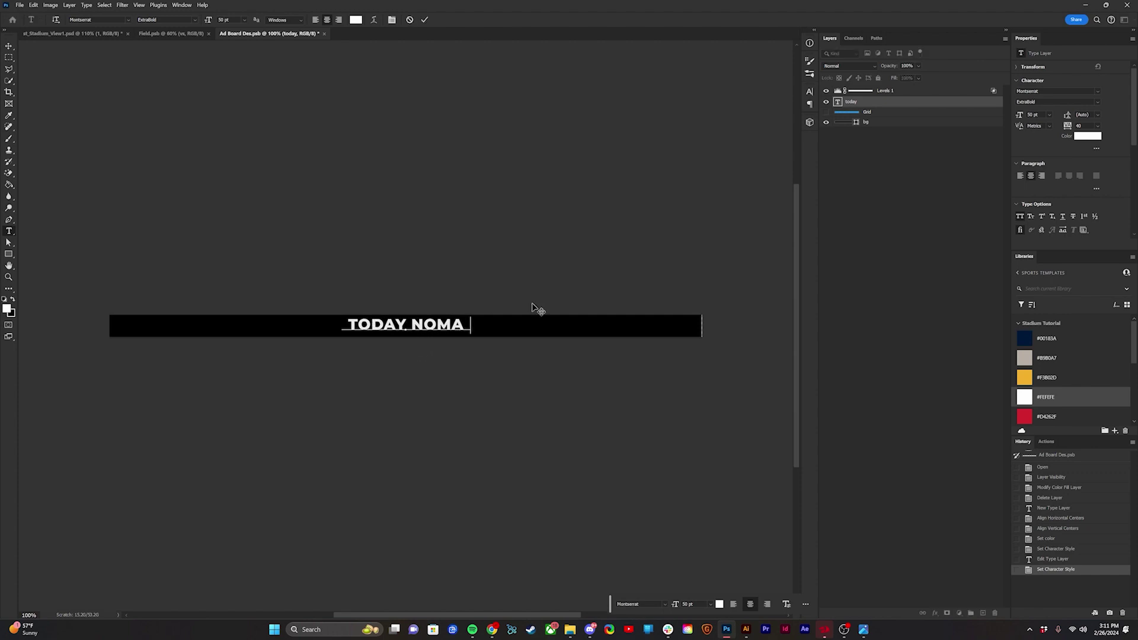
pyautogui.write('DS VS CARD')
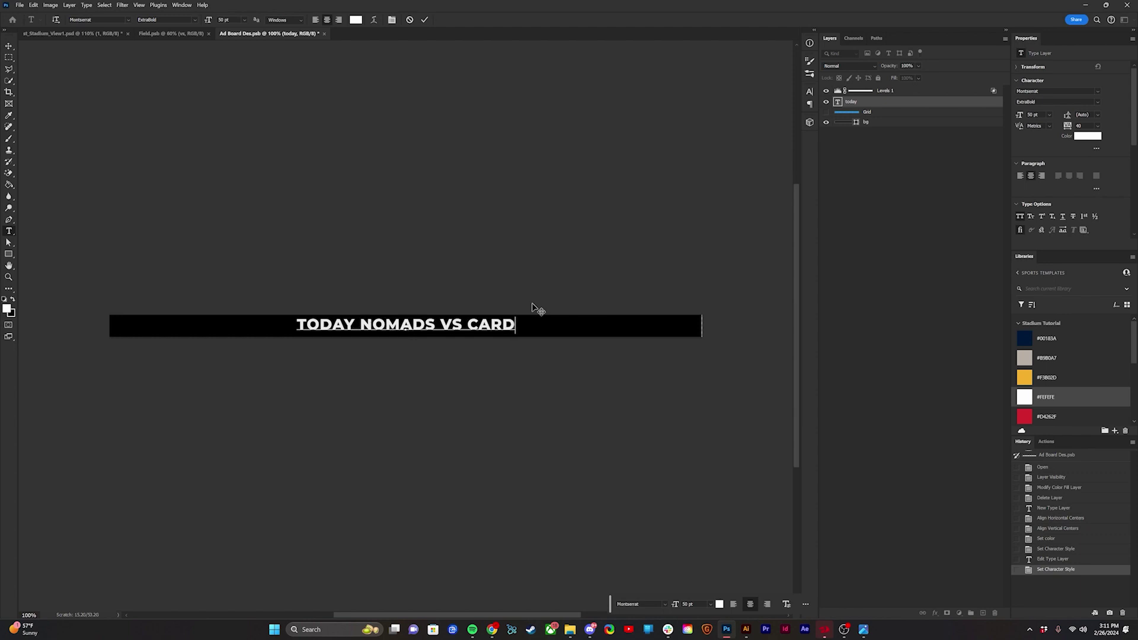
pyautogui.write('INALS')
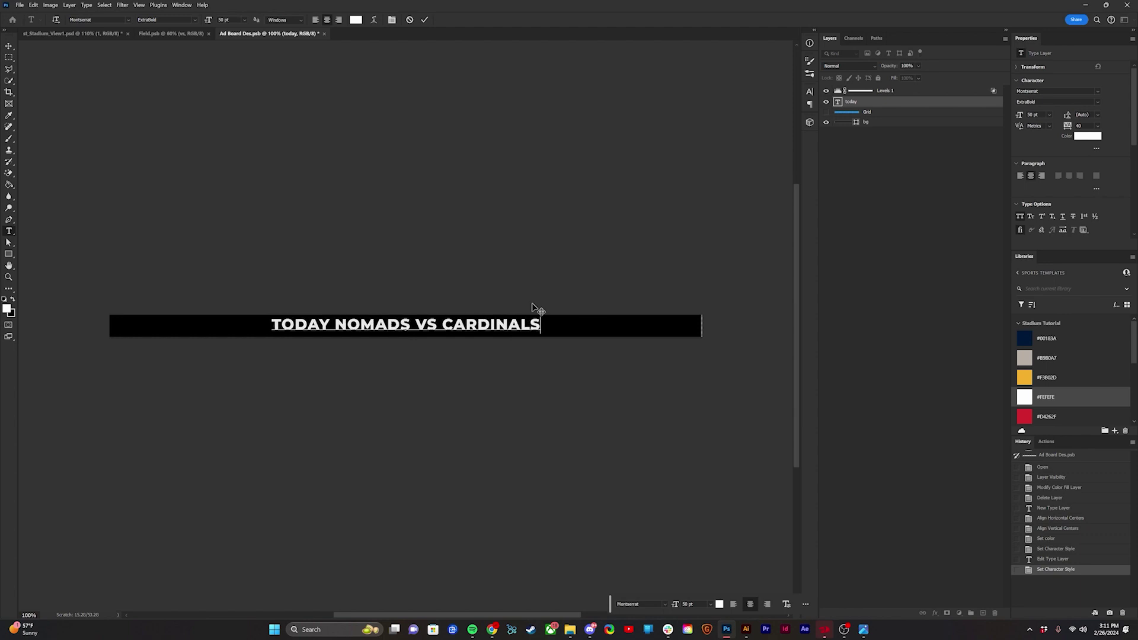
pyautogui.write(' /')
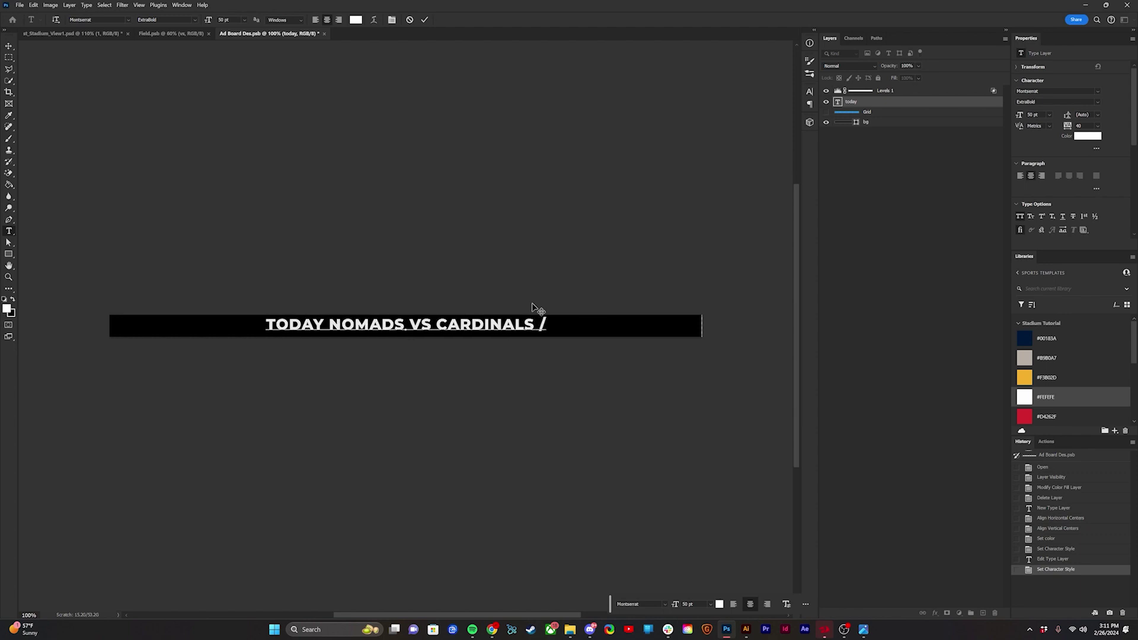
pyautogui.write(' FINAL MATHC')
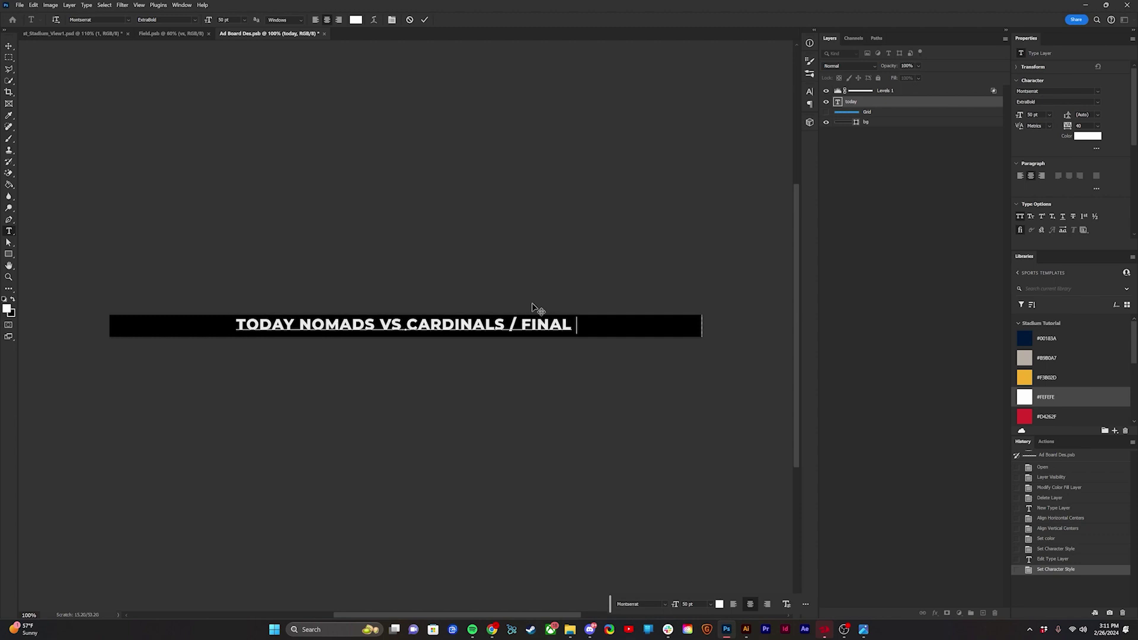
pyautogui.press('BackSpace')
pyautogui.press('BackSpace')
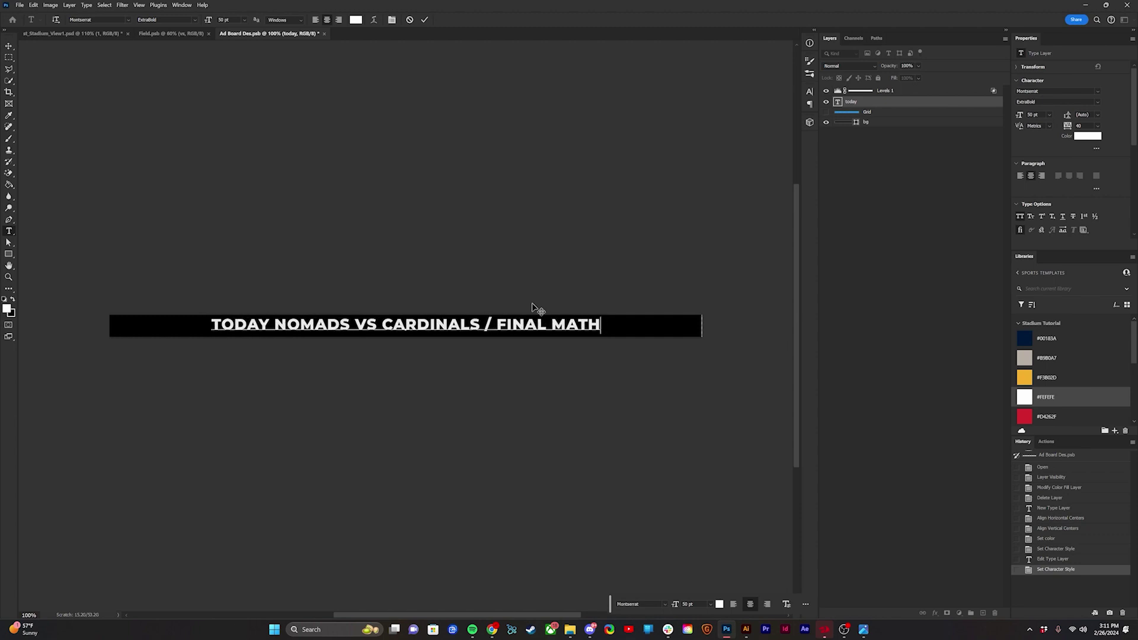
pyautogui.write('CH ')
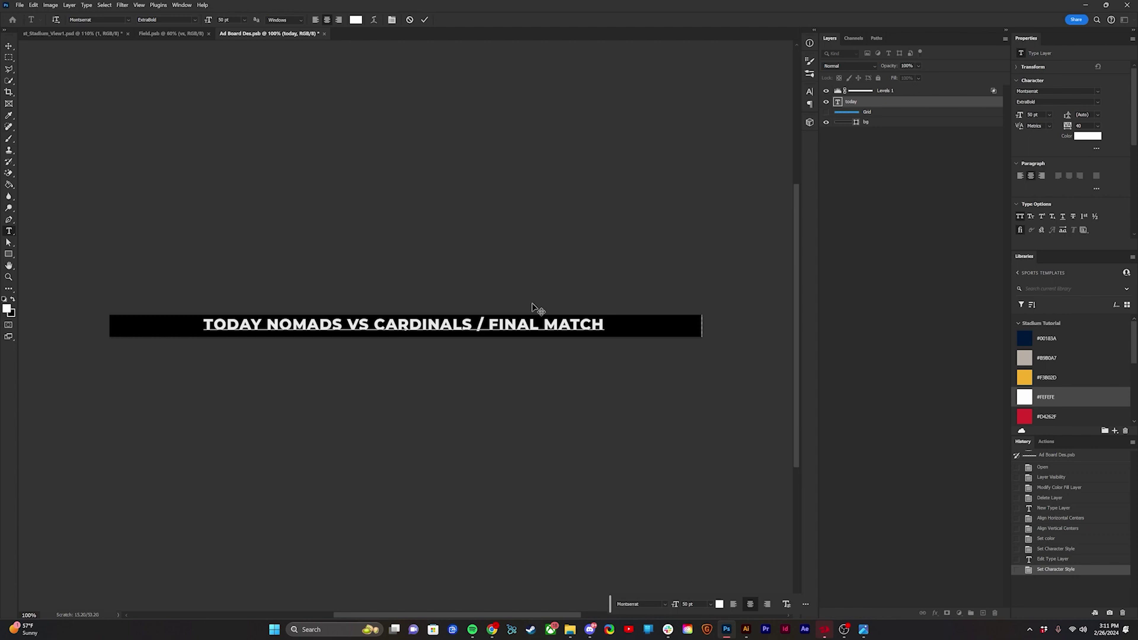
pyautogui.write('//')
pyautogui.hotkey('ctrl', 'Return')
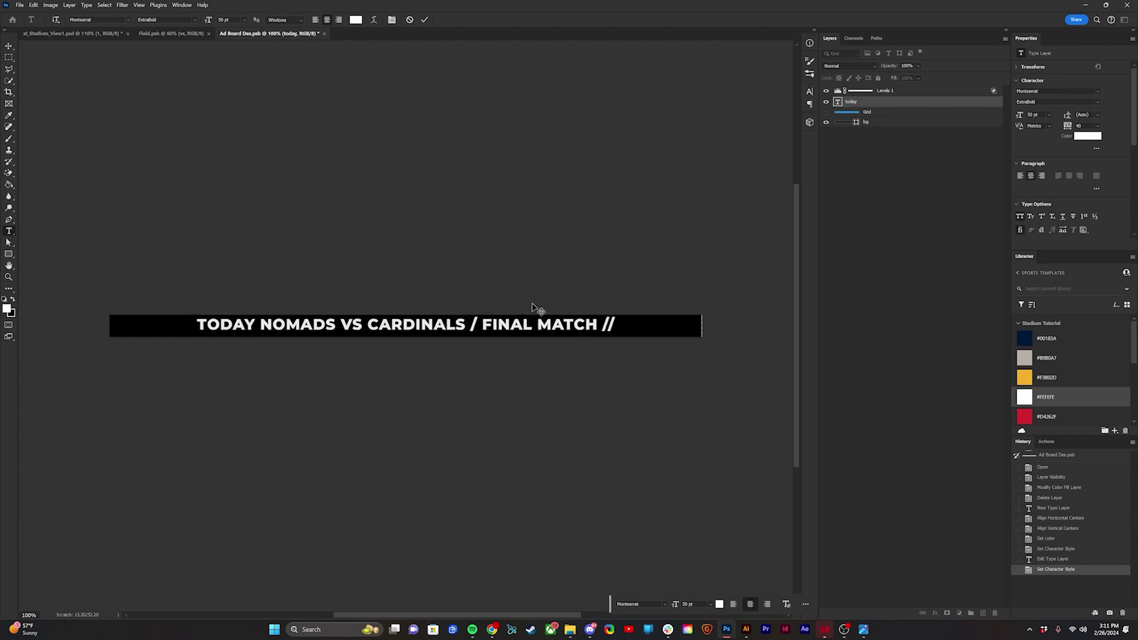
pyautogui.press('v')
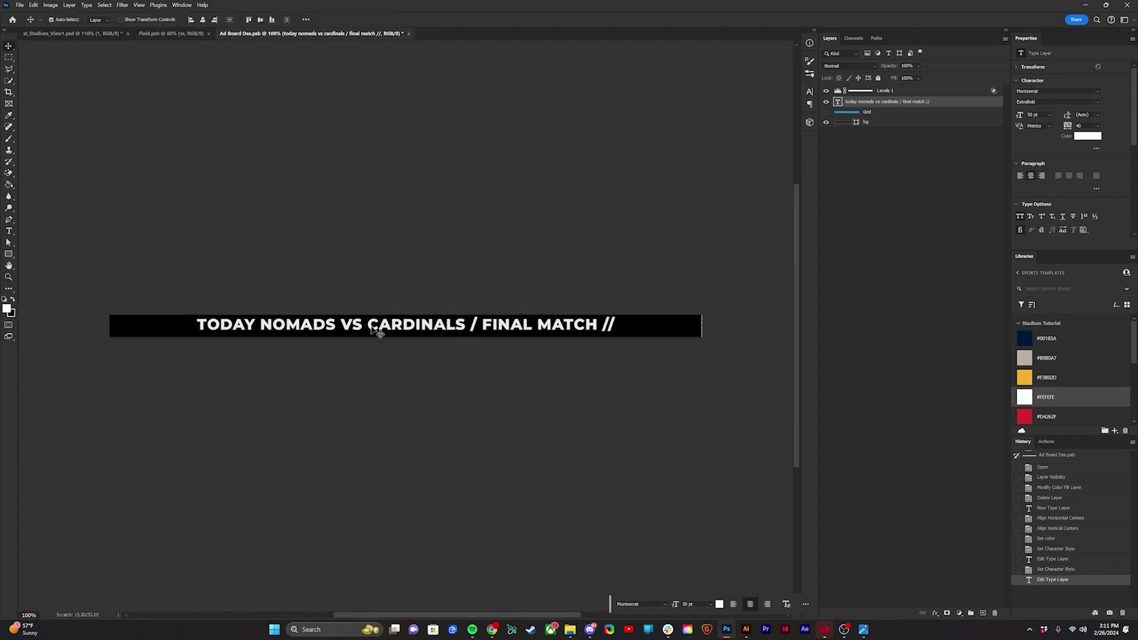
# Colour the word NOMADS yellow (#F3B02D).
pyautogui.press('t')
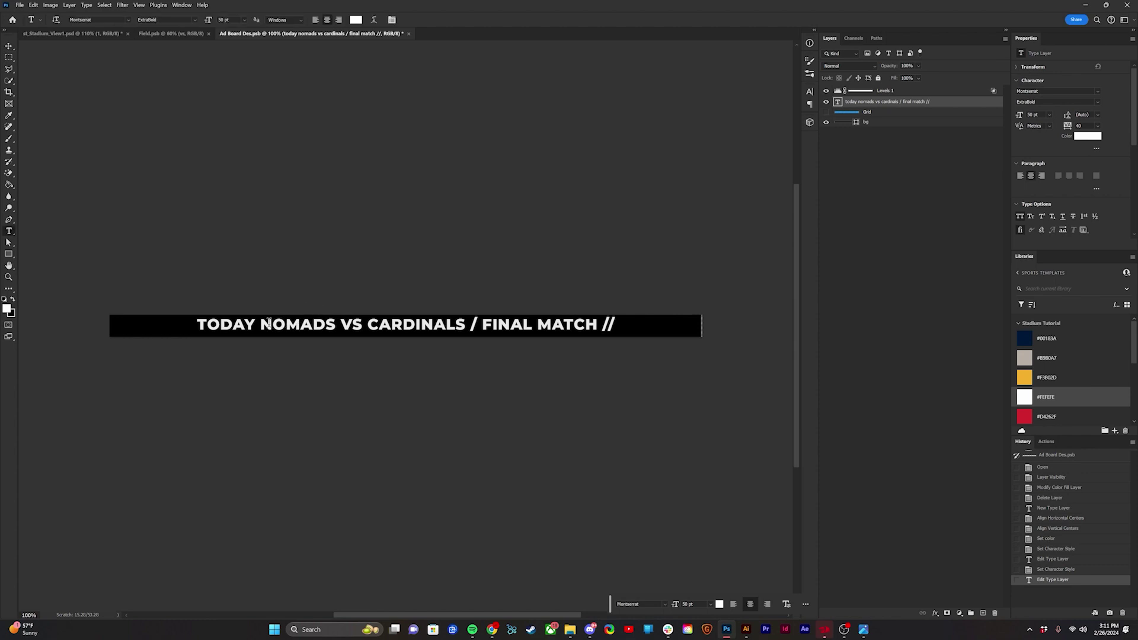
pyautogui.moveTo(261, 324); pyautogui.dragTo(337, 324)
pyautogui.click(355, 19)
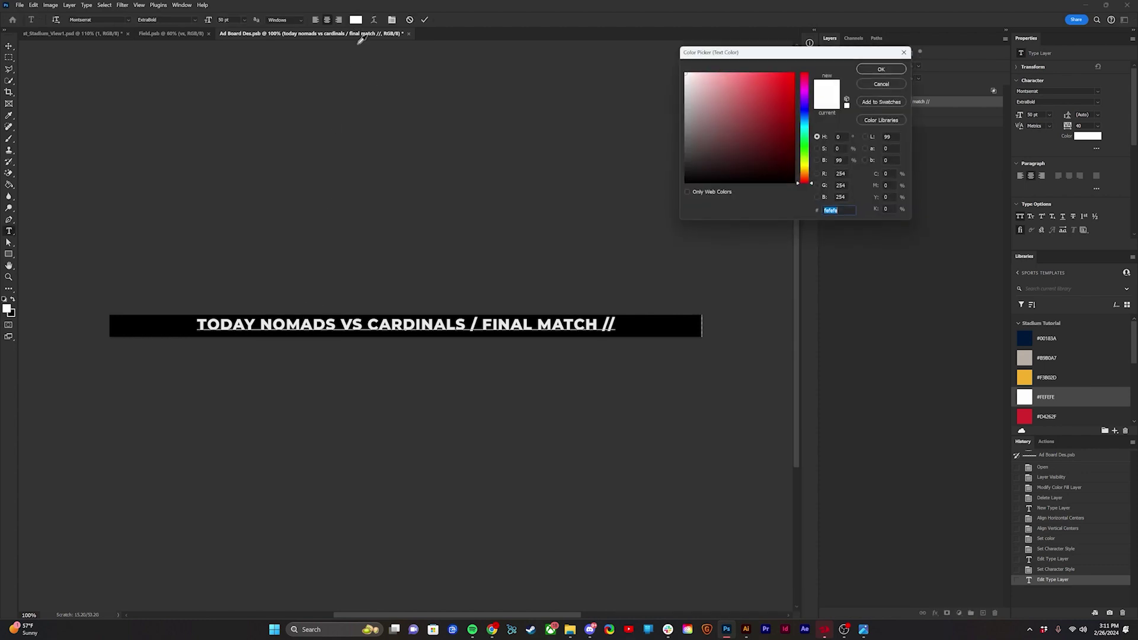
pyautogui.press('Return')
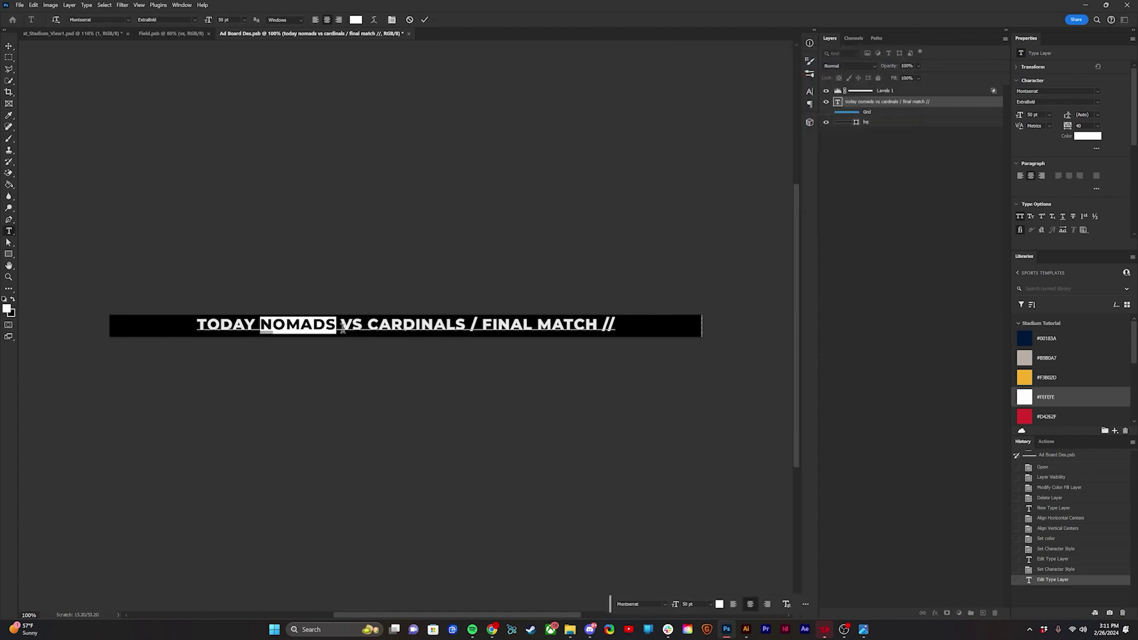
pyautogui.click(355, 20)
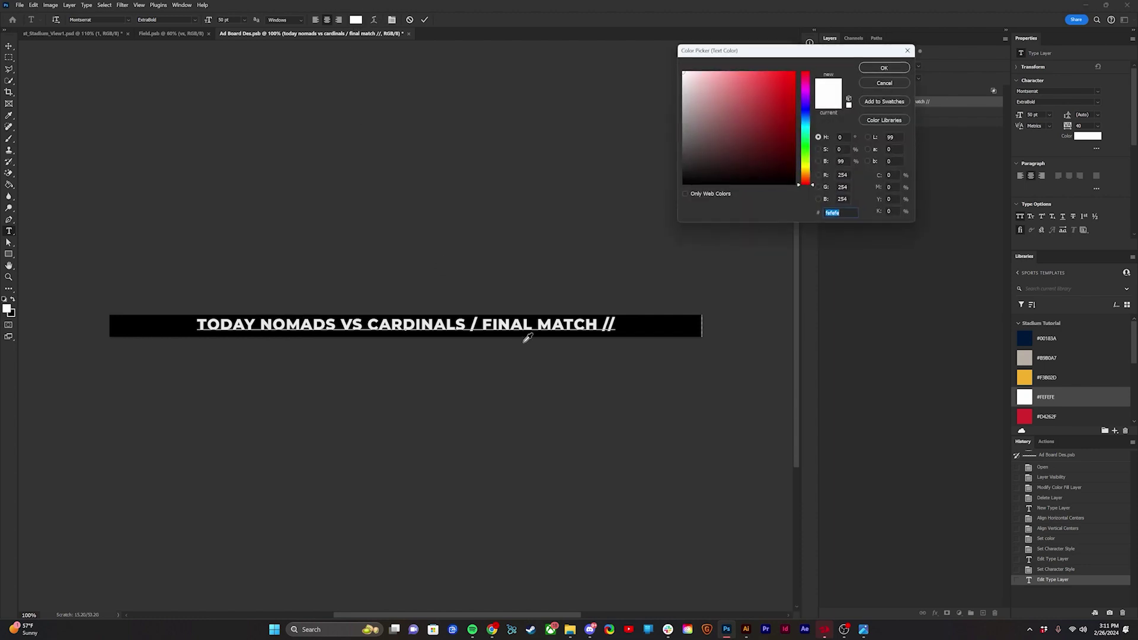
pyautogui.moveTo(434, 337); pyautogui.dragTo(1027, 377)
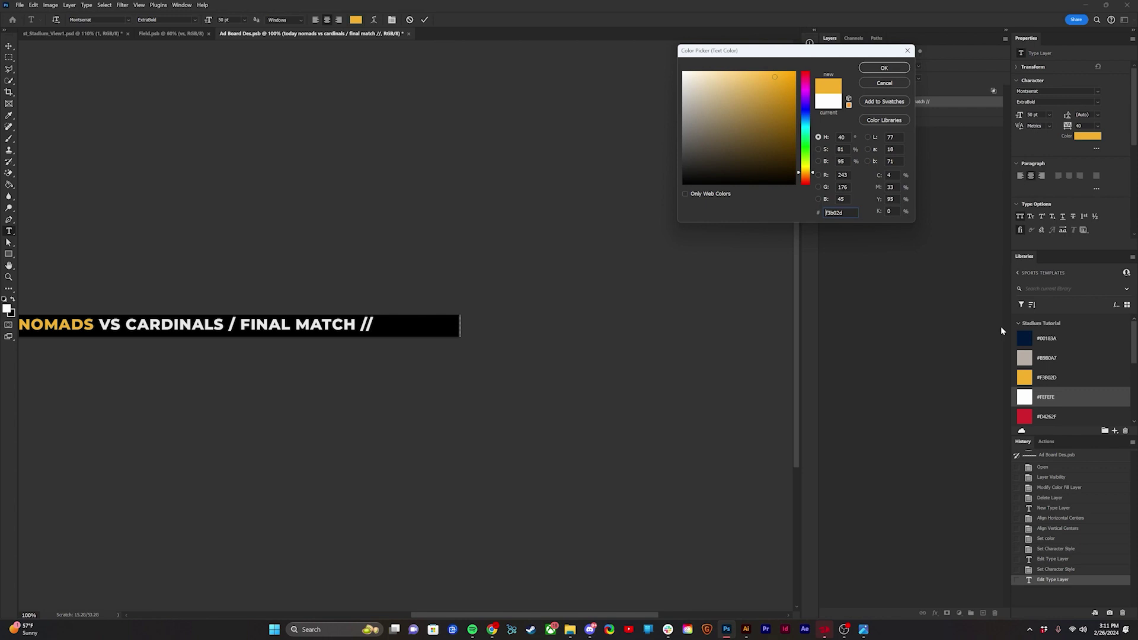
pyautogui.click(884, 67)
# Colour the word CARDINALS red (#D4262F) and save the ad board file.
pyautogui.moveTo(126, 323); pyautogui.dragTo(222, 320)
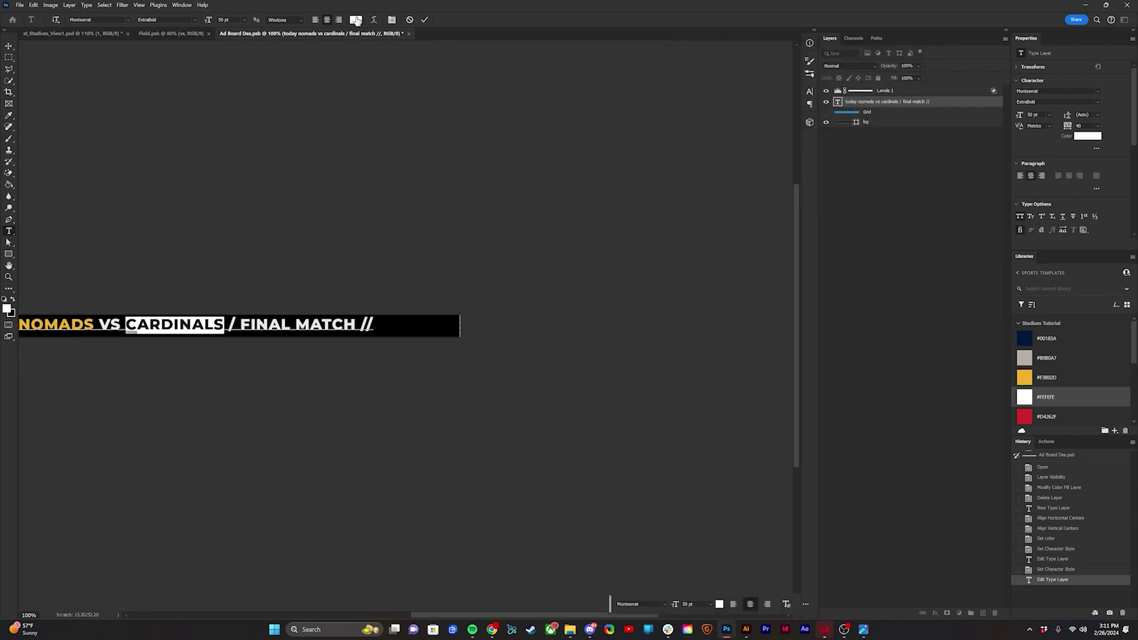
pyautogui.click(355, 20)
pyautogui.moveTo(420, 320); pyautogui.dragTo(1024, 416)
pyautogui.click(884, 68)
pyautogui.click(424, 20)
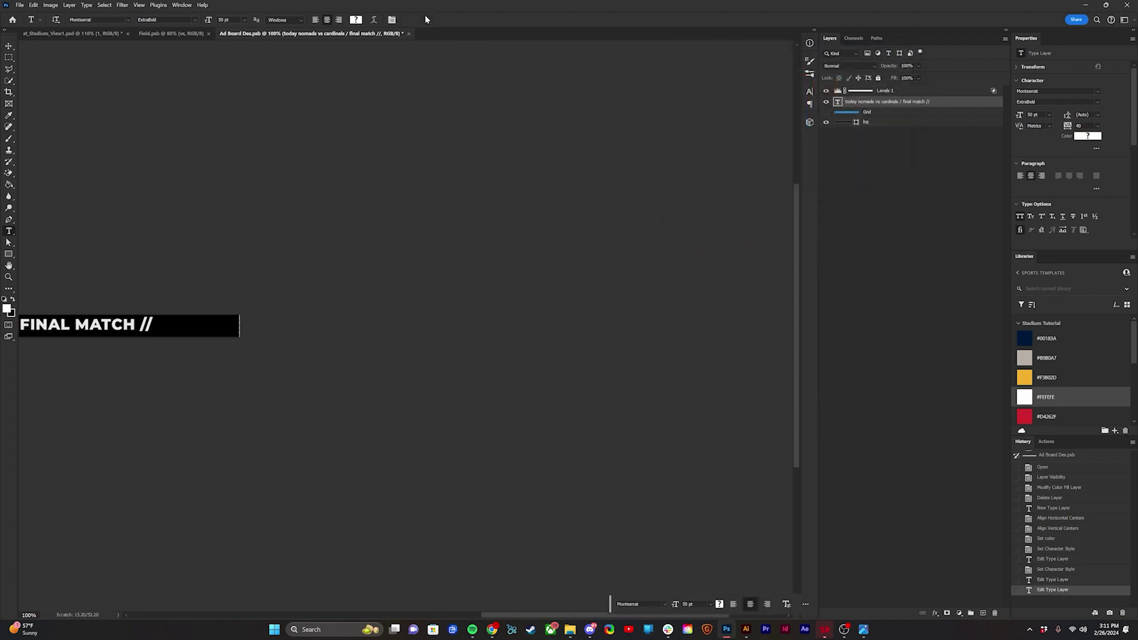
pyautogui.hotkey('ctrl', '0')
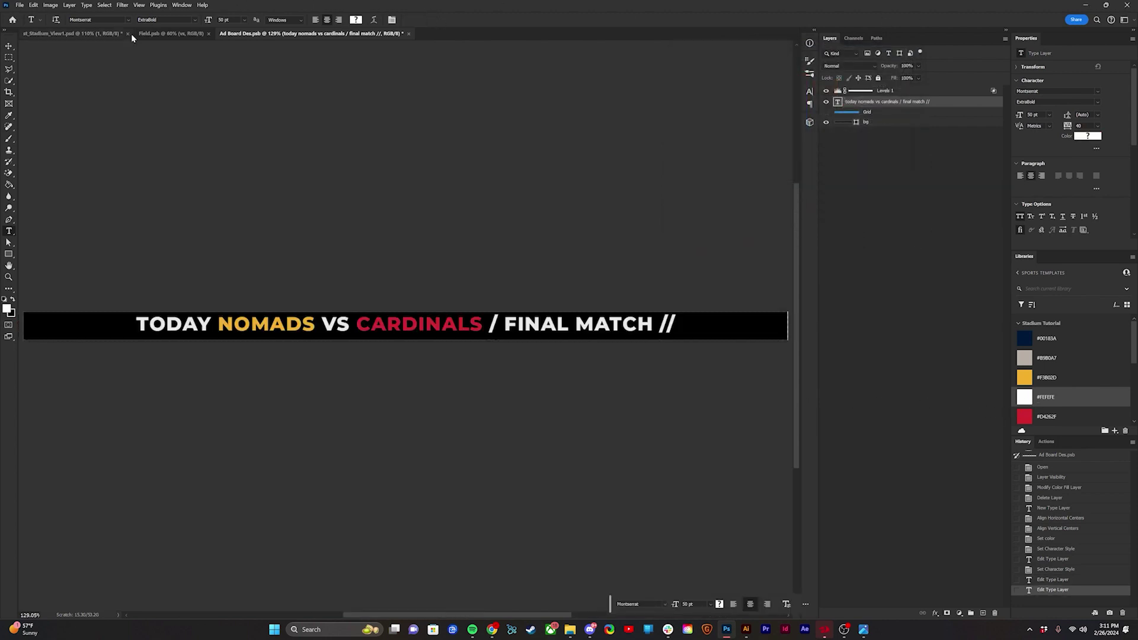
pyautogui.hotkey('ctrl', 's')
# Zoom in on the upper ad board in the stadium mockup.
pyautogui.click(71, 34)
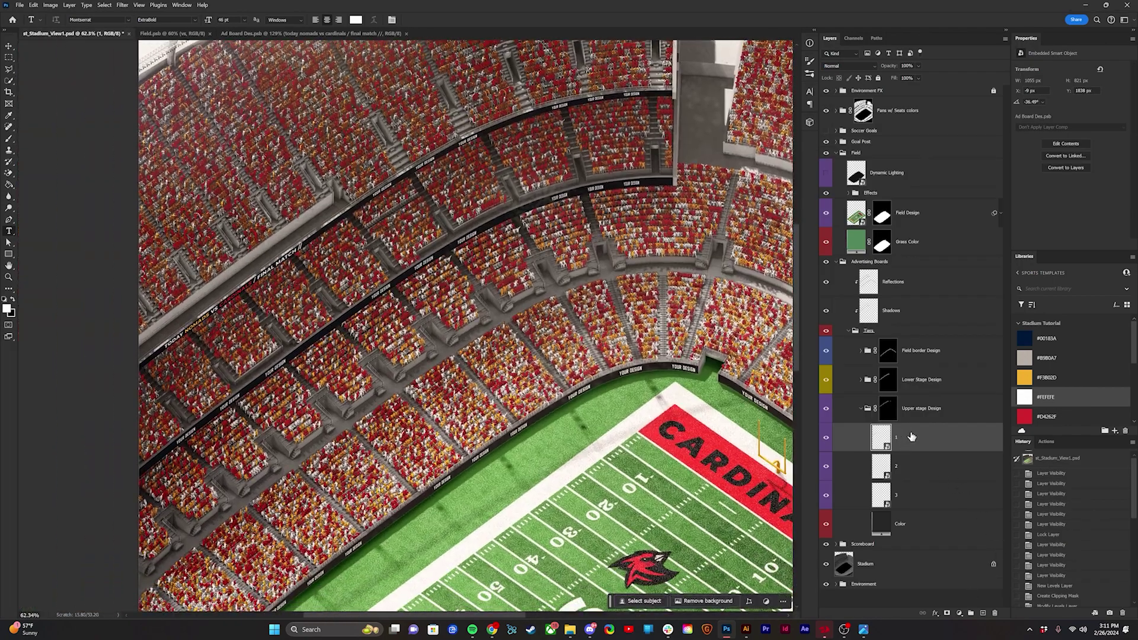
pyautogui.press('v')
pyautogui.scroll(2, 176, 330)
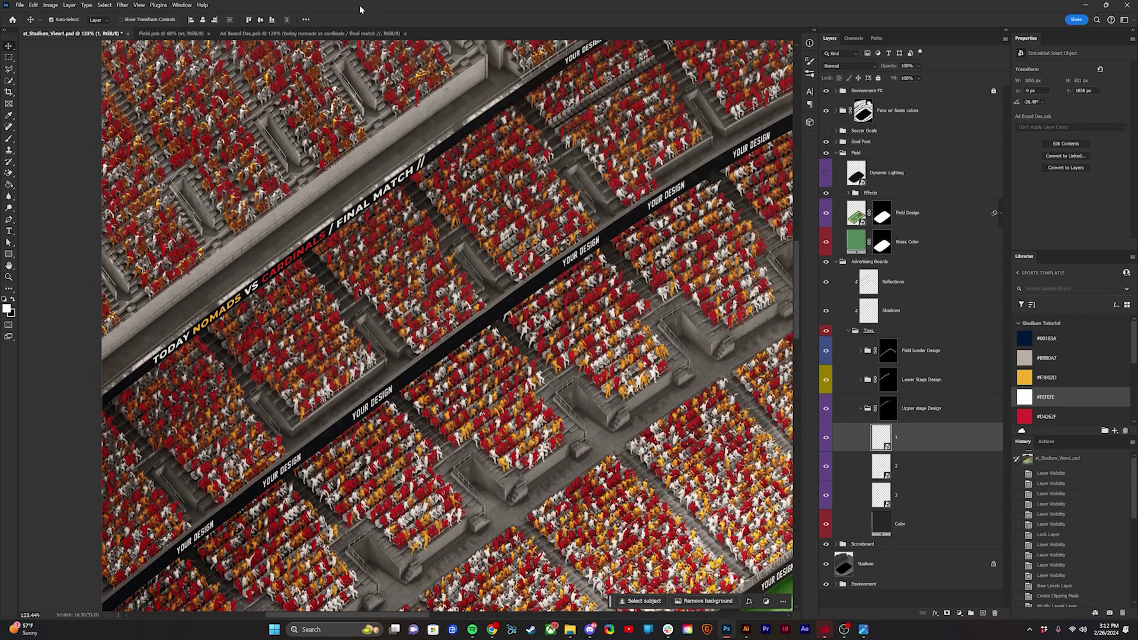
# Place the copied matchup text beside the original and scale both layers to fit the banner.
pyautogui.click(356, 34)
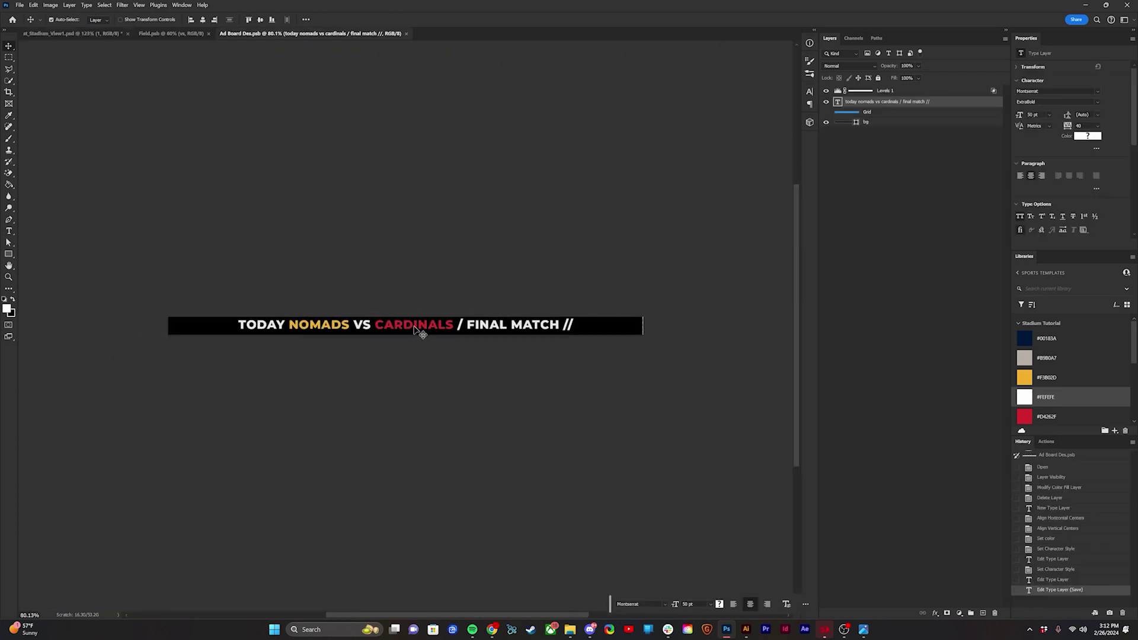
pyautogui.moveTo(396, 332); pyautogui.dragTo(563, 326)
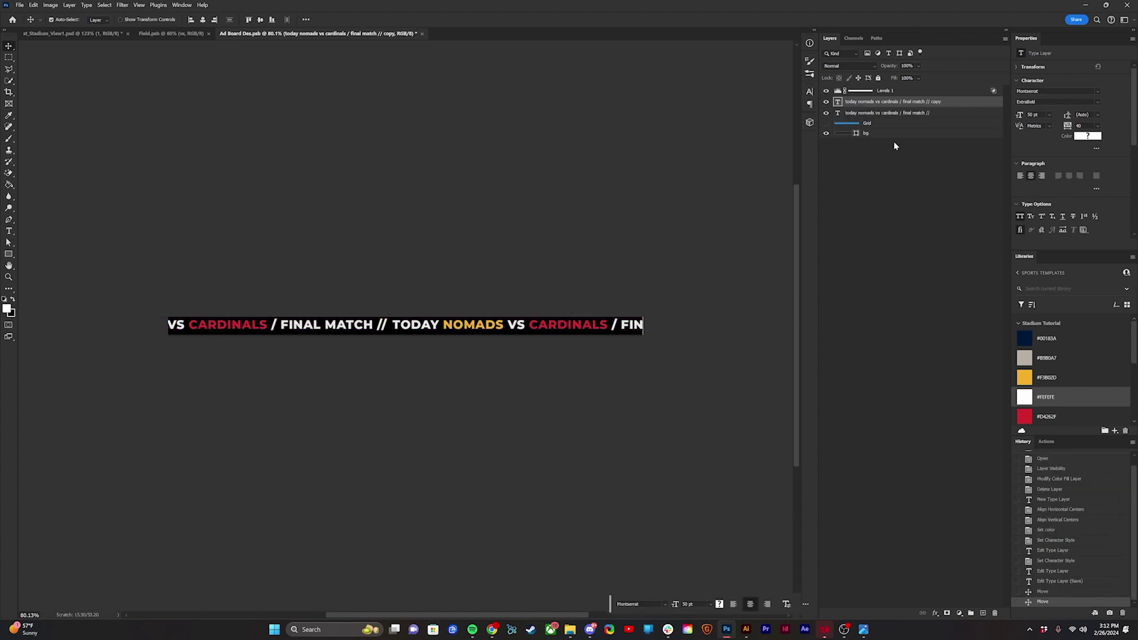
pyautogui.keyDown('shift'); pyautogui.click(948, 113); pyautogui.keyUp('shift')
pyautogui.hotkey('ctrl', 't')
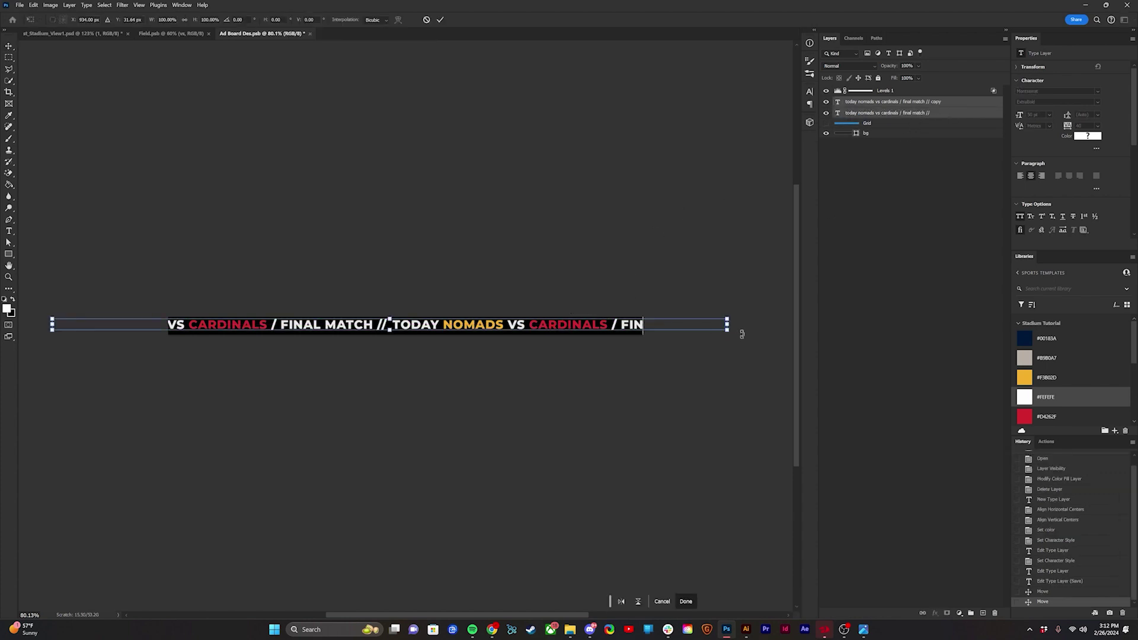
pyautogui.moveTo(729, 324); pyautogui.dragTo(640, 326)
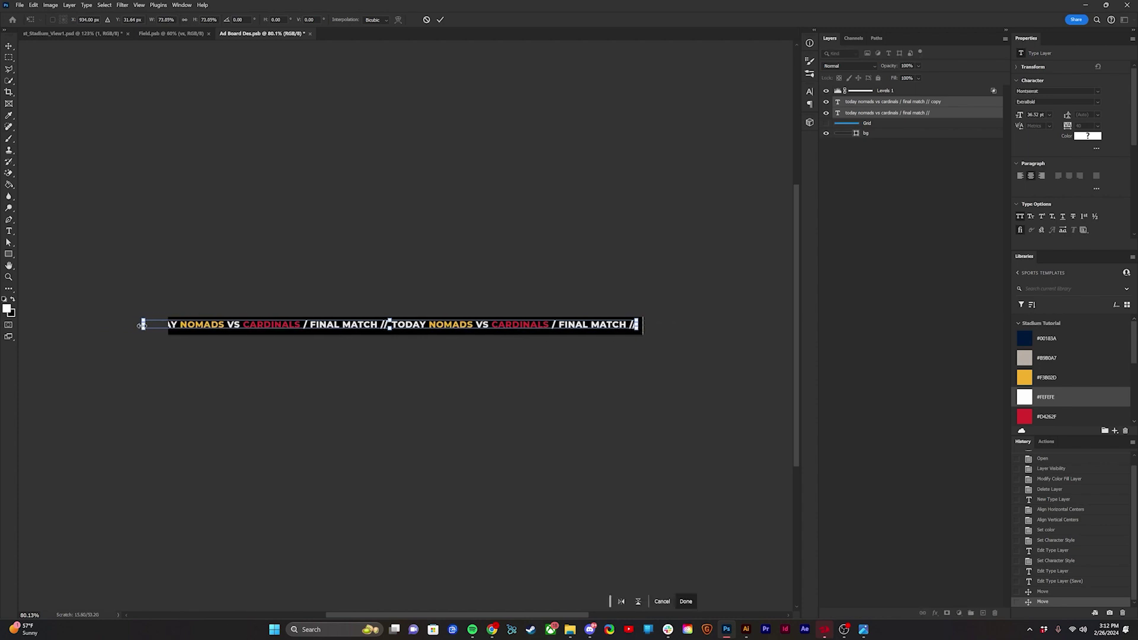
pyautogui.moveTo(142, 325); pyautogui.dragTo(170, 324)
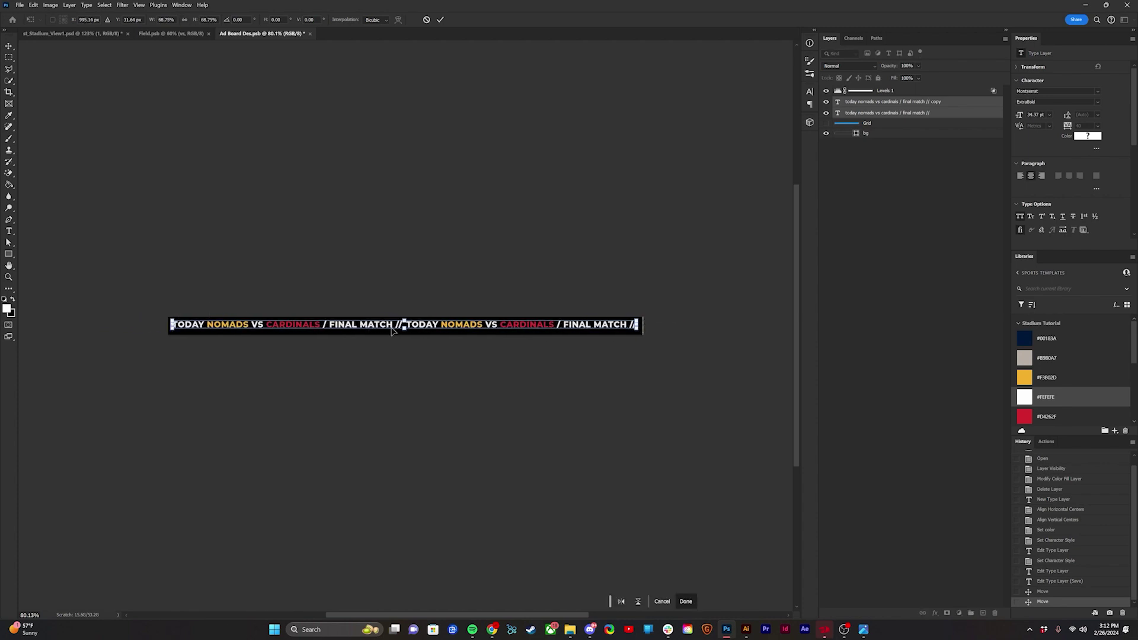
pyautogui.moveTo(391, 328); pyautogui.dragTo(392, 329)
pyautogui.press('Return')
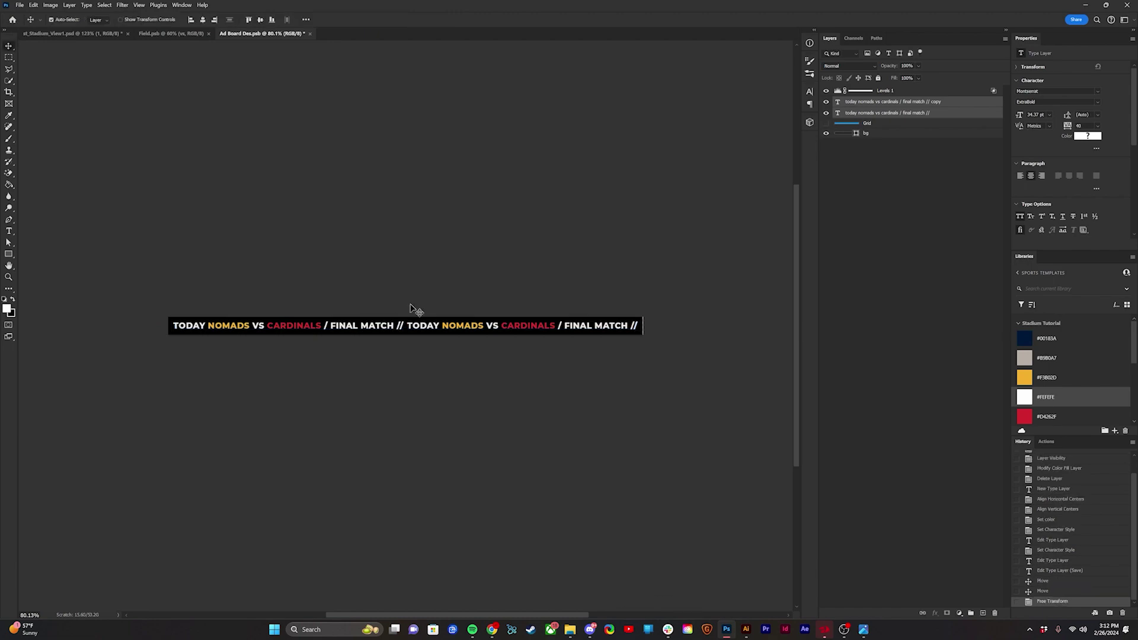
# Open ad board layer 2's contents and delete its YOUR DESIGN text layer.
pyautogui.click(31, 35)
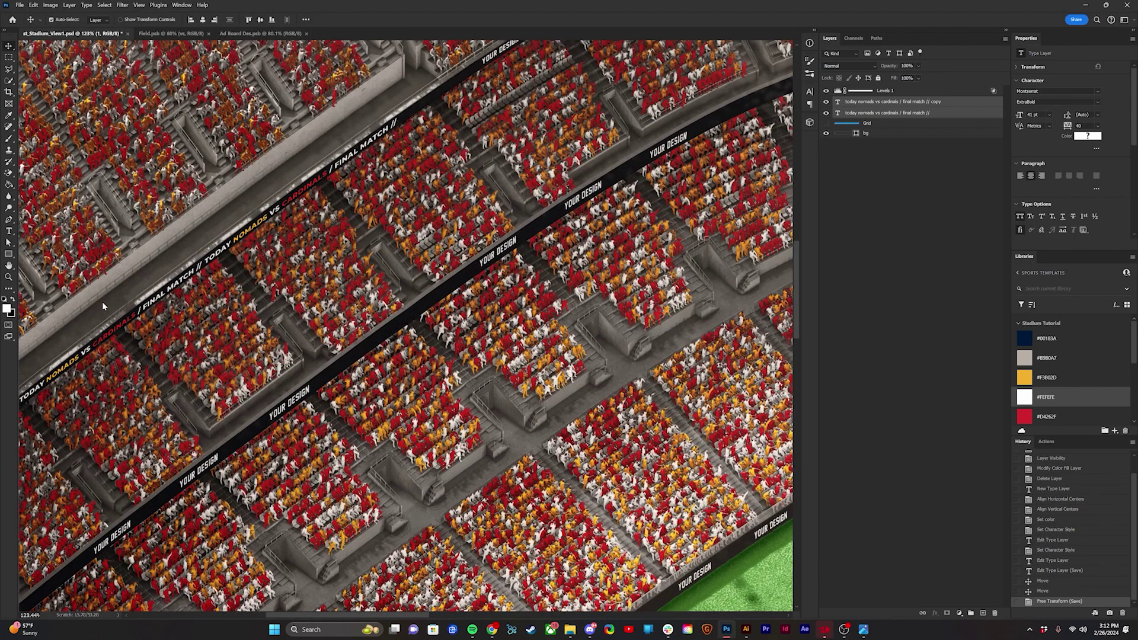
pyautogui.scroll(-2, 219, 300)
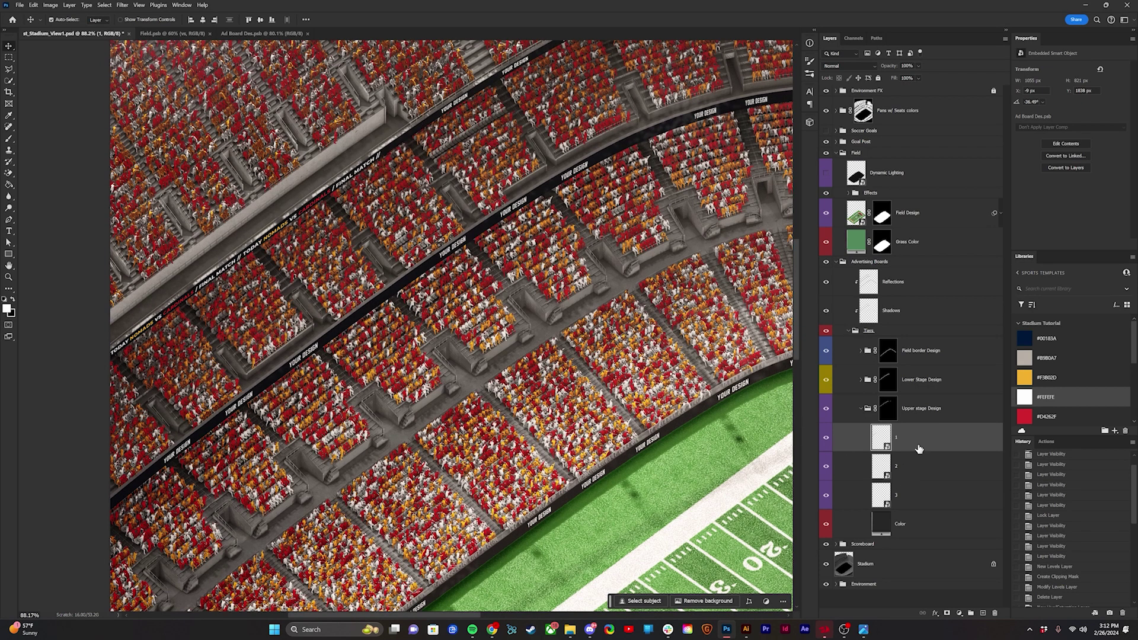
pyautogui.click(912, 466)
pyautogui.moveTo(397, 148); pyautogui.dragTo(299, 262)
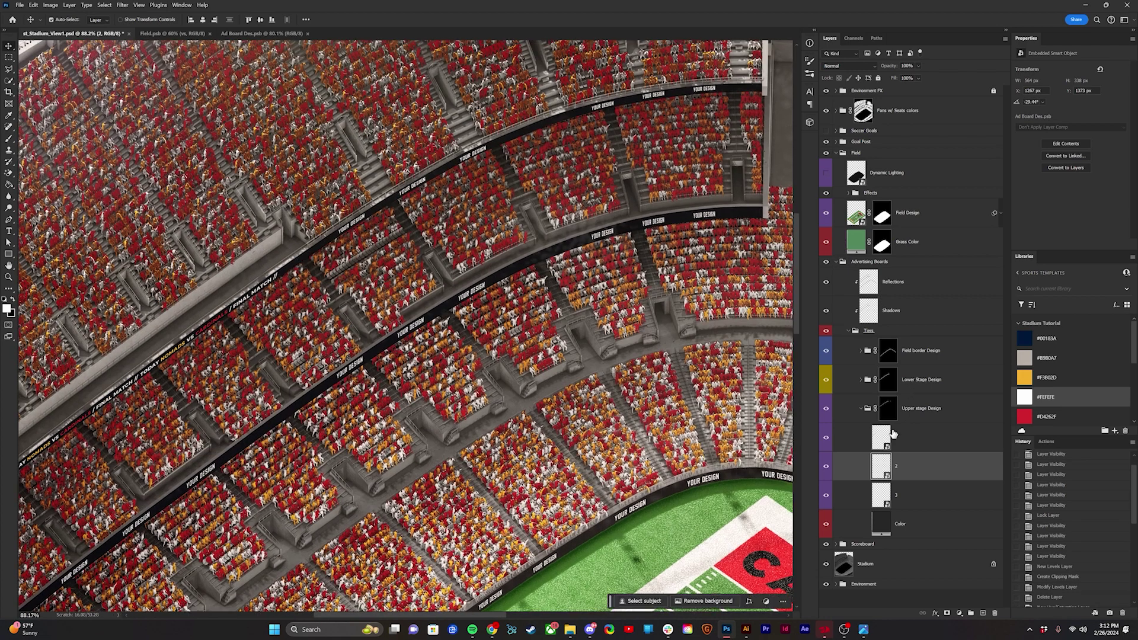
pyautogui.doubleClick(882, 465)
pyautogui.click(882, 105)
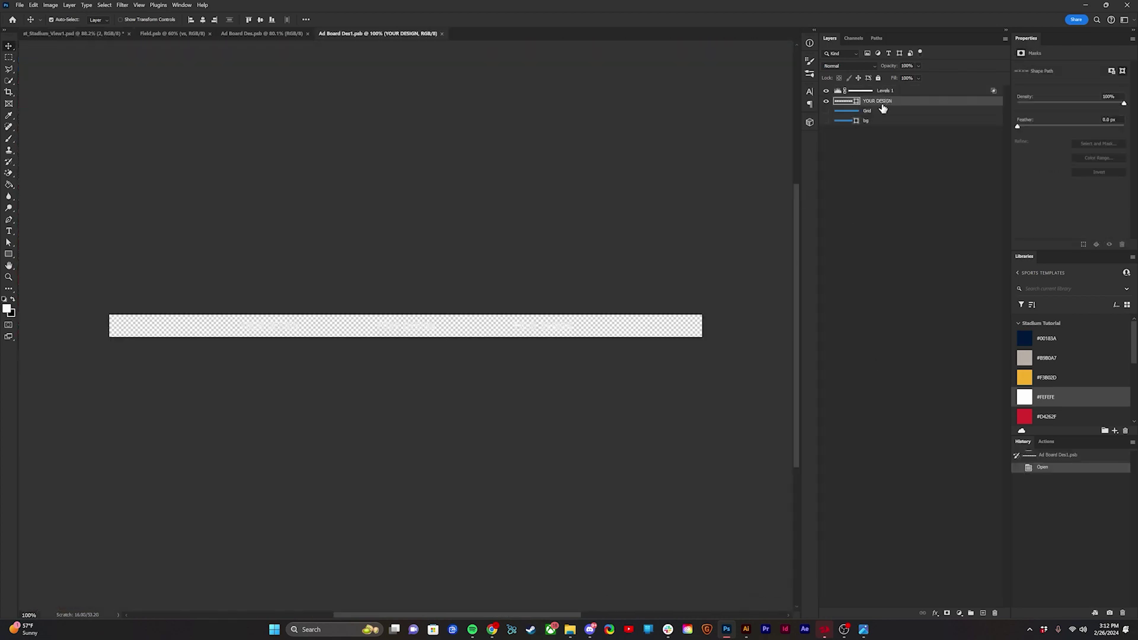
pyautogui.press('Delete')
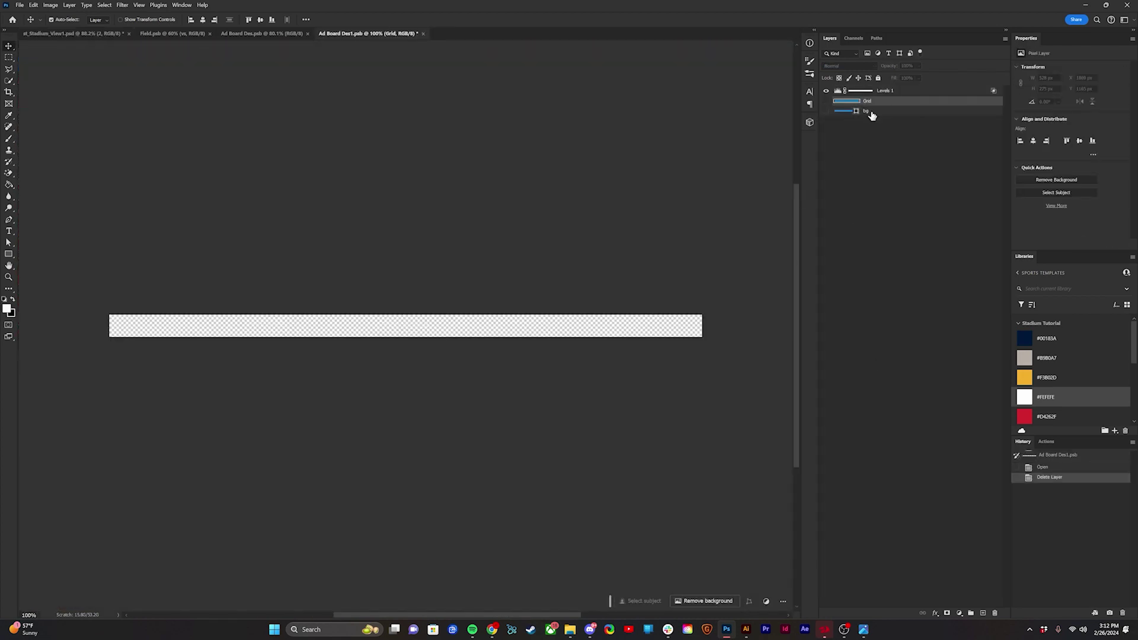
# Copy the matchup text layers from Ad Board Des into Ad Board Des1.
pyautogui.click(240, 33)
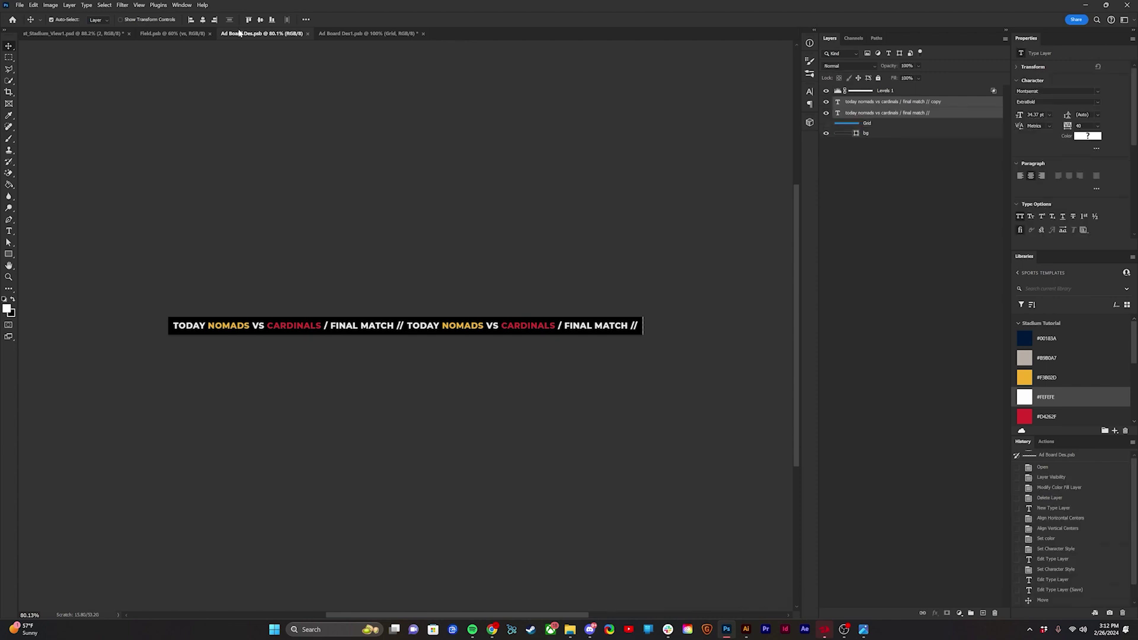
pyautogui.click(366, 33)
pyautogui.click(274, 32)
pyautogui.click(374, 34)
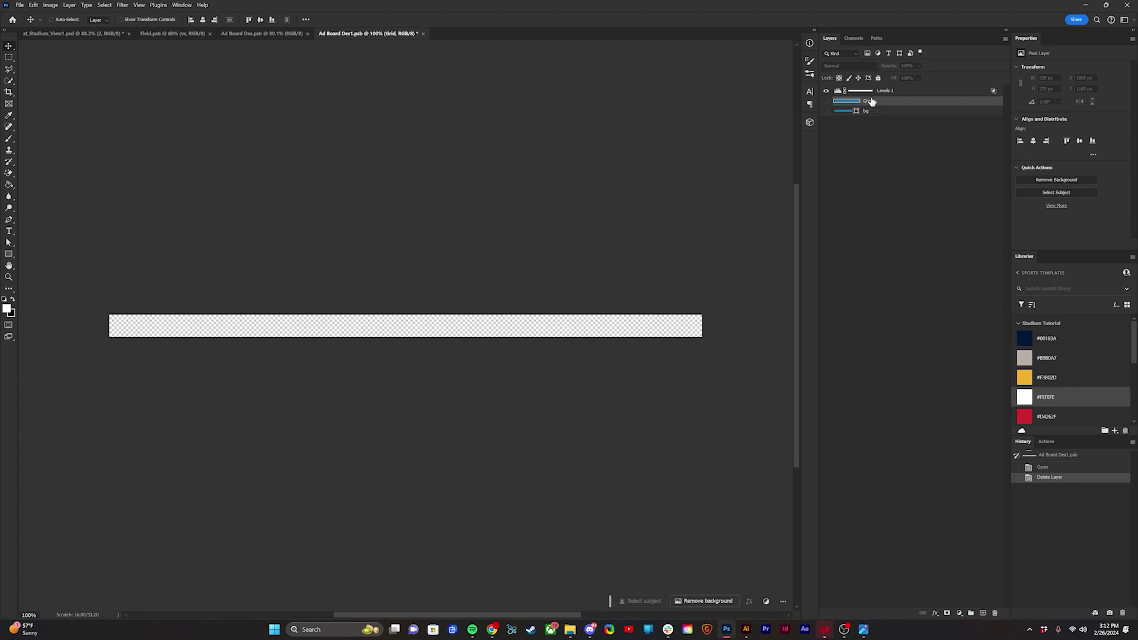
pyautogui.moveTo(917, 108); pyautogui.dragTo(892, 102)
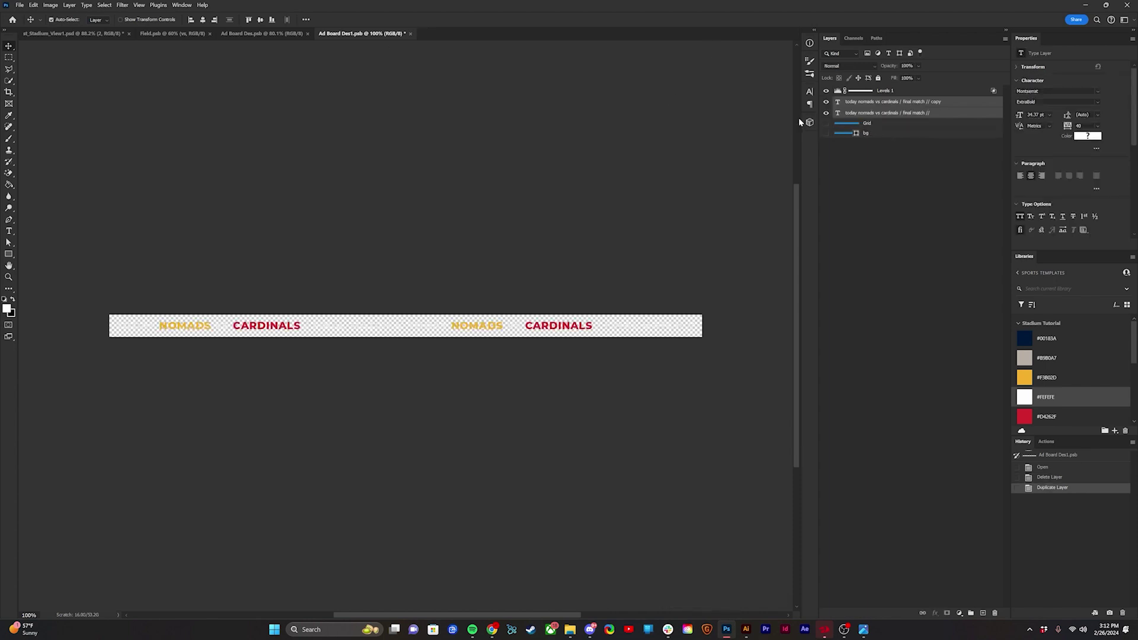
# Show the bg layer in Ad Board Des1 and fill it with black (#000000).
pyautogui.click(927, 126)
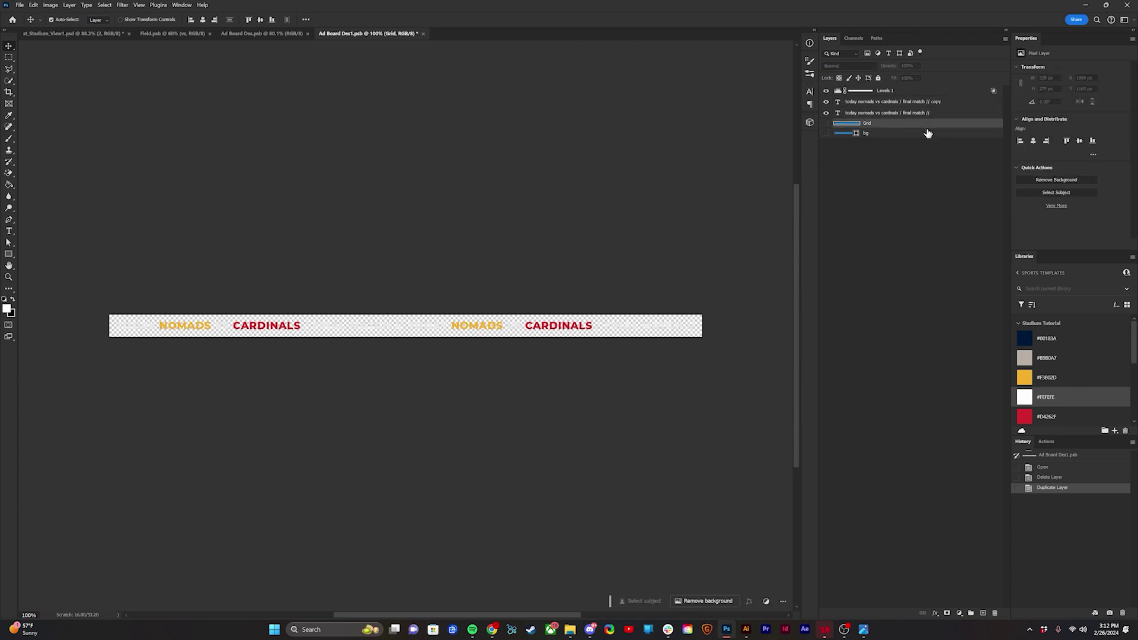
pyautogui.click(905, 140)
pyautogui.click(826, 133)
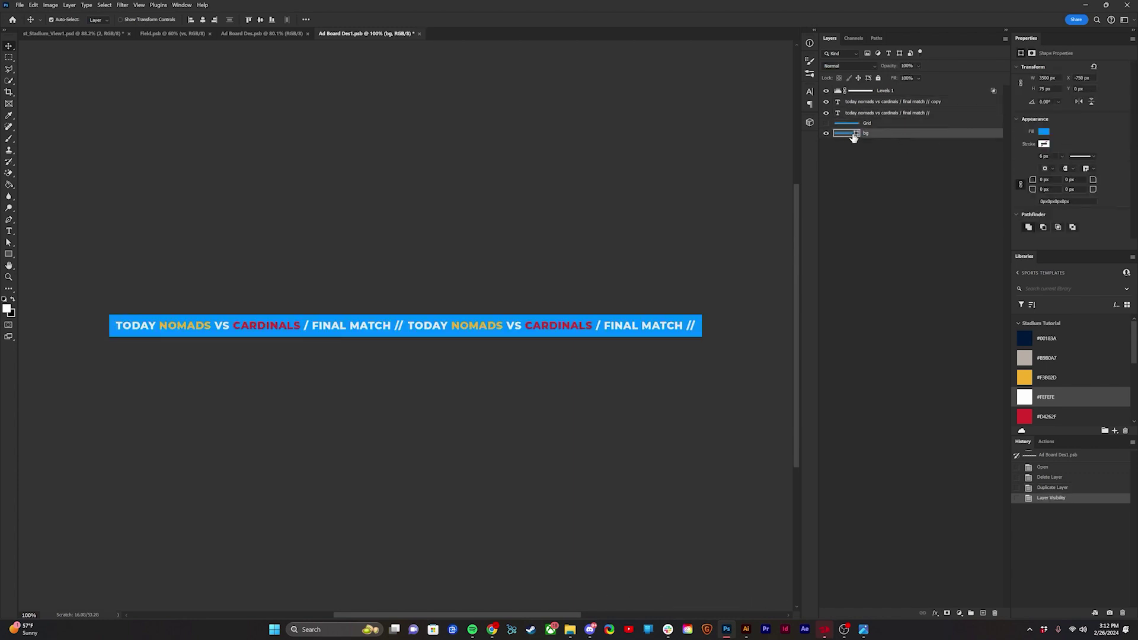
pyautogui.doubleClick(847, 133)
pyautogui.moveTo(741, 130); pyautogui.dragTo(642, 190)
pyautogui.click(883, 67)
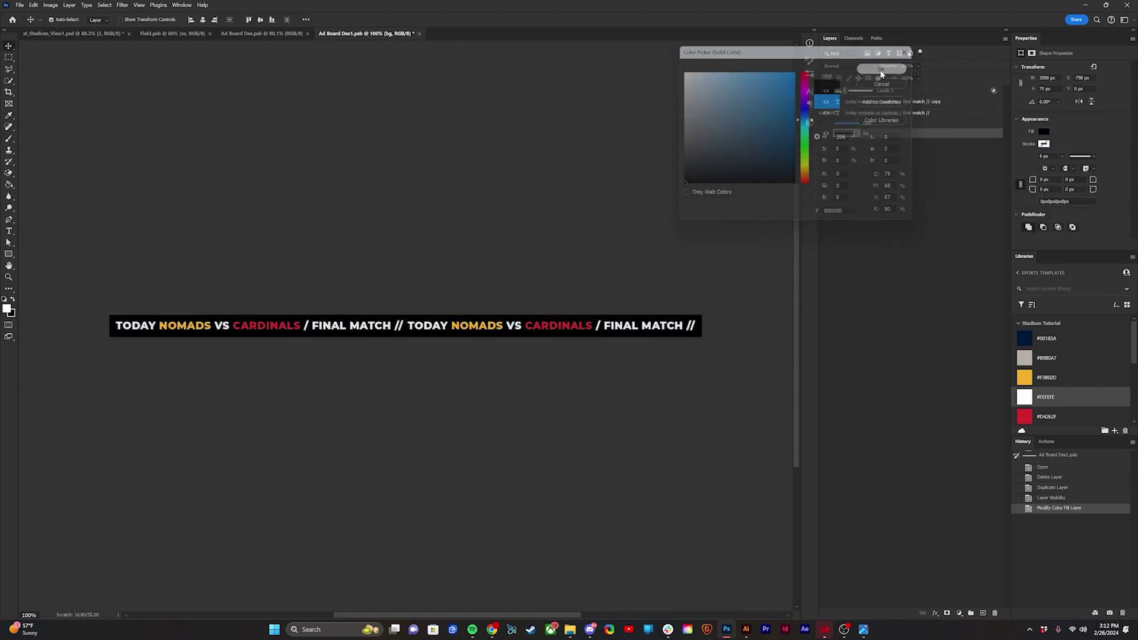
# Stretch the Ad Board Des matchup text to 102.30% width.
pyautogui.click(30, 35)
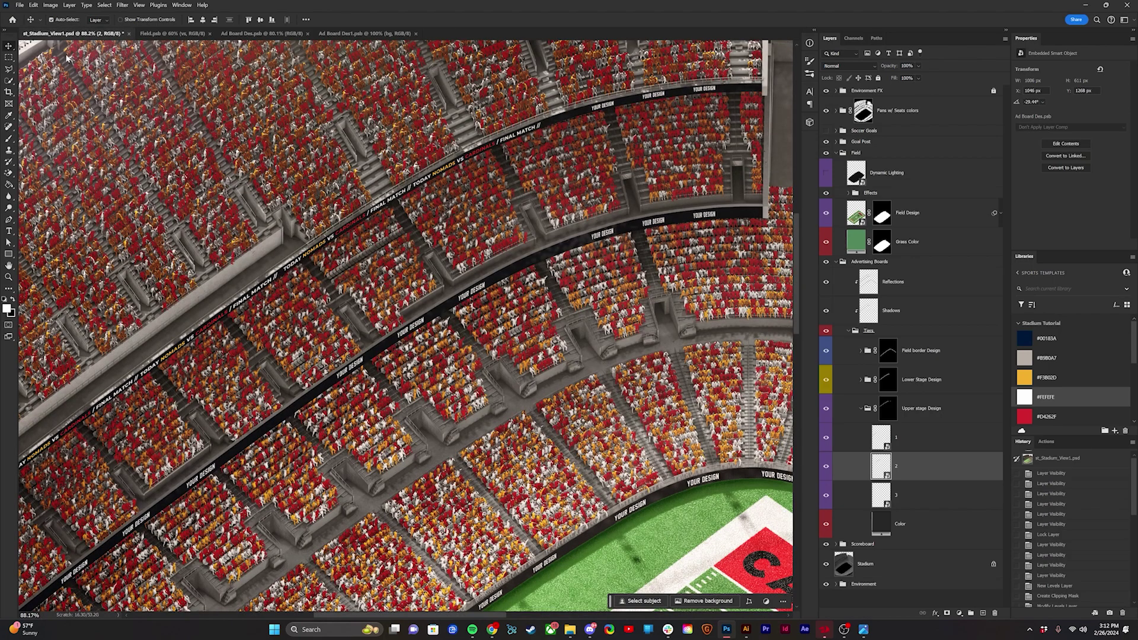
pyautogui.scroll(2, 259, 293)
pyautogui.scroll(5, 256, 294)
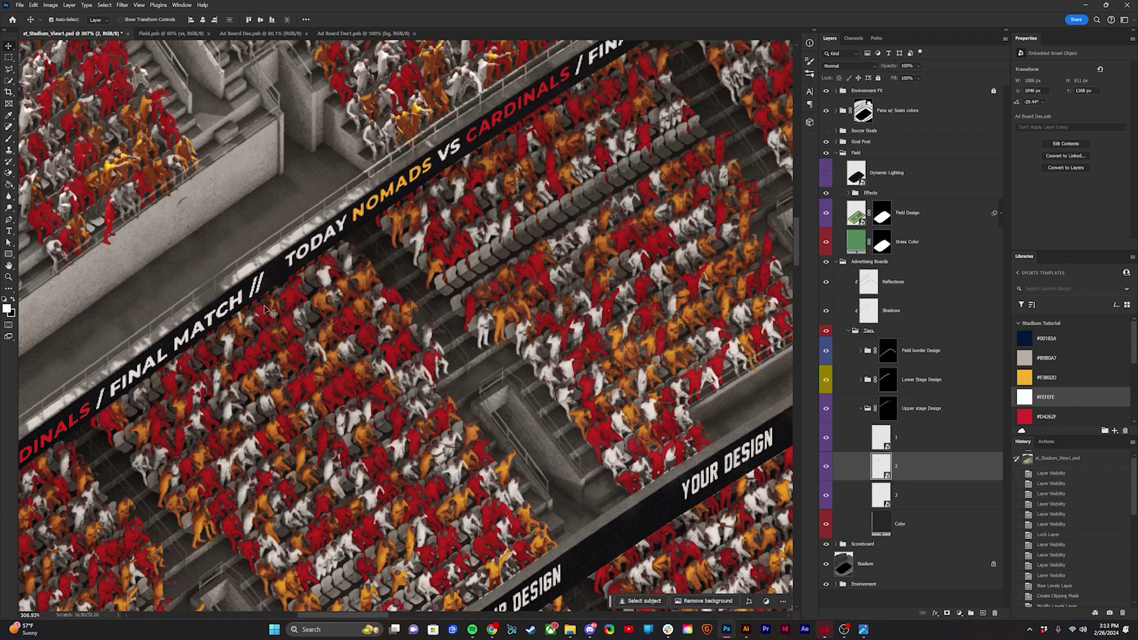
pyautogui.click(178, 34)
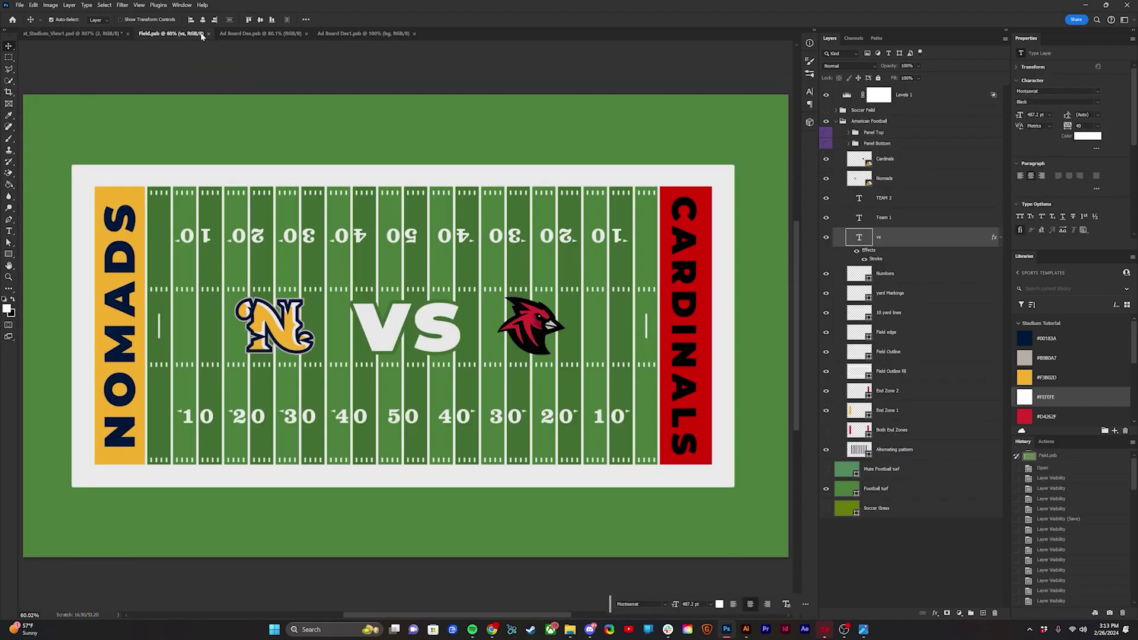
pyautogui.click(260, 34)
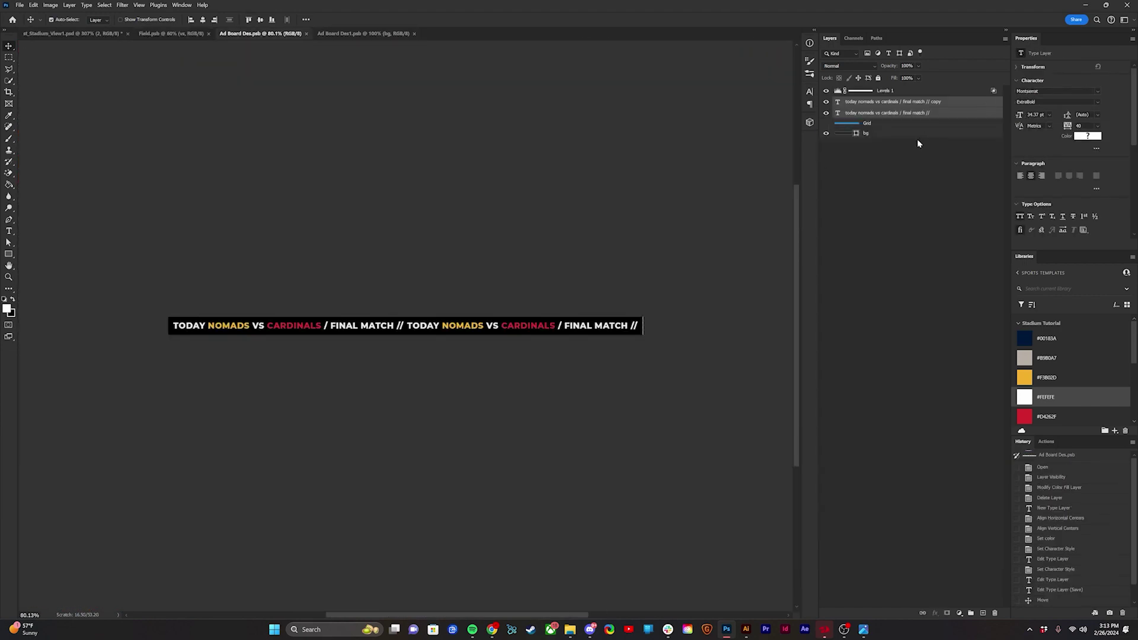
pyautogui.hotkey('ctrl', 't')
pyautogui.scroll(5, 684, 347)
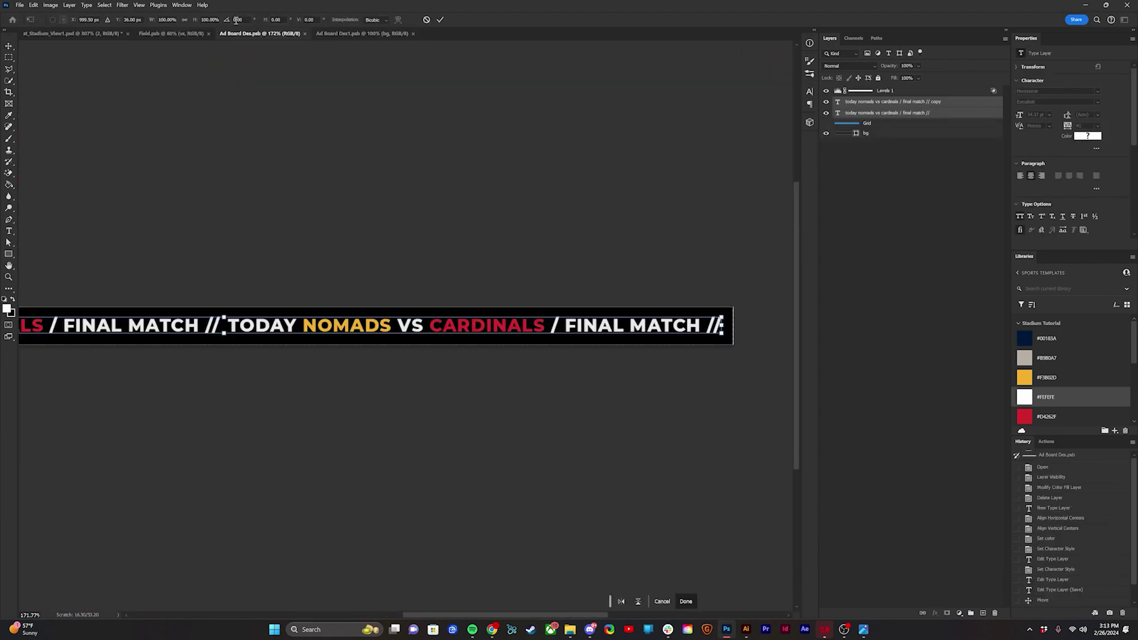
pyautogui.moveTo(501, 147); pyautogui.dragTo(373, 158)
pyautogui.scroll(3, 637, 337)
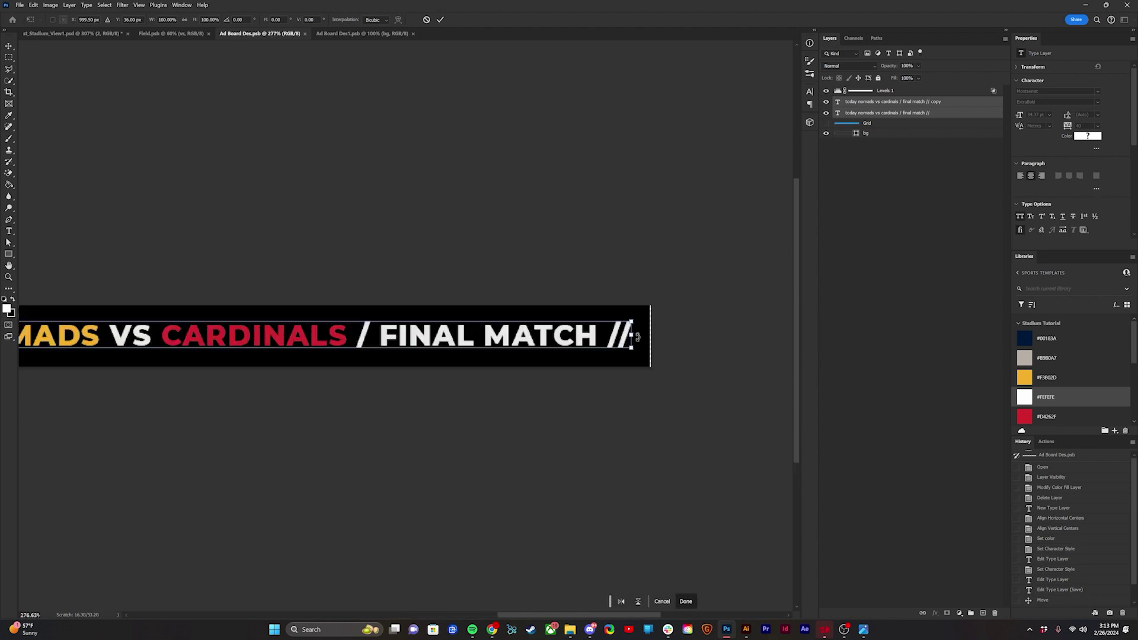
pyautogui.moveTo(632, 336); pyautogui.dragTo(649, 335)
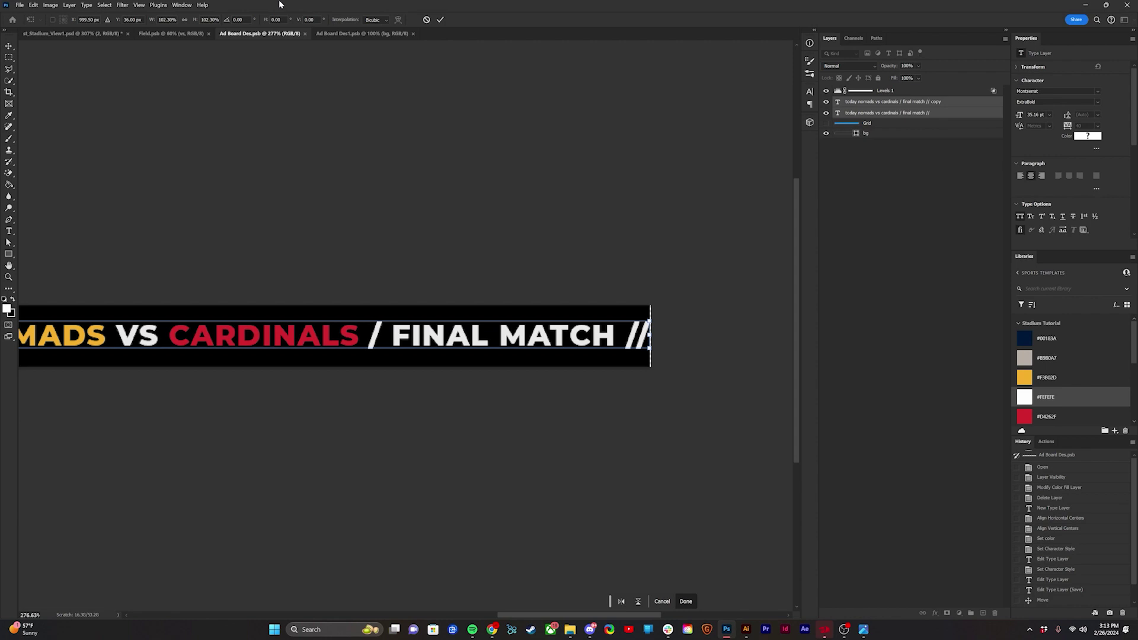
pyautogui.press('Return')
# Stretch both Ad Board Des1 text layers to 101.81% width.
pyautogui.click(341, 33)
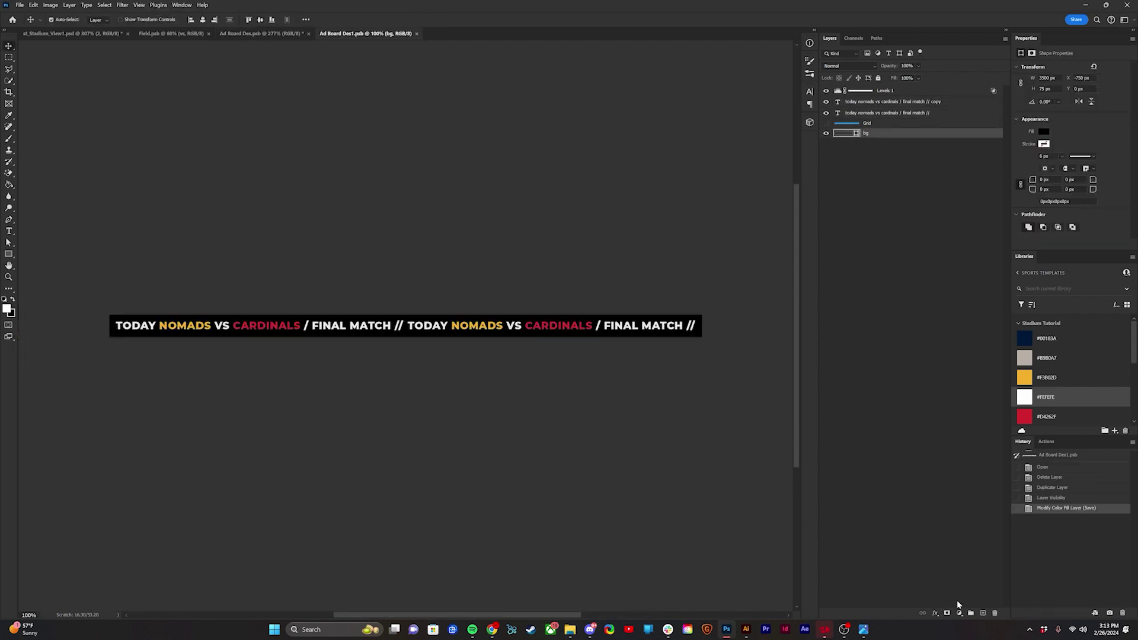
pyautogui.hotkey('ctrl', 't')
pyautogui.click(939, 113)
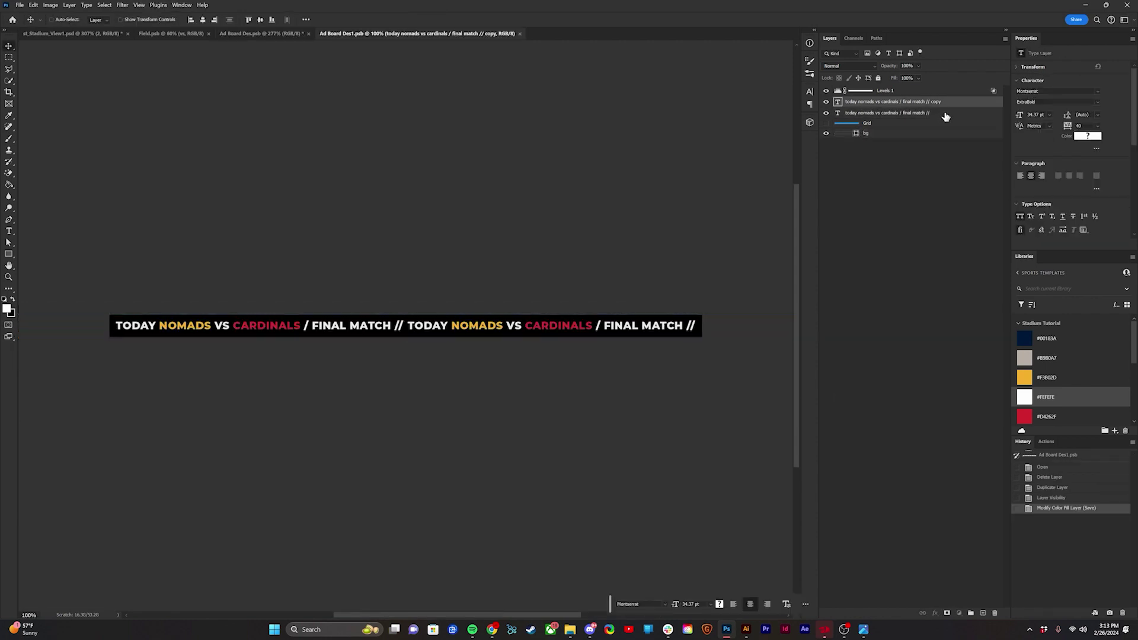
pyautogui.keyDown('shift'); pyautogui.click(945, 101); pyautogui.keyUp('shift')
pyautogui.hotkey('ctrl', 't')
pyautogui.scroll(3, 691, 325)
pyautogui.scroll(3, 724, 325)
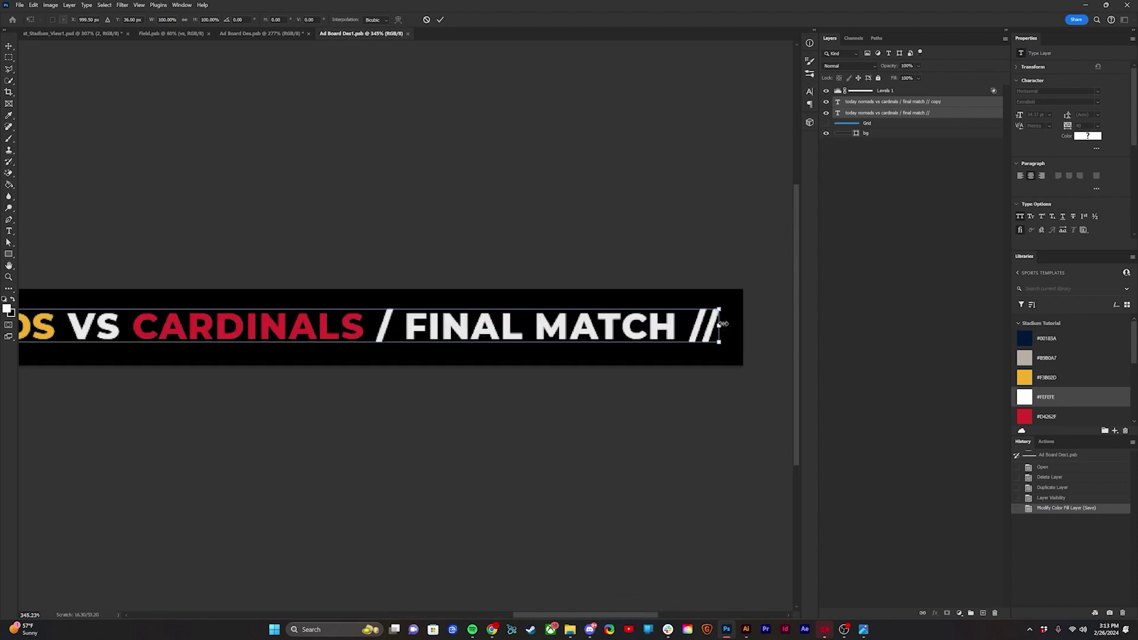
pyautogui.moveTo(722, 326)
pyautogui.mouseDown()
pyautogui.moveTo(759, 310)
pyautogui.moveTo(741, 326)
pyautogui.mouseUp()
pyautogui.press('Return')
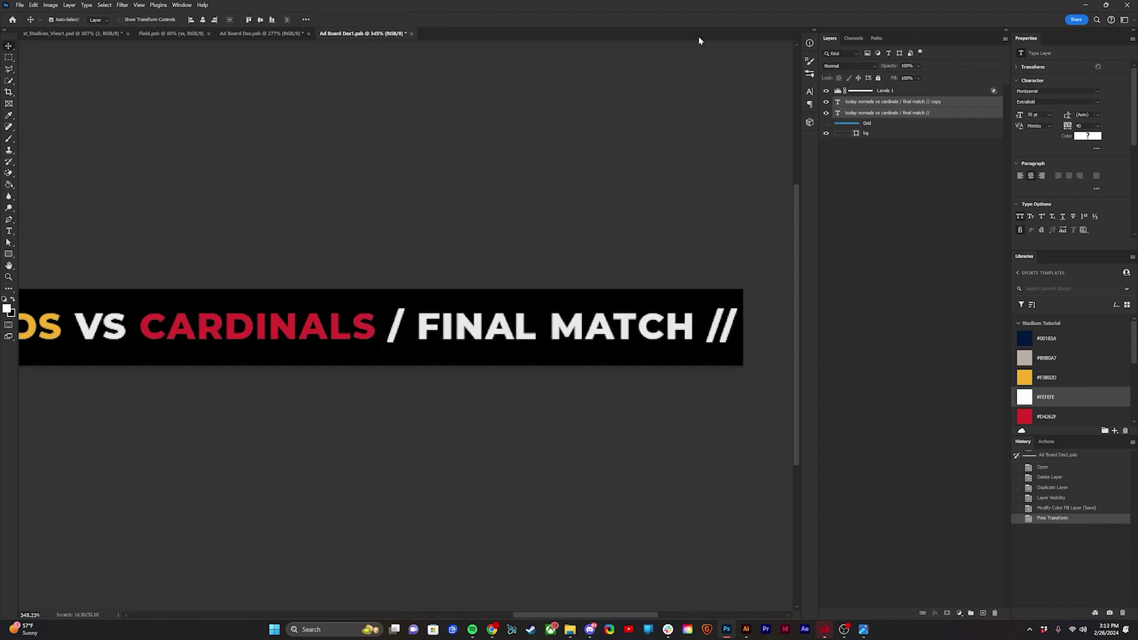
pyautogui.click(243, 35)
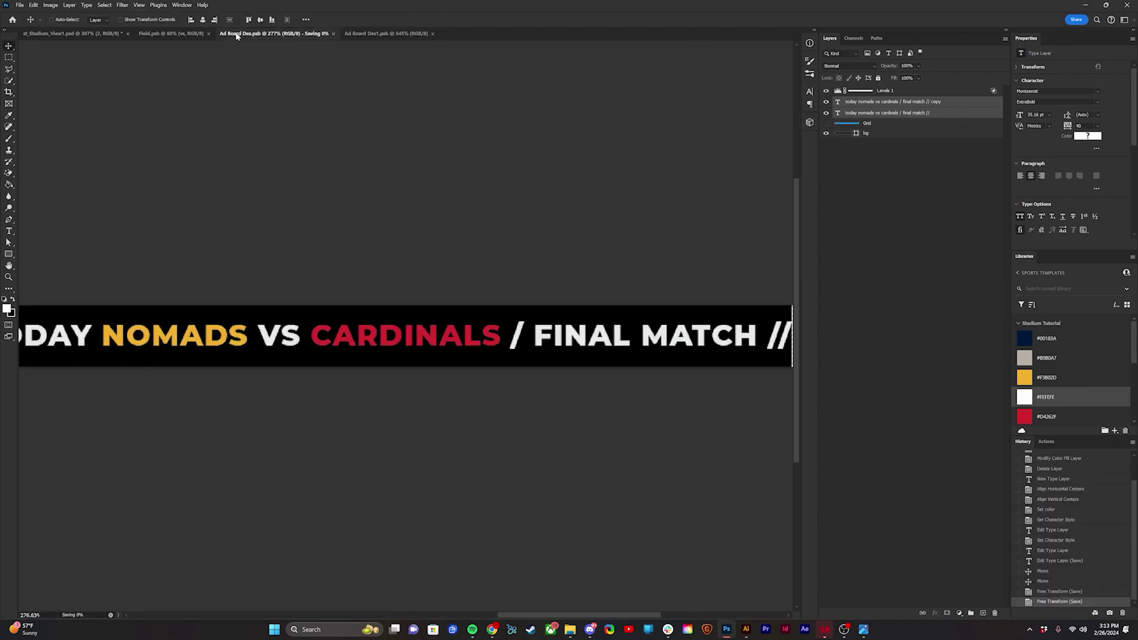
pyautogui.click(90, 34)
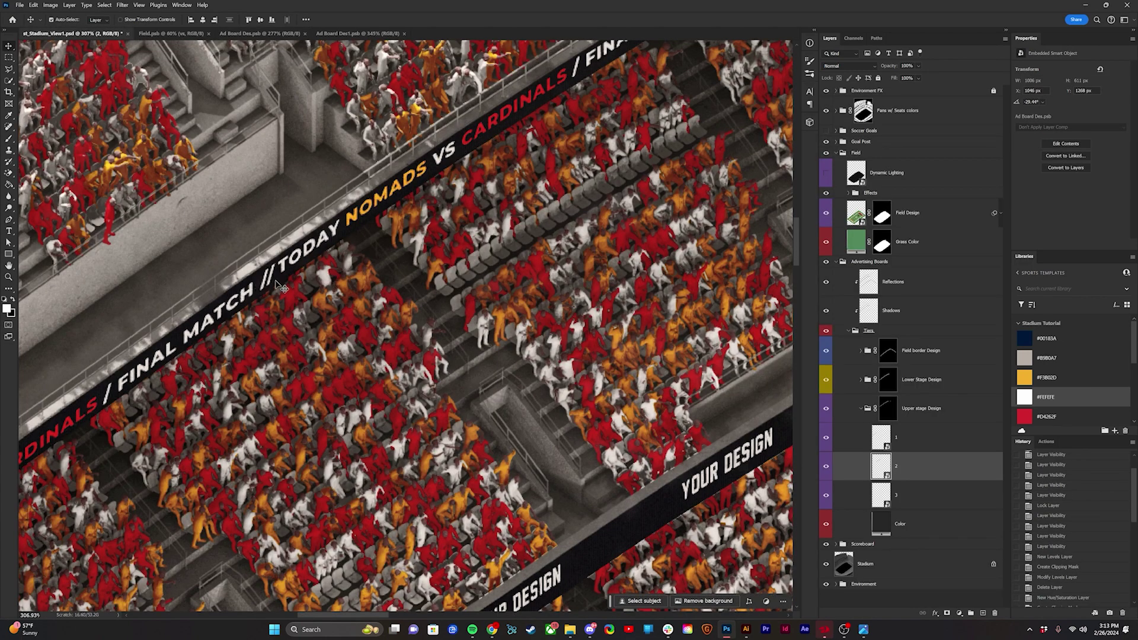
pyautogui.scroll(-2, 274, 288)
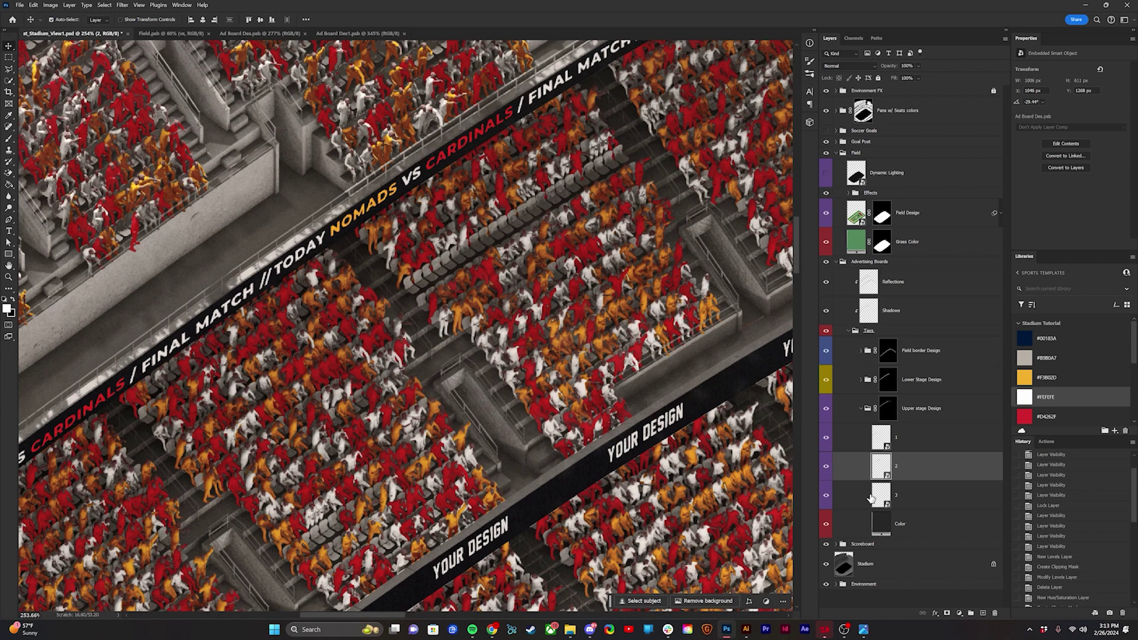
# Open ad board layer 3's contents, copy in the matchup text, and delete YOUR DESIGN.
pyautogui.doubleClick(881, 494)
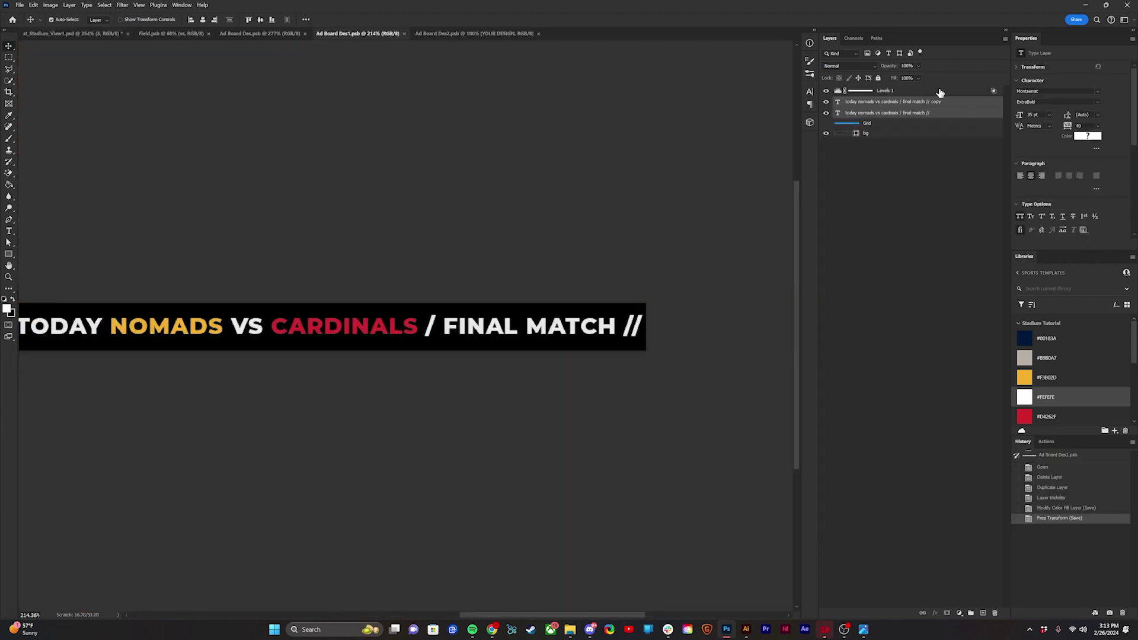
pyautogui.click(444, 34)
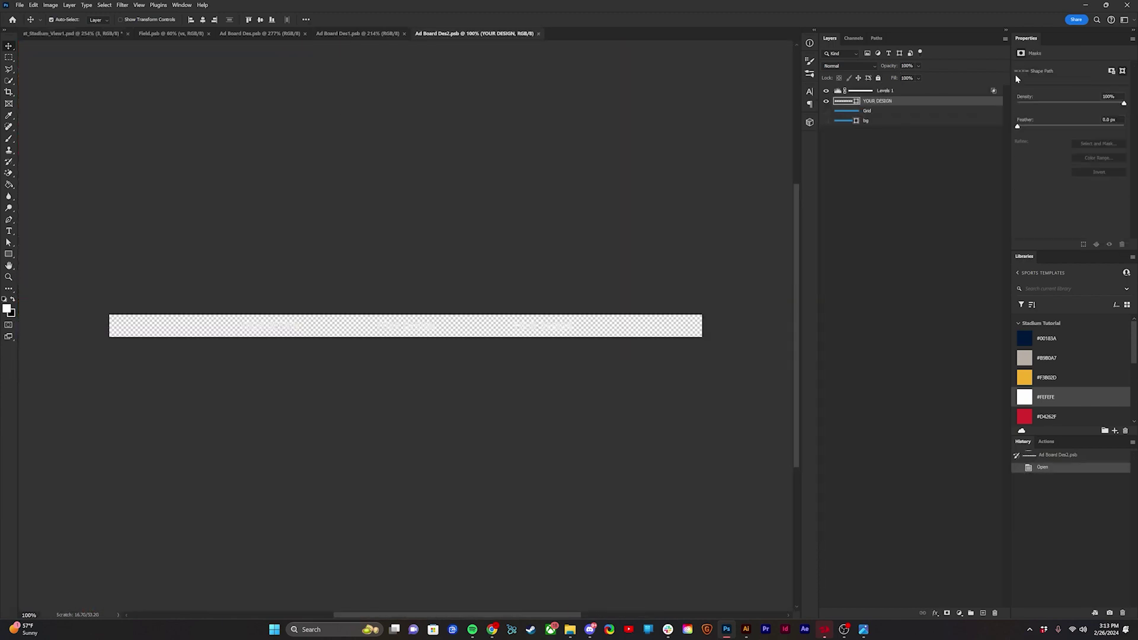
pyautogui.moveTo(880, 114); pyautogui.dragTo(881, 116)
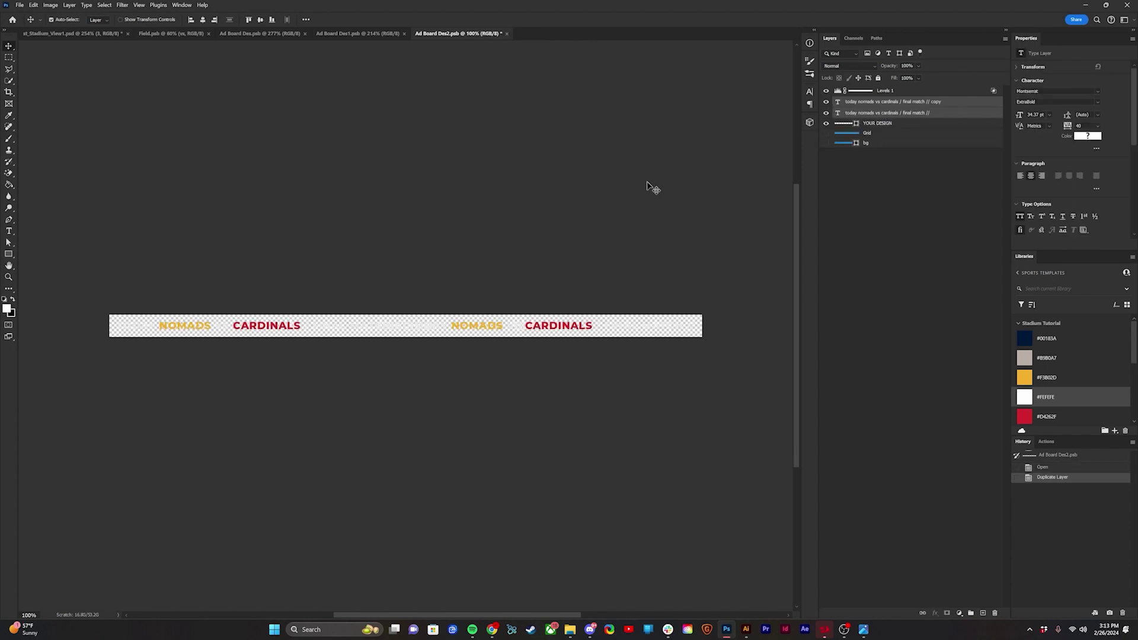
pyautogui.hotkey('ctrl', 'z')
pyautogui.click(351, 33)
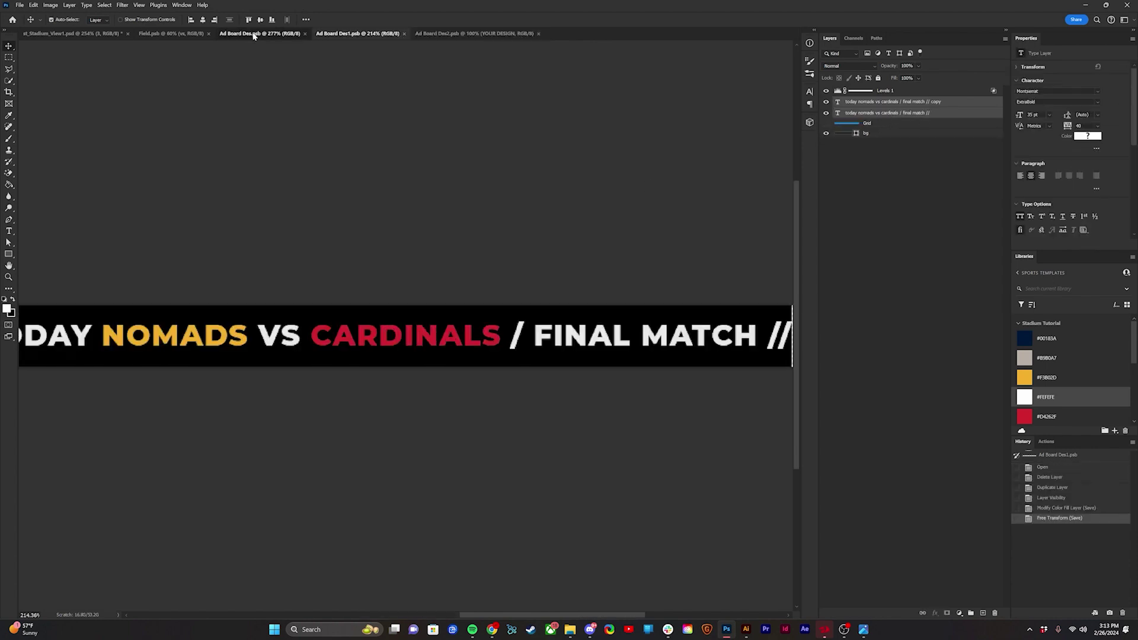
pyautogui.click(477, 33)
pyautogui.moveTo(828, 95); pyautogui.dragTo(829, 97)
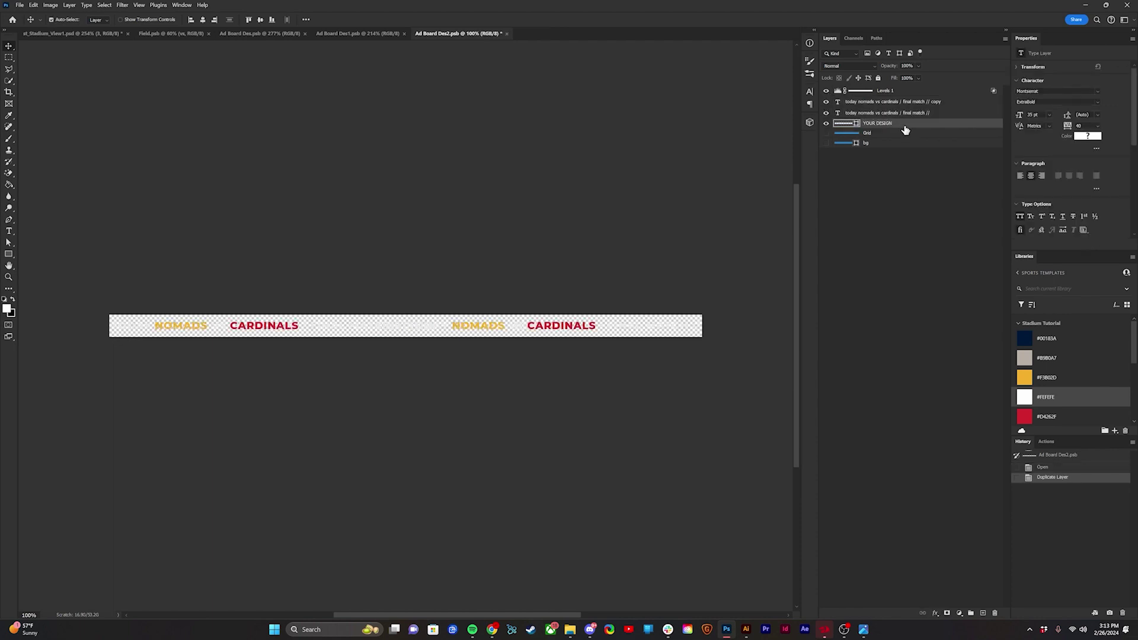
pyautogui.press('Delete')
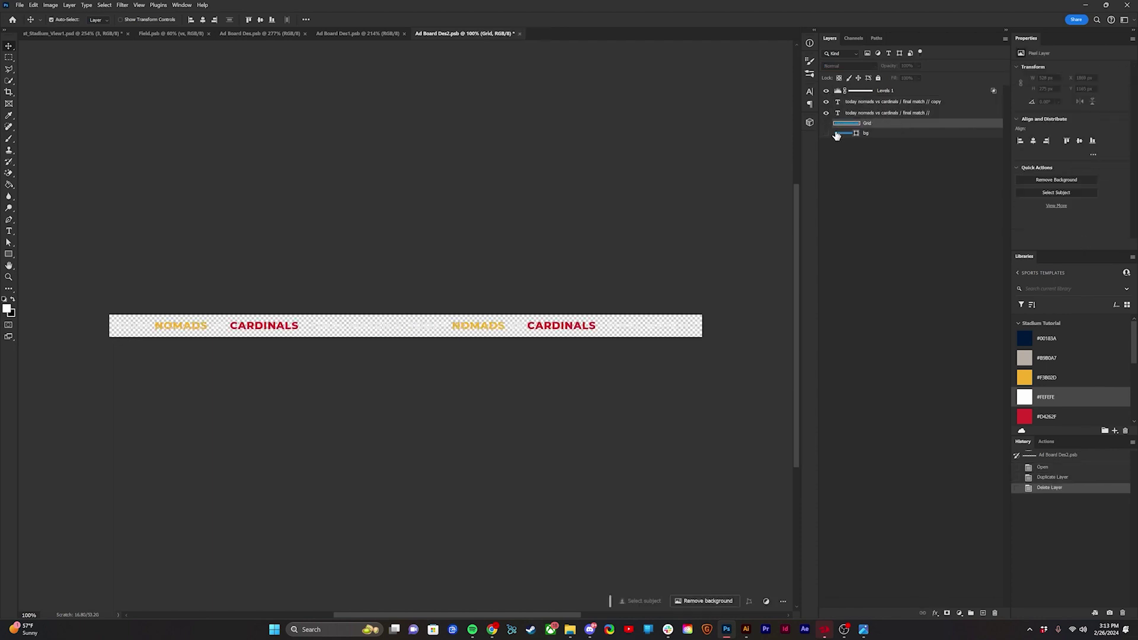
# Show the bg layer in Ad Board Des2 and fill it with black.
pyautogui.click(829, 134)
pyautogui.doubleClick(847, 132)
pyautogui.moveTo(741, 165); pyautogui.dragTo(795, 185)
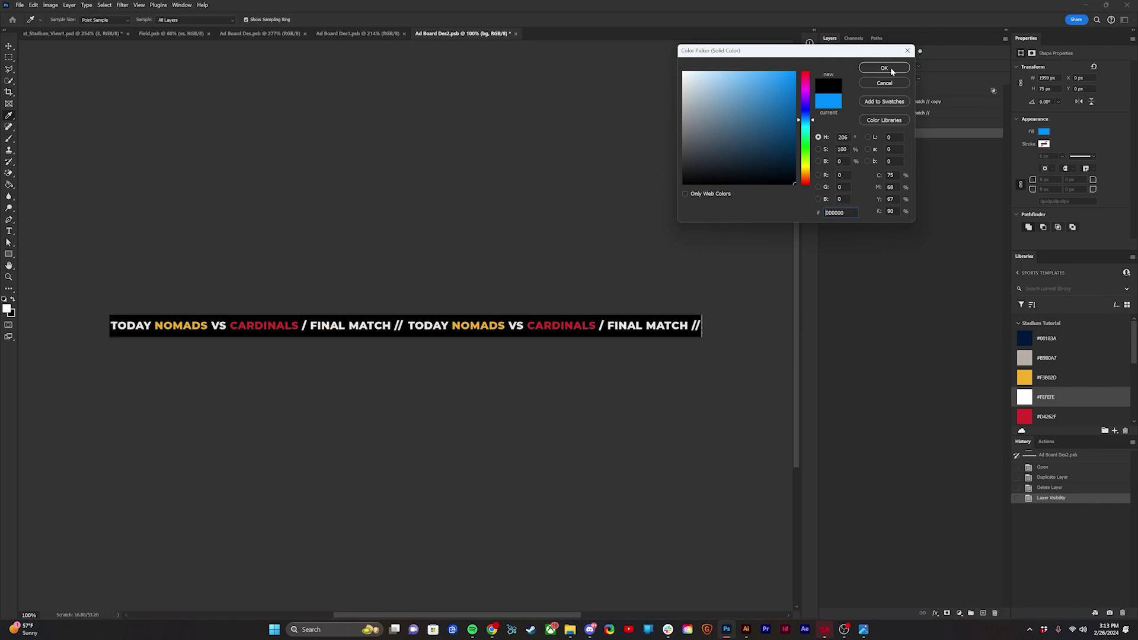
pyautogui.click(888, 70)
pyautogui.click(71, 33)
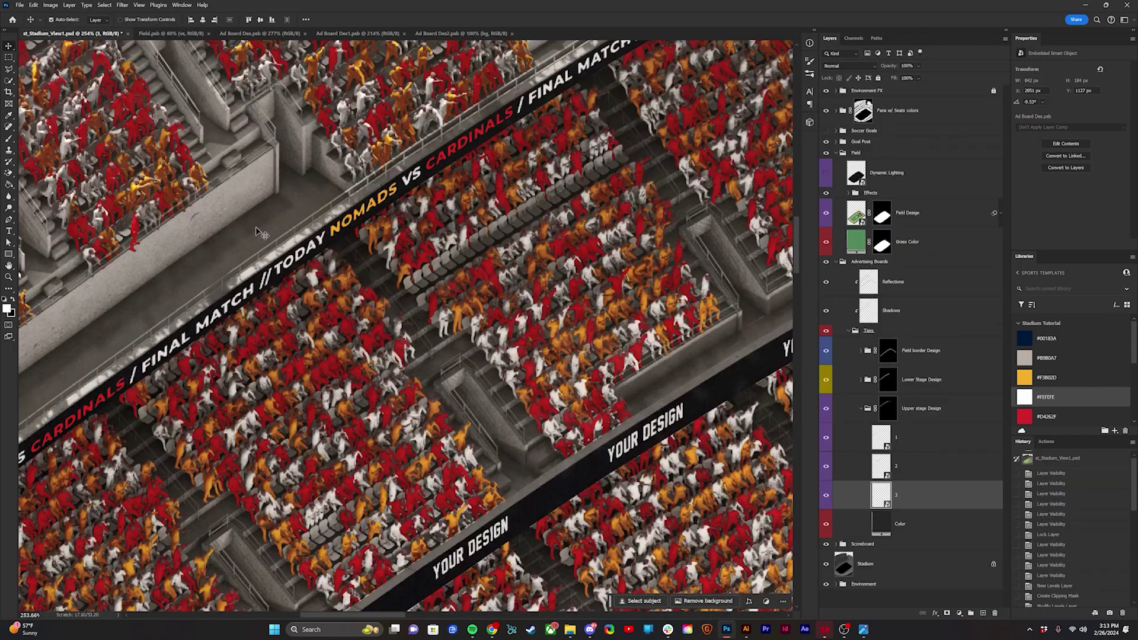
pyautogui.scroll(-4, 261, 234)
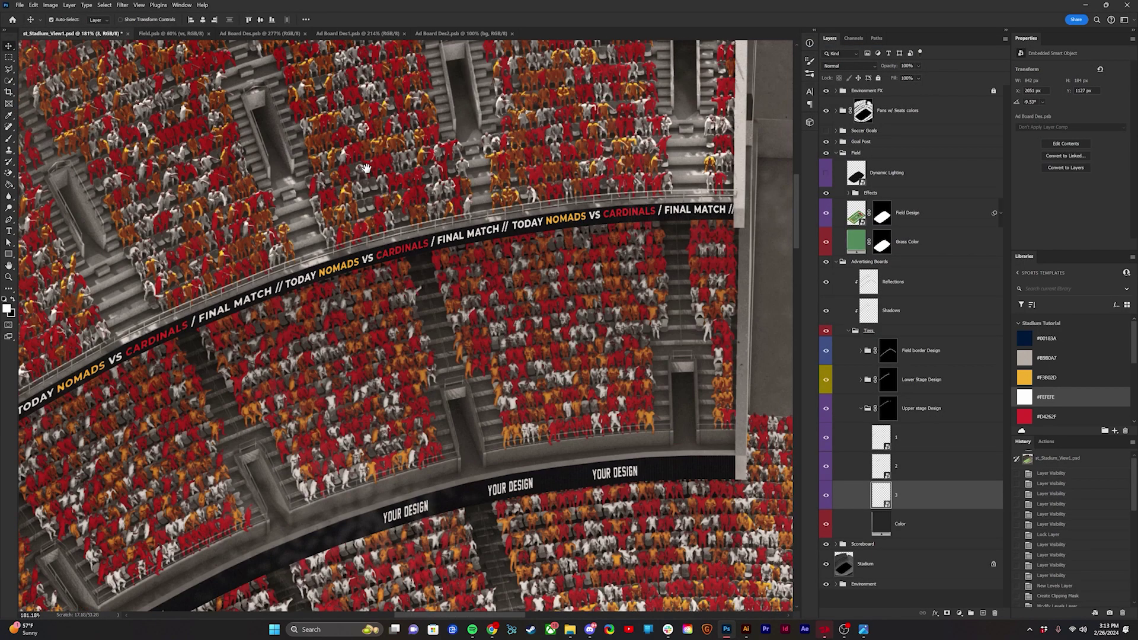
# Collapse the Upper stage Design group and expand the Lower Stage Design group.
pyautogui.hscroll(3, 576, 220)
pyautogui.scroll(-5, 468, 238)
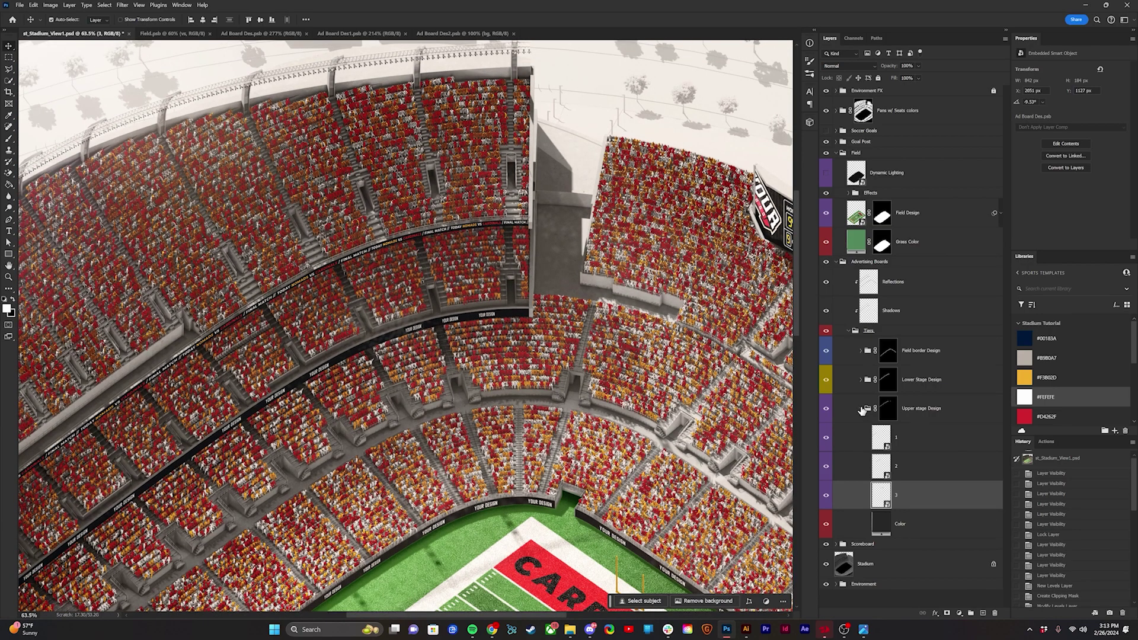
pyautogui.click(860, 408)
pyautogui.moveTo(443, 377); pyautogui.dragTo(443, 271)
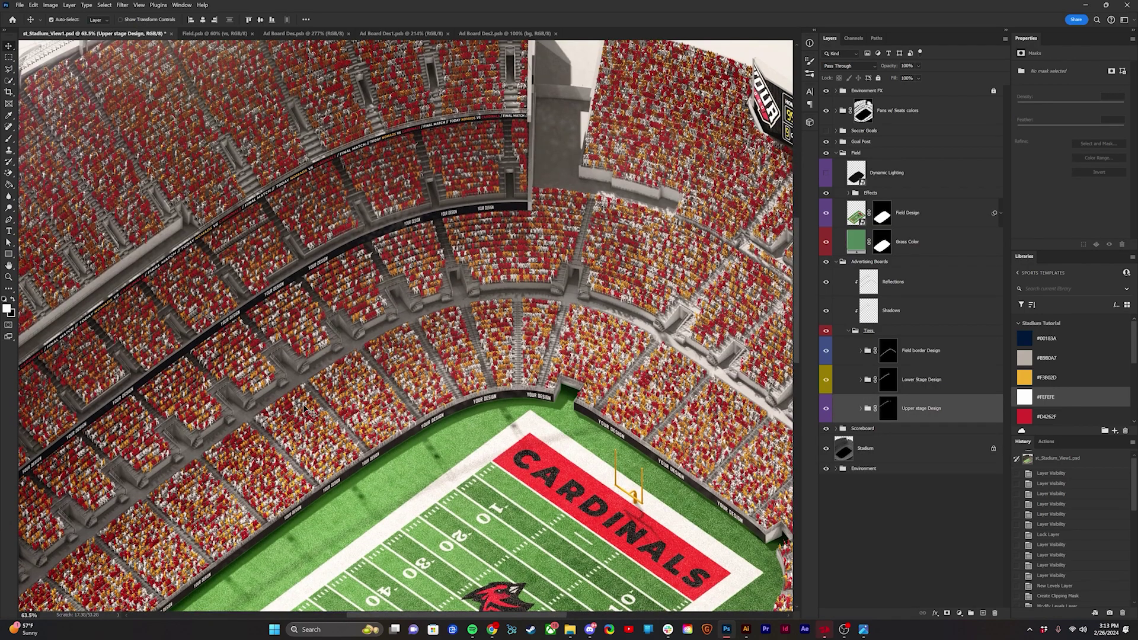
pyautogui.click(887, 409)
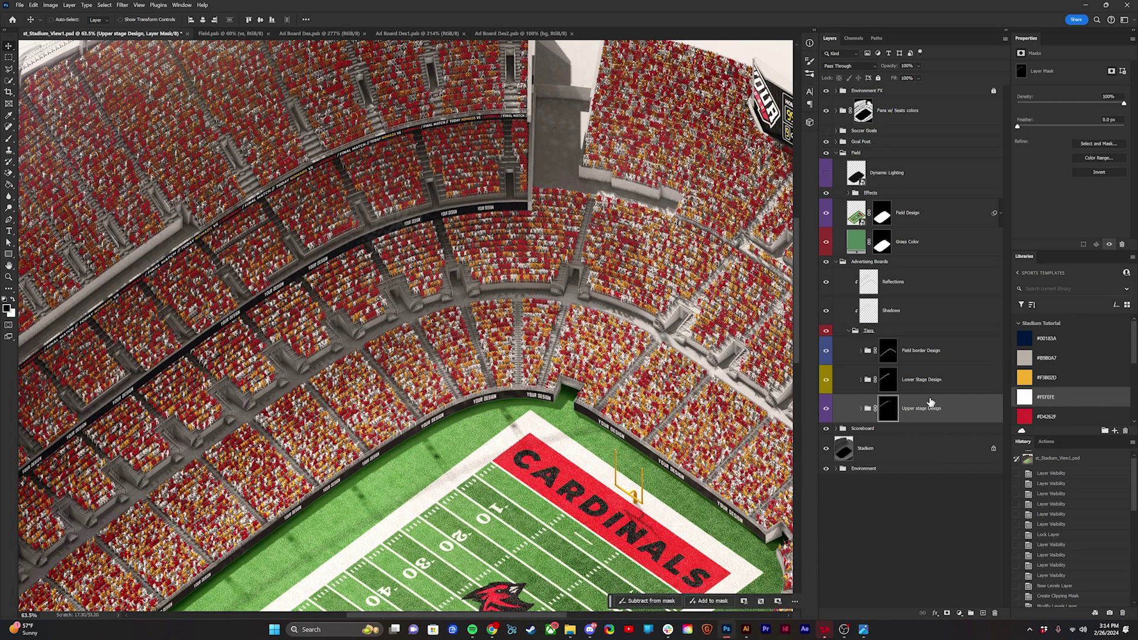
pyautogui.click(860, 380)
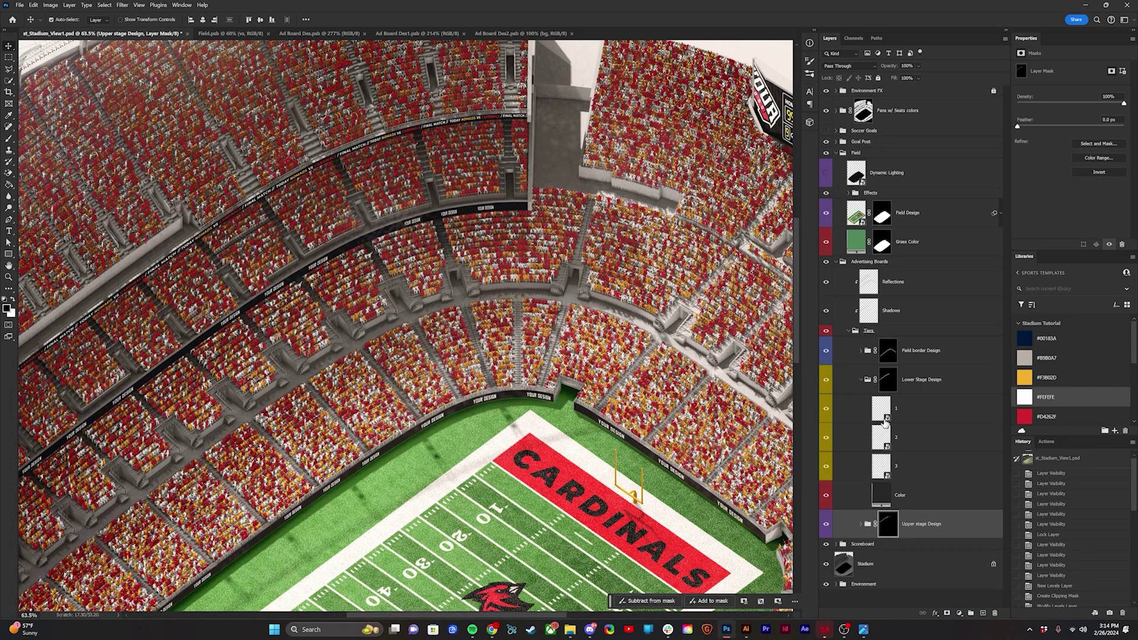
pyautogui.doubleClick(882, 419)
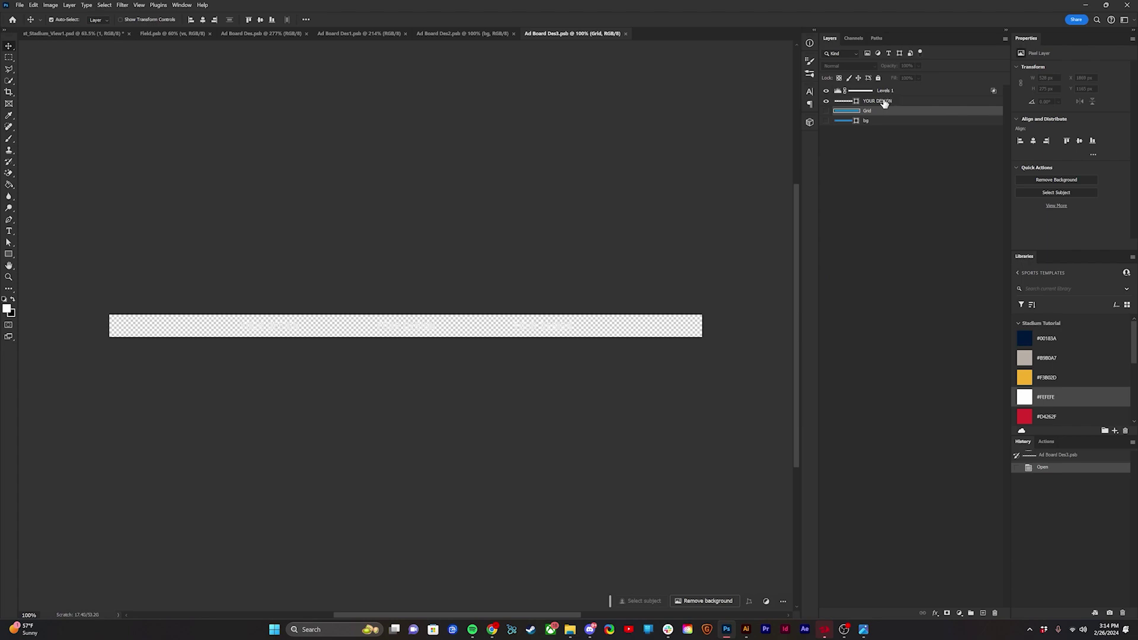
pyautogui.hotkey('ctrl', 'w')
# Set the lower tier's Color fill layer to #000000 and open ad board 1's contents.
pyautogui.click(891, 495)
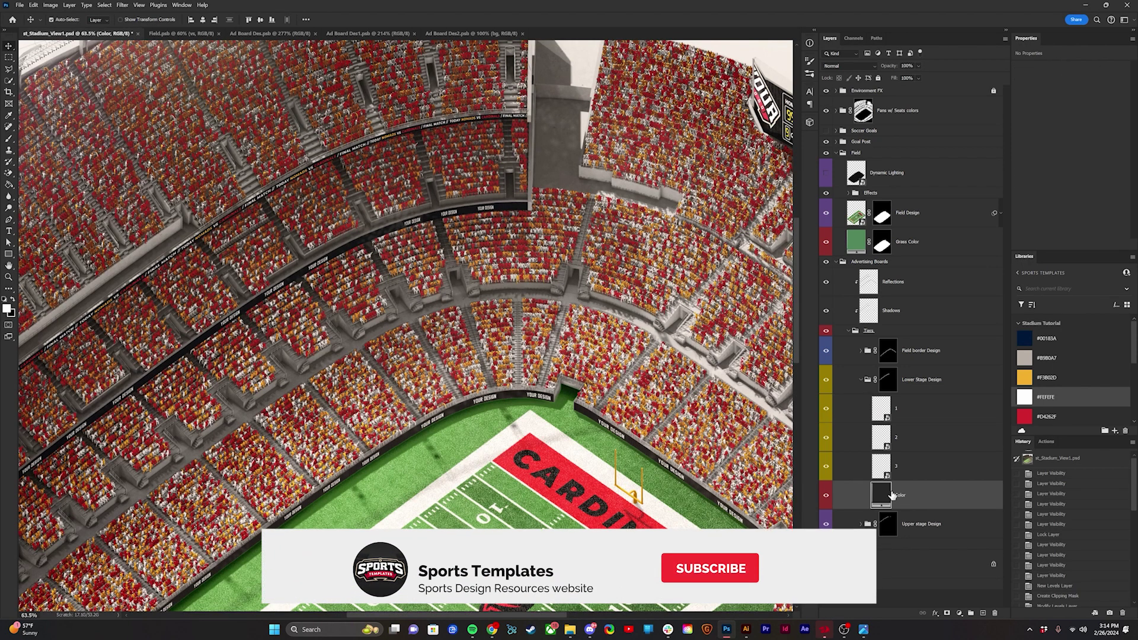
pyautogui.doubleClick(889, 495)
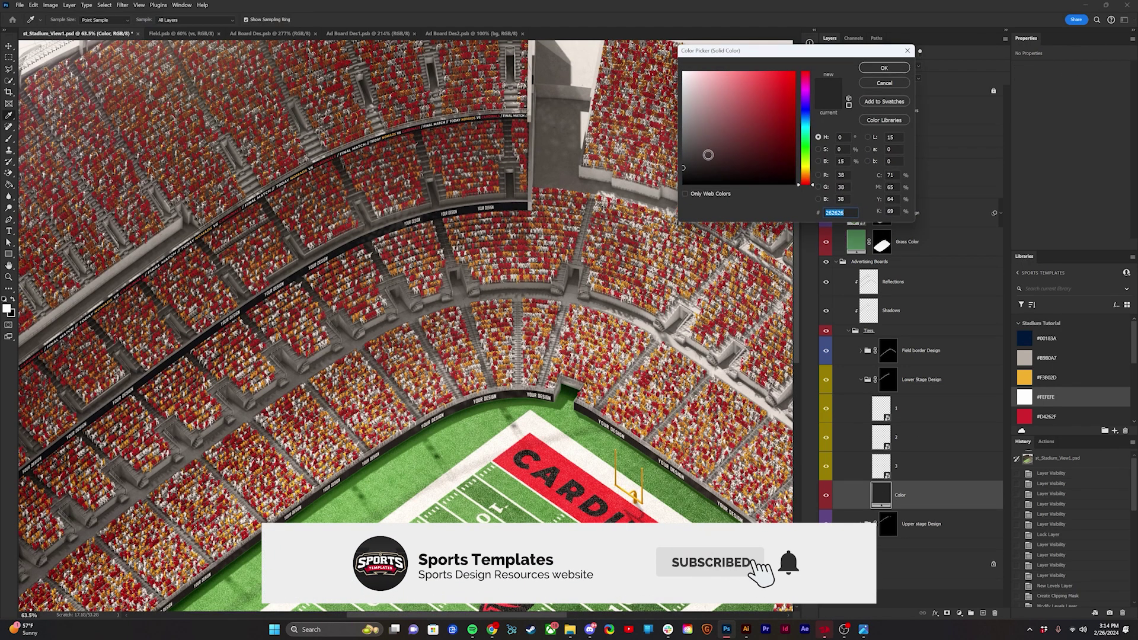
pyautogui.write('000000')
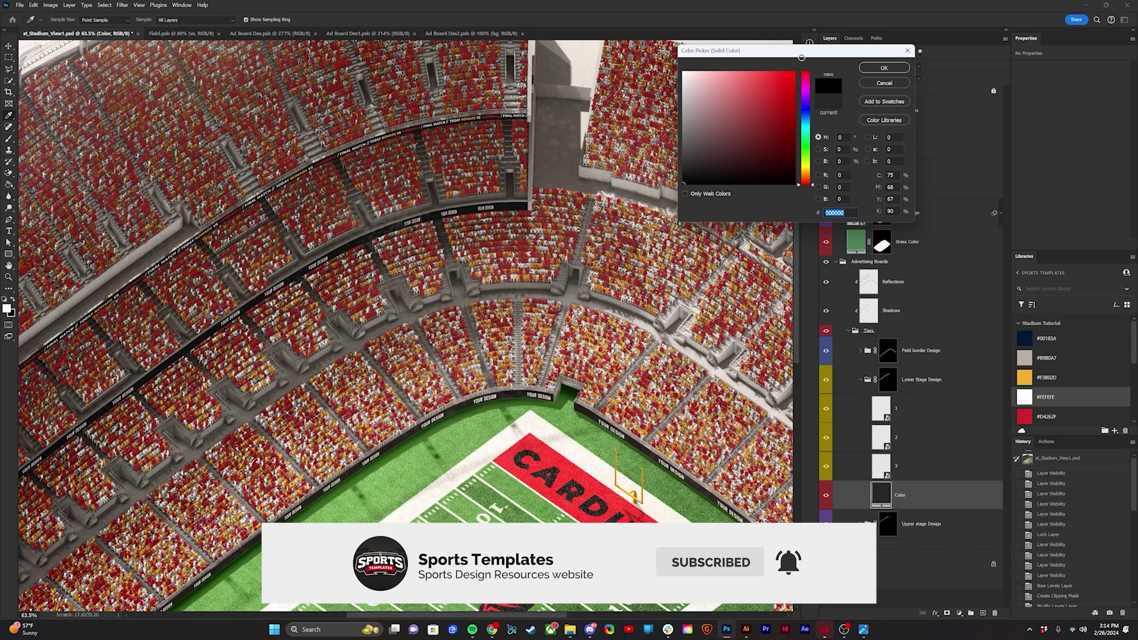
pyautogui.write('ff0000')
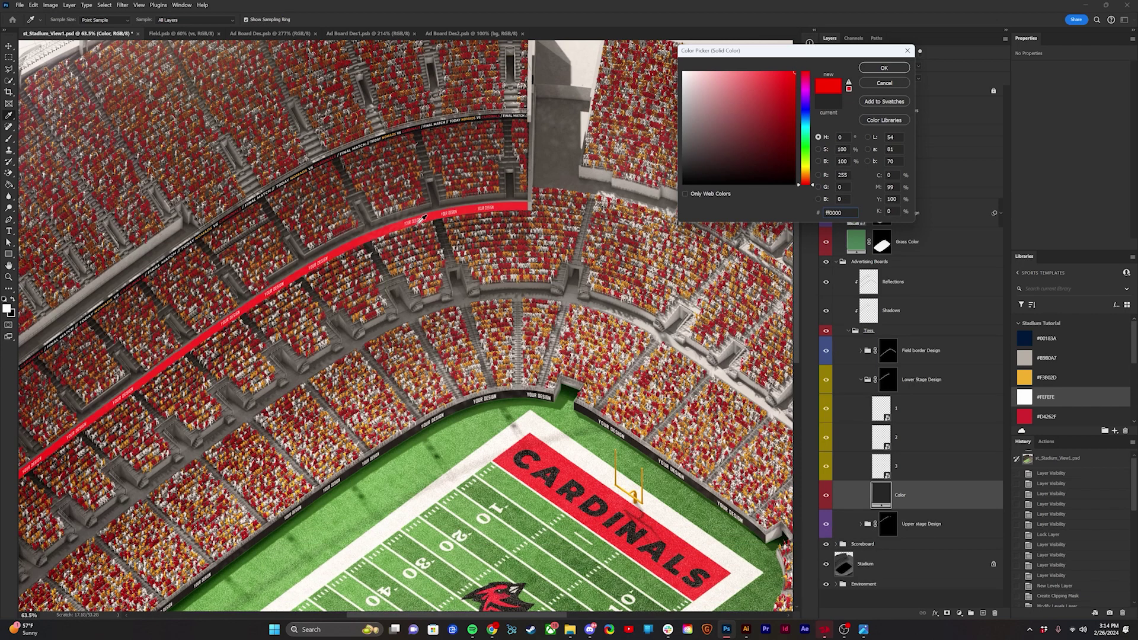
pyautogui.doubleClick(833, 213)
pyautogui.write('000000')
pyautogui.press('Return')
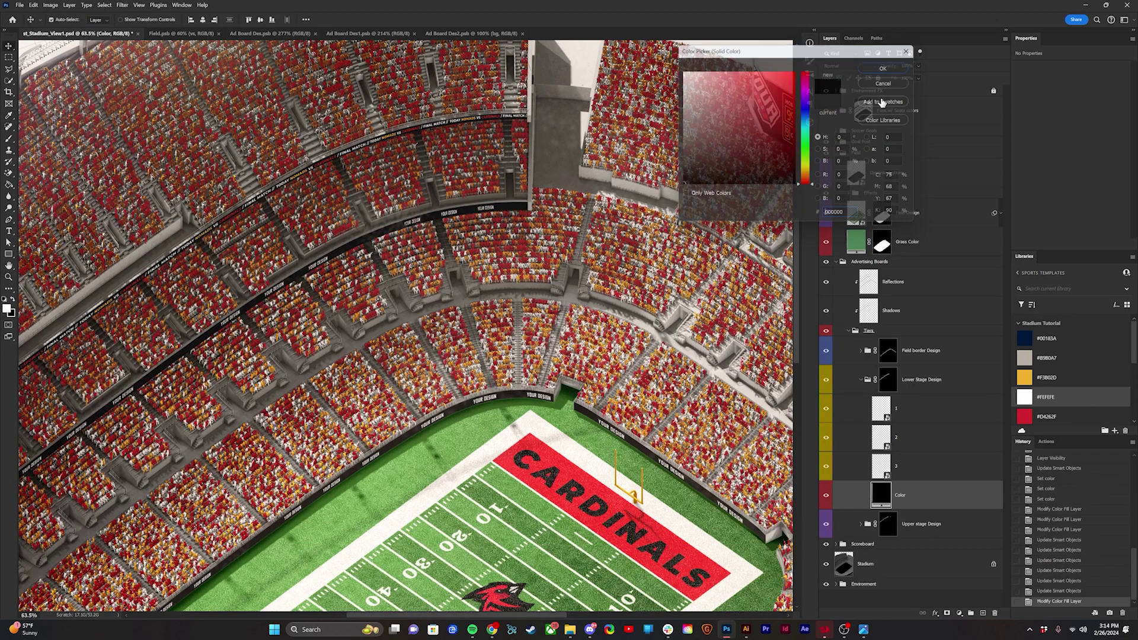
pyautogui.doubleClick(881, 409)
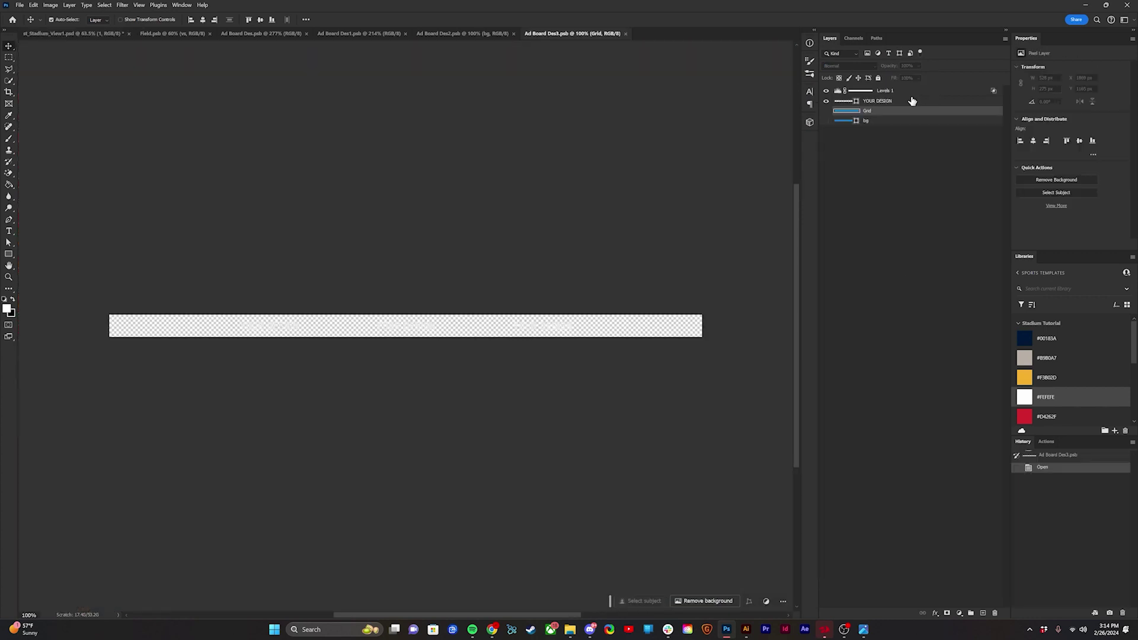
# Delete the YOUR DESIGN layer from lower-tier ad boards 1, 2 and 3, saving each.
pyautogui.click(912, 101)
pyautogui.press('Delete')
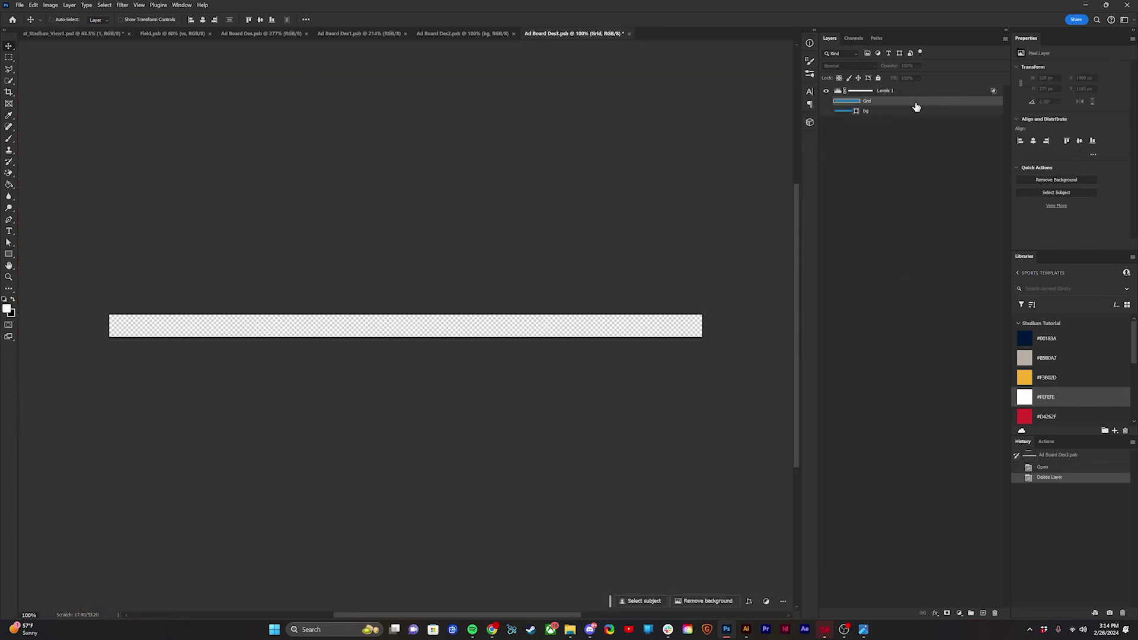
pyautogui.hotkey('ctrl', 'w')
pyautogui.press('Return')
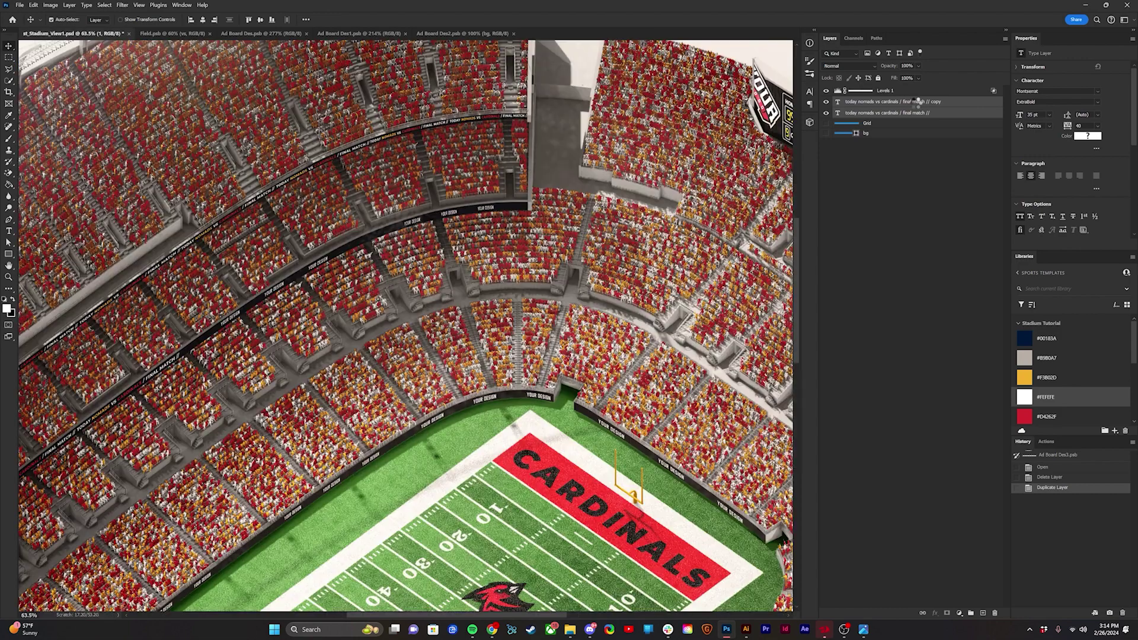
pyautogui.doubleClick(866, 343)
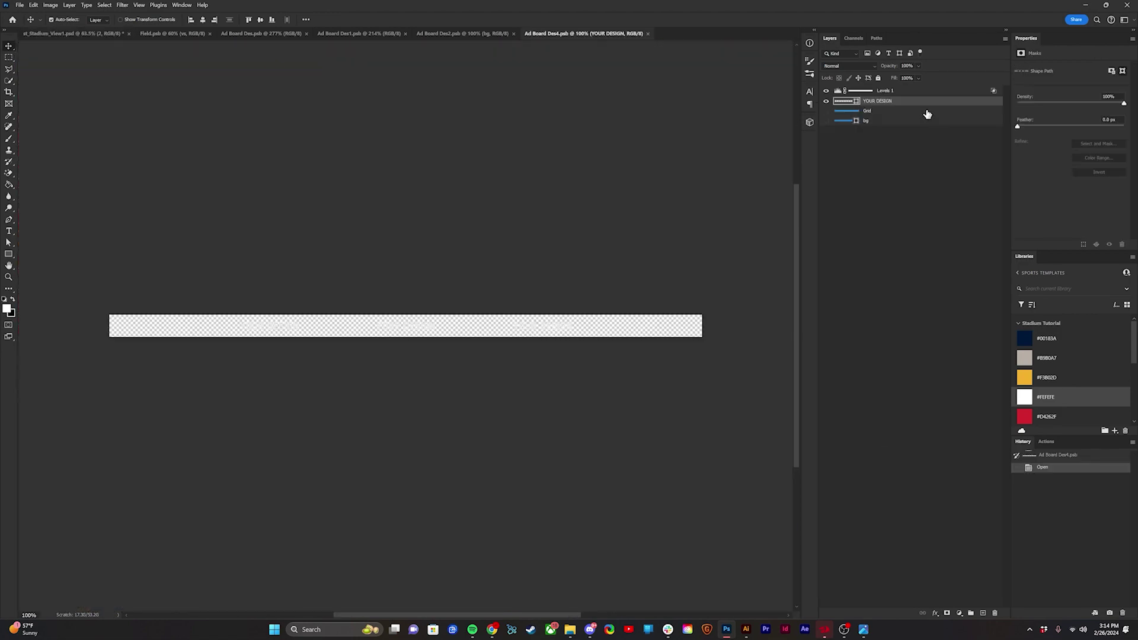
pyautogui.press('Delete')
pyautogui.hotkey('ctrl', 'w')
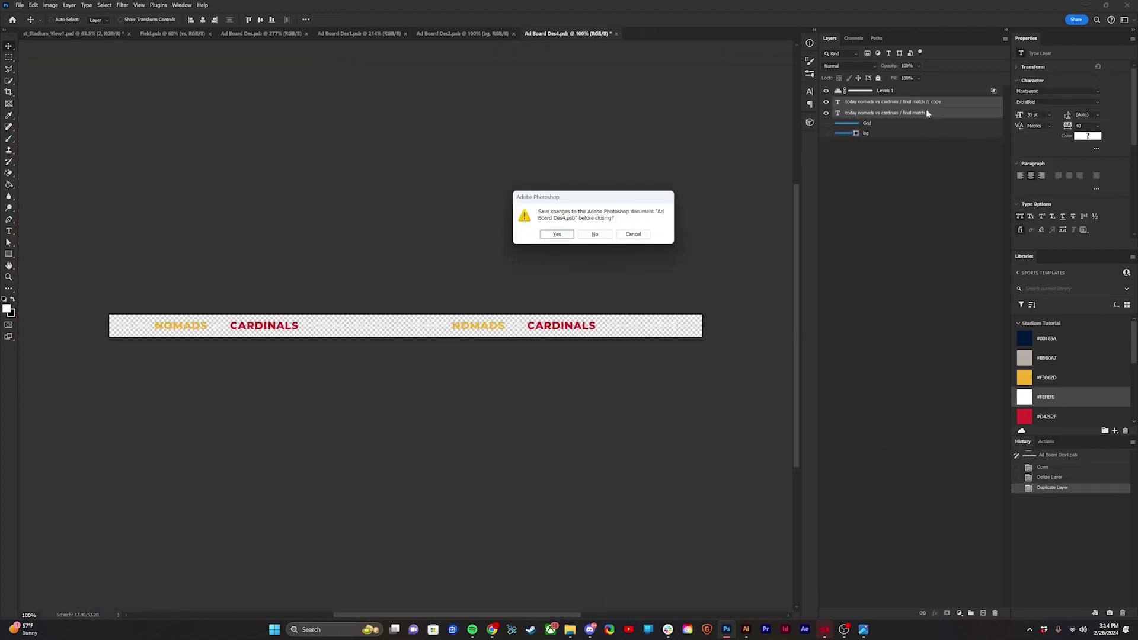
pyautogui.press('Return')
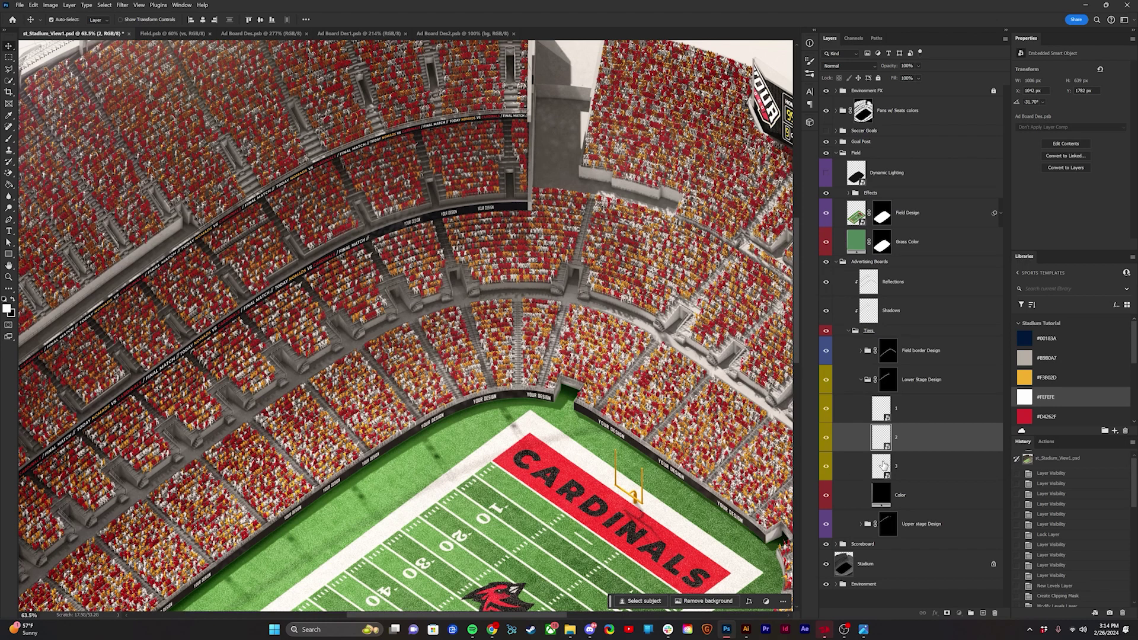
pyautogui.doubleClick(866, 343)
pyautogui.press('Delete')
pyautogui.hotkey('ctrl', 'v')
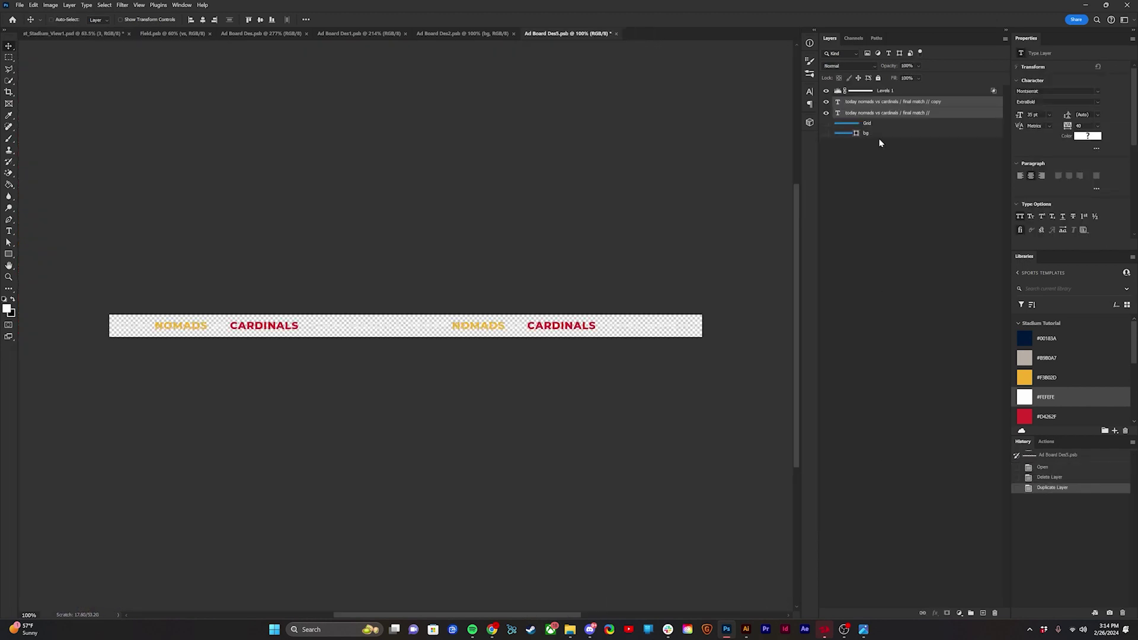
pyautogui.hotkey('ctrl', 'w')
pyautogui.press('Return')
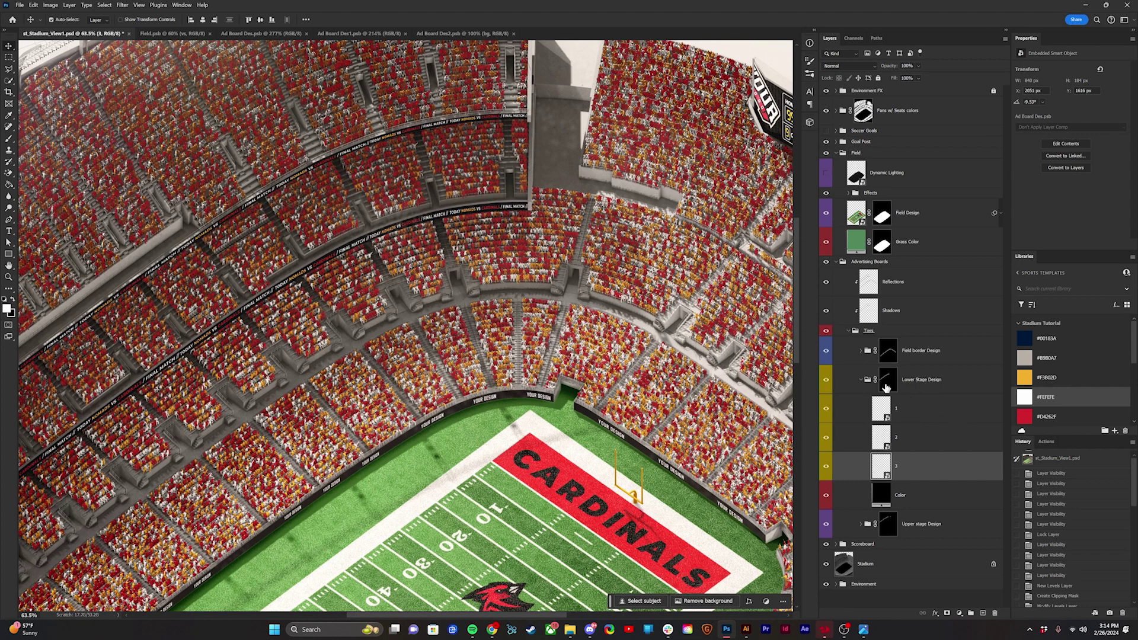
# Collapse Lower Stage Design, expand Field border Design, and bring the CARDINALS end zone into view.
pyautogui.click(862, 381)
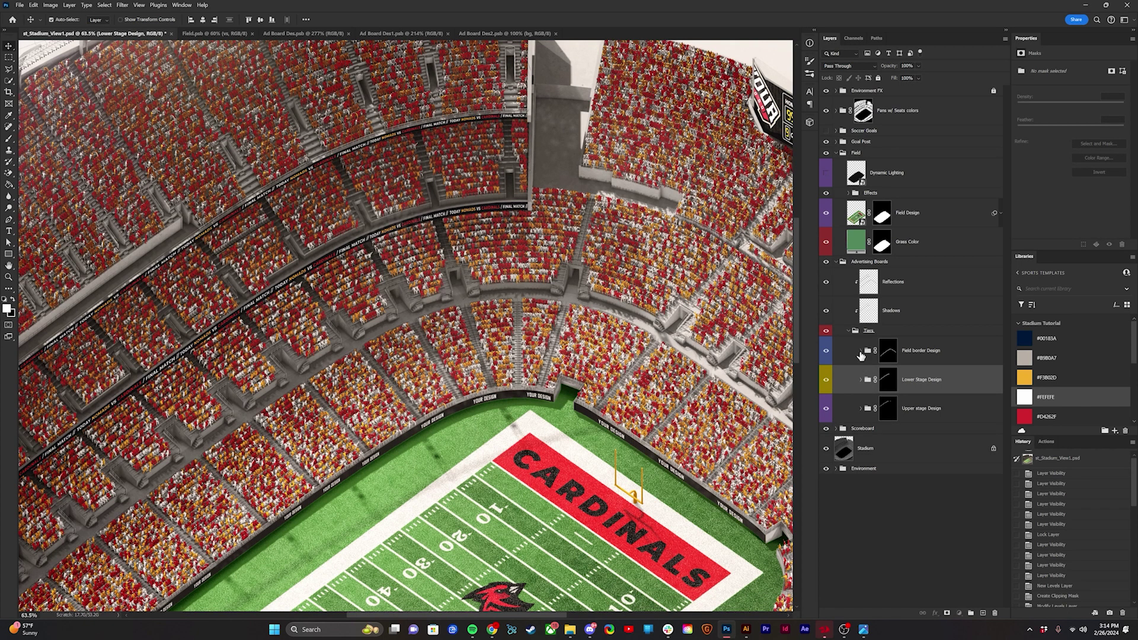
pyautogui.click(861, 351)
pyautogui.moveTo(390, 432); pyautogui.dragTo(487, 247)
pyautogui.moveTo(480, 383); pyautogui.dragTo(500, 318)
pyautogui.scroll(1, 424, 254)
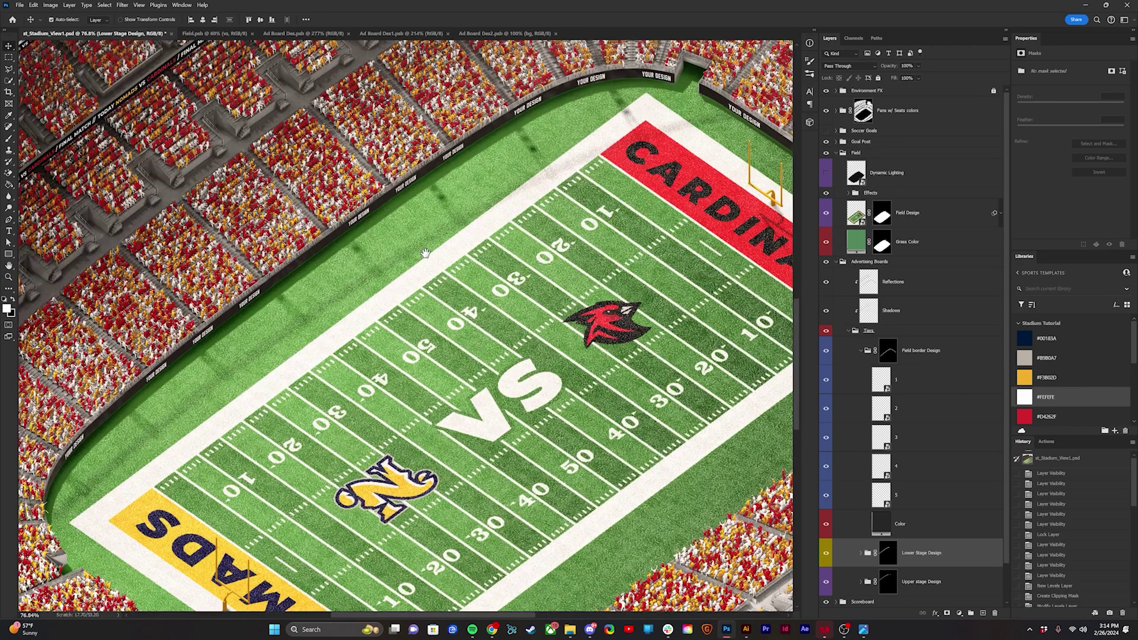
pyautogui.moveTo(425, 254); pyautogui.dragTo(379, 305)
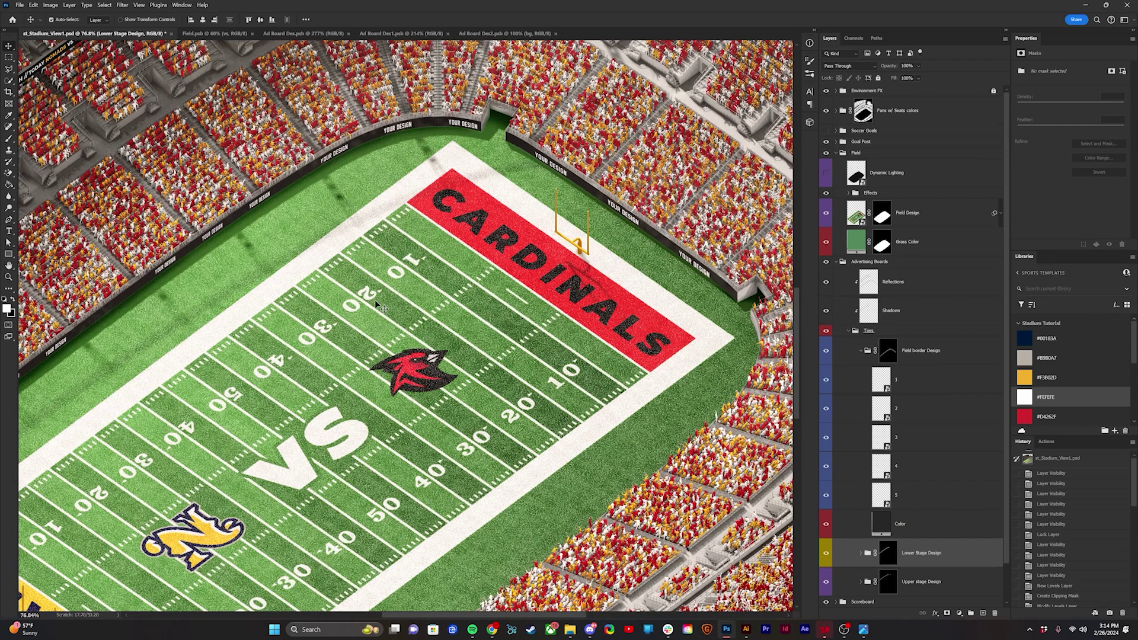
pyautogui.scroll(-2, 379, 305)
pyautogui.scroll(1, 134, 427)
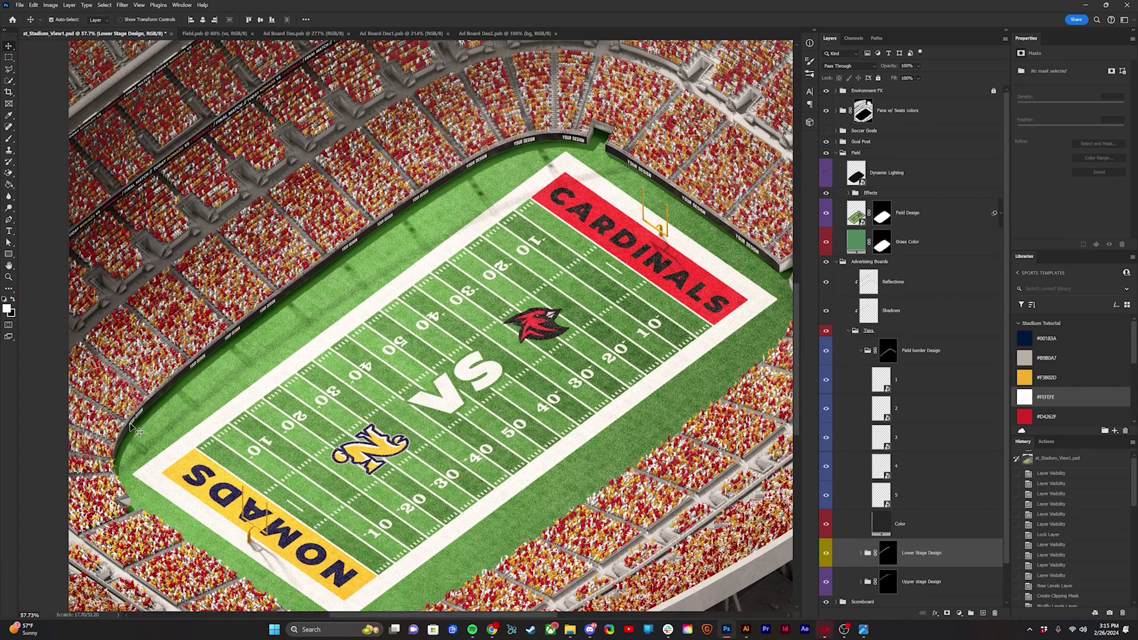
# Delete the YOUR DESIGN layer from field border ad board 2 and close it.
pyautogui.click(878, 408)
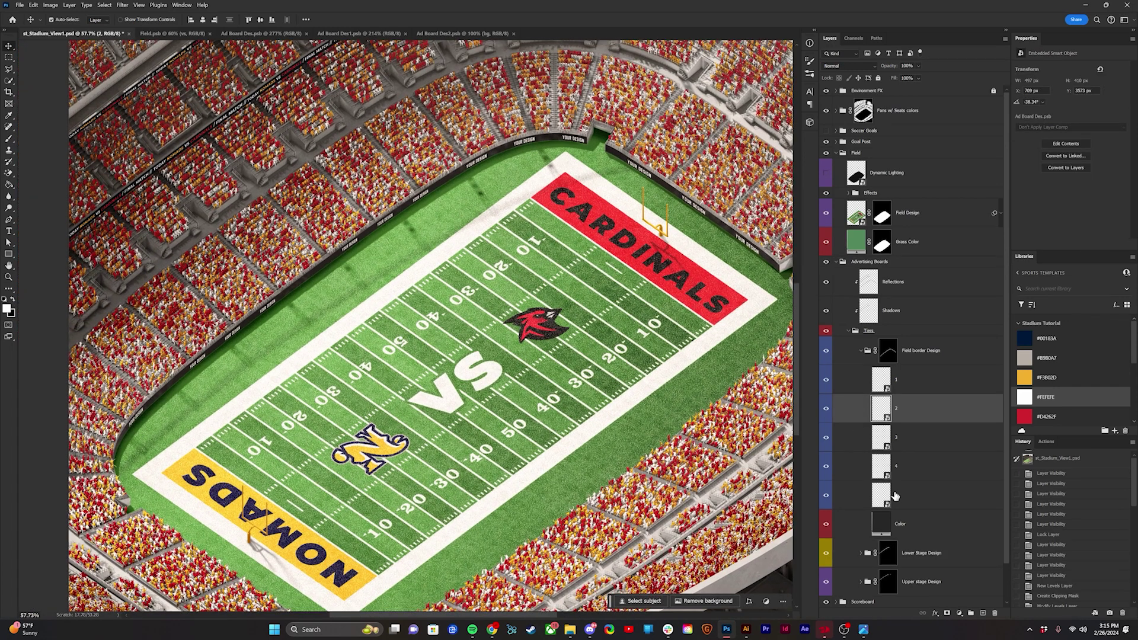
pyautogui.doubleClick(882, 409)
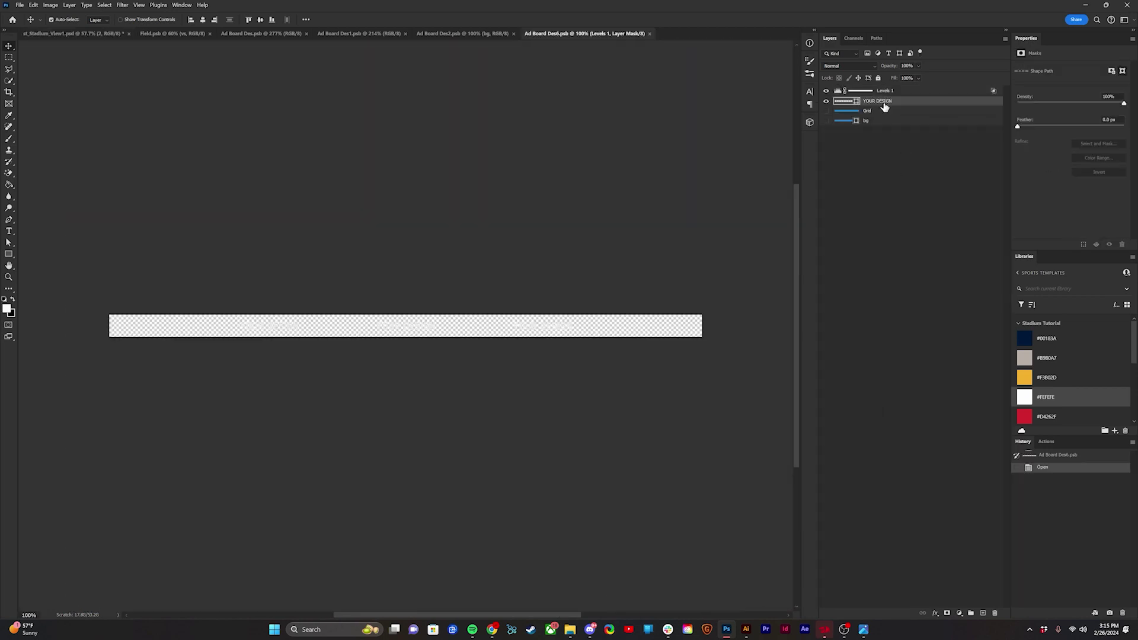
pyautogui.press('Delete')
pyautogui.hotkey('ctrl', 'w')
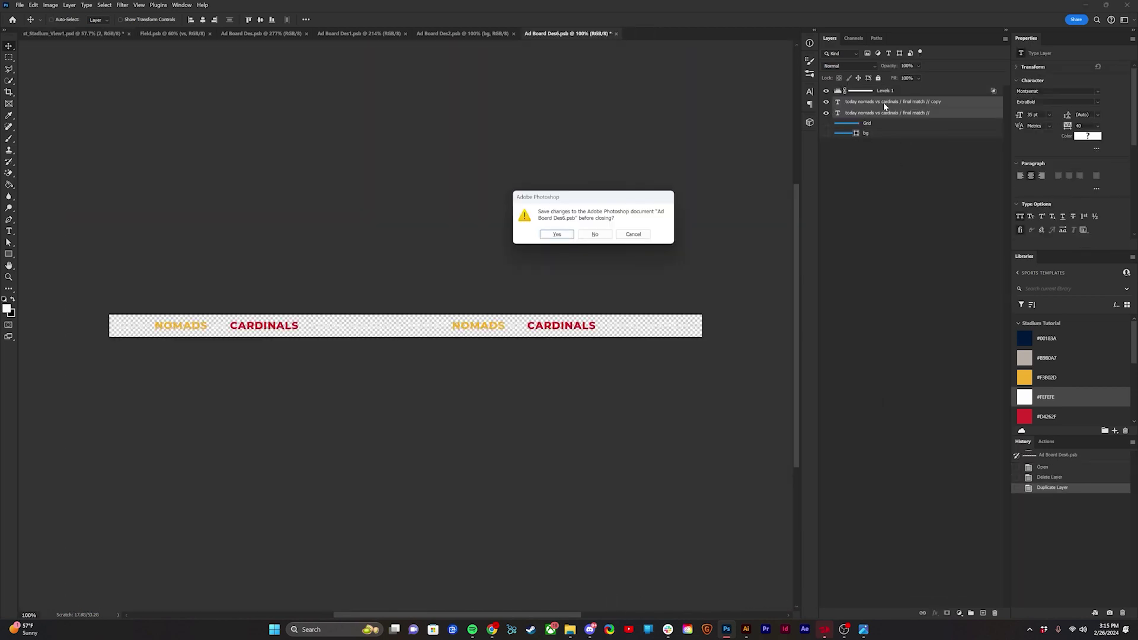
# Set the field border Color fill to pure black (000000).
pyautogui.press('n')
pyautogui.doubleClick(881, 523)
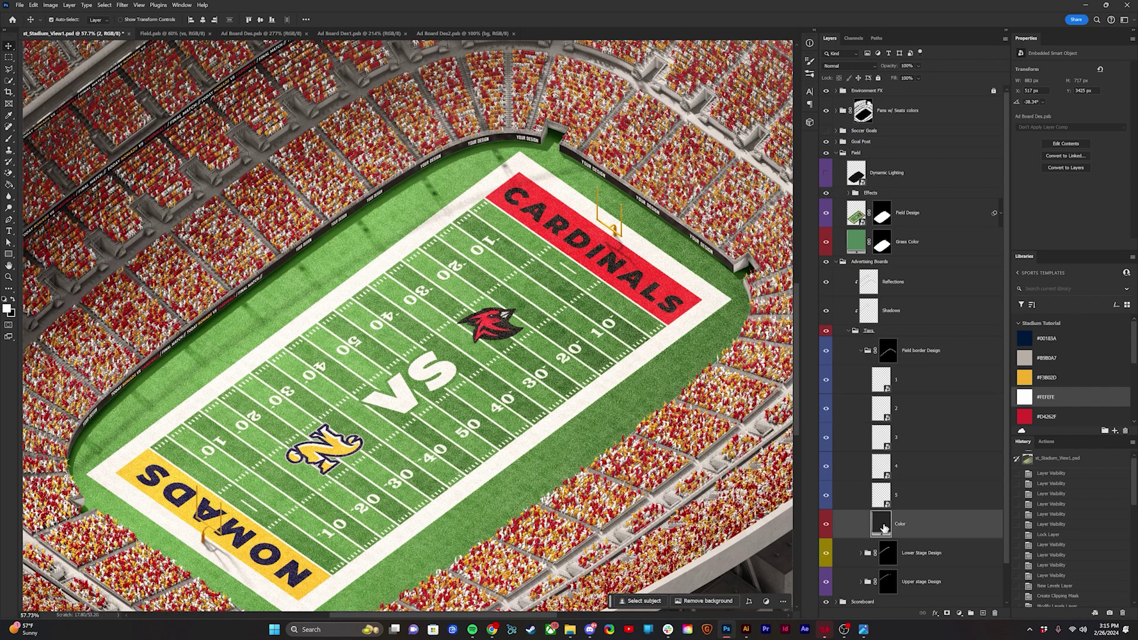
pyautogui.write('000000')
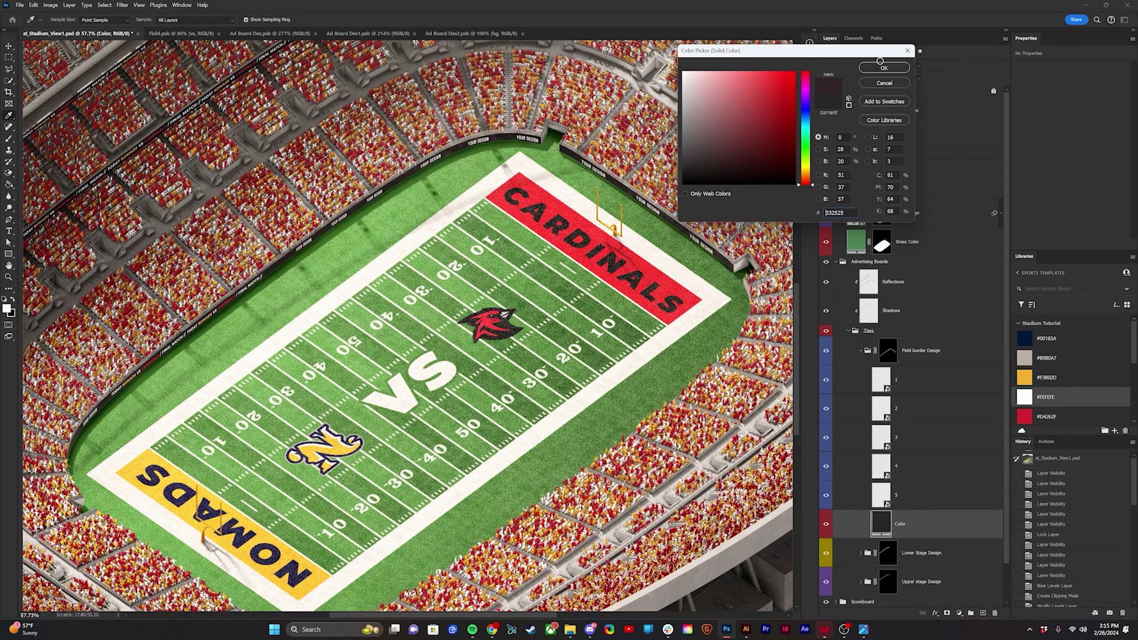
pyautogui.click(883, 68)
# Remove YOUR DESIGN from ad boards 3 and 4, then save and close each.
pyautogui.doubleClick(883, 437)
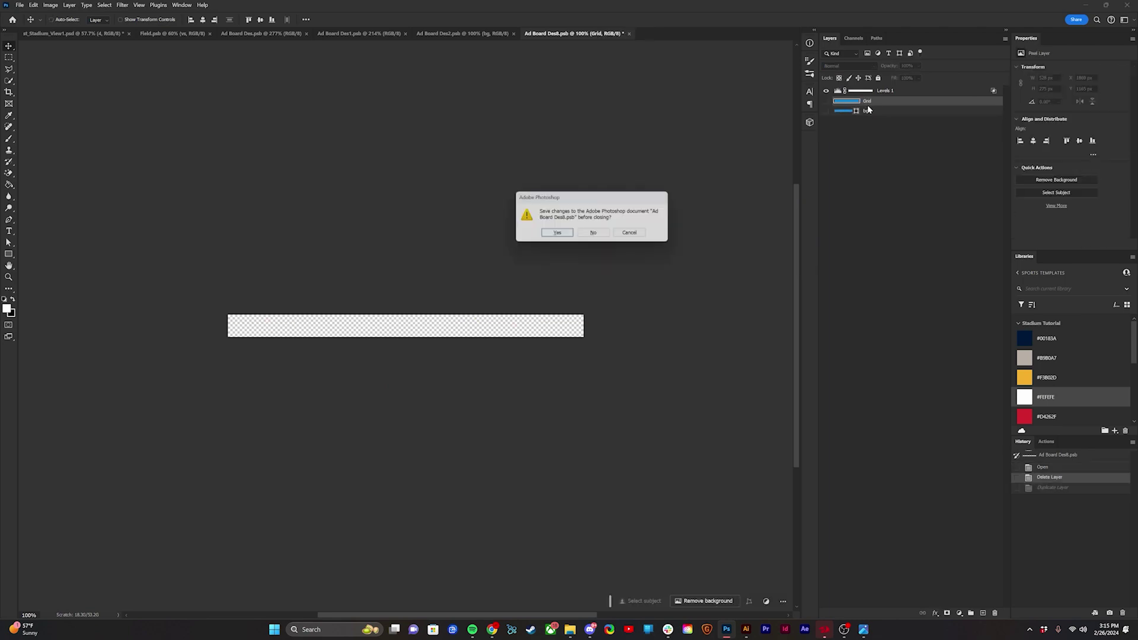
pyautogui.press('Return')
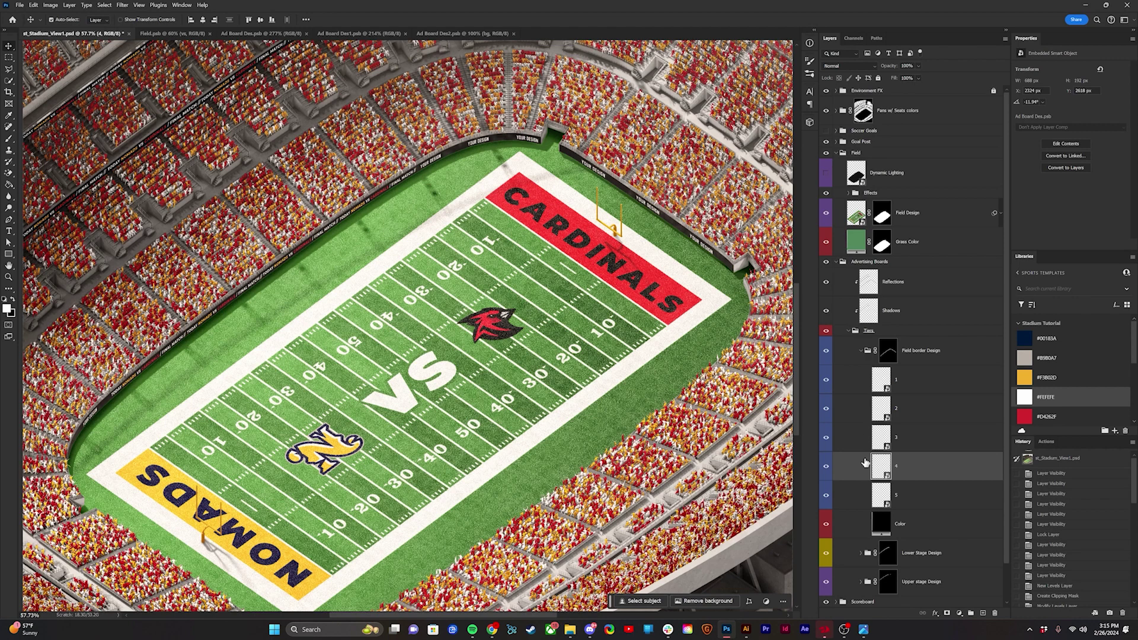
pyautogui.doubleClick(881, 466)
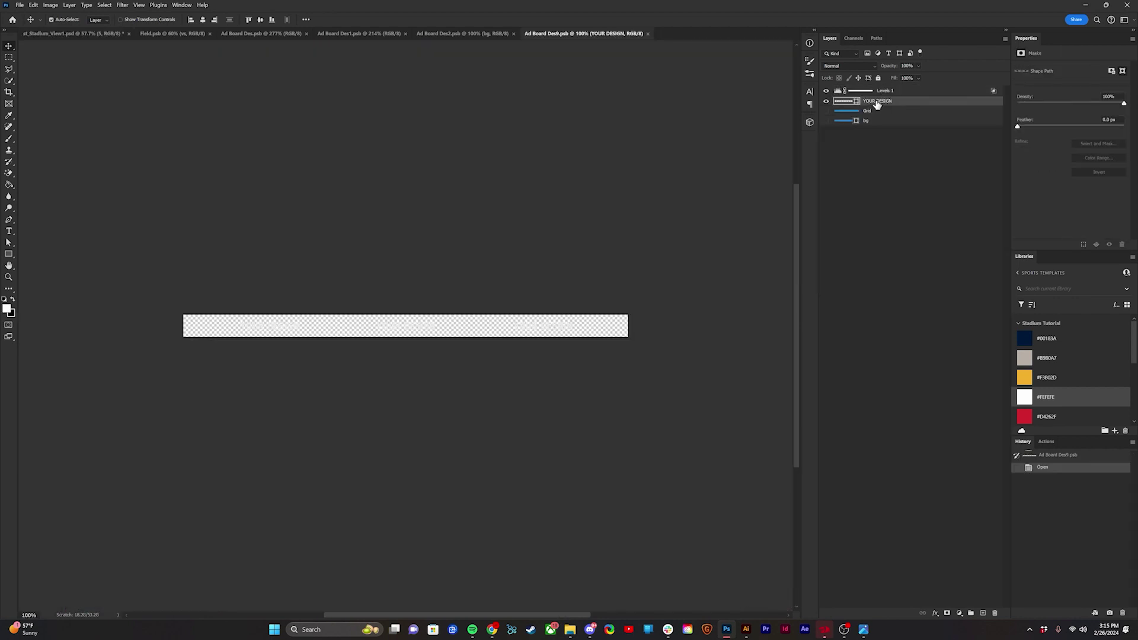
pyautogui.hotkey('ctrl', 's')
pyautogui.hotkey('ctrl', 'w')
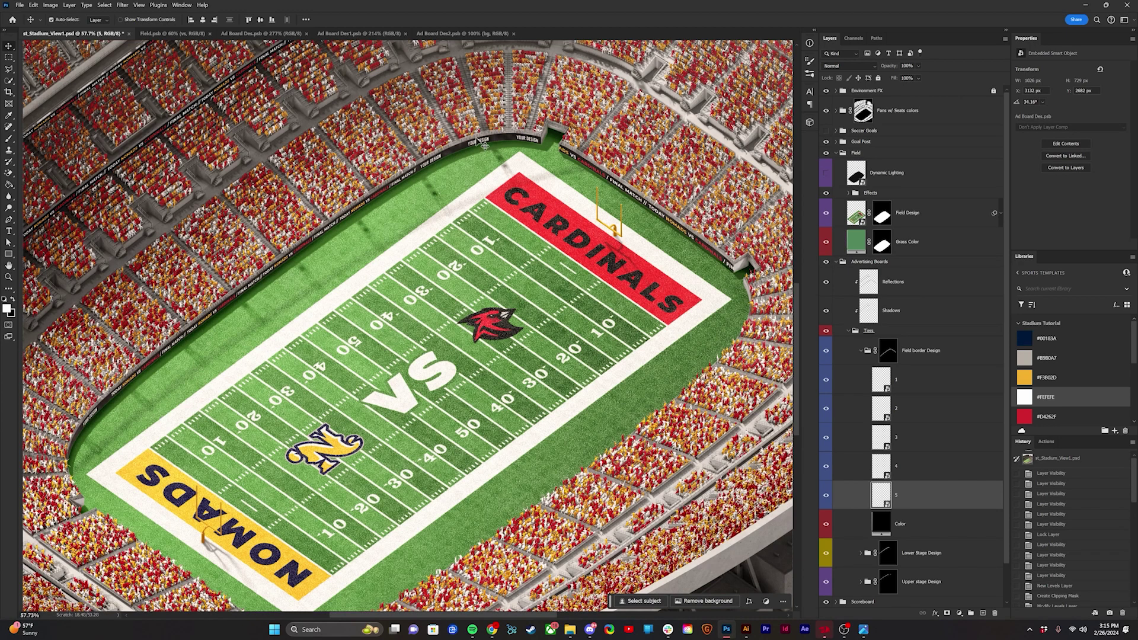
# Bring the NOMADS end zone boards into view and open the corner ad board's design.
pyautogui.click(960, 387)
pyautogui.click(950, 467)
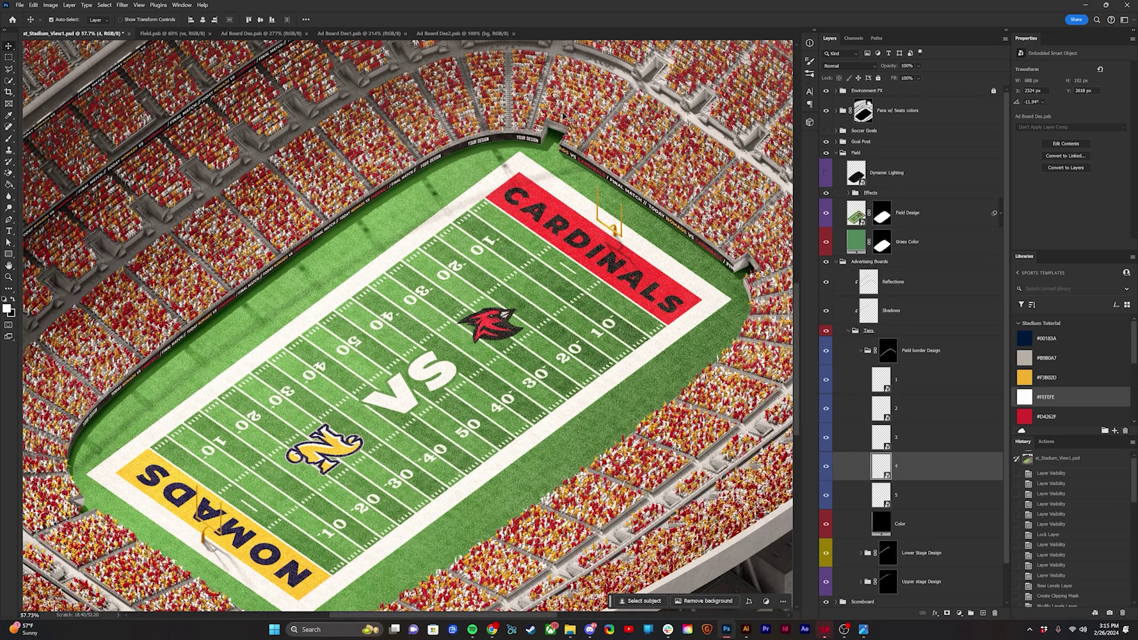
pyautogui.scroll(4, 463, 163)
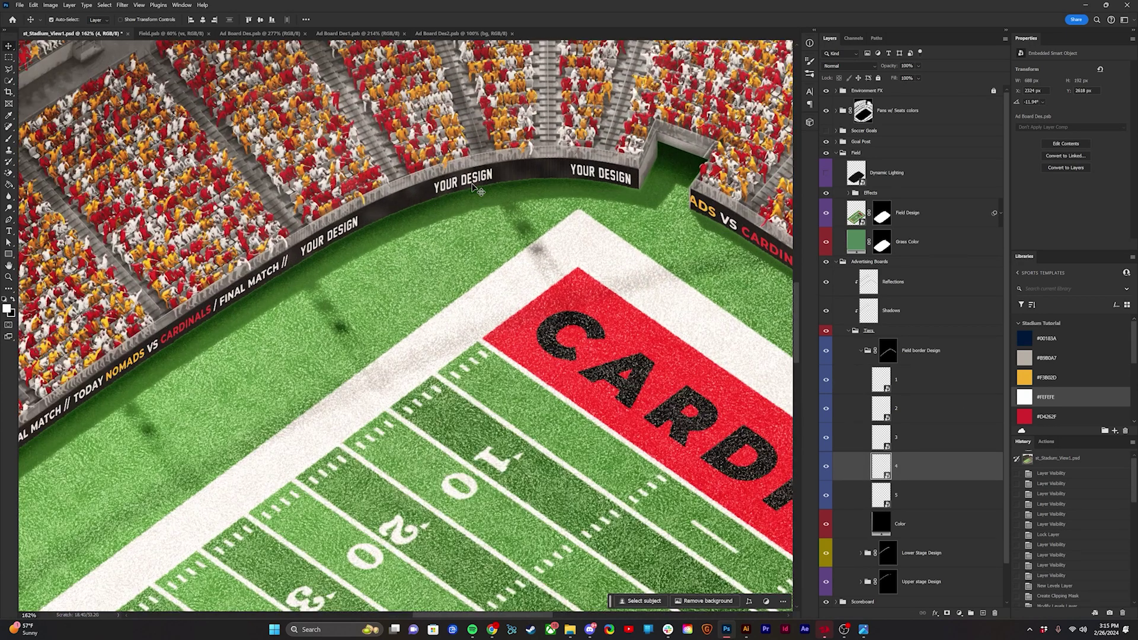
pyautogui.scroll(-4, 292, 349)
pyautogui.moveTo(292, 350); pyautogui.dragTo(381, 311)
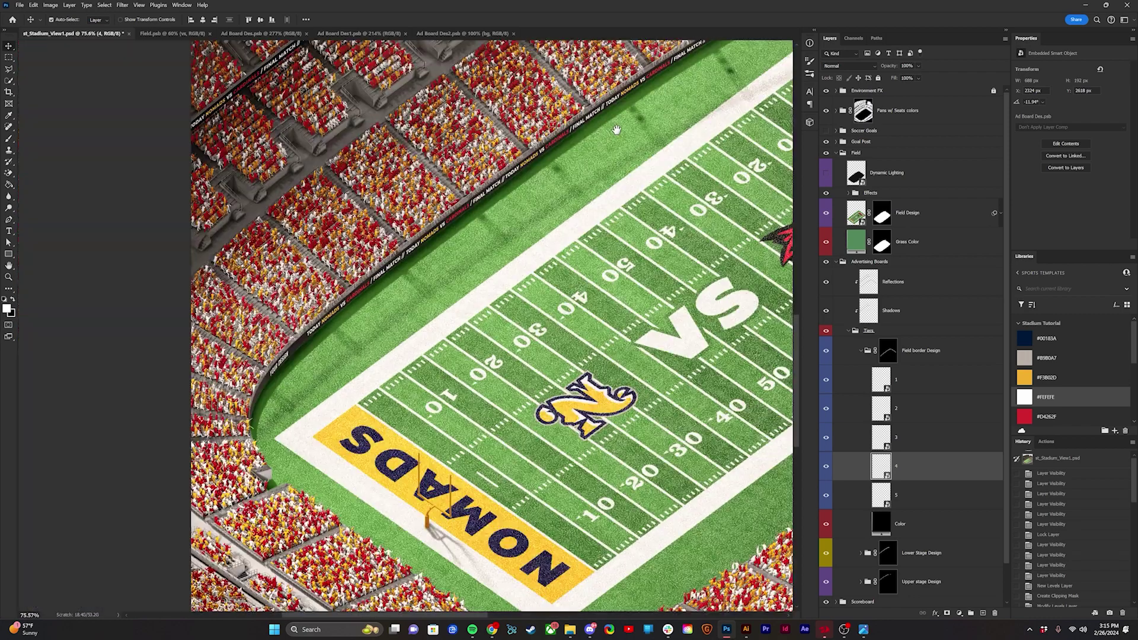
pyautogui.scroll(1, 381, 310)
pyautogui.scroll(3, 382, 310)
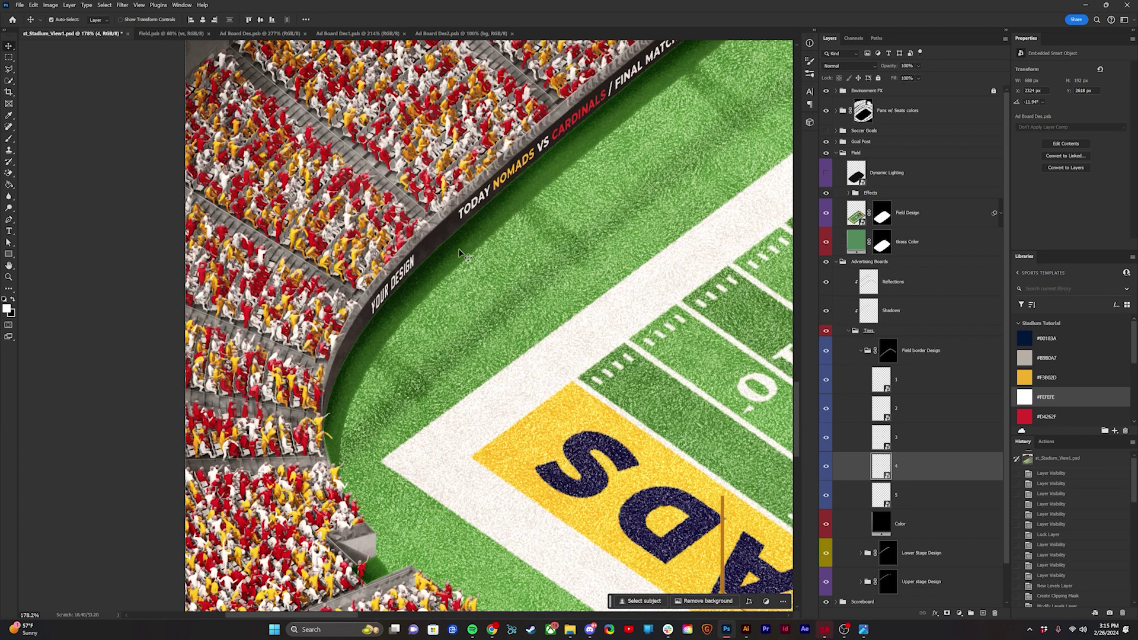
pyautogui.doubleClick(880, 408)
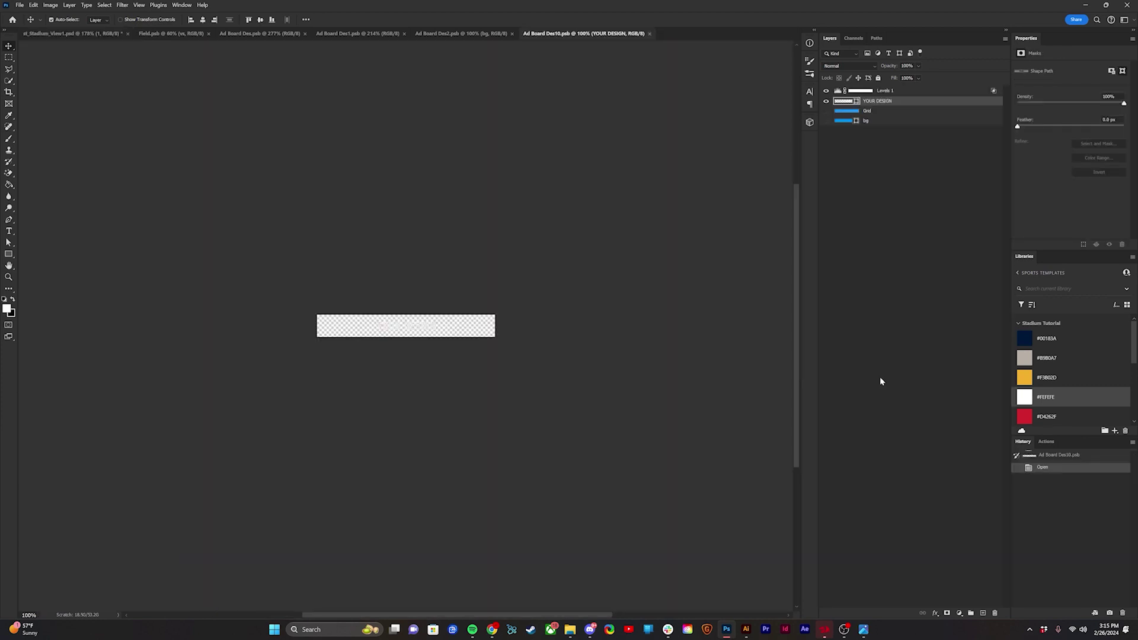
# Replace YOUR DESIGN with a pasted matchup banner slid left, hide the blue background, and save.
pyautogui.click(826, 110)
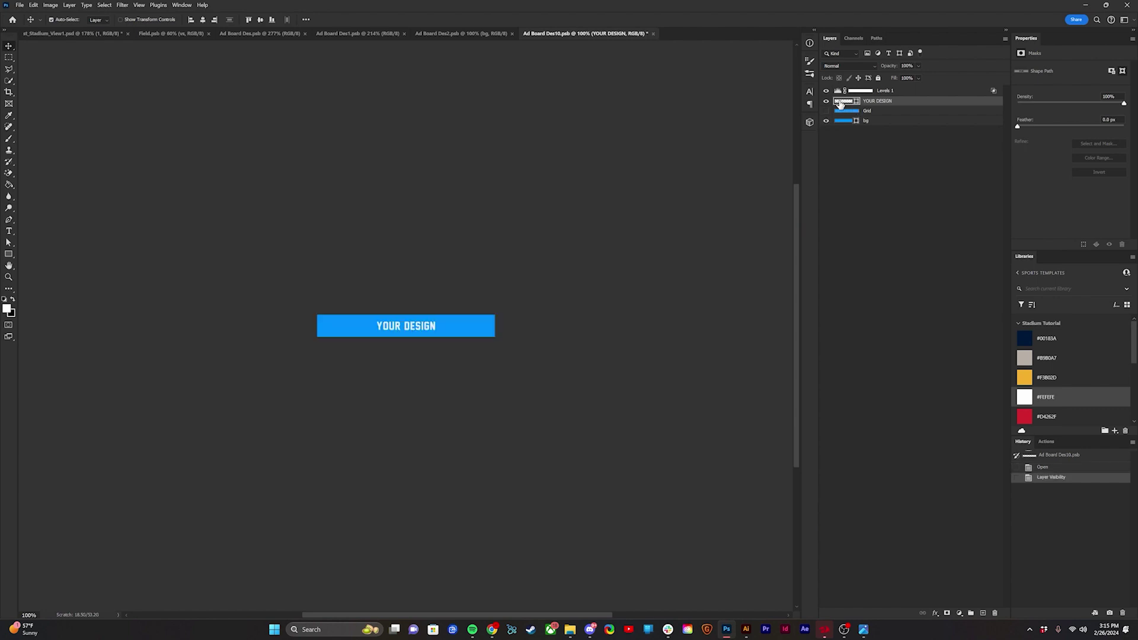
pyautogui.press('Delete')
pyautogui.hotkey('ctrl', 'v')
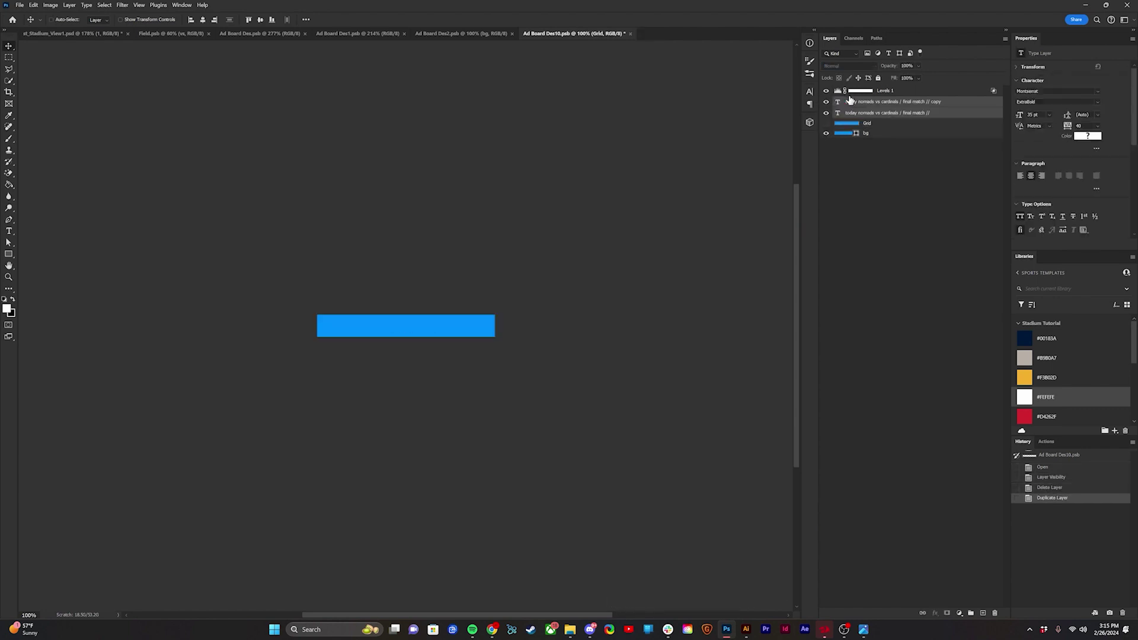
pyautogui.scroll(4, 353, 359)
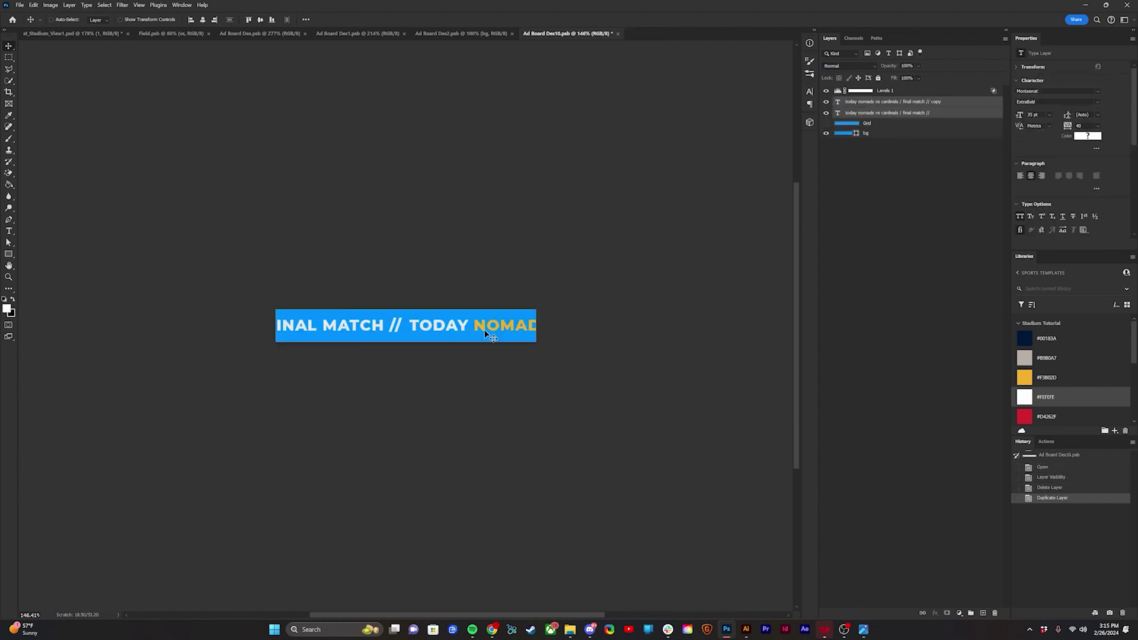
pyautogui.hotkey('ctrl', 't')
pyautogui.scroll(-3, 485, 333)
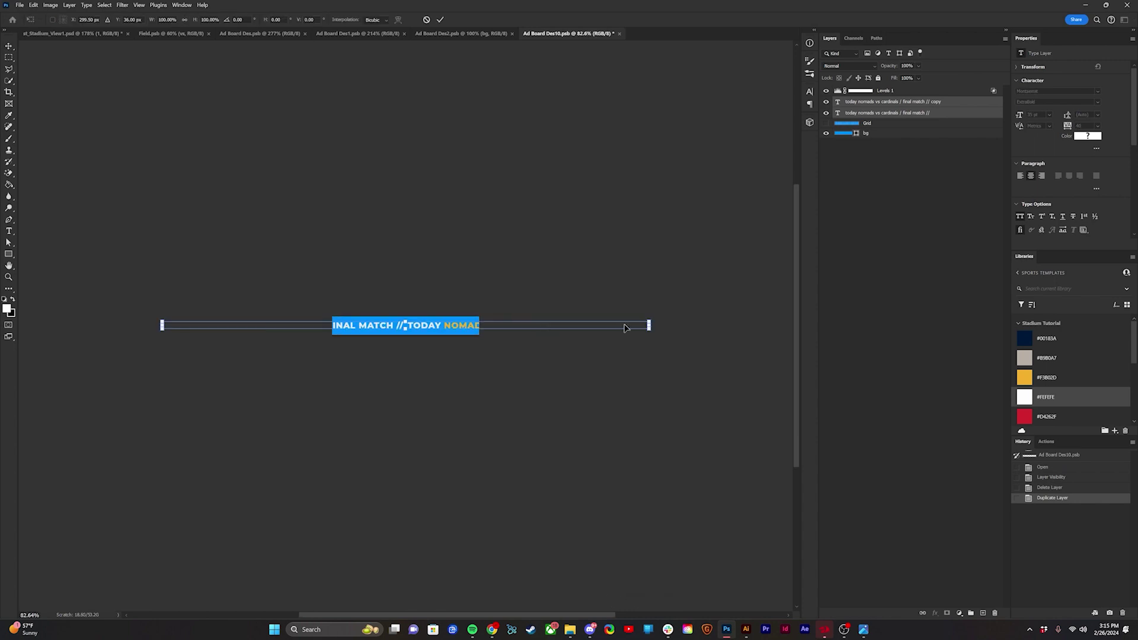
pyautogui.moveTo(624, 328); pyautogui.dragTo(455, 327)
pyautogui.scroll(4, 481, 326)
pyautogui.press('Return')
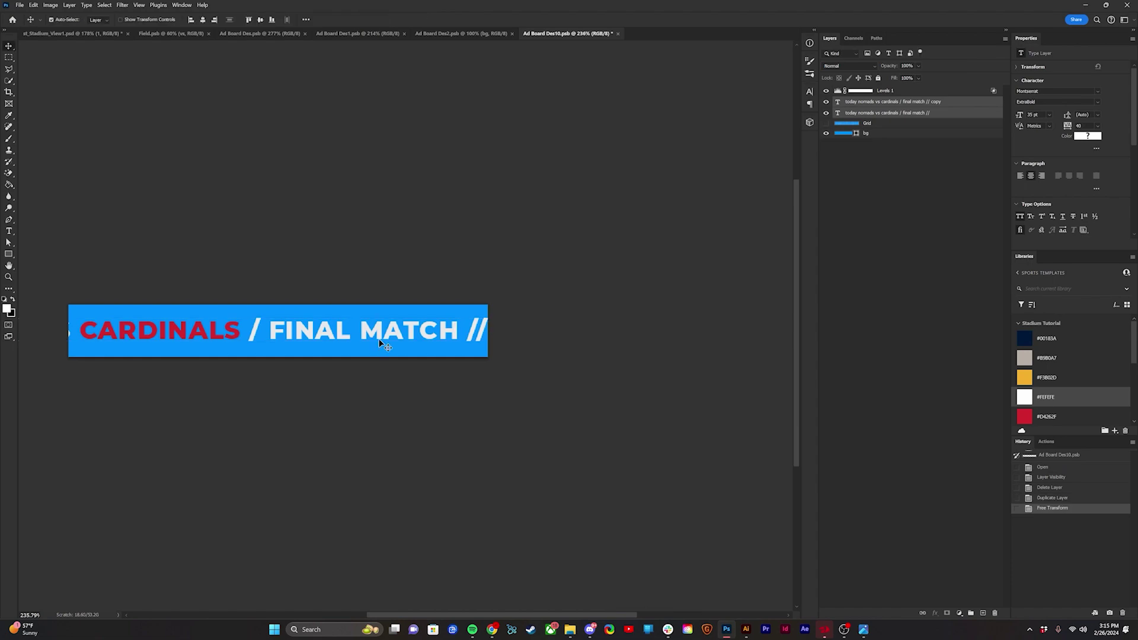
pyautogui.click(828, 134)
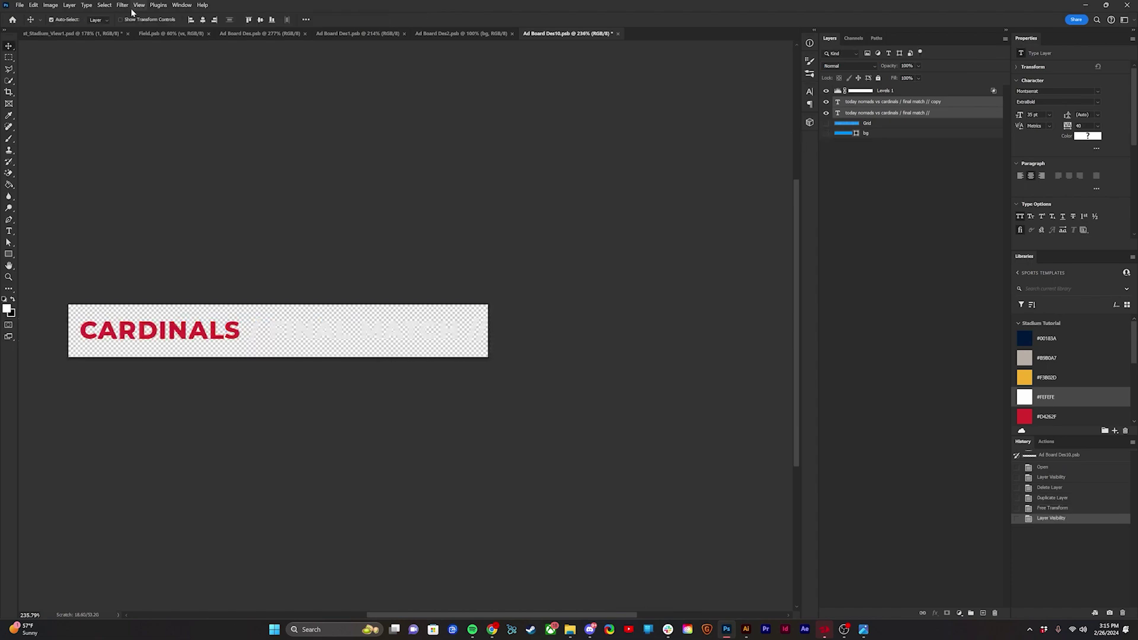
pyautogui.hotkey('ctrl', 's')
# Check the board in the stadium, nudge the banner text into place, and resave.
pyautogui.click(57, 35)
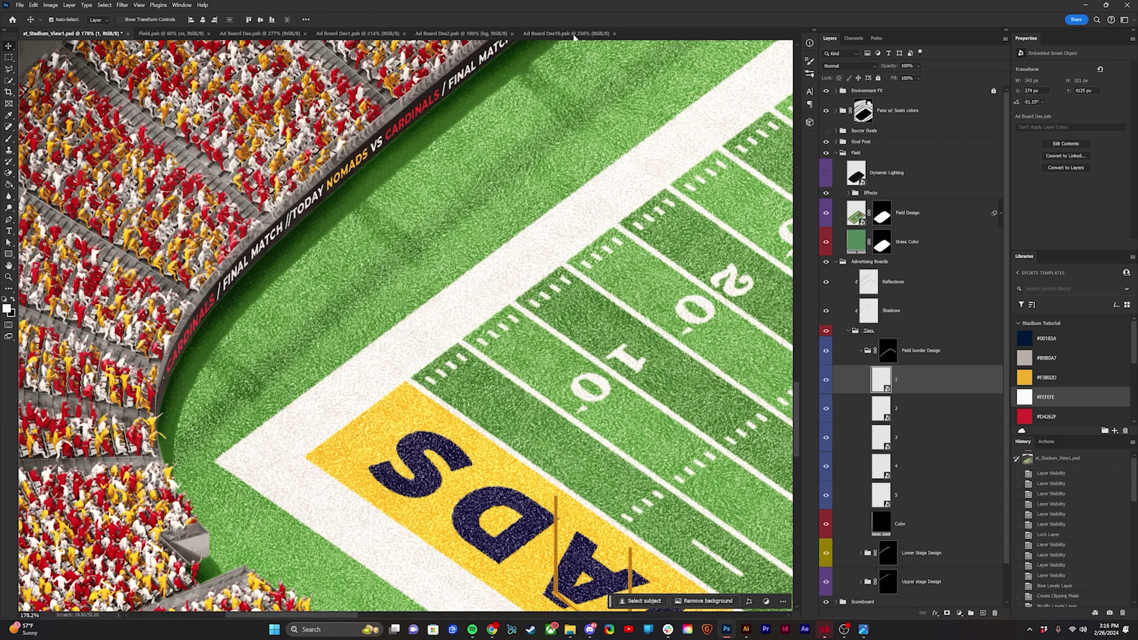
pyautogui.click(601, 34)
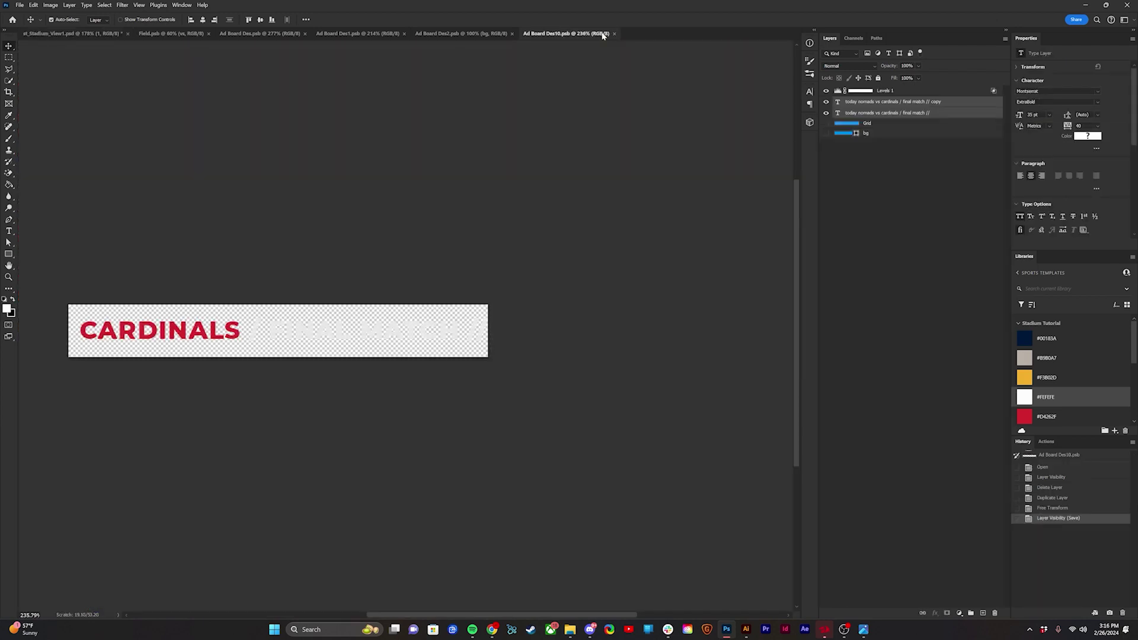
pyautogui.hotkey('shift', 'Left')
pyautogui.press('Right')
pyautogui.press('Right')
pyautogui.press('Right')
pyautogui.press('Right')
pyautogui.press('Right')
pyautogui.hotkey('ctrl', 's')
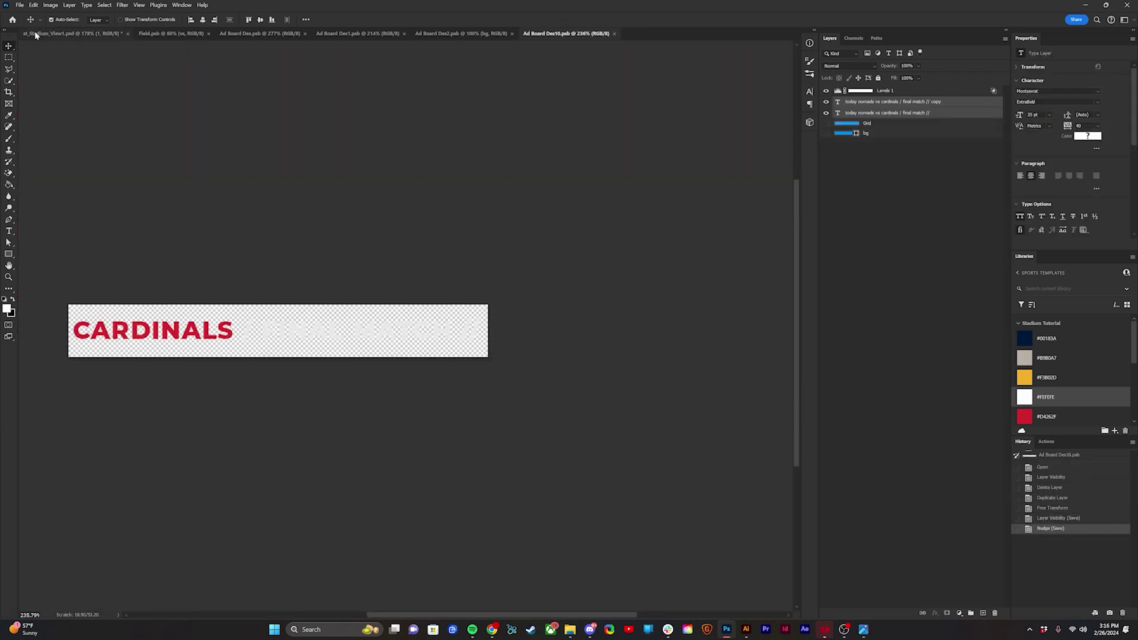
# Return to the stadium and pan to the remaining YOUR DESIGN boards.
pyautogui.click(60, 35)
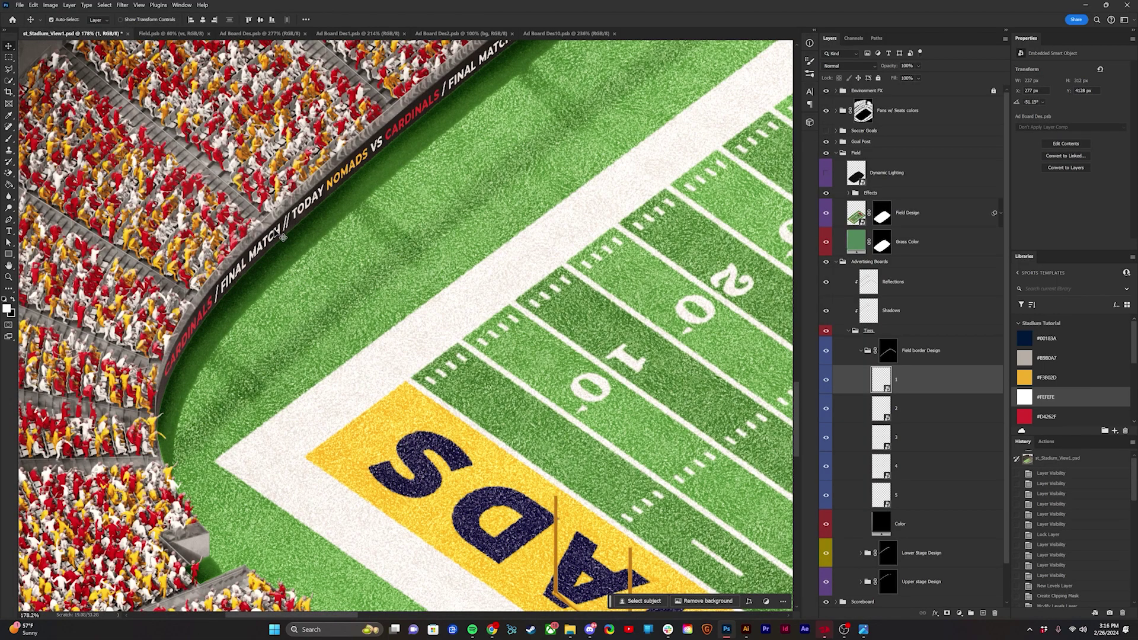
pyautogui.scroll(-3, 423, 195)
pyautogui.moveTo(424, 196); pyautogui.dragTo(407, 206)
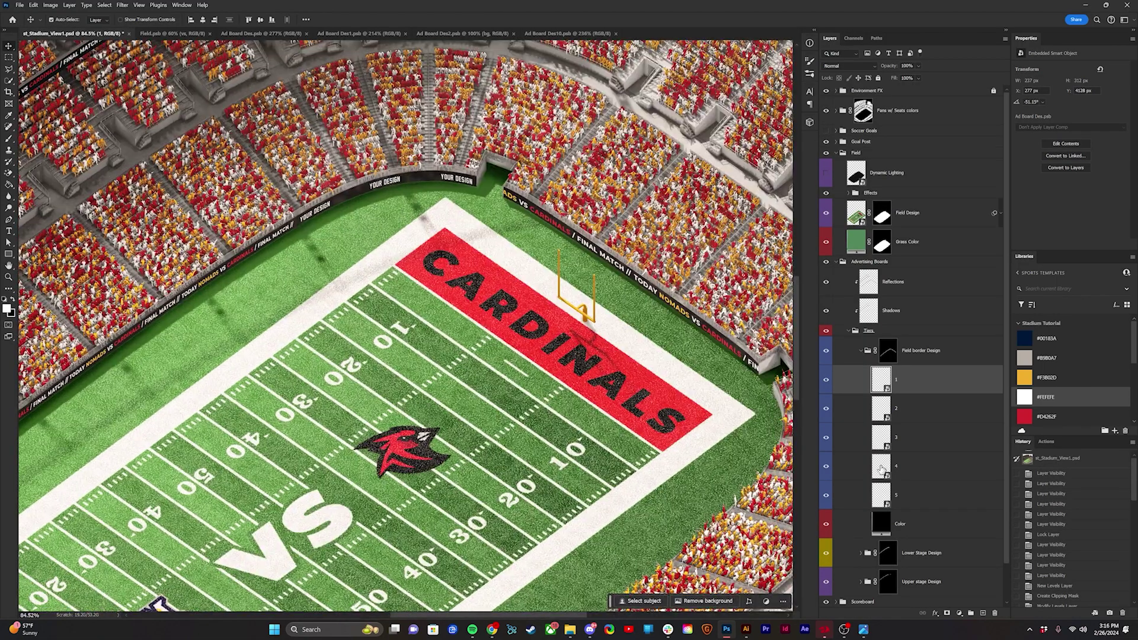
pyautogui.scroll(5, 379, 226)
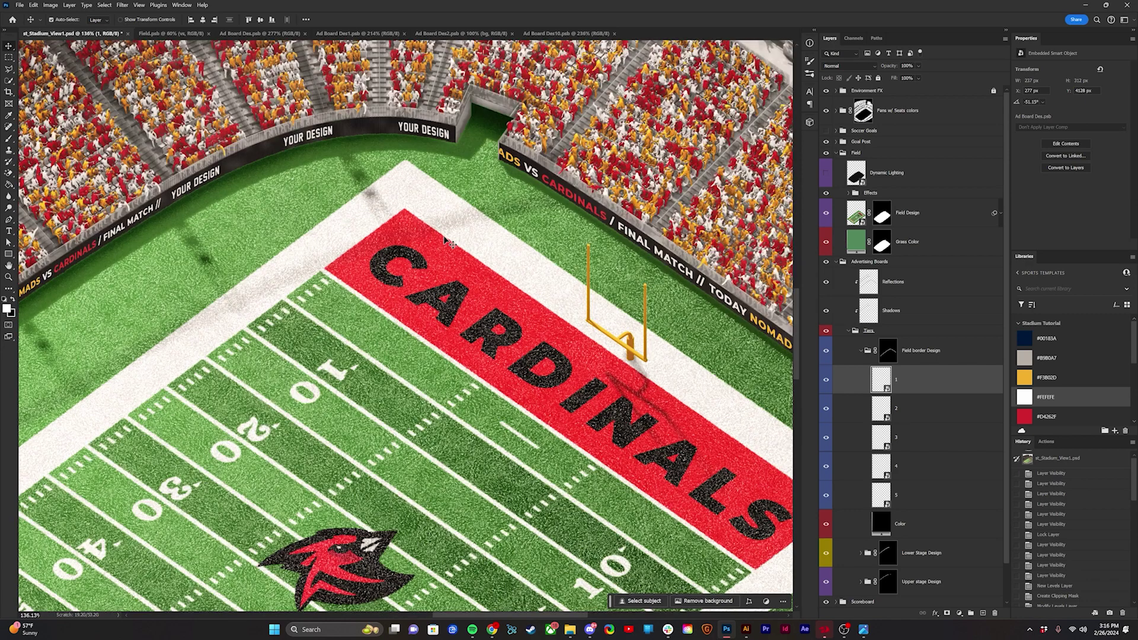
pyautogui.moveTo(121, 137); pyautogui.dragTo(127, 311)
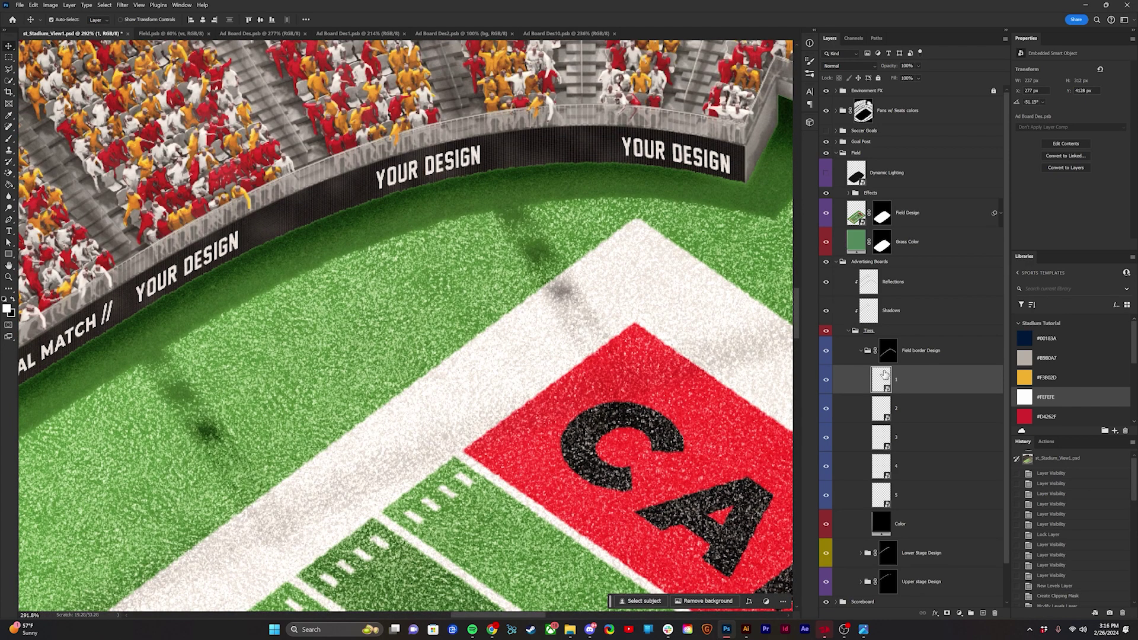
# In Ad Board Des8, replace YOUR DESIGN with the banner moved 350 px right, save, and hide the background.
pyautogui.doubleClick(882, 472)
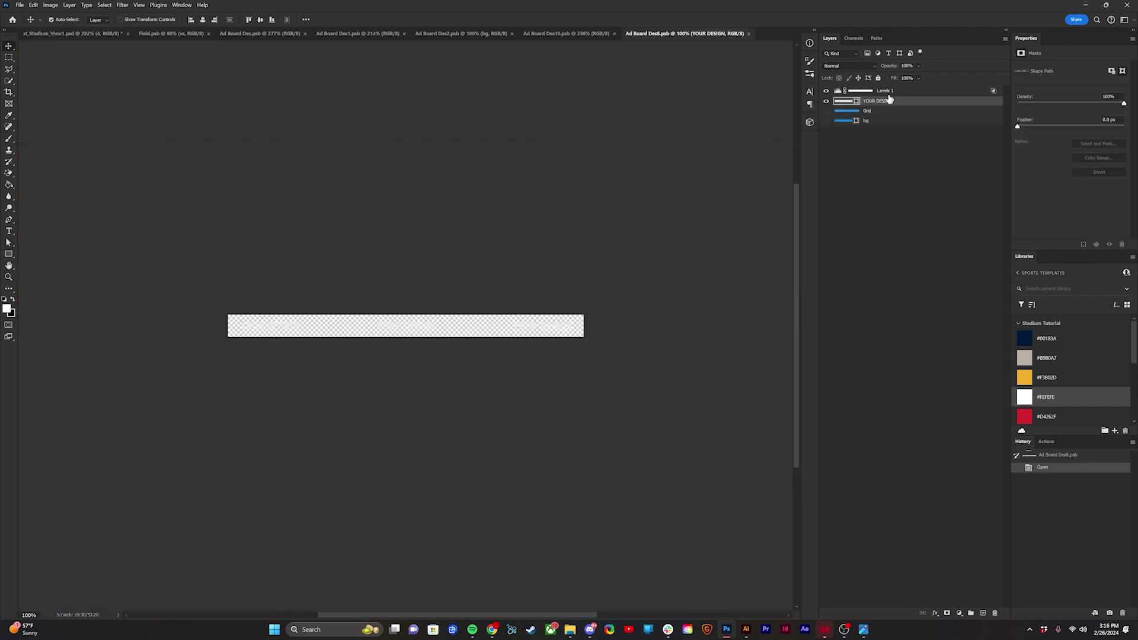
pyautogui.press('Delete')
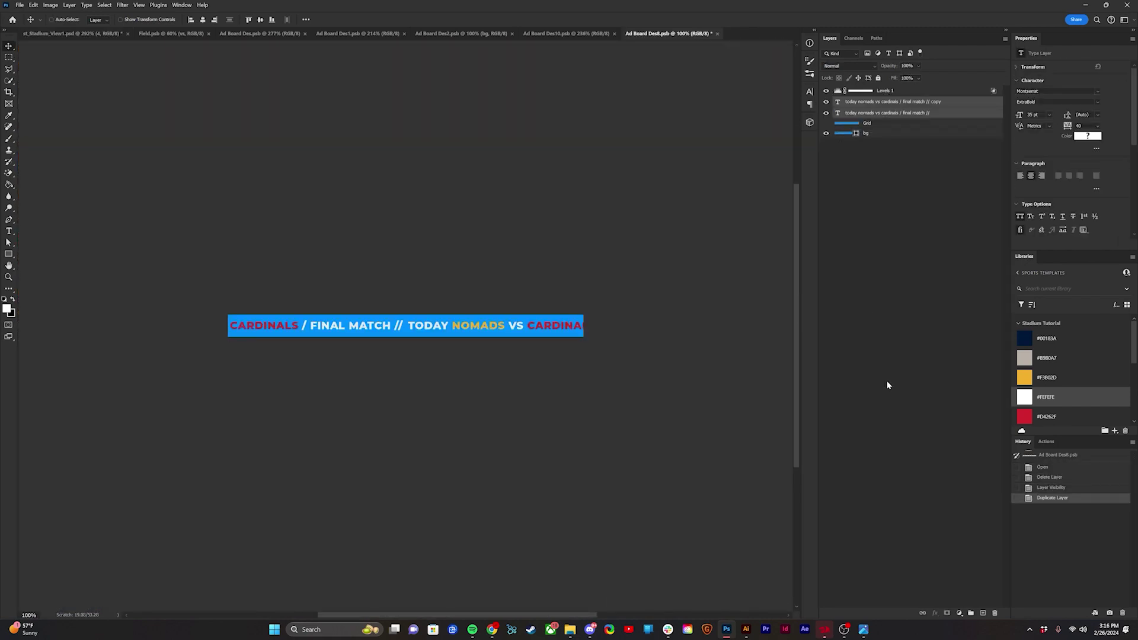
pyautogui.hotkey('ctrl', 't')
pyautogui.moveTo(278, 327); pyautogui.dragTo(341, 333)
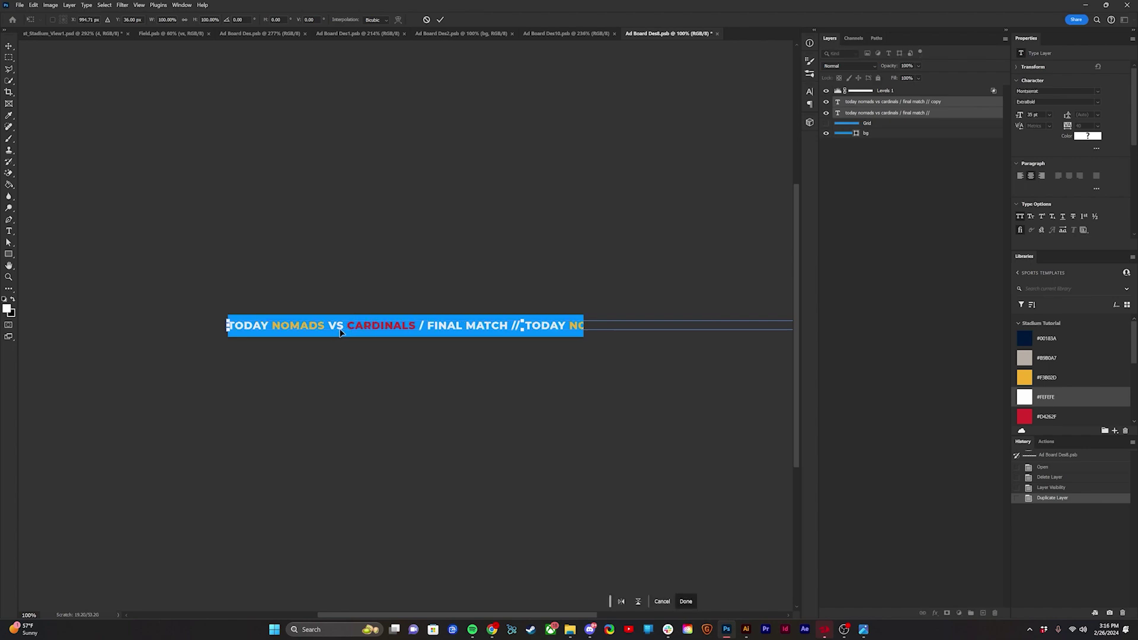
pyautogui.press('Return')
pyautogui.hotkey('shift', 'Right')
pyautogui.hotkey('ctrl', 's')
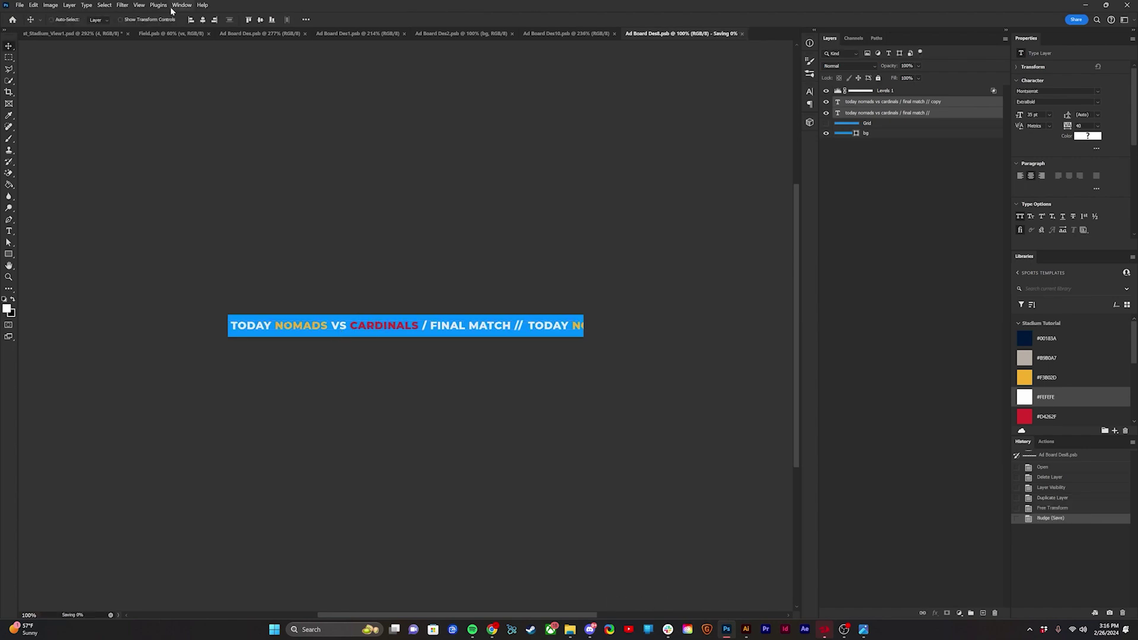
pyautogui.click(97, 34)
pyautogui.click(658, 34)
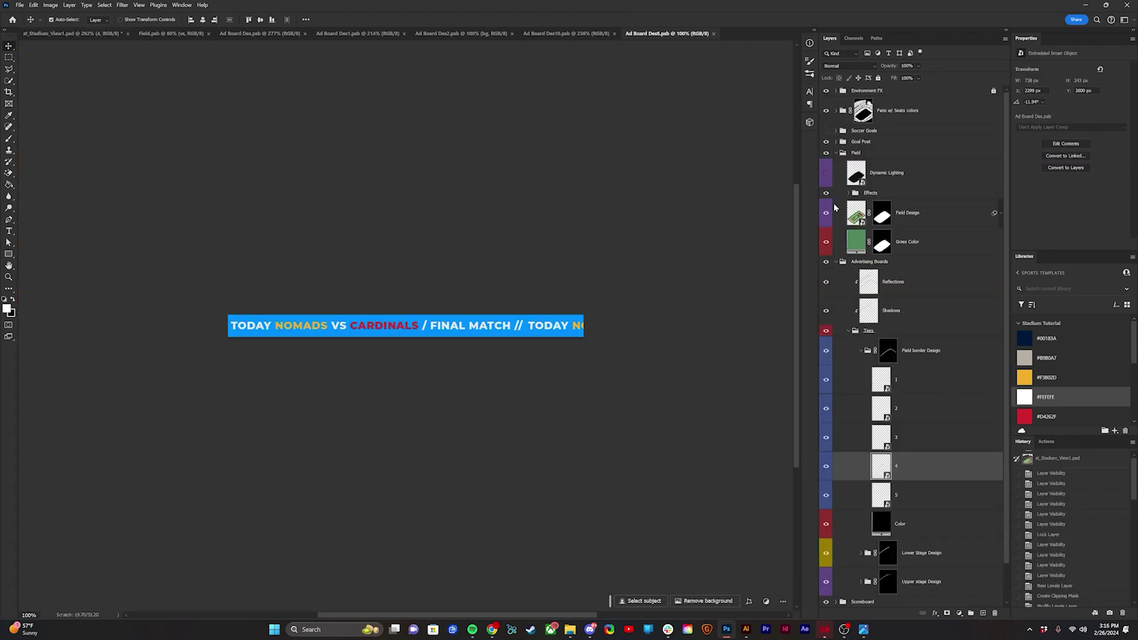
pyautogui.click(827, 134)
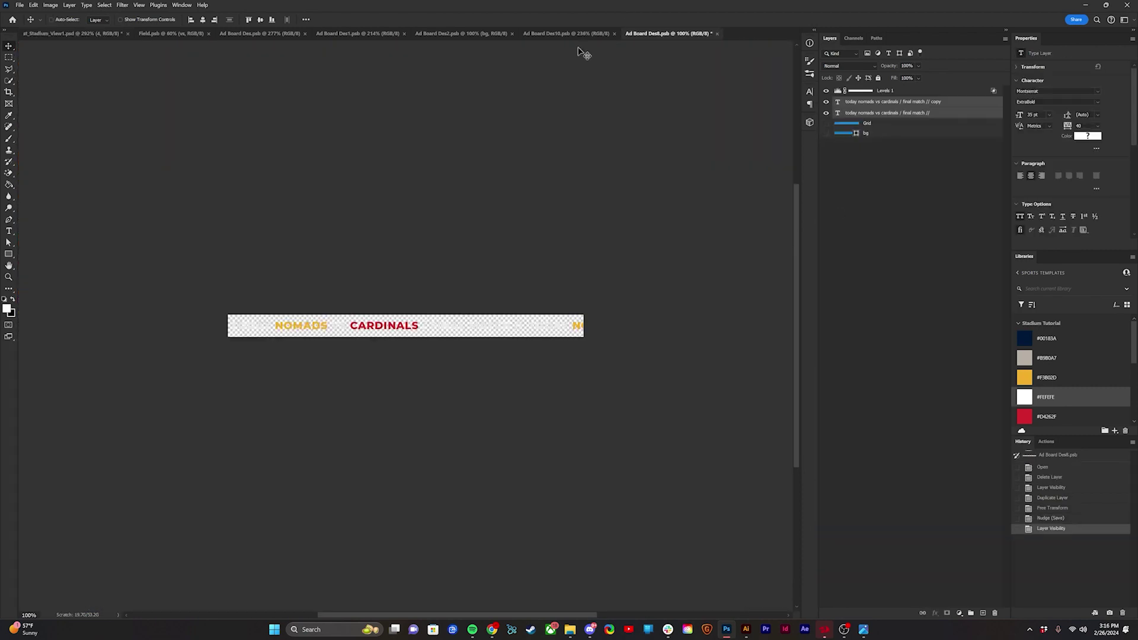
# Inspect the stadium boards to confirm the matchup line runs continuously.
pyautogui.click(41, 34)
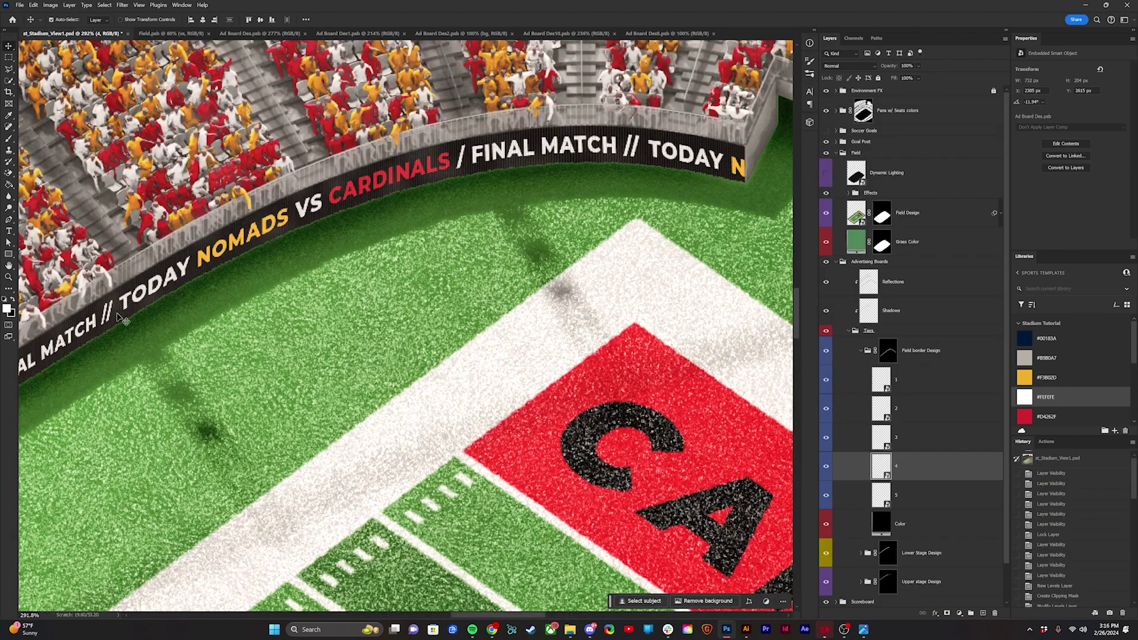
pyautogui.scroll(-3, 438, 254)
pyautogui.scroll(-1, 439, 255)
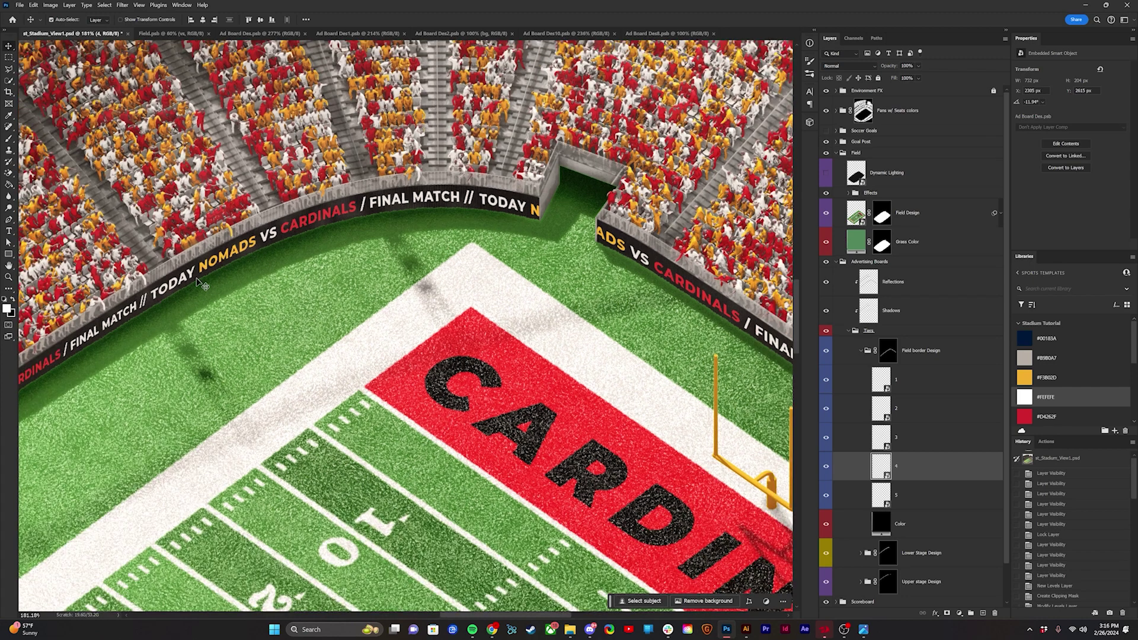
pyautogui.scroll(5, 528, 208)
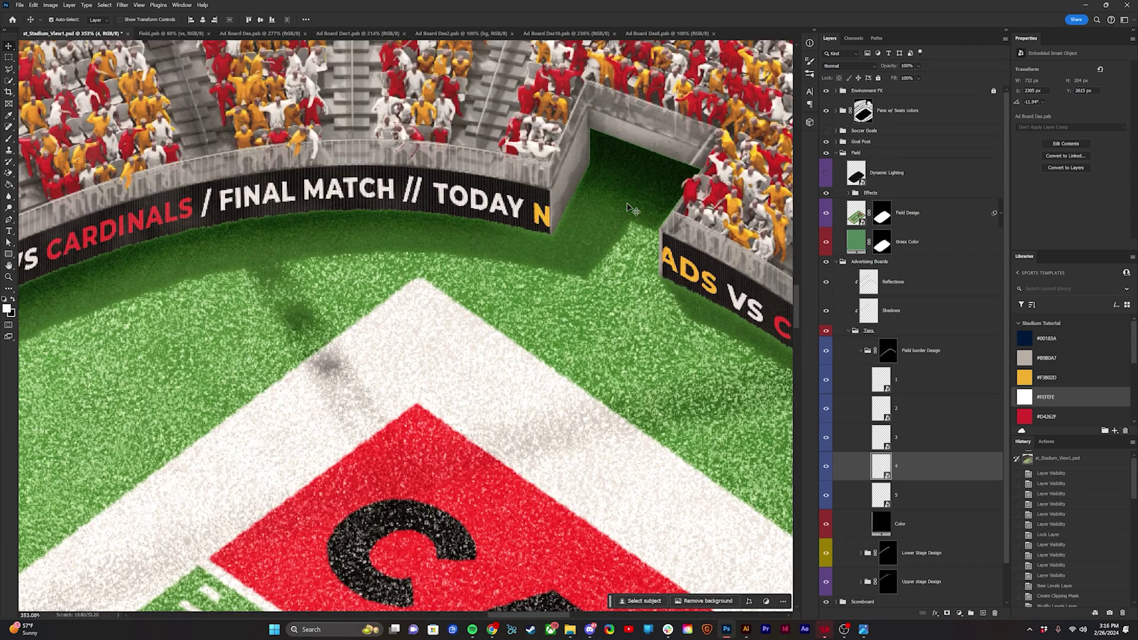
pyautogui.moveTo(636, 210); pyautogui.dragTo(535, 229)
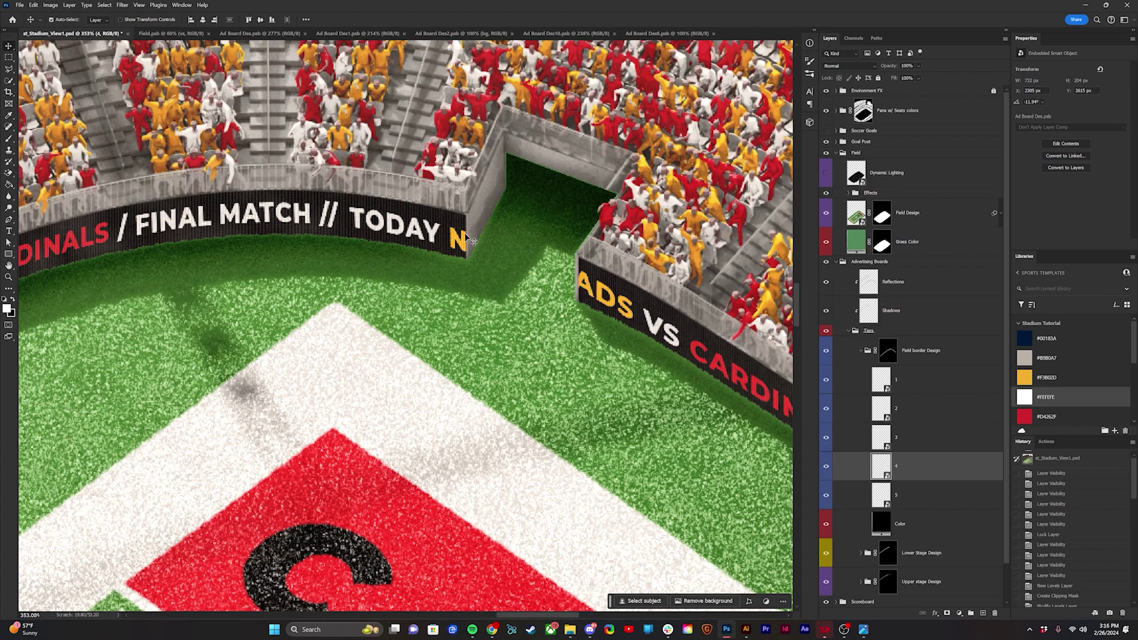
pyautogui.scroll(-3, 653, 295)
pyautogui.scroll(-10, 513, 267)
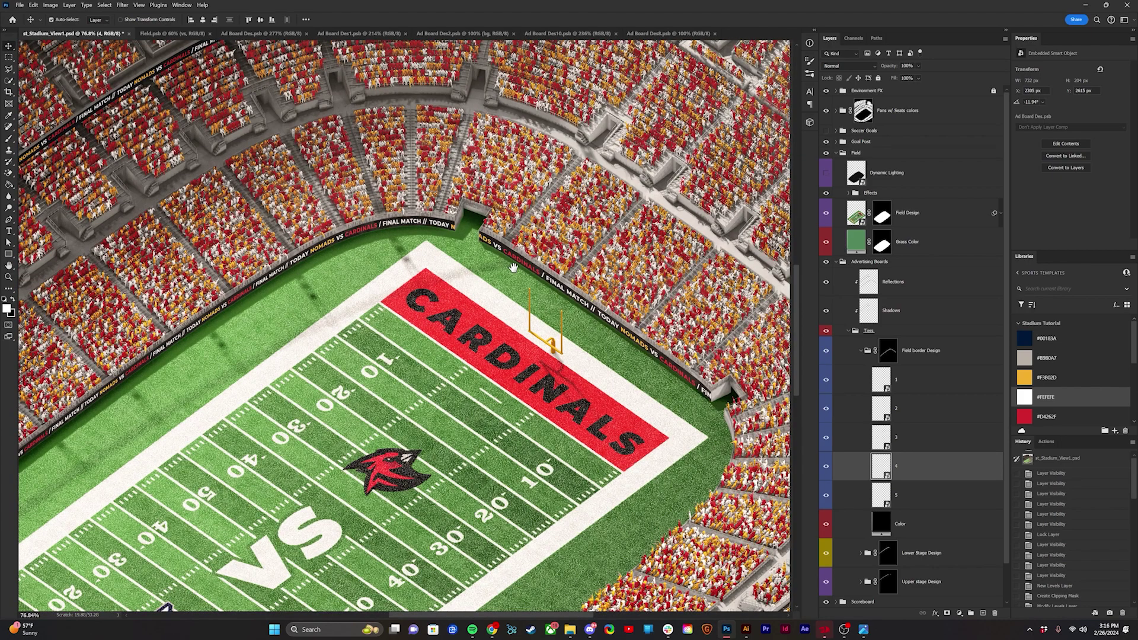
pyautogui.scroll(-3, 513, 266)
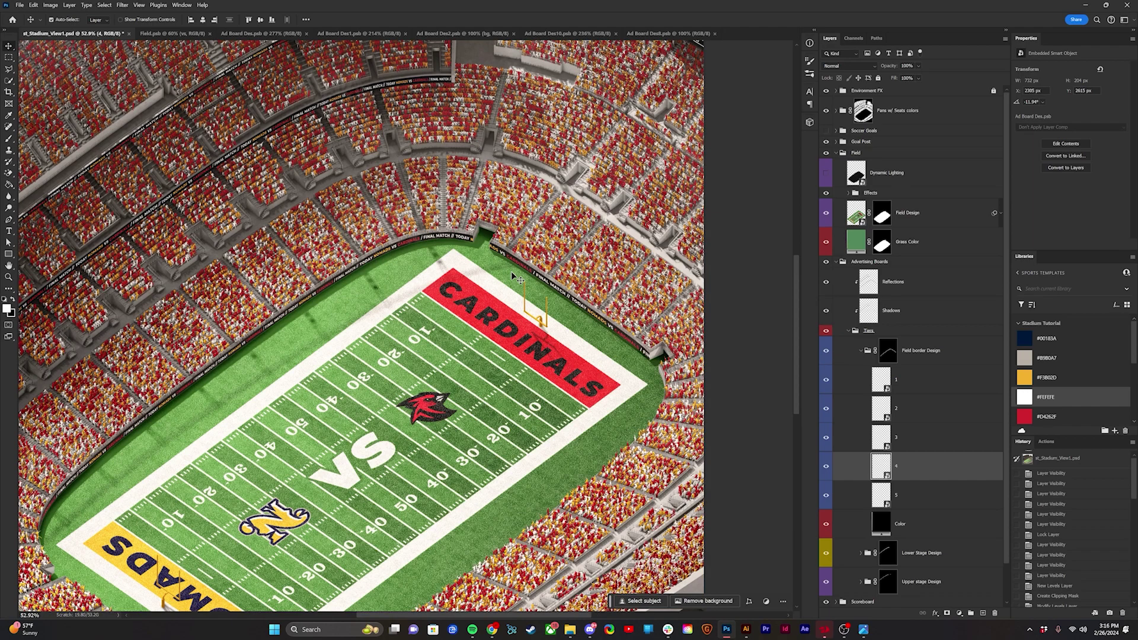
pyautogui.scroll(-2, 517, 272)
# Collapse Advertising Boards and open the Scoreboard Design smart object.
pyautogui.click(837, 264)
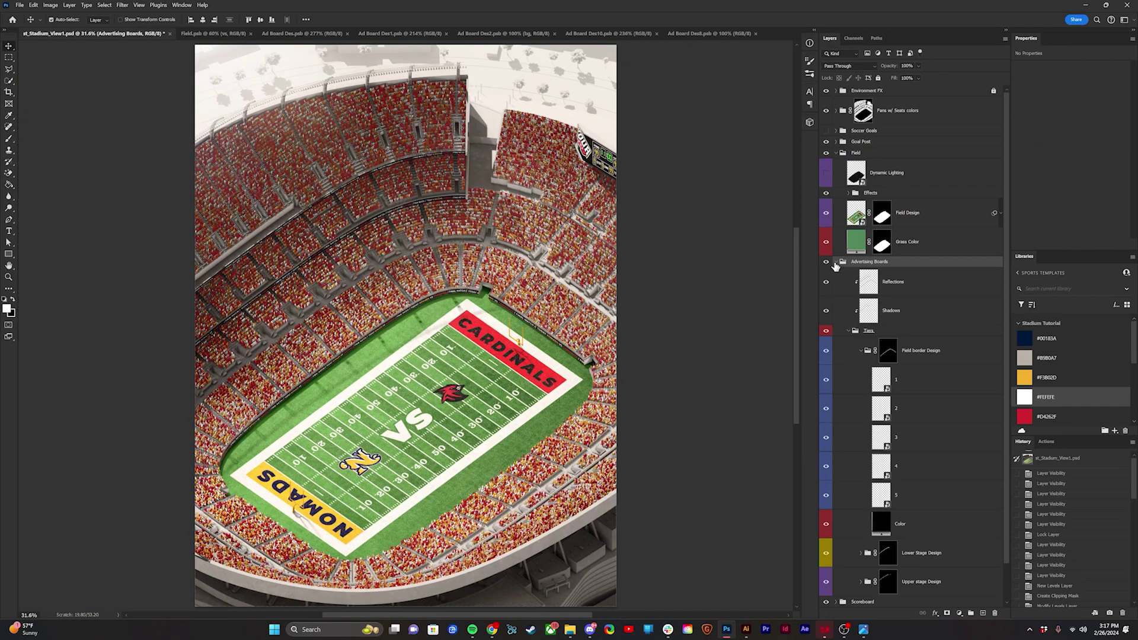
pyautogui.click(836, 264)
pyautogui.click(835, 273)
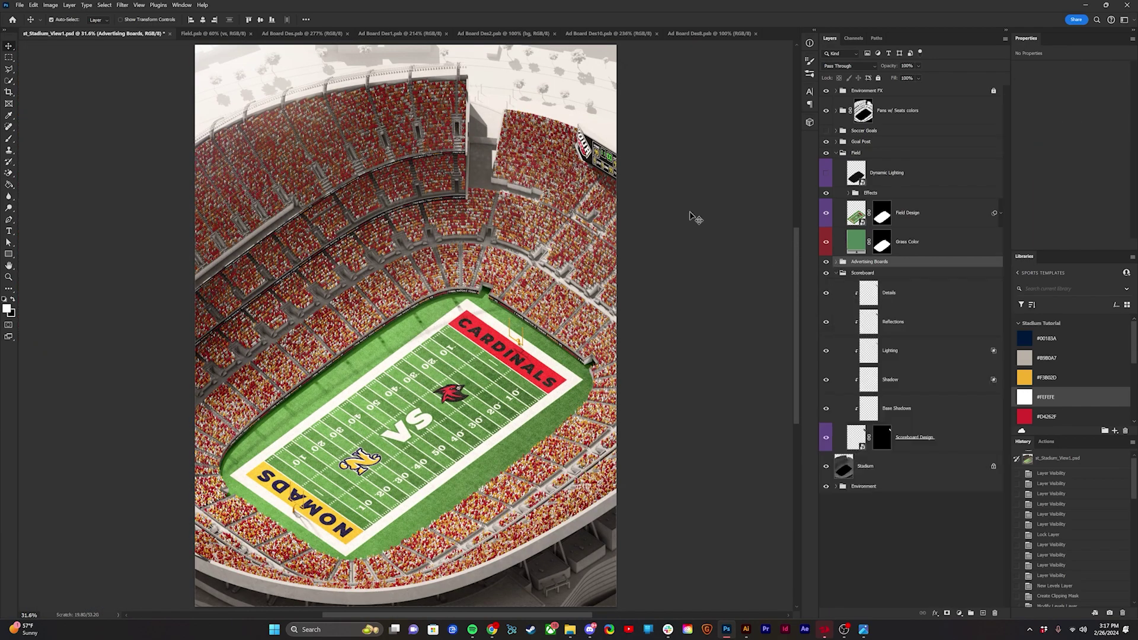
pyautogui.scroll(14, 643, 169)
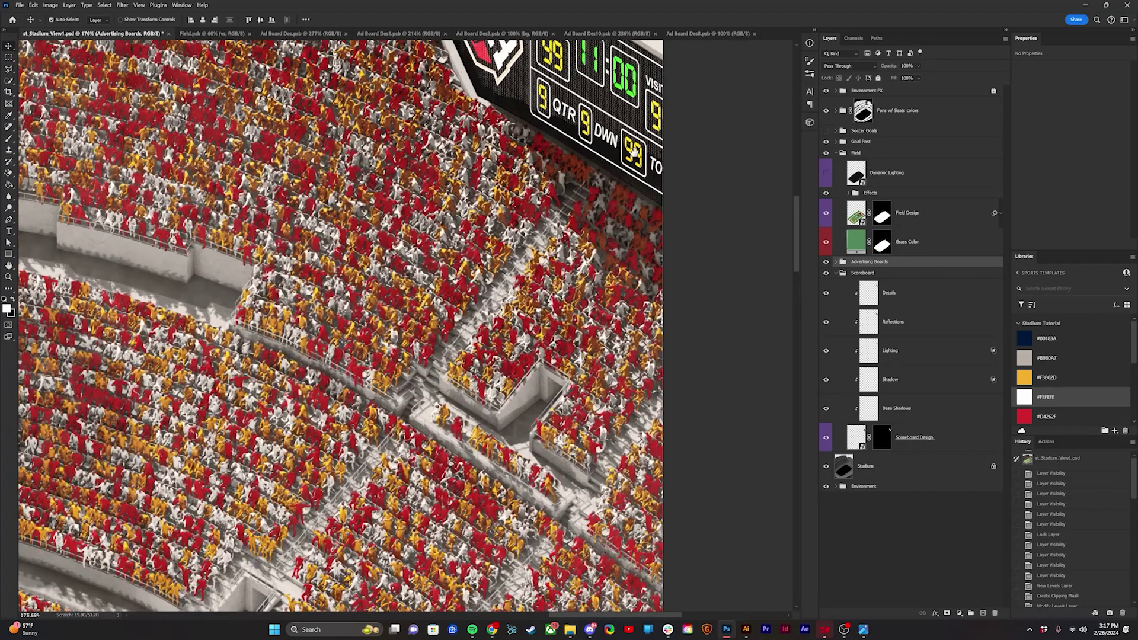
pyautogui.moveTo(634, 153); pyautogui.dragTo(496, 386)
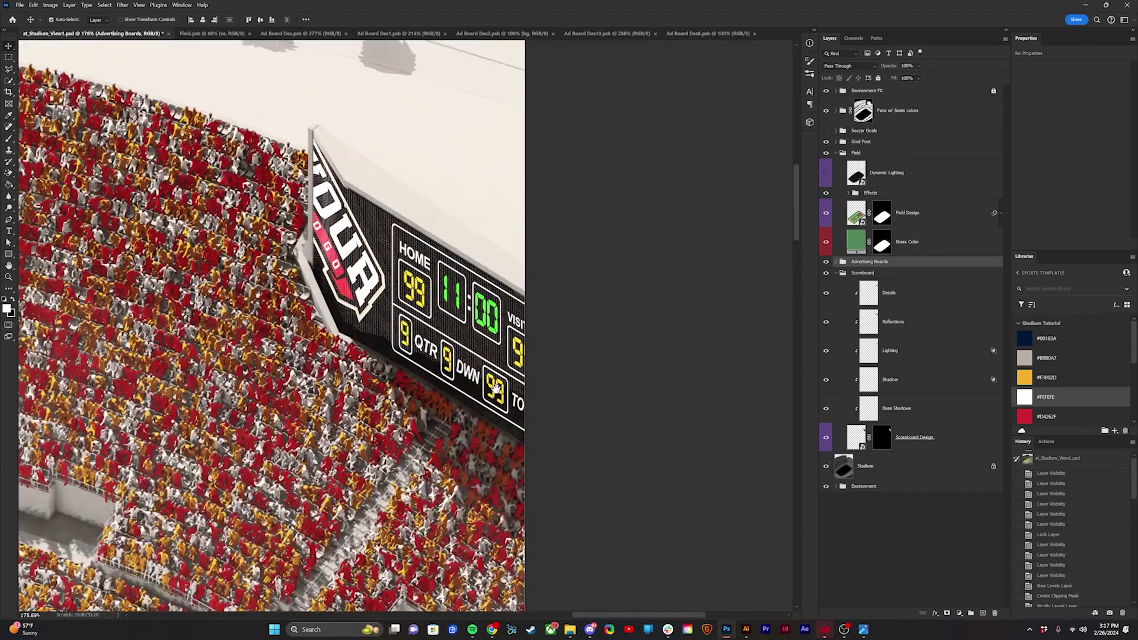
pyautogui.doubleClick(852, 443)
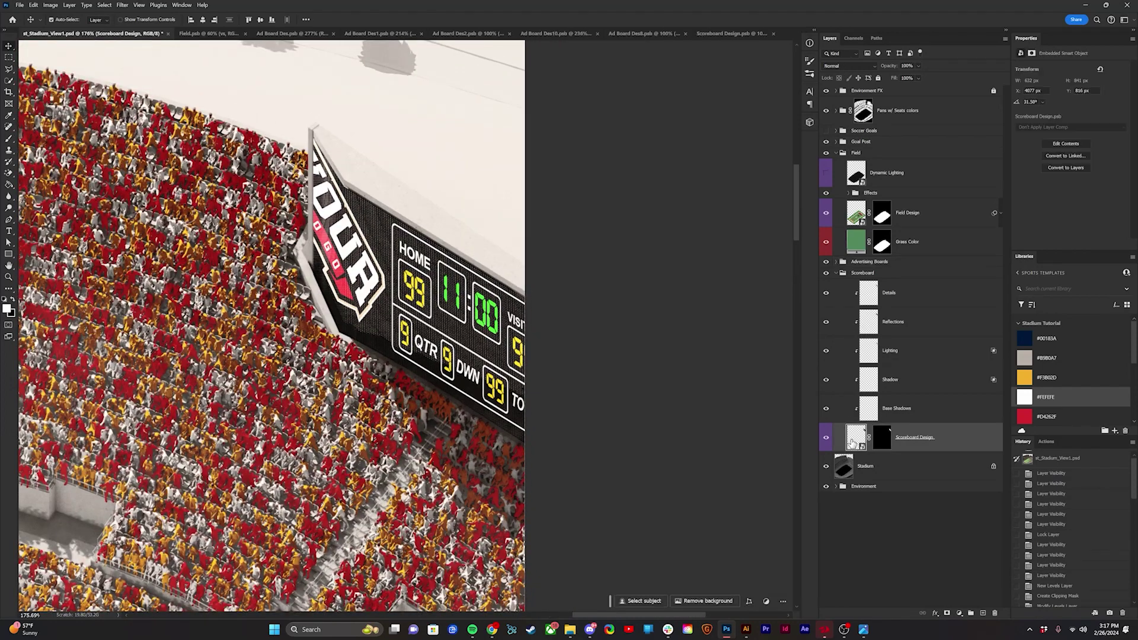
# Replace the Your Logo placeholder with the Nomads and Cardinals library logos.
pyautogui.scroll(2, 308, 286)
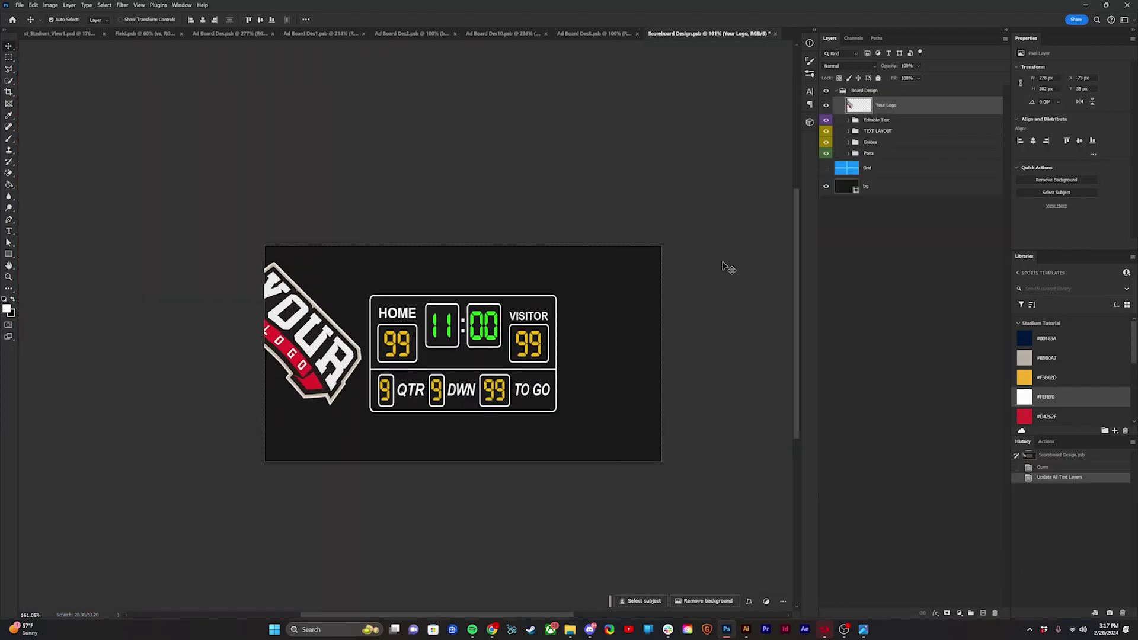
pyautogui.scroll(-3, 1065, 354)
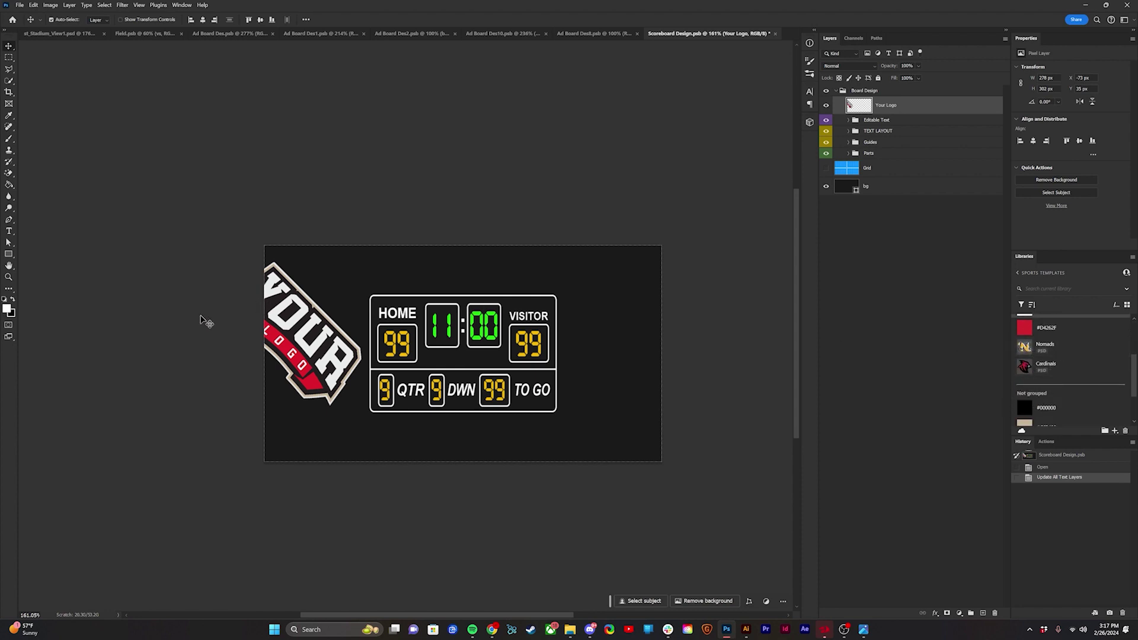
pyautogui.press('Delete')
pyautogui.moveTo(1028, 348); pyautogui.dragTo(330, 218)
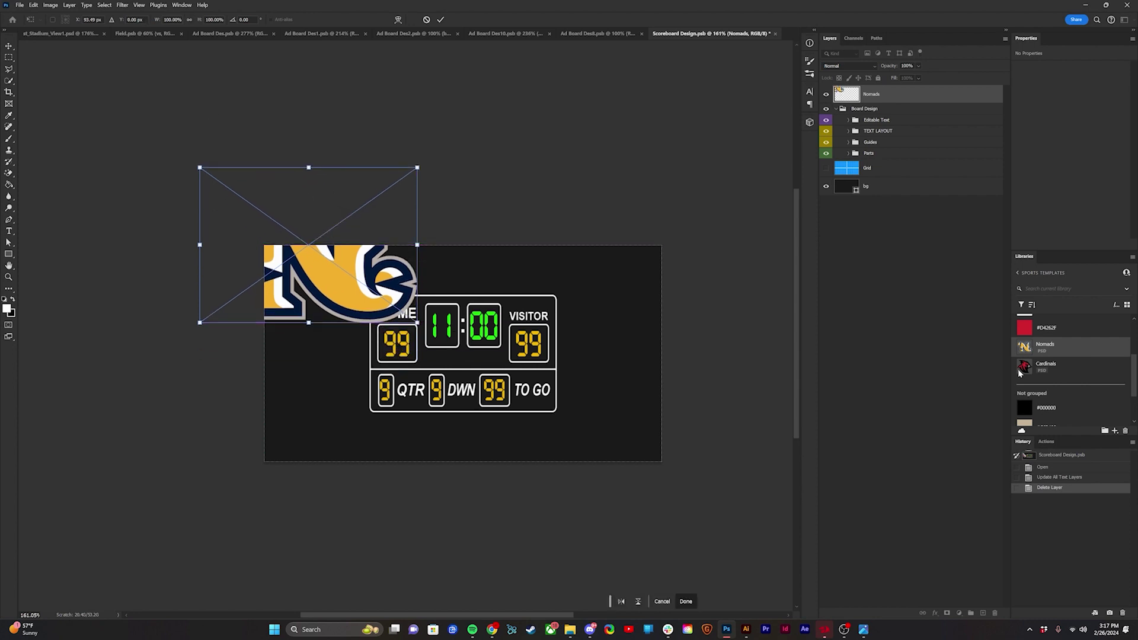
pyautogui.moveTo(1024, 366); pyautogui.dragTo(331, 401)
pyautogui.press('Return')
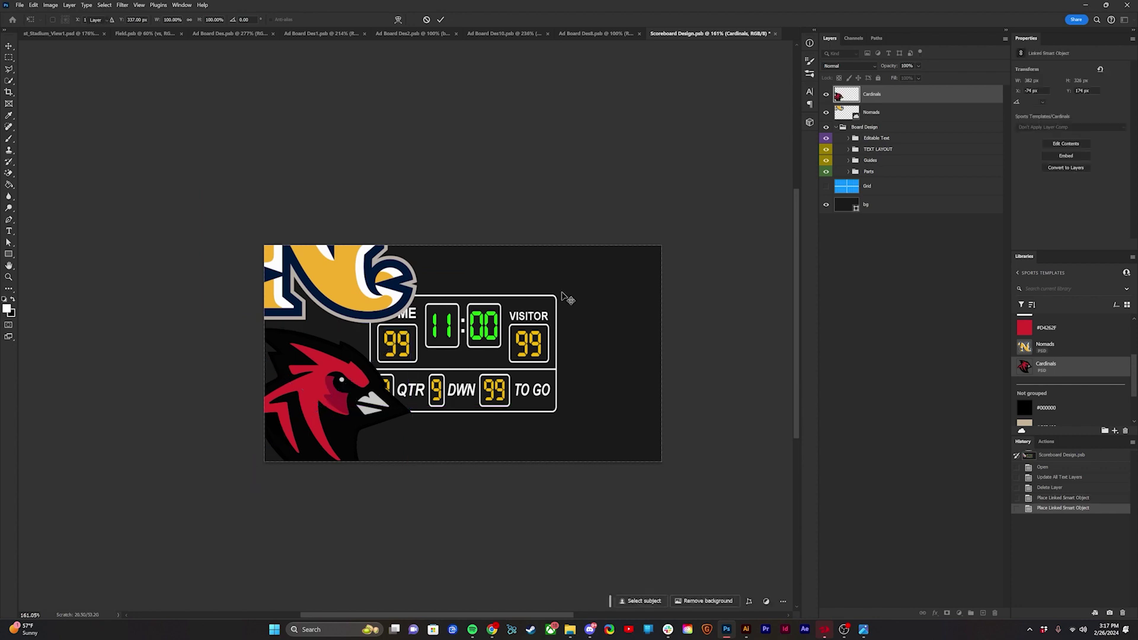
# Center, resize and move both team logos to the scoreboard's left edge.
pyautogui.keyDown('shift'); pyautogui.click(942, 114); pyautogui.keyUp('shift')
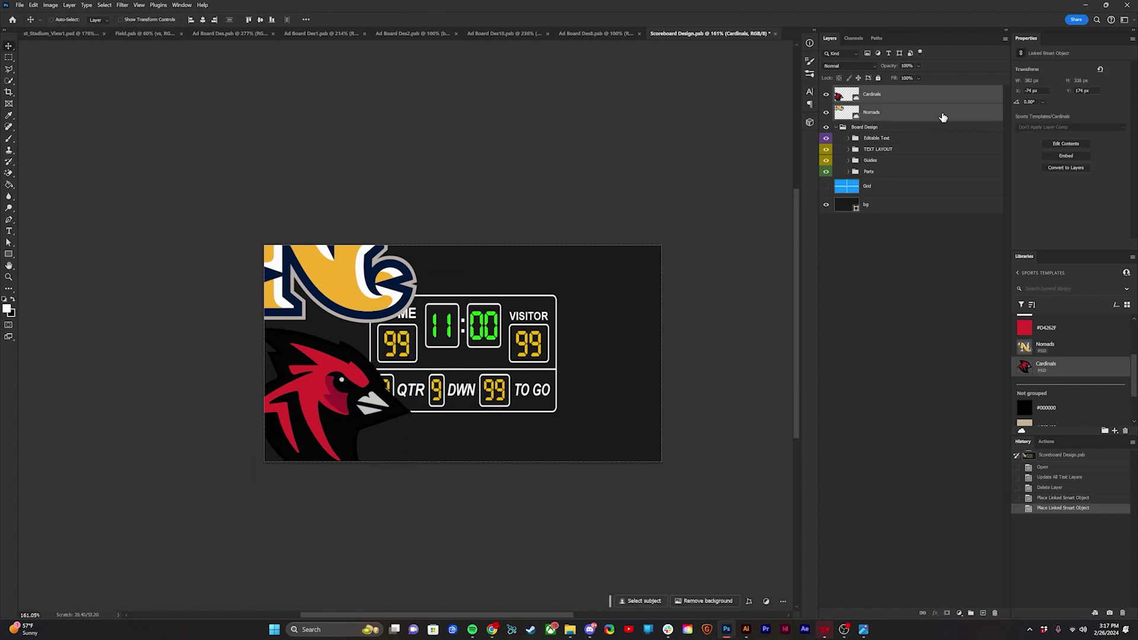
pyautogui.click(202, 20)
pyautogui.hotkey('ctrl', 't')
pyautogui.moveTo(463, 167); pyautogui.dragTo(465, 249)
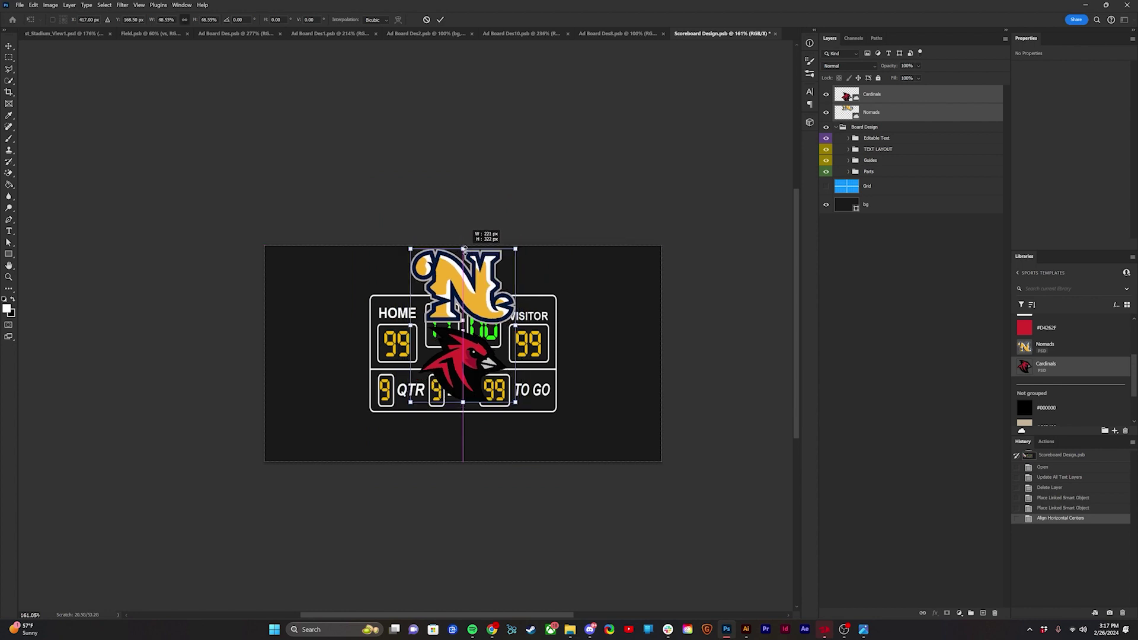
pyautogui.moveTo(464, 406); pyautogui.dragTo(468, 454)
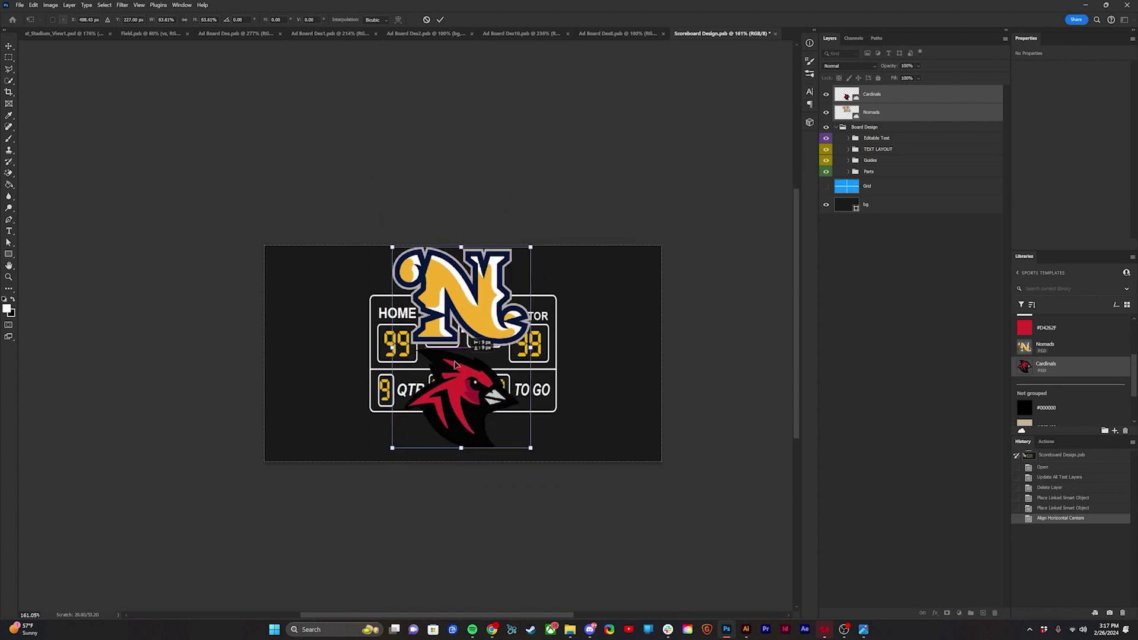
pyautogui.moveTo(471, 372); pyautogui.dragTo(301, 372)
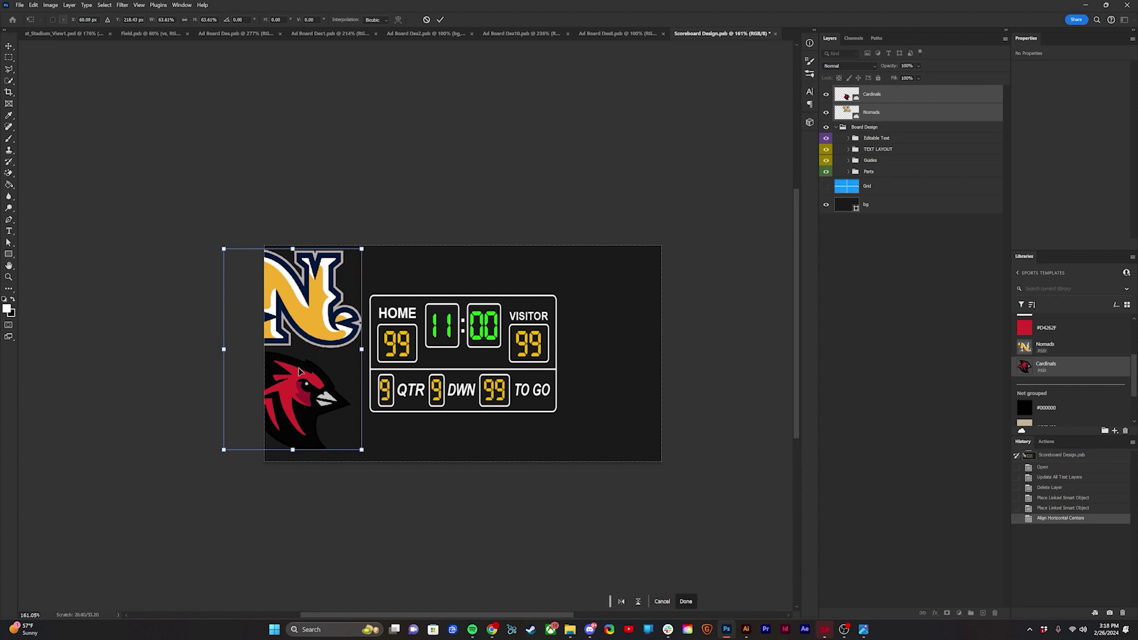
pyautogui.press('Return')
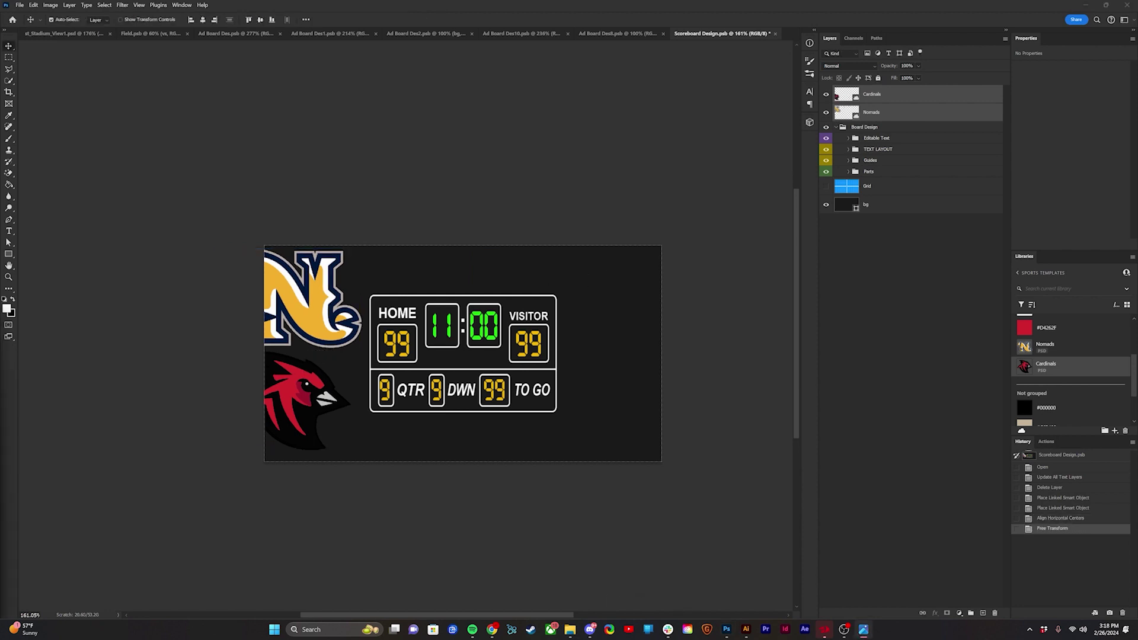
# Recolor the 11 and 00 clock digits white (ffffff).
pyautogui.click(415, 329)
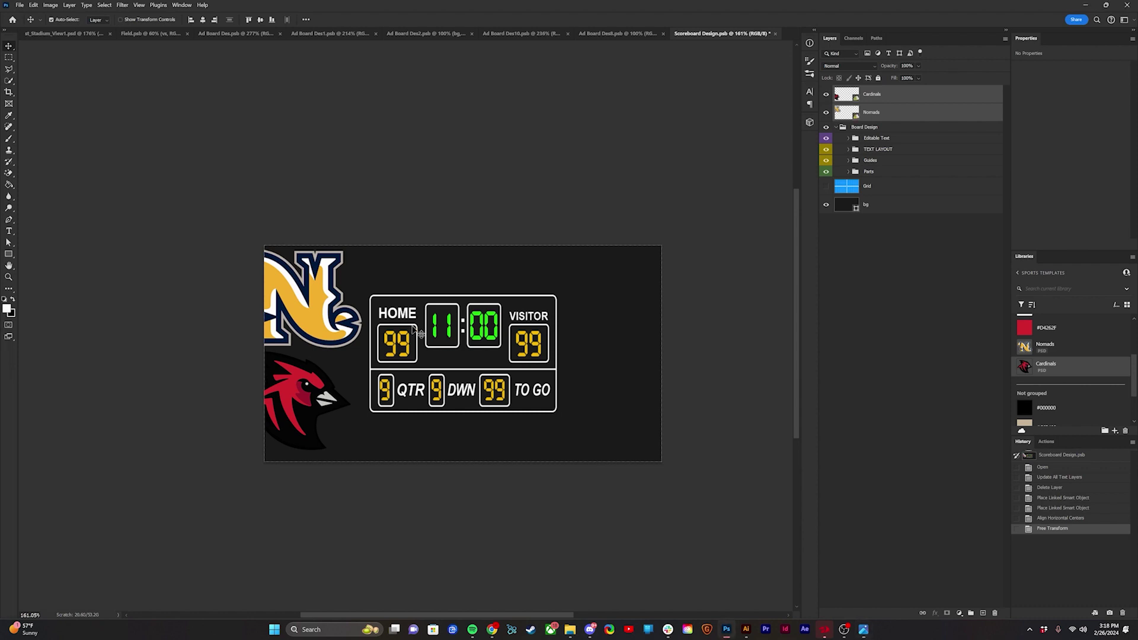
pyautogui.scroll(5, 409, 323)
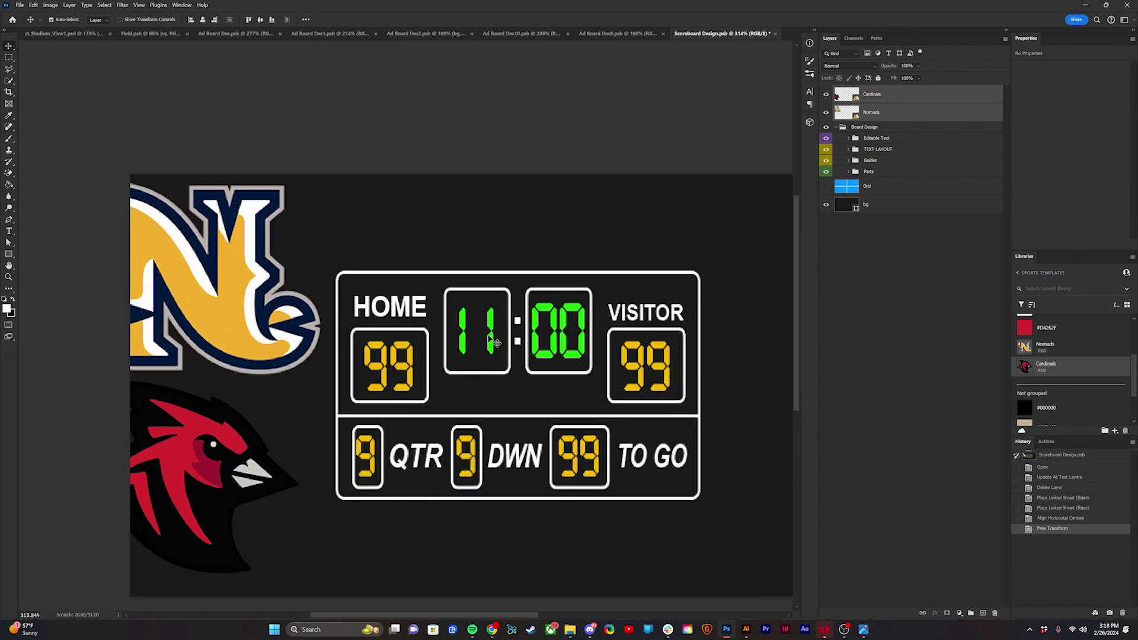
pyautogui.click(491, 337)
pyautogui.keyDown('shift'); pyautogui.click(915, 268); pyautogui.keyUp('shift')
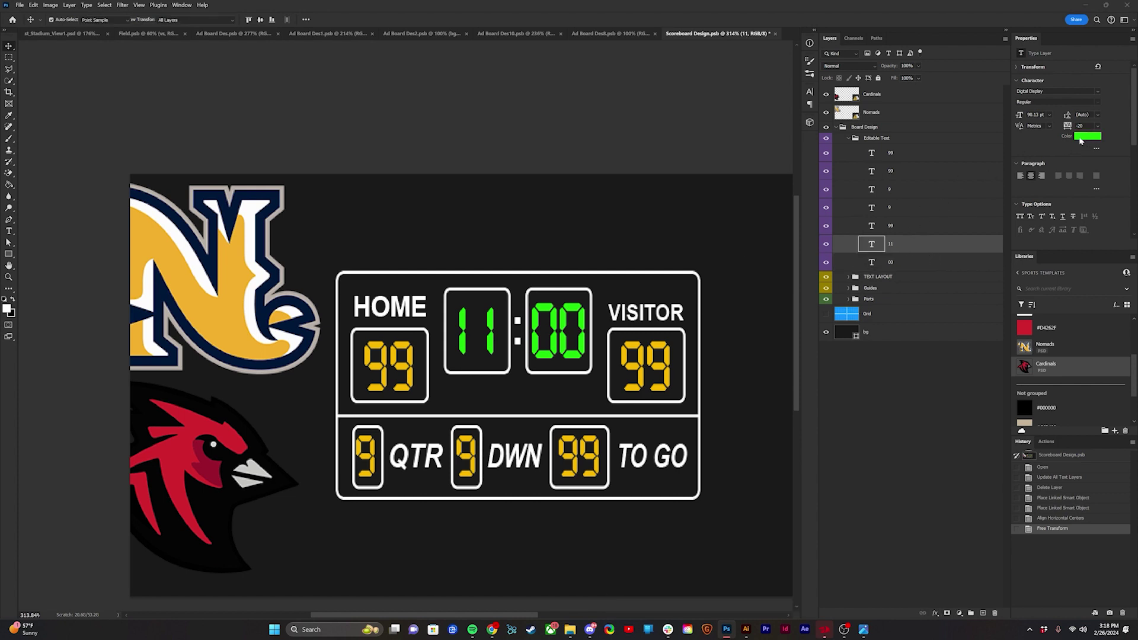
pyautogui.click(1086, 137)
pyautogui.write('ffffff')
pyautogui.press('Return')
pyautogui.click(907, 262)
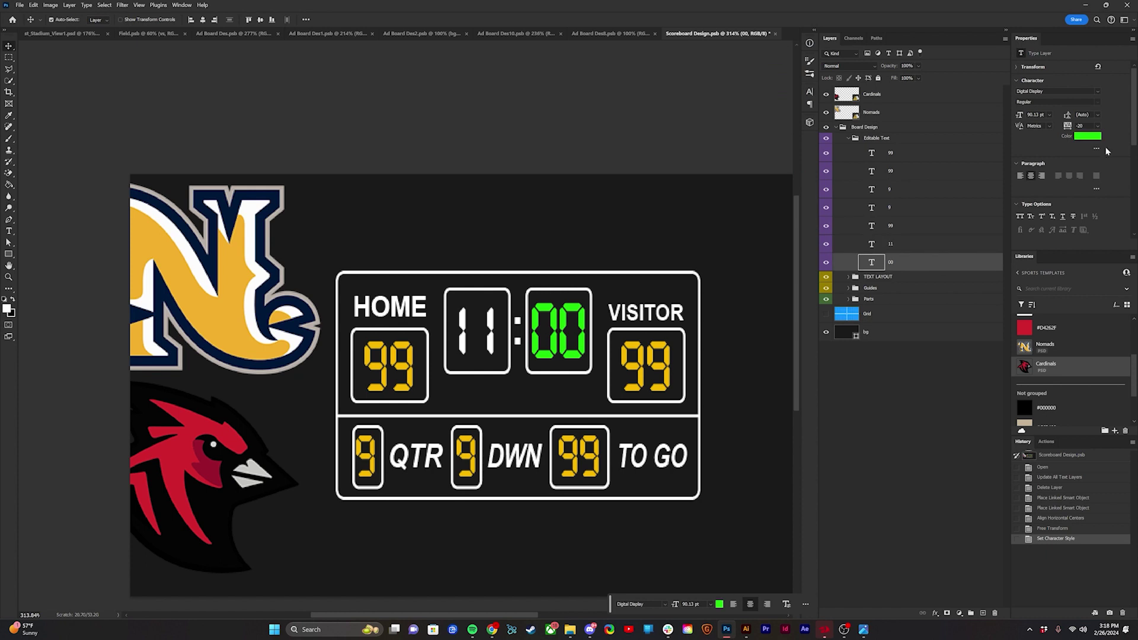
pyautogui.click(1087, 135)
pyautogui.write('ffffff')
pyautogui.press('Return')
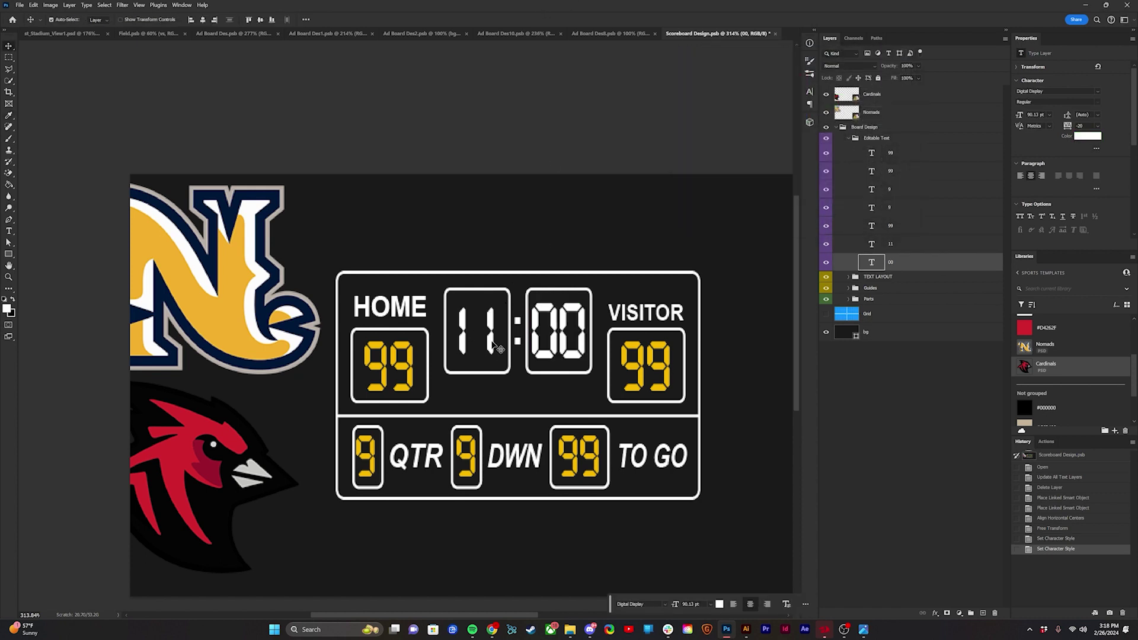
# Change the game clock to 10:24.
pyautogui.press('t')
pyautogui.click(492, 335)
pyautogui.press('BackSpace')
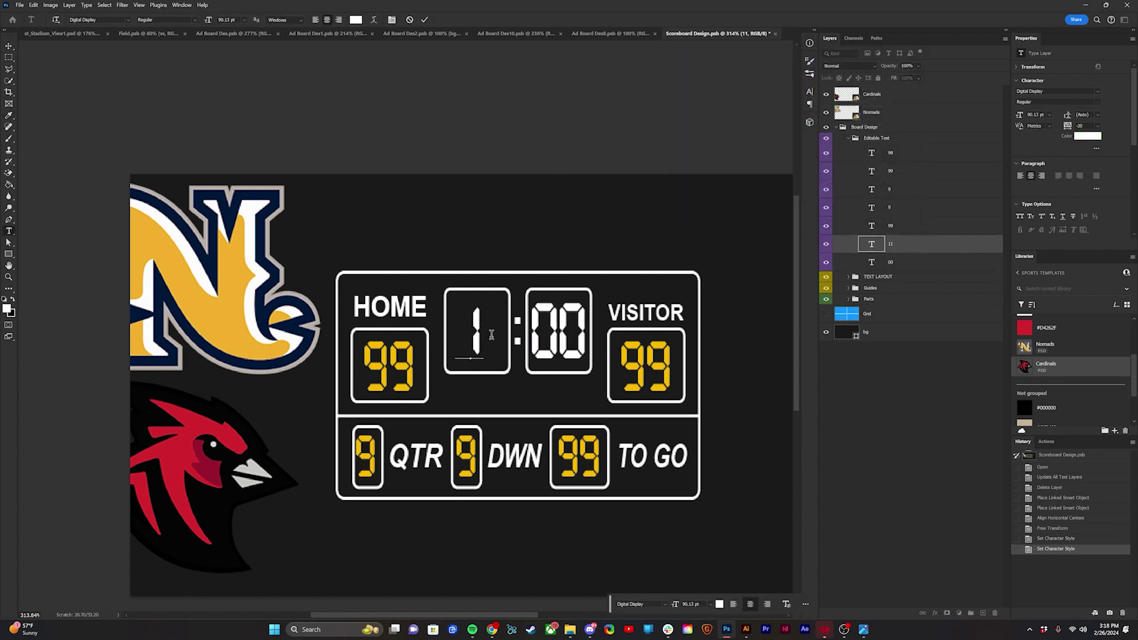
pyautogui.write('0')
pyautogui.press('Escape')
pyautogui.doubleClick(550, 334)
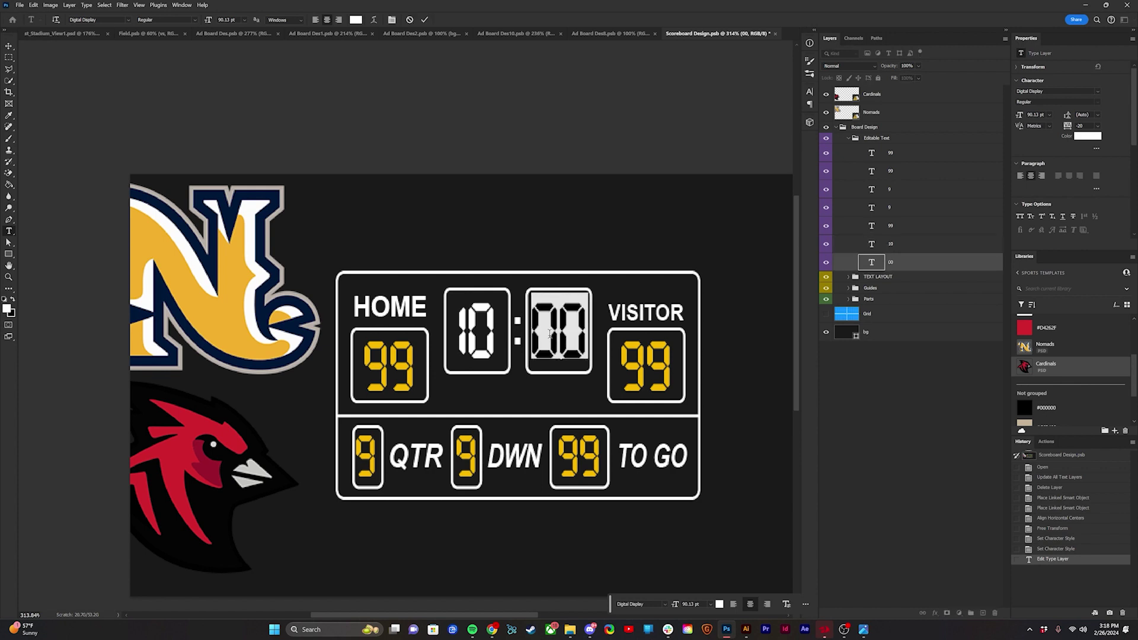
pyautogui.write('24')
pyautogui.press('Escape')
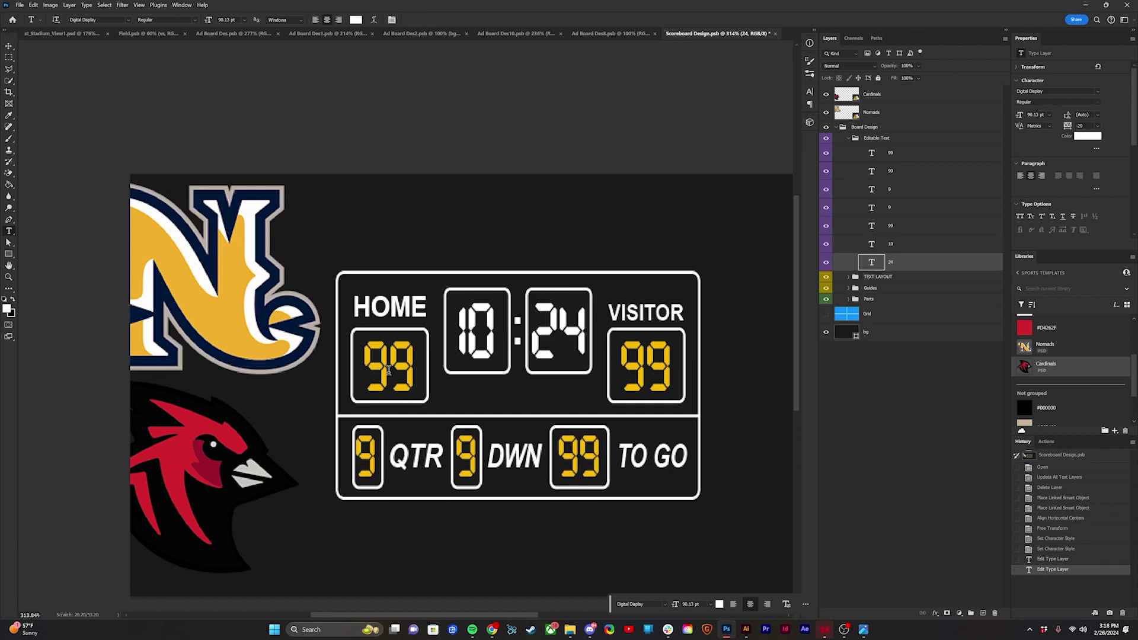
# Set the HOME score to 23 and the VISITOR score to 14.
pyautogui.click(388, 370)
pyautogui.doubleClick(388, 370)
pyautogui.write('23')
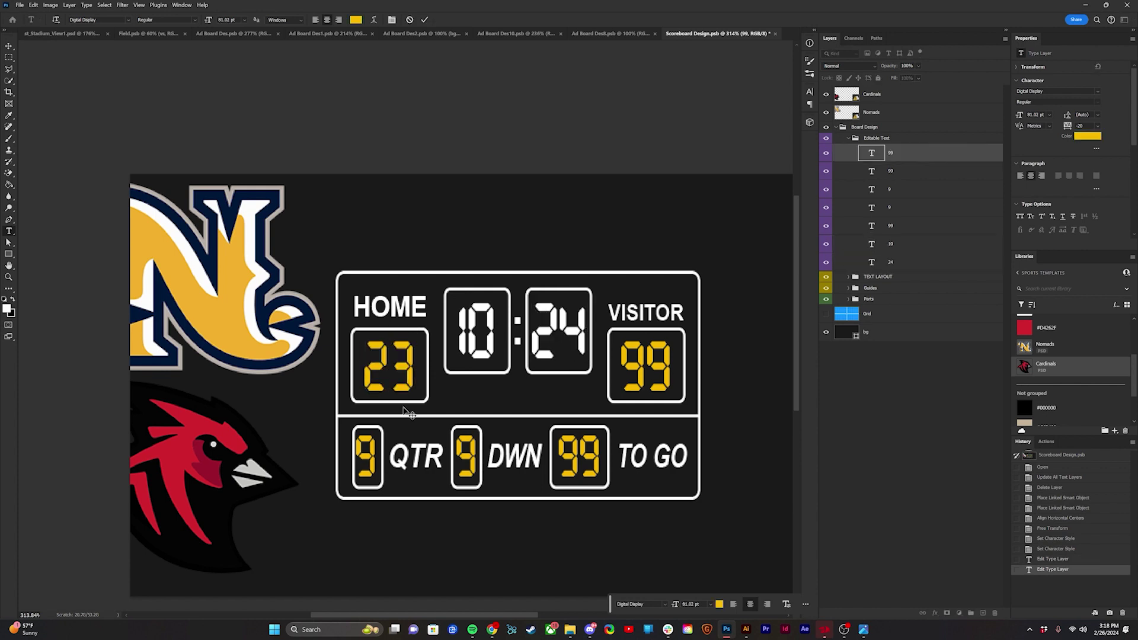
pyautogui.press('Escape')
pyautogui.doubleClick(665, 354)
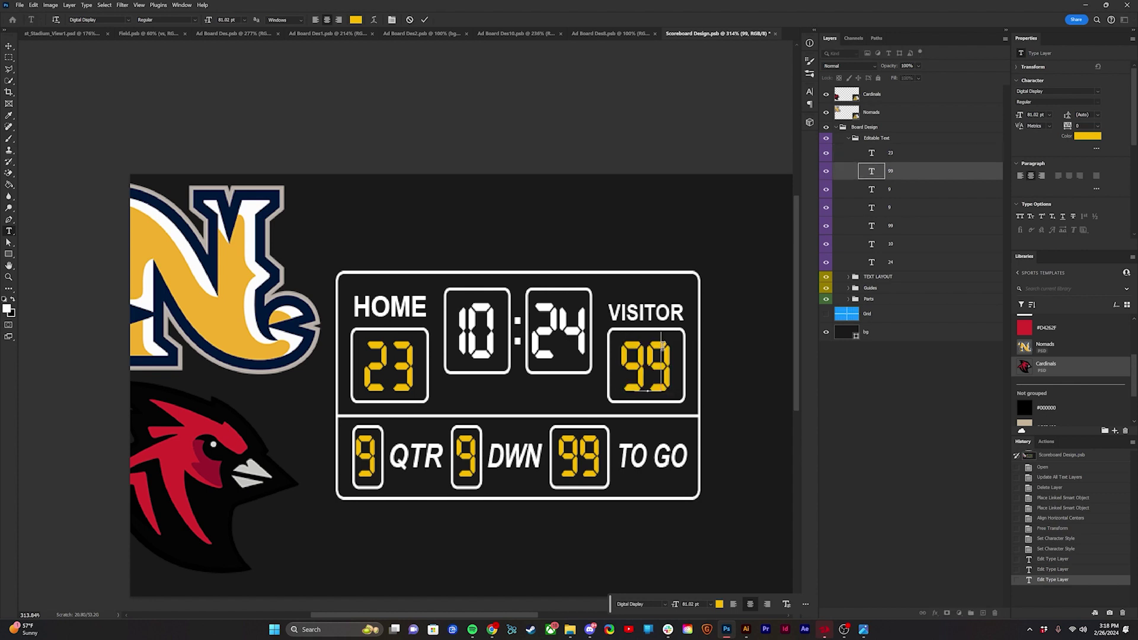
pyautogui.write('14')
pyautogui.press('Escape')
# Set quarter to 3, down to 4 and yards to go to 15.
pyautogui.click(373, 460)
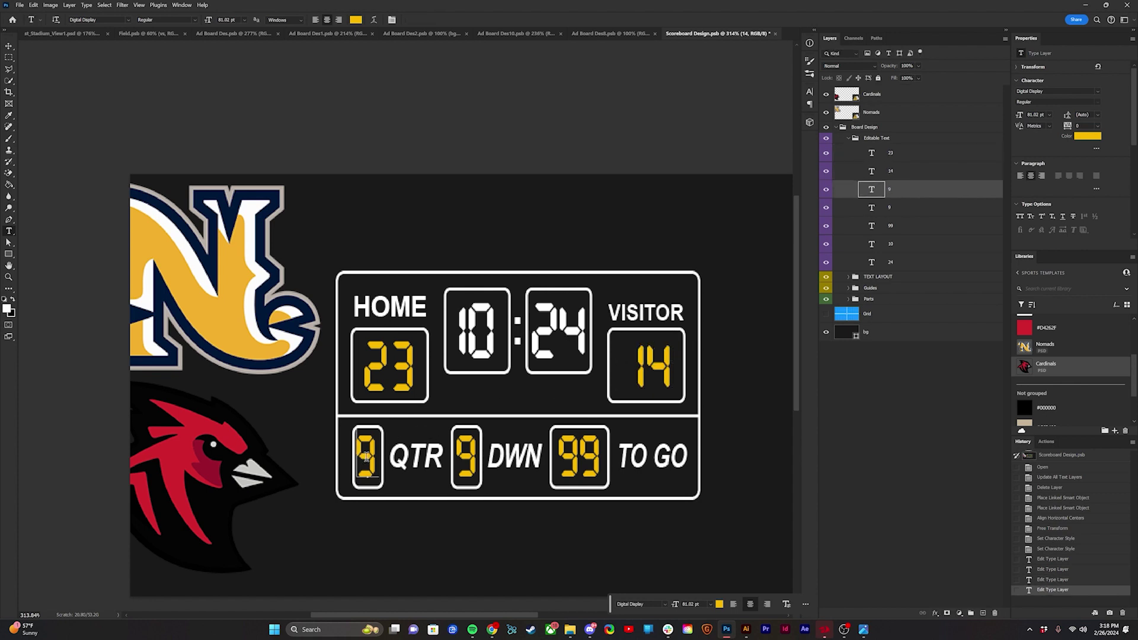
pyautogui.doubleClick(373, 460)
pyautogui.write('3')
pyautogui.press('Escape')
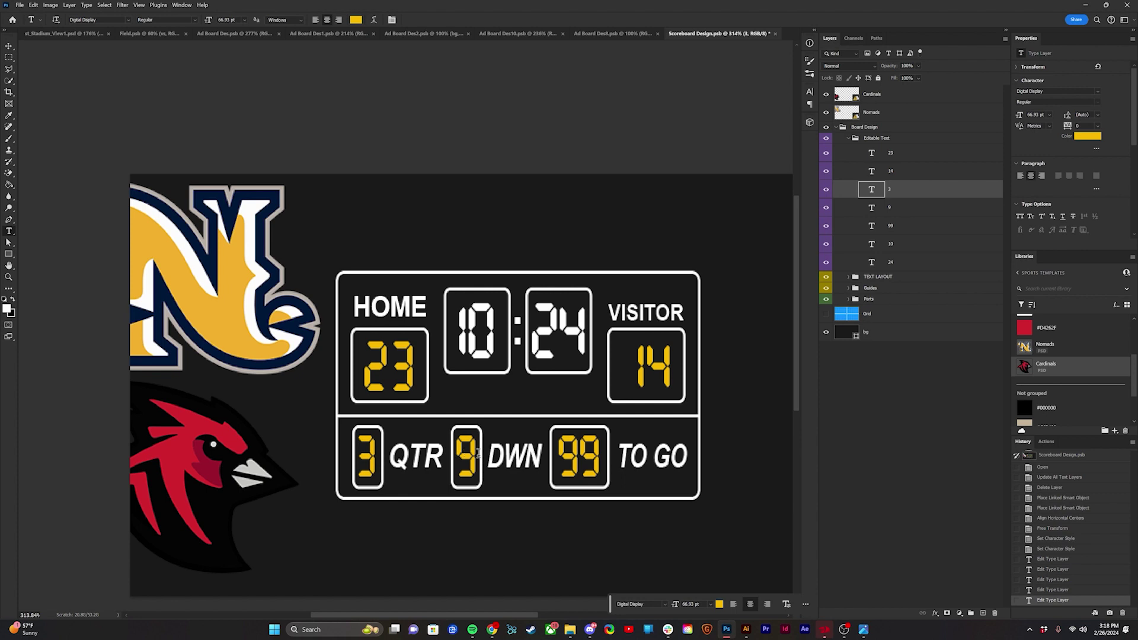
pyautogui.doubleClick(468, 455)
pyautogui.write('4')
pyautogui.press('Escape')
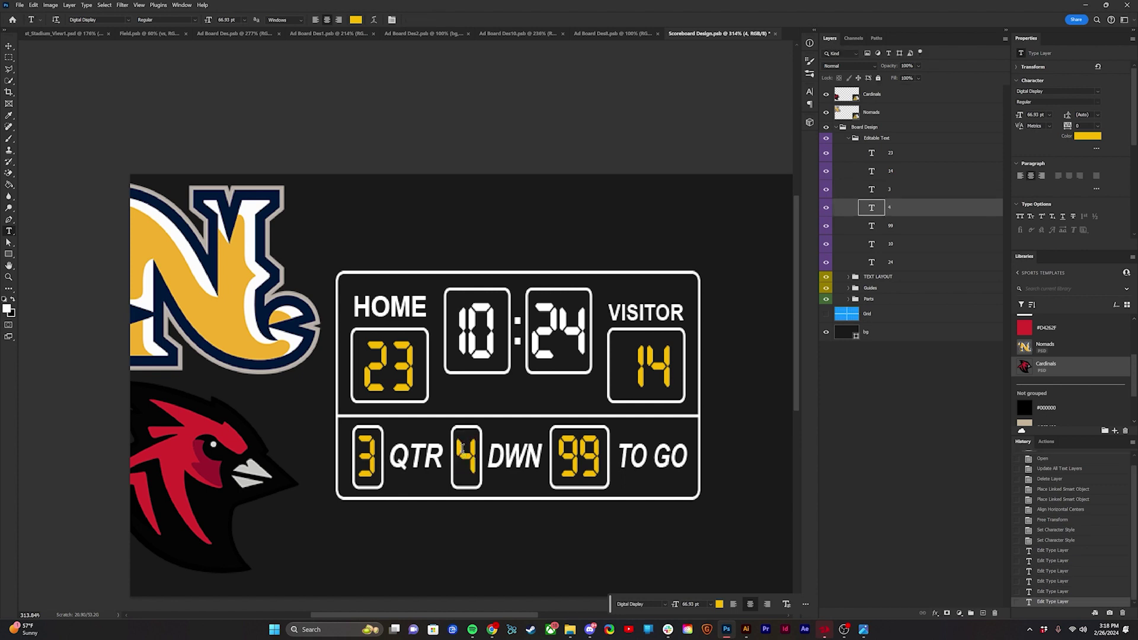
pyautogui.doubleClick(590, 447)
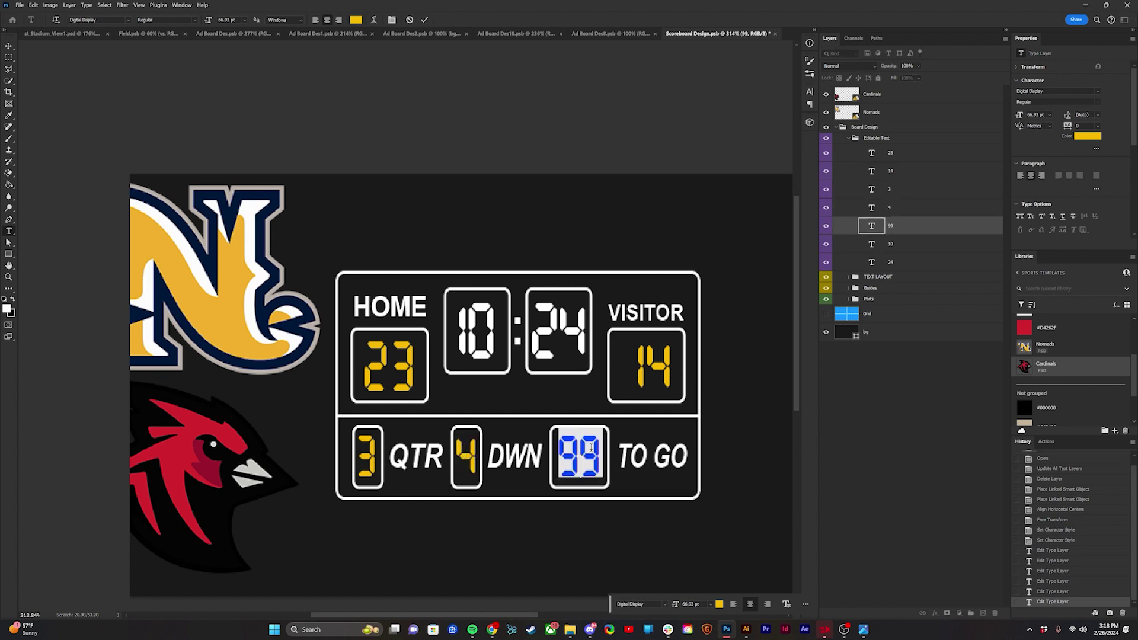
pyautogui.write('15')
pyautogui.press('Escape')
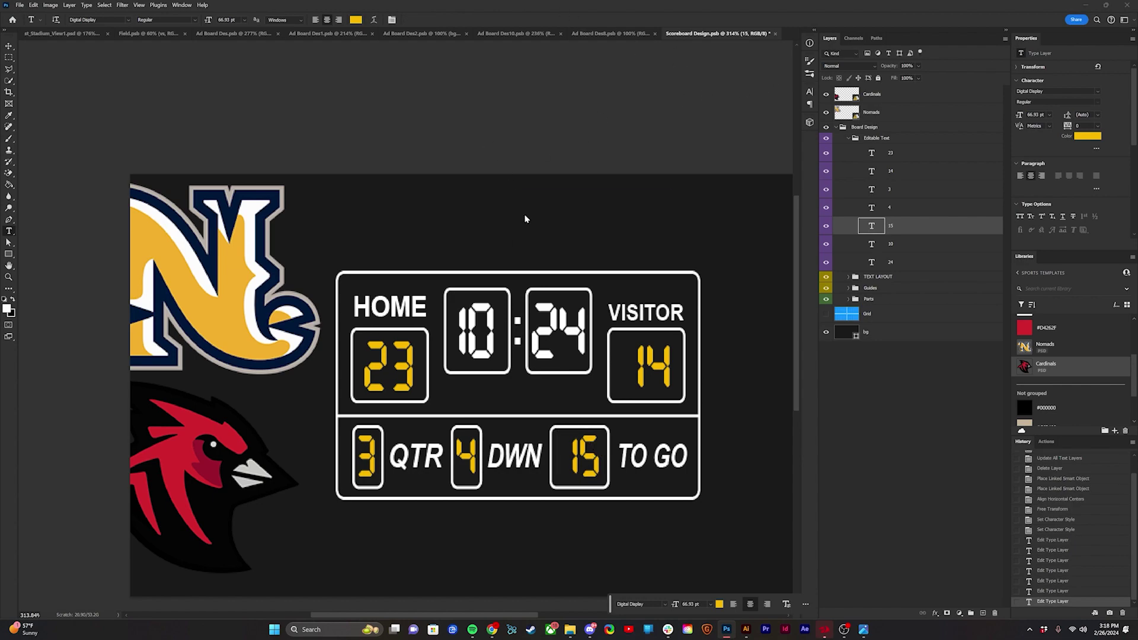
# Save and close Scoreboard Design.psb, collapse the Scoreboard group, and zoom out to the field.
pyautogui.hotkey('ctrl', 'w')
pyautogui.click(539, 235)
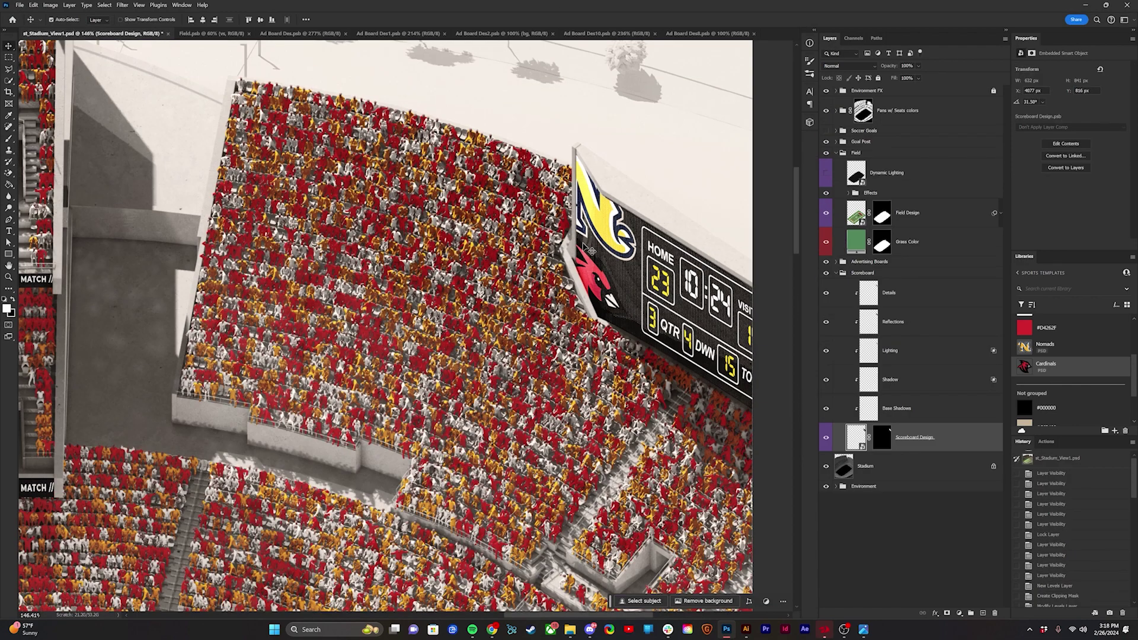
pyautogui.scroll(-3, 587, 248)
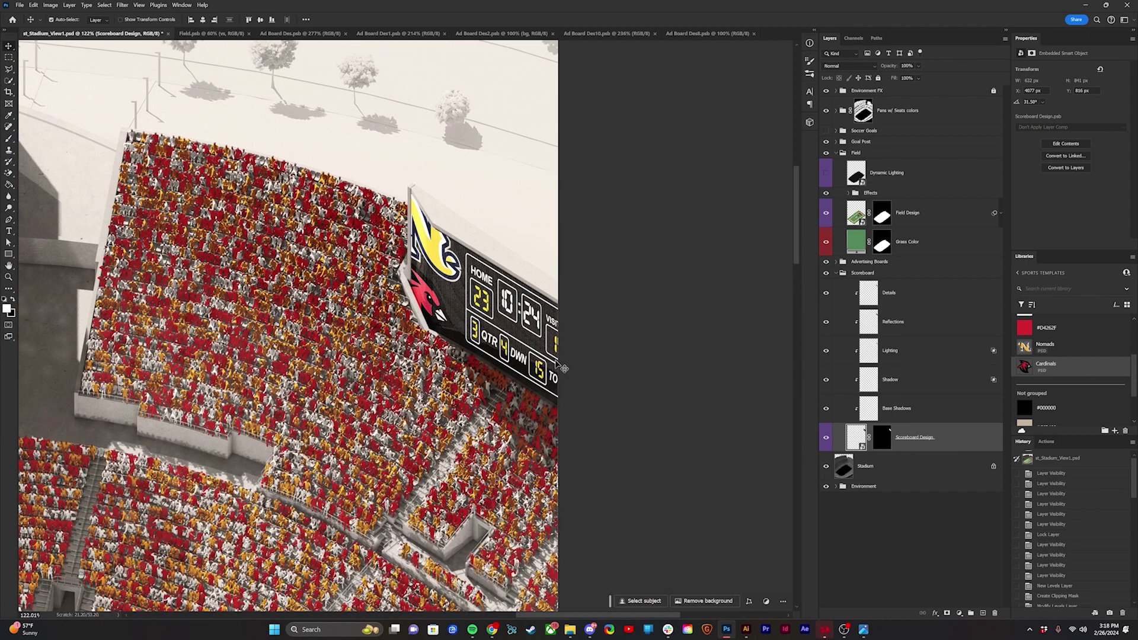
pyautogui.click(846, 271)
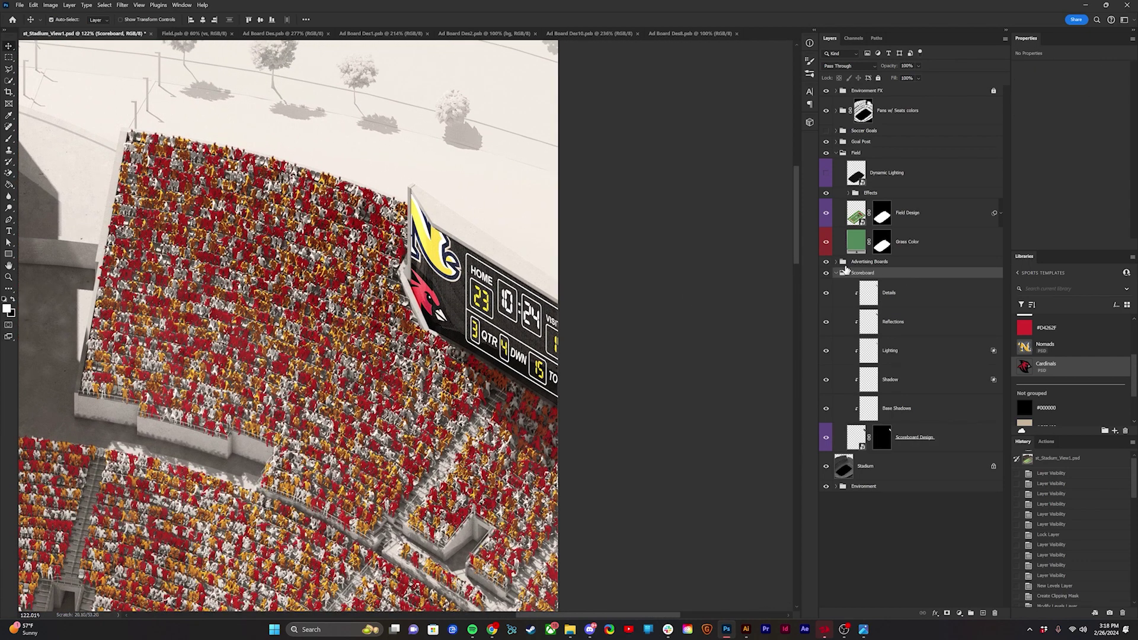
pyautogui.click(836, 274)
pyautogui.scroll(-5, 646, 337)
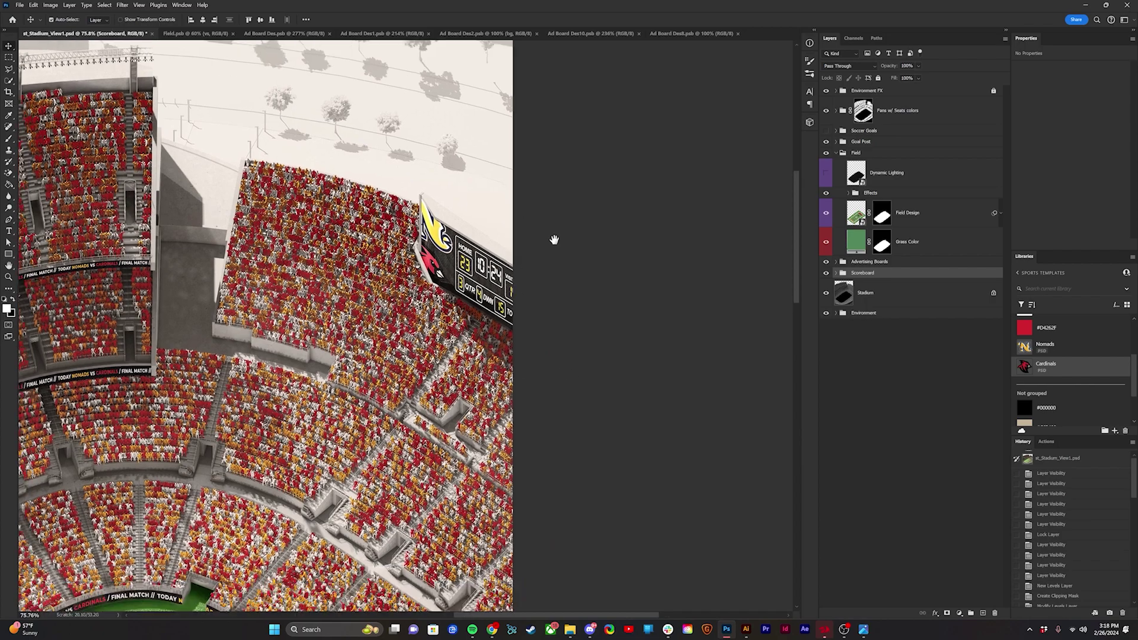
pyautogui.scroll(-2, 460, 325)
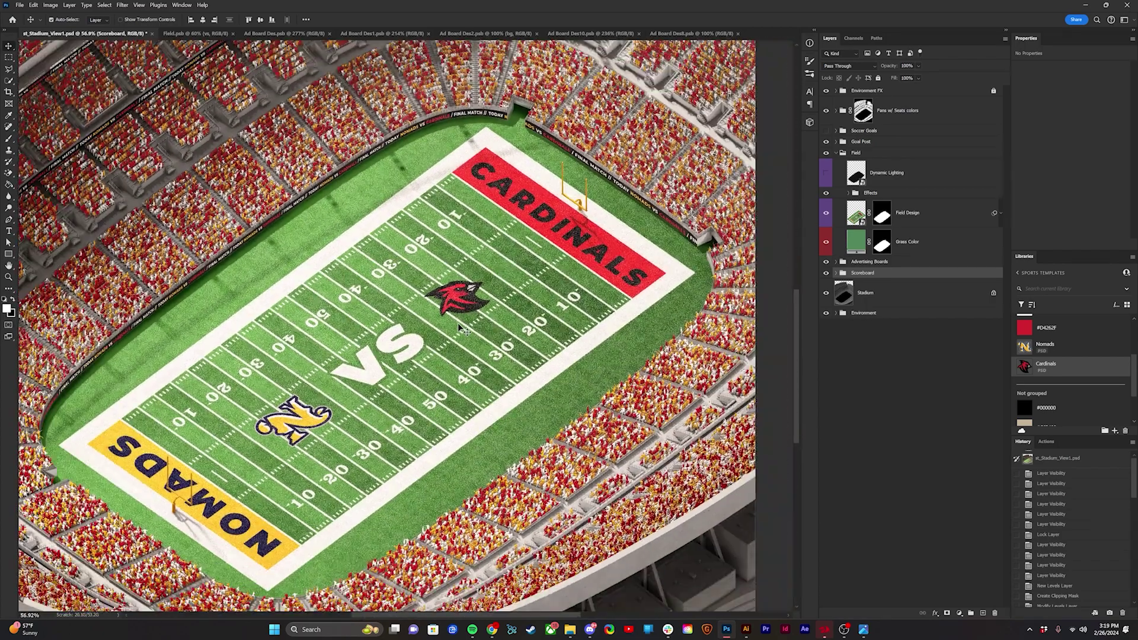
pyautogui.moveTo(448, 314); pyautogui.dragTo(485, 311)
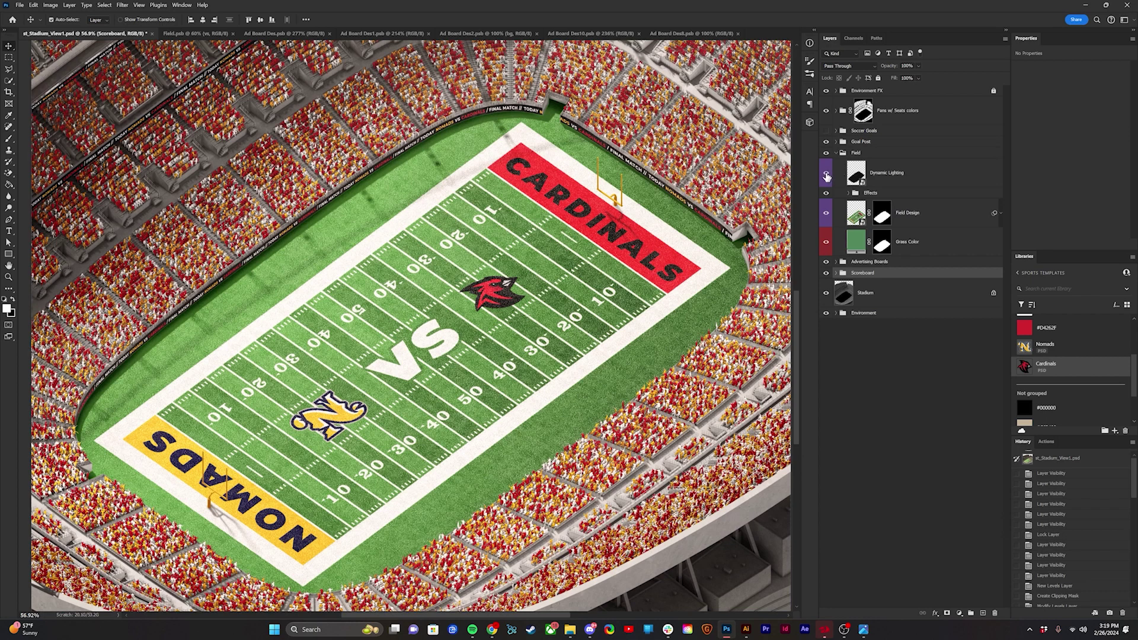
# Toggle the Dynamic Lighting layer and open its contents, 1.VRayBumpNormals.psb.
pyautogui.click(826, 175)
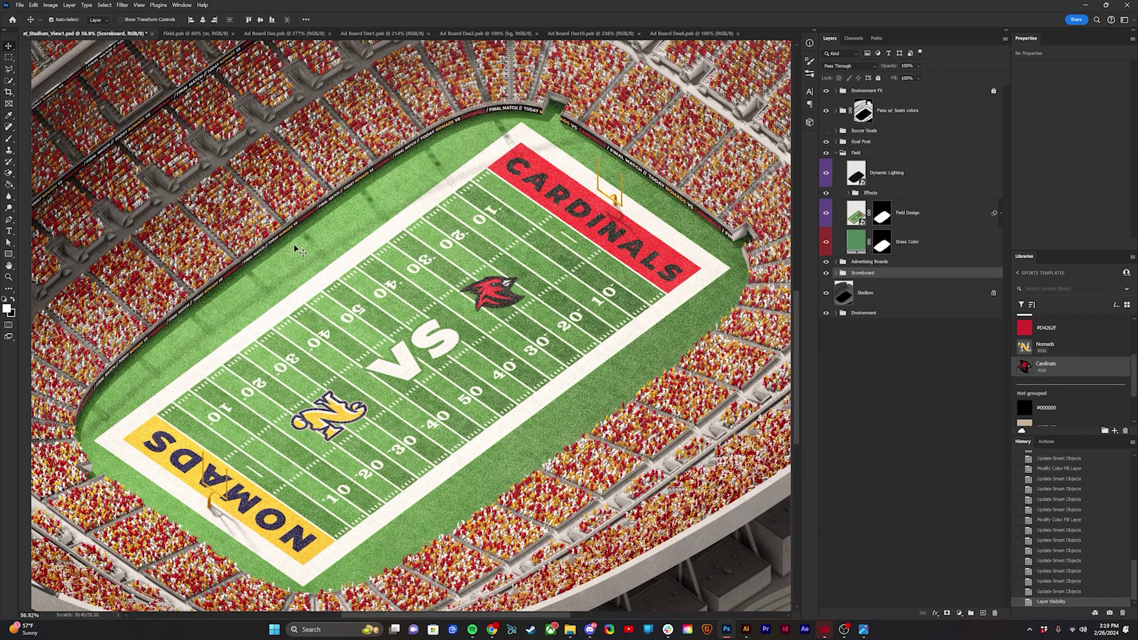
pyautogui.doubleClick(860, 176)
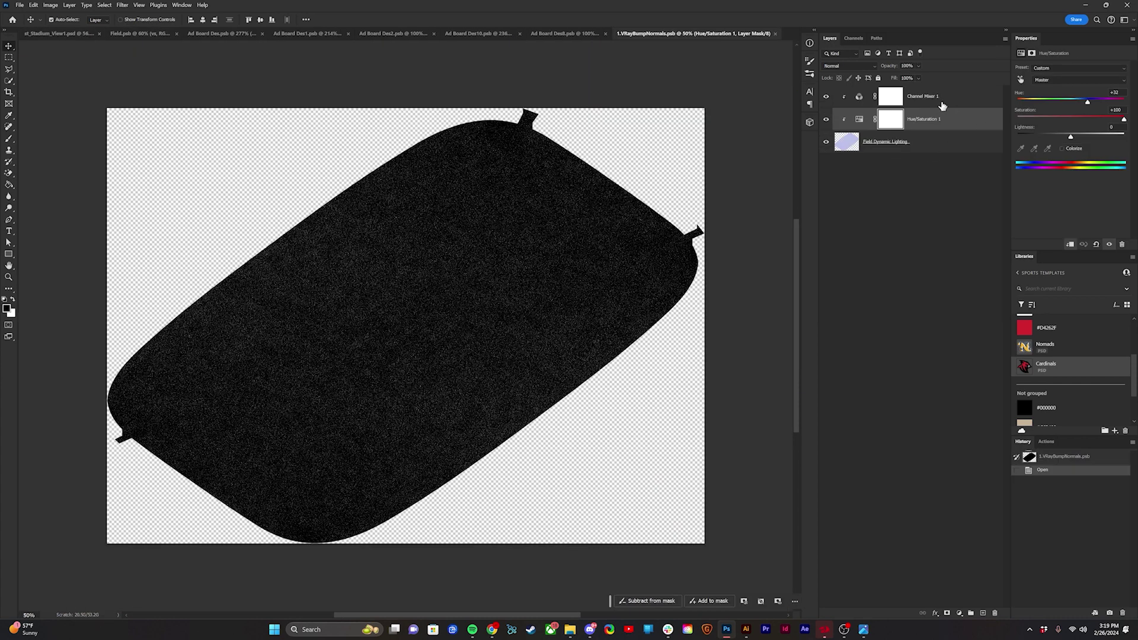
# Retune Channel Mixer 1 with green lowered from +172 to +150 and save the lighting map.
pyautogui.click(949, 104)
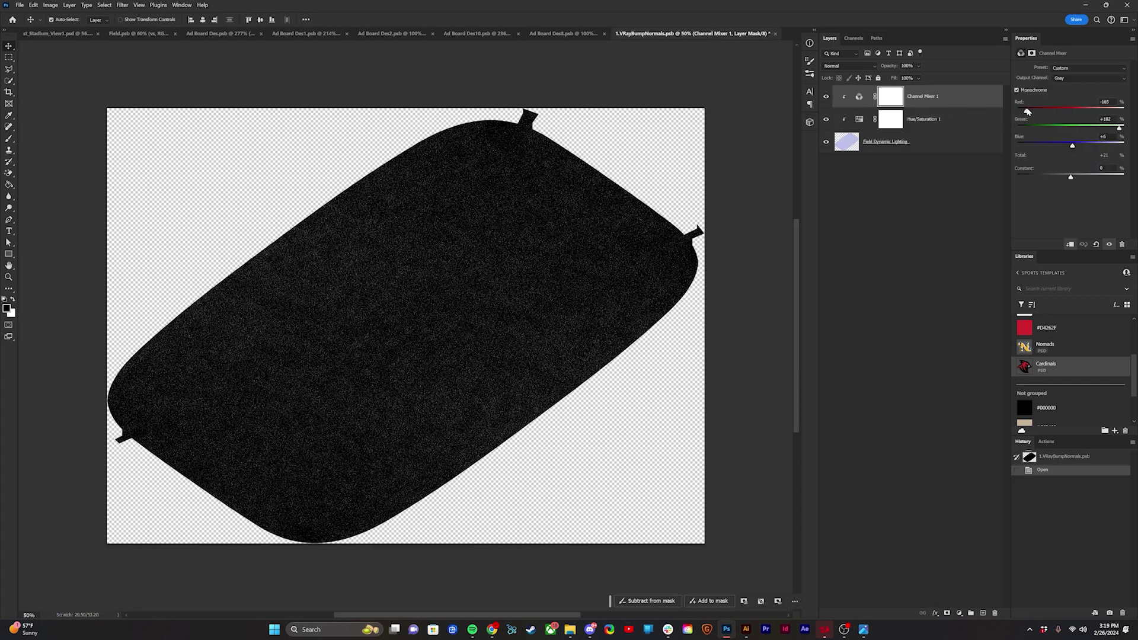
pyautogui.moveTo(1026, 111); pyautogui.dragTo(1045, 112)
pyautogui.hotkey('ctrl', 'z')
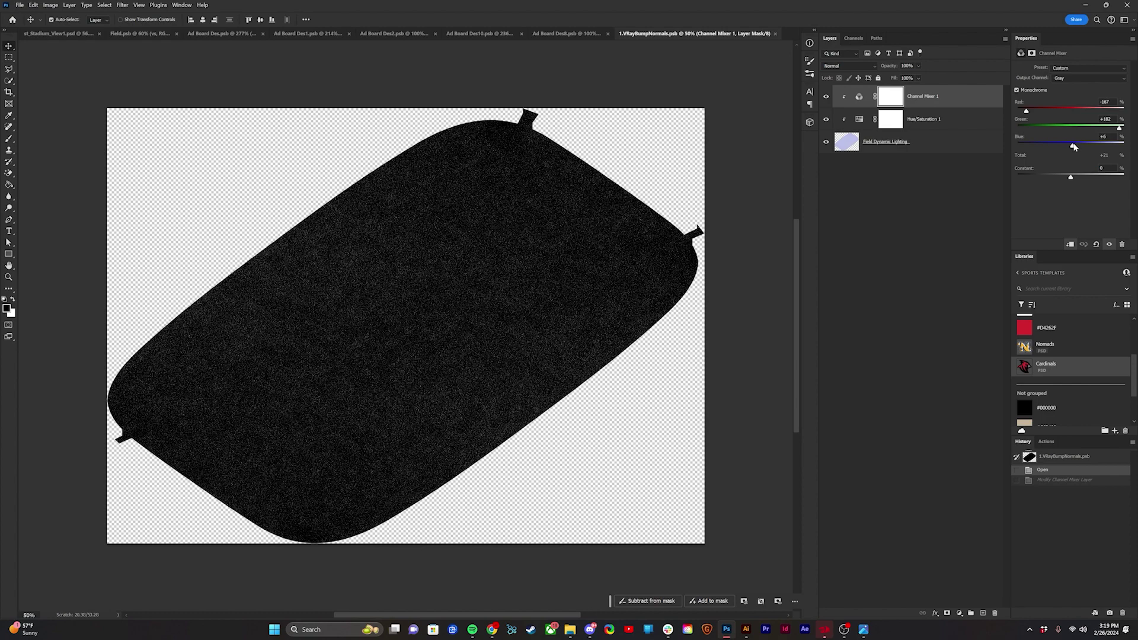
pyautogui.moveTo(1073, 146); pyautogui.dragTo(1082, 145)
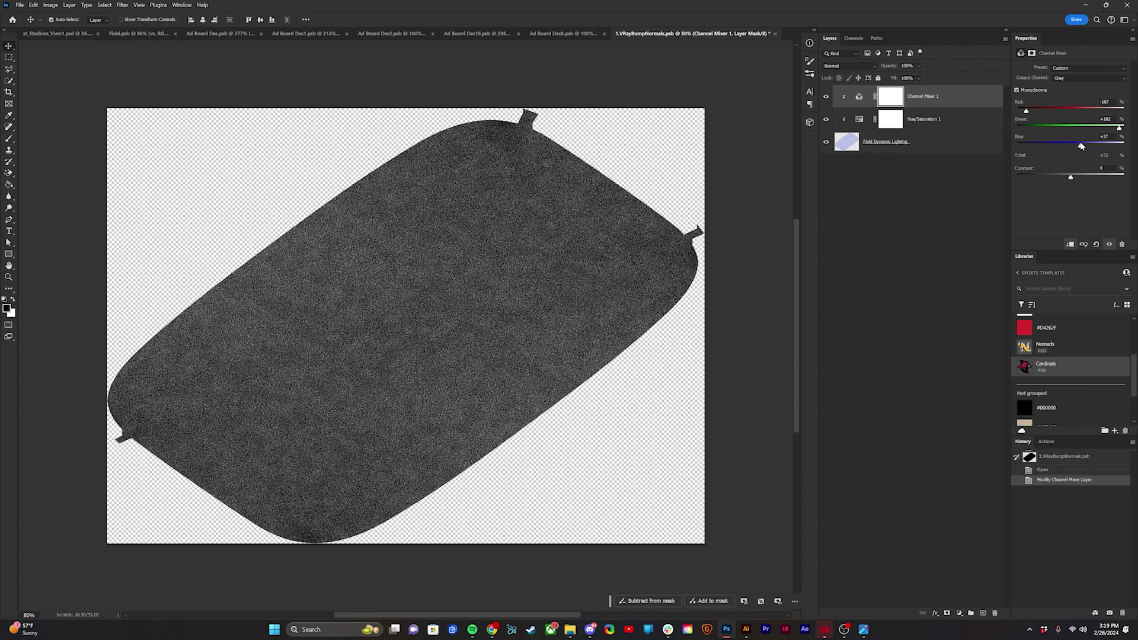
pyautogui.click(71, 34)
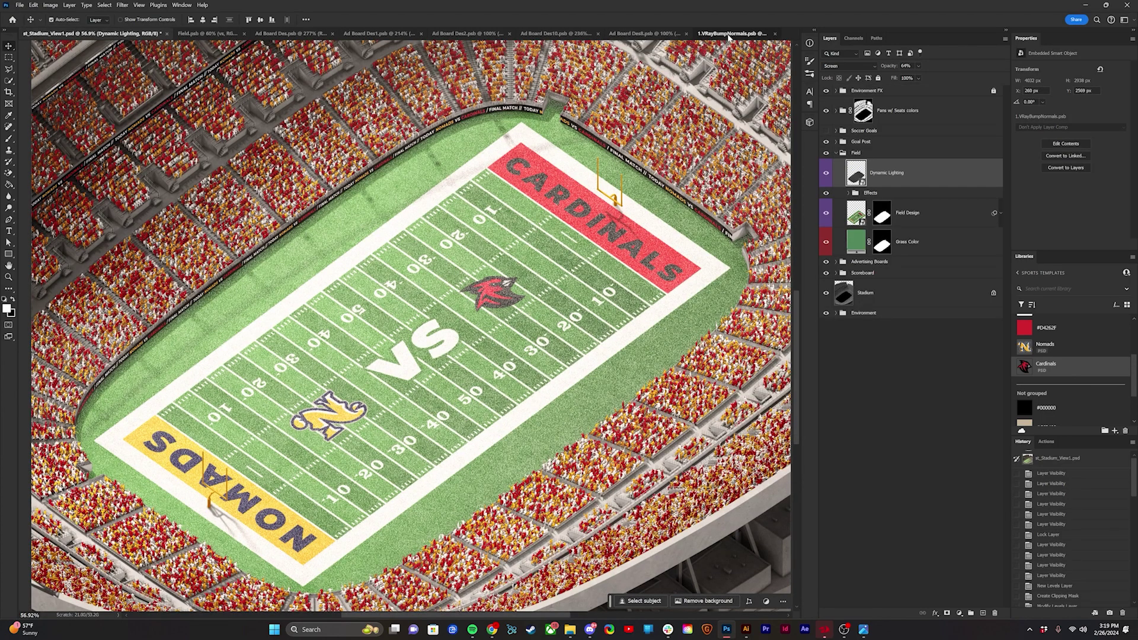
pyautogui.click(729, 34)
pyautogui.hotkey('ctrl', 'z')
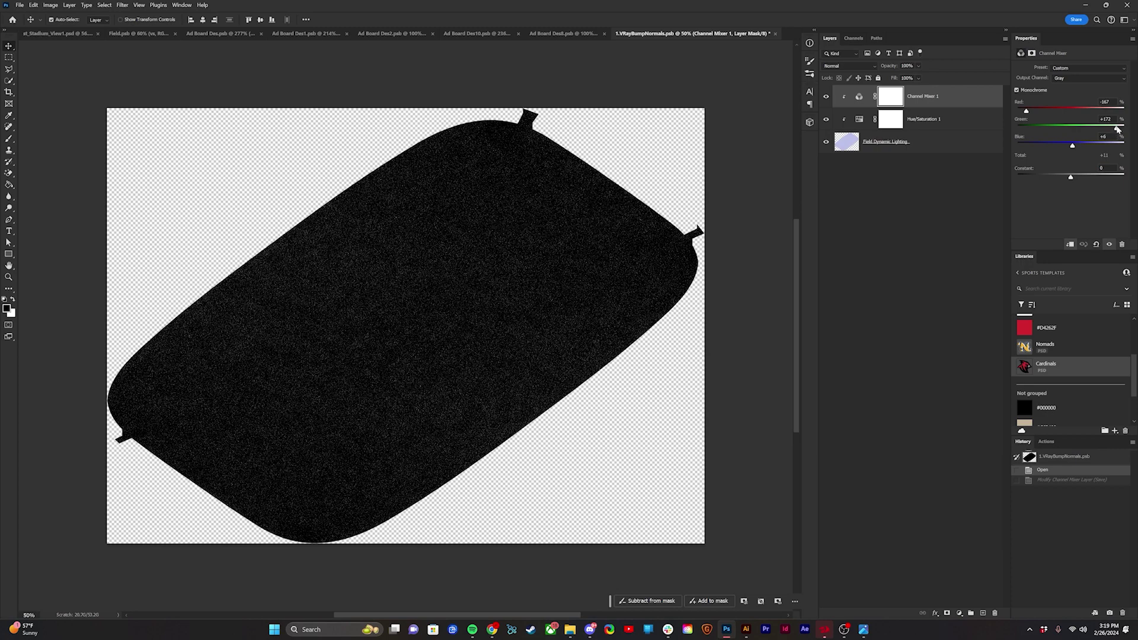
pyautogui.moveTo(1118, 128); pyautogui.dragTo(1111, 128)
pyautogui.hotkey('ctrl', 's')
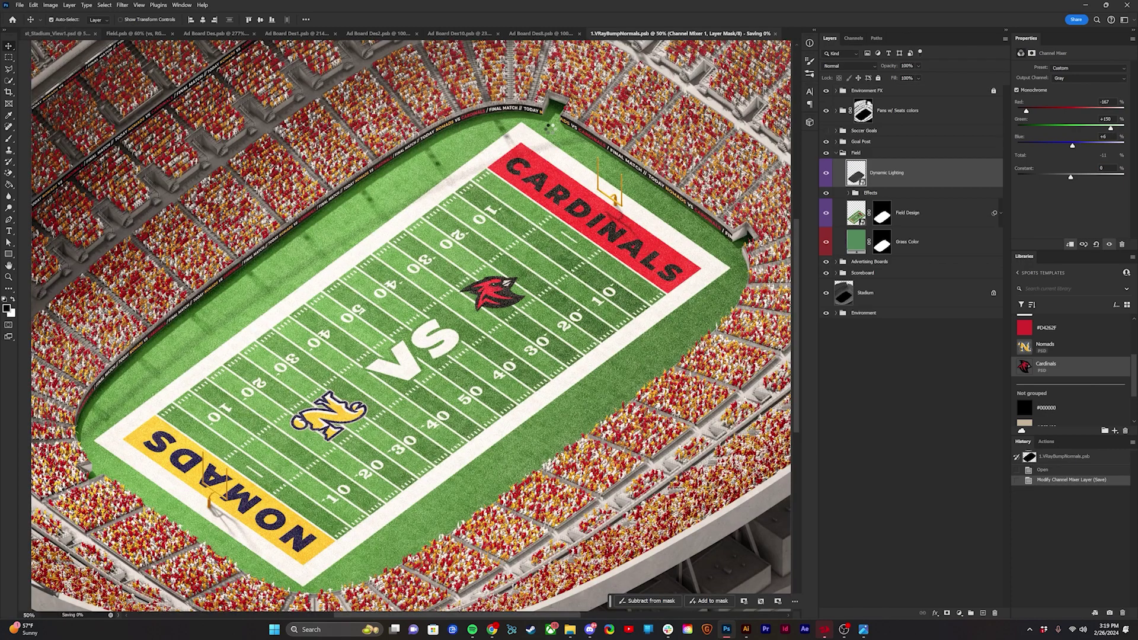
pyautogui.hotkey('ctrl', 'Tab')
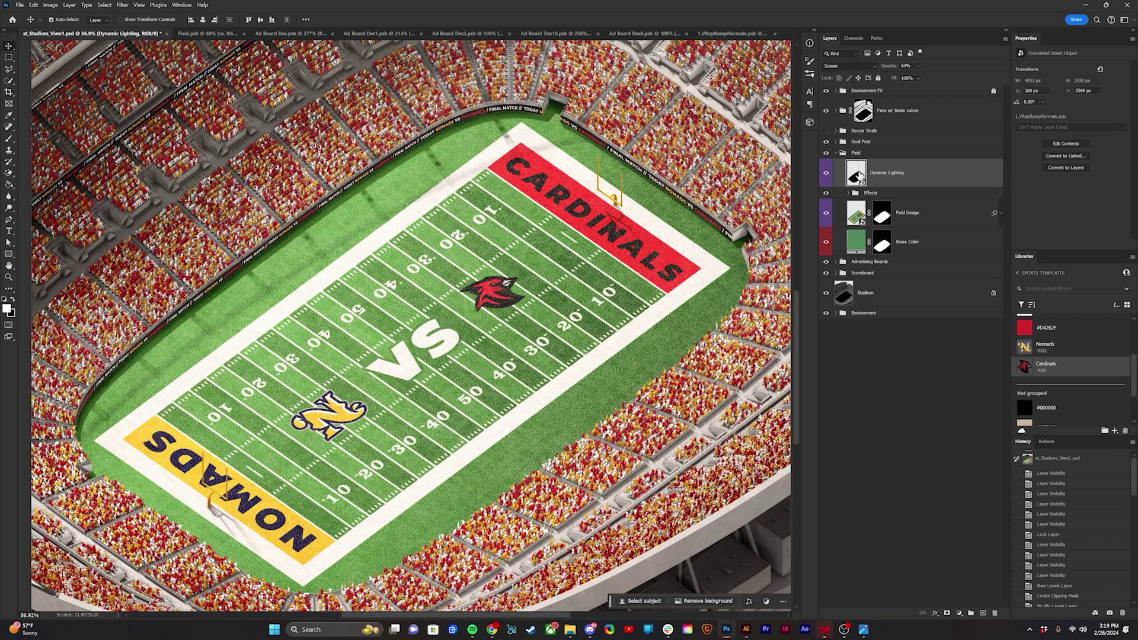
# Revert to an earlier Layer Visibility history state, recheck Dynamic Lighting, and fit the stadium on screen.
pyautogui.scroll(-5, 1075, 604)
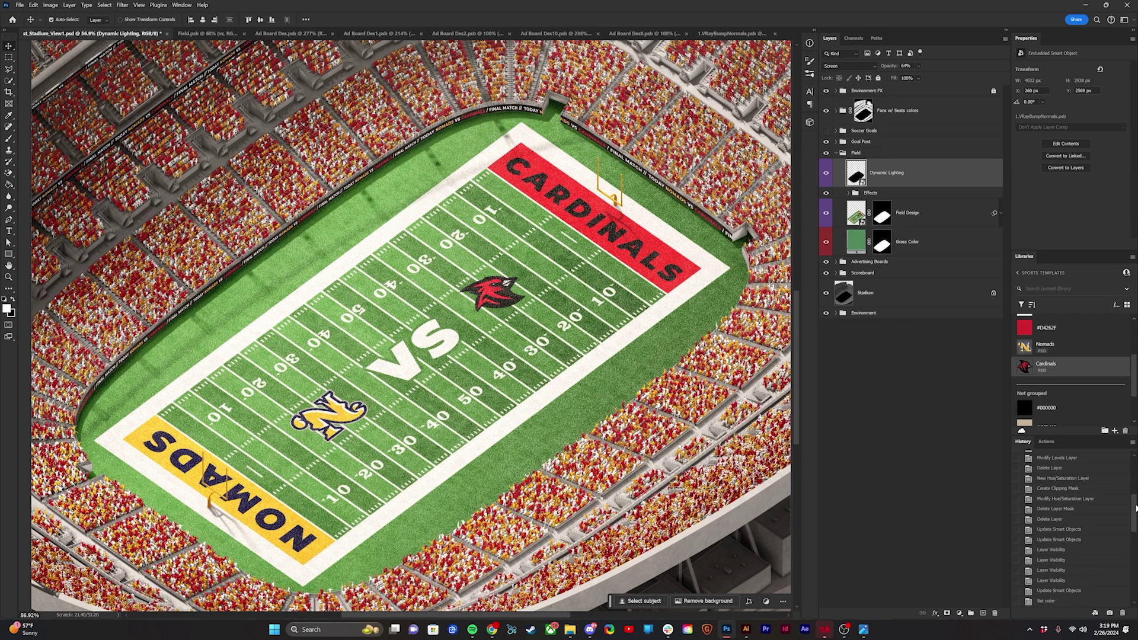
pyautogui.moveTo(1134, 509); pyautogui.dragTo(1134, 591)
pyautogui.click(1084, 583)
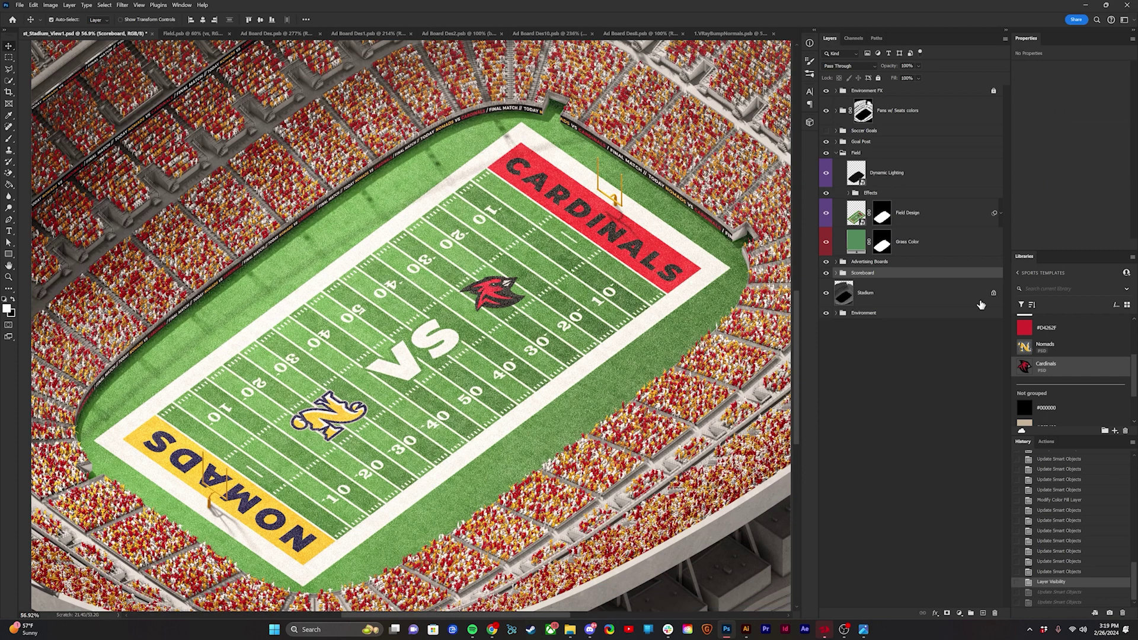
pyautogui.click(828, 177)
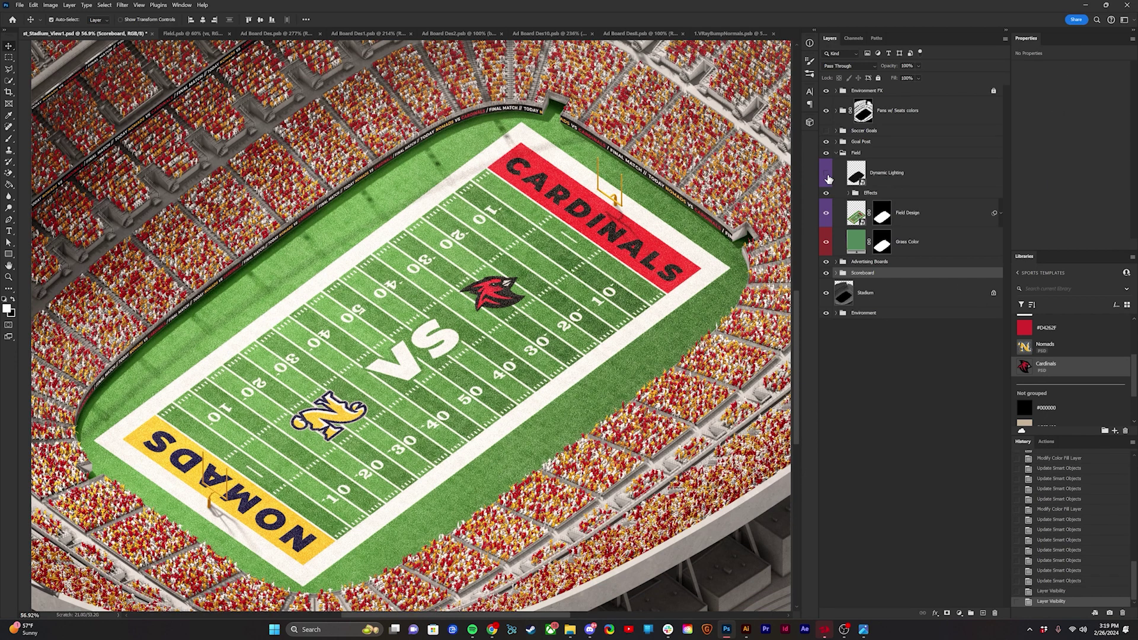
pyautogui.click(827, 176)
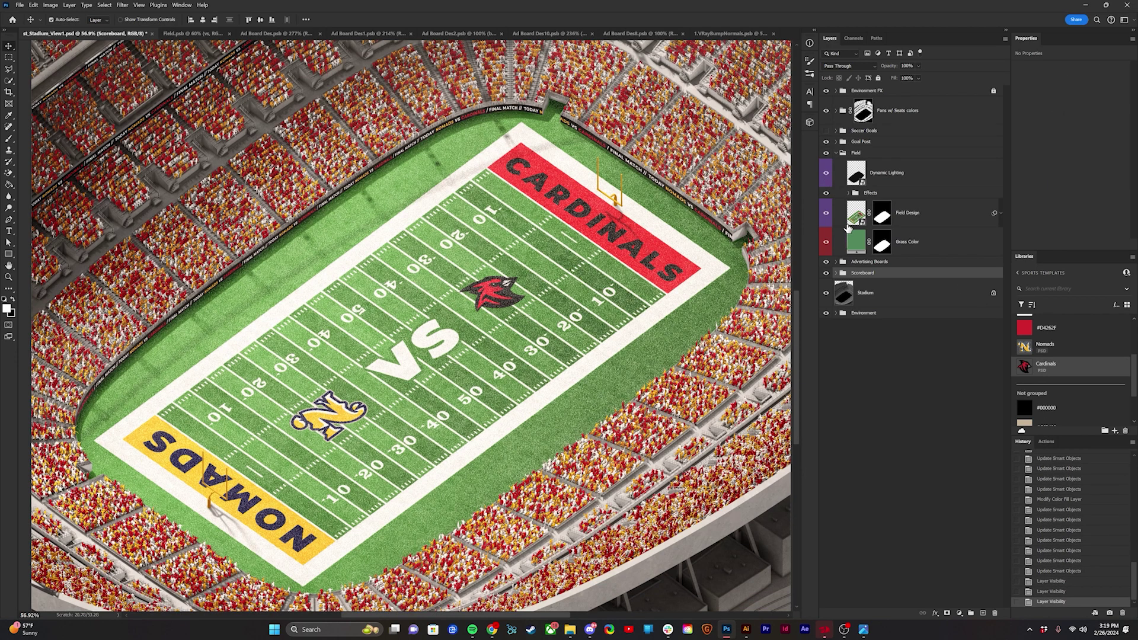
pyautogui.hotkey('ctrl', '0')
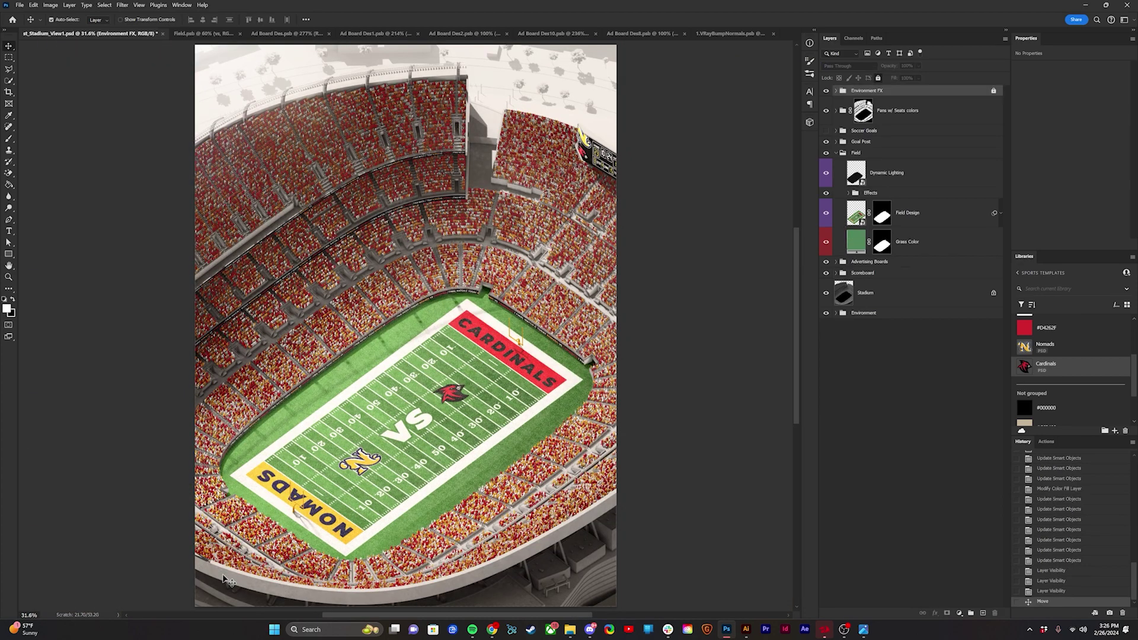
pyautogui.scroll(6, 227, 580)
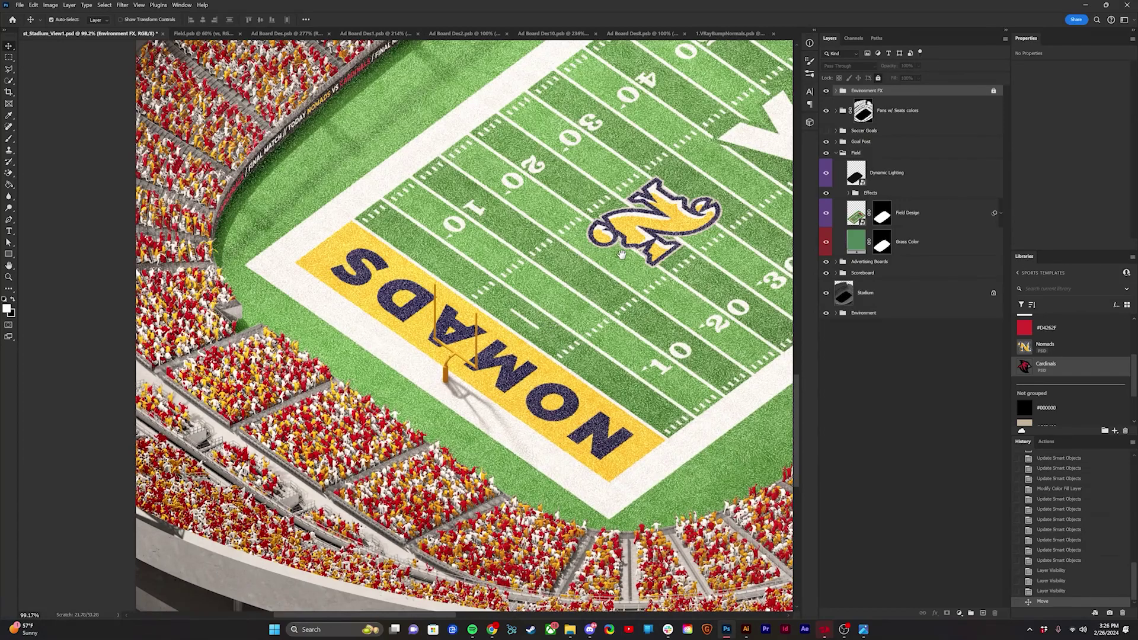
pyautogui.moveTo(621, 254); pyautogui.dragTo(338, 308)
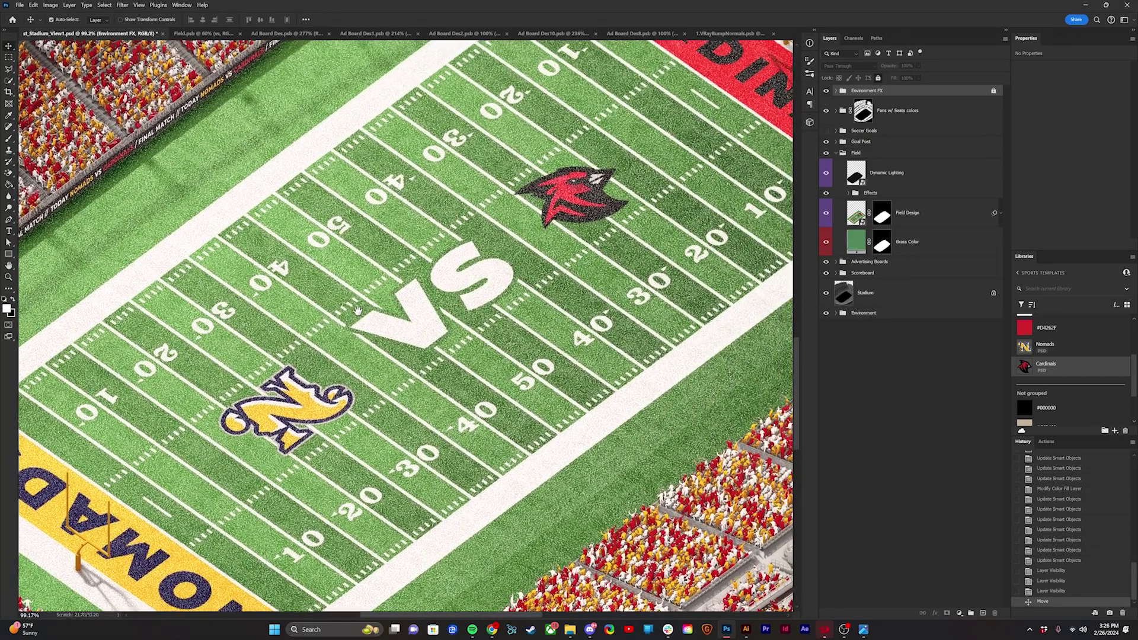
pyautogui.moveTo(556, 139); pyautogui.dragTo(199, 334)
pyautogui.moveTo(446, 145); pyautogui.dragTo(397, 397)
pyautogui.moveTo(441, 201); pyautogui.dragTo(461, 285)
pyautogui.scroll(-3, 461, 285)
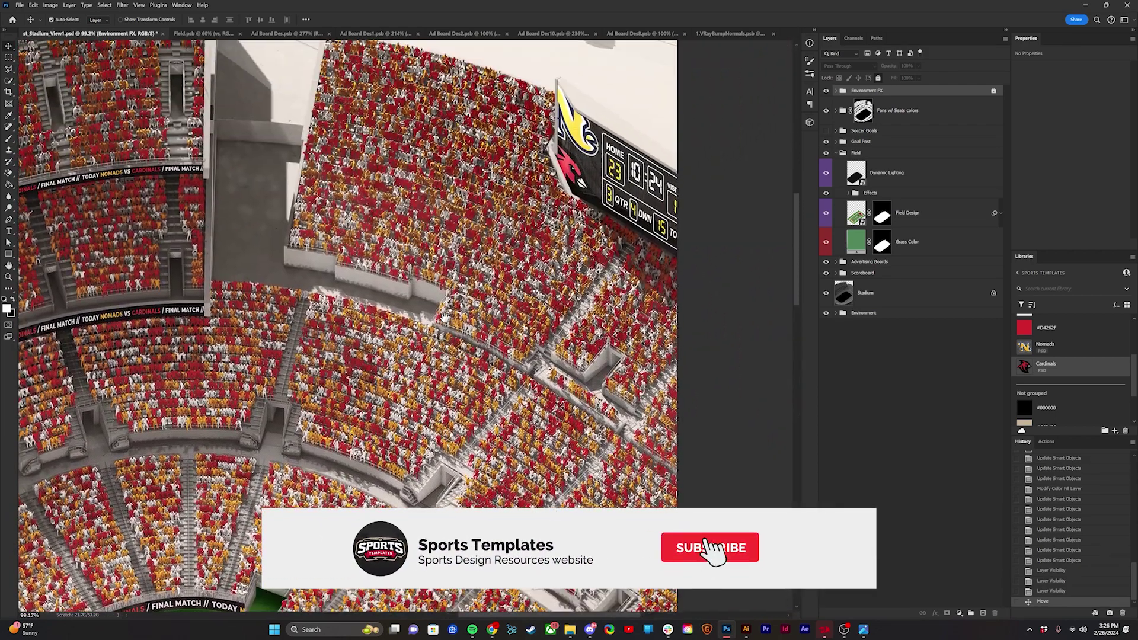
pyautogui.hscroll(-10, 407, 257)
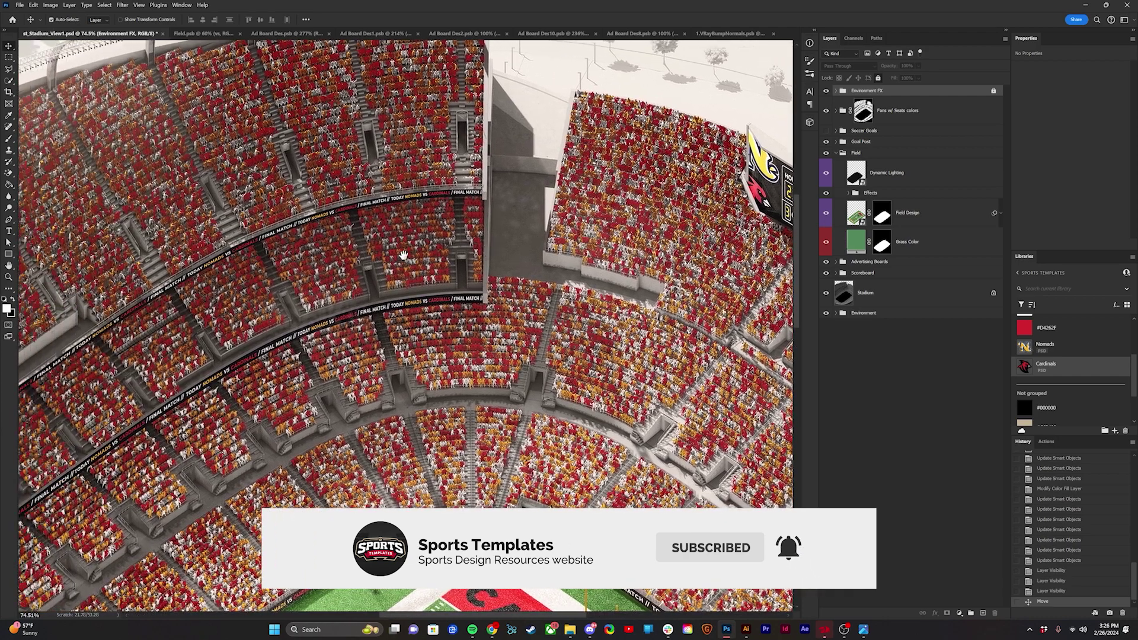
pyautogui.scroll(-3, 449, 281)
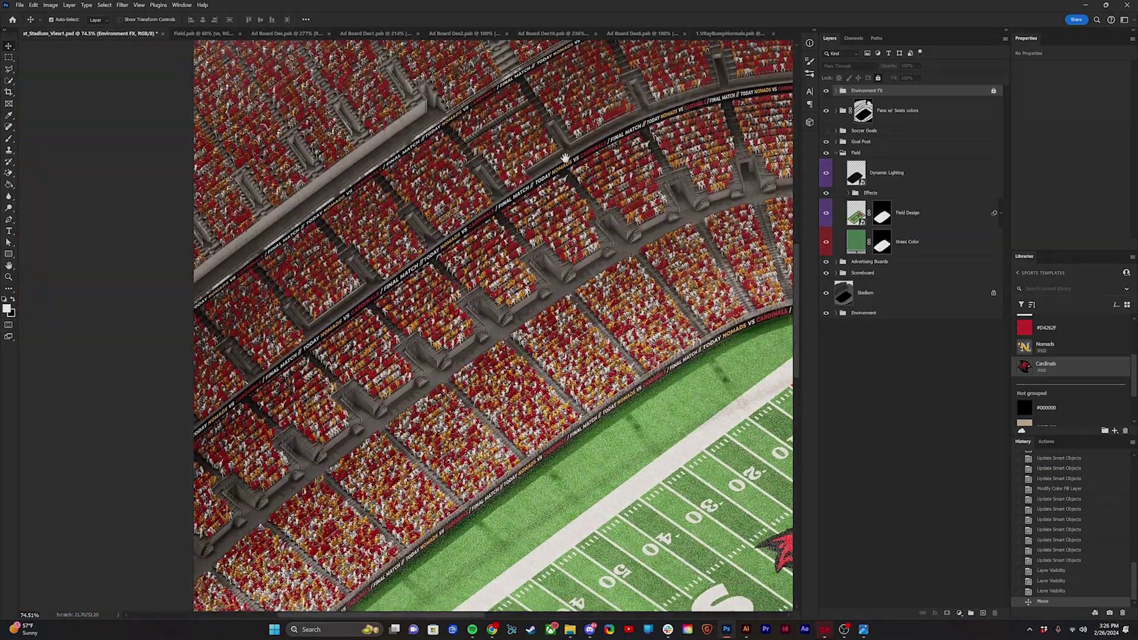